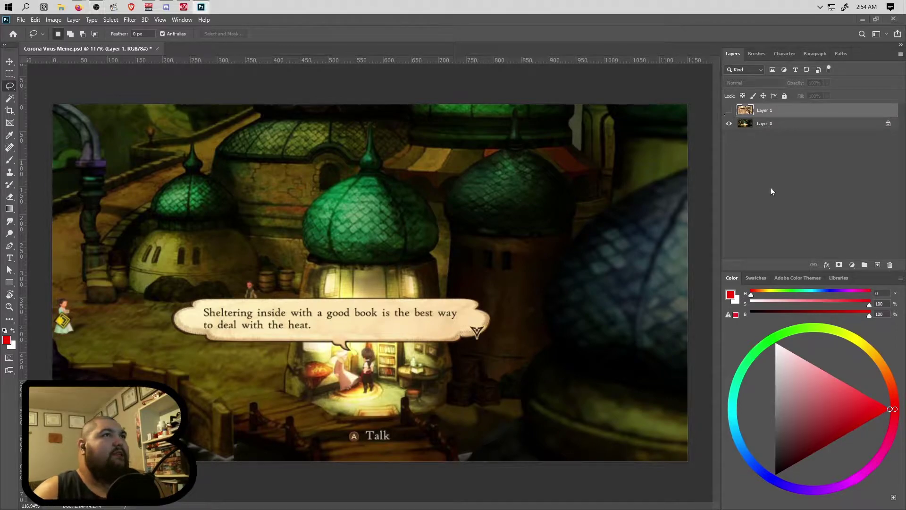
- Add a text box reading "Corona Virus" in red in the empty lower part of the speech bubble
scroll(347, 336, "up", 5)
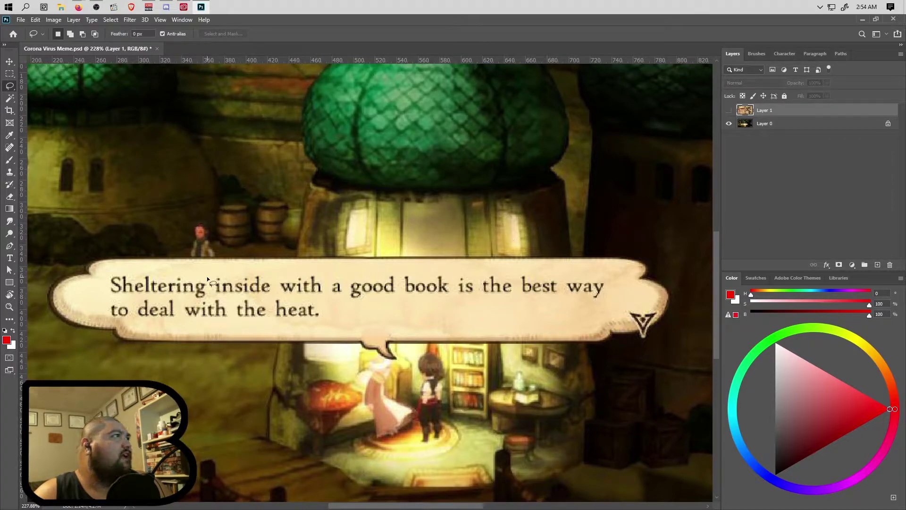
left_click(10, 161)
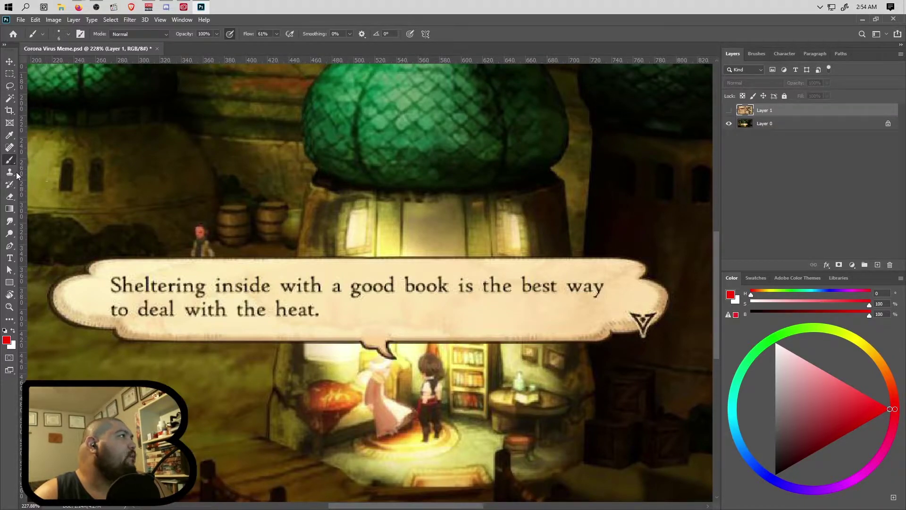
left_click(10, 258)
left_click_drag(378, 306, 575, 326)
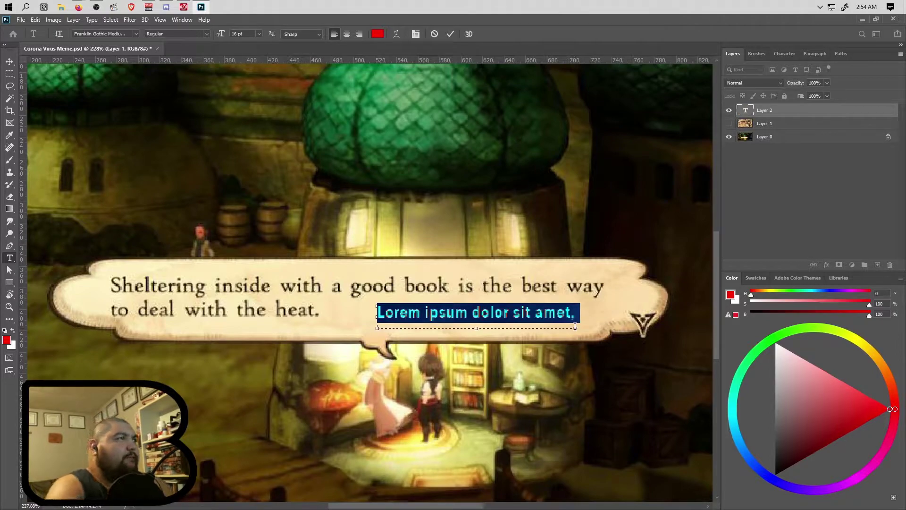
type("Corona Virus")
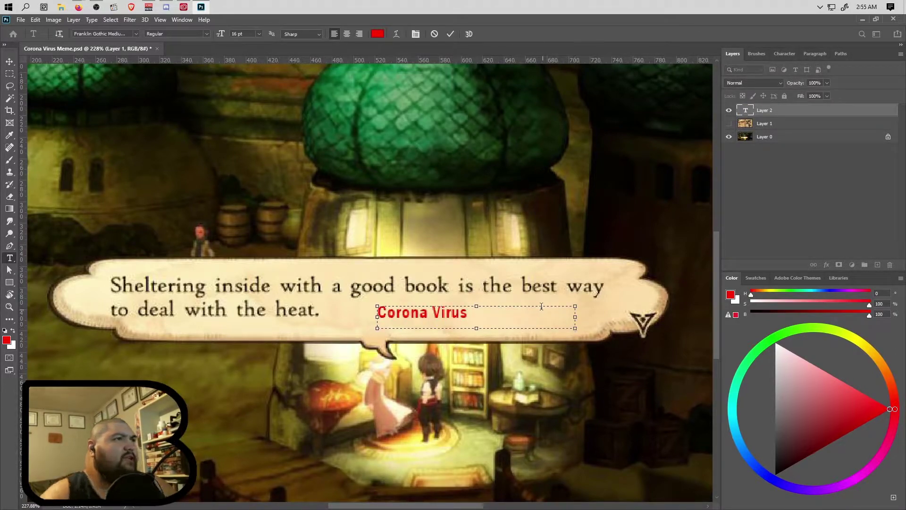
- Shrink the "Corona Virus" text box to fit its words and move the text beside "heat." in the bubble
left_click_drag(476, 328, 476, 321)
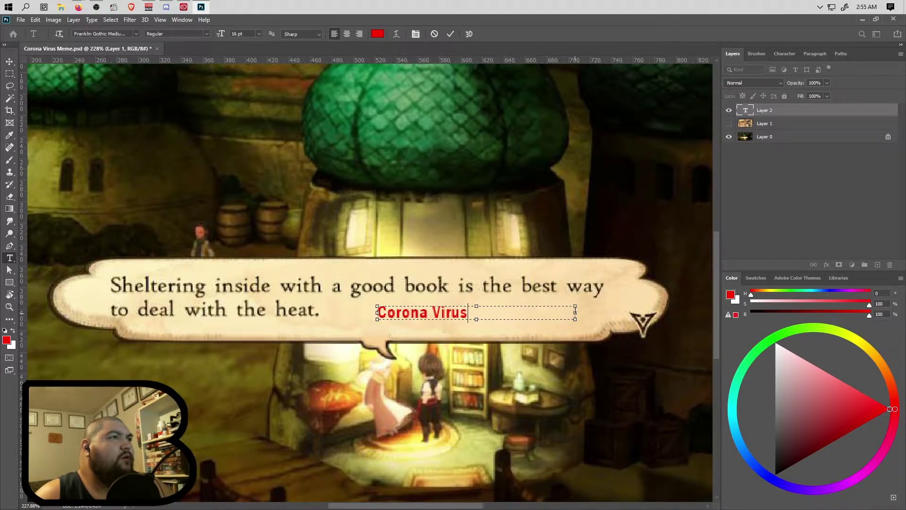
left_click_drag(574, 312, 472, 319)
left_click(450, 34)
key("v")
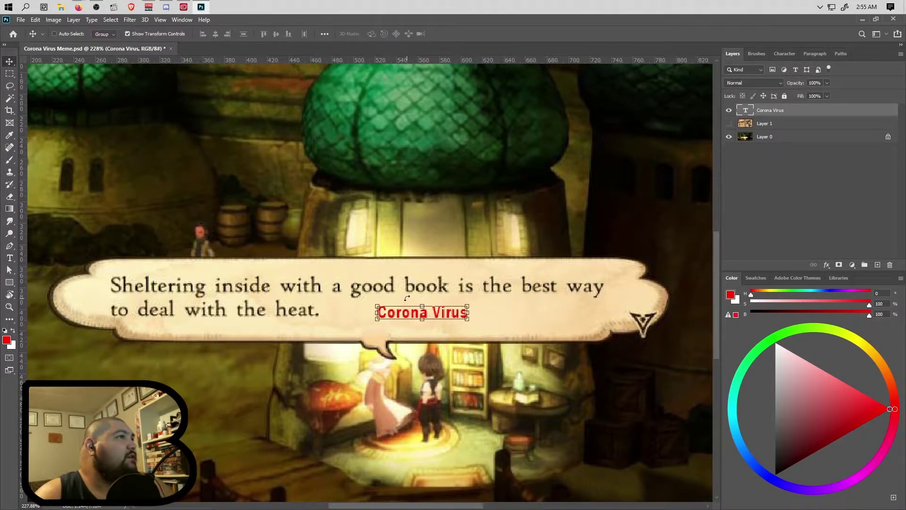
left_click_drag(415, 313, 376, 314)
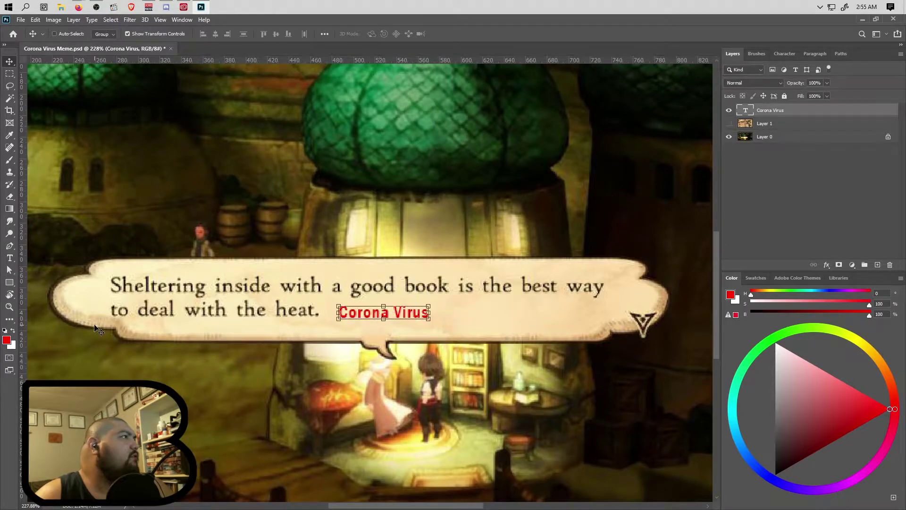
- On a new layer, brush red marks over the first "o" in "good", "r" in "Sheltering", "n" in "inside" and "a" in "deal"
left_click(10, 160)
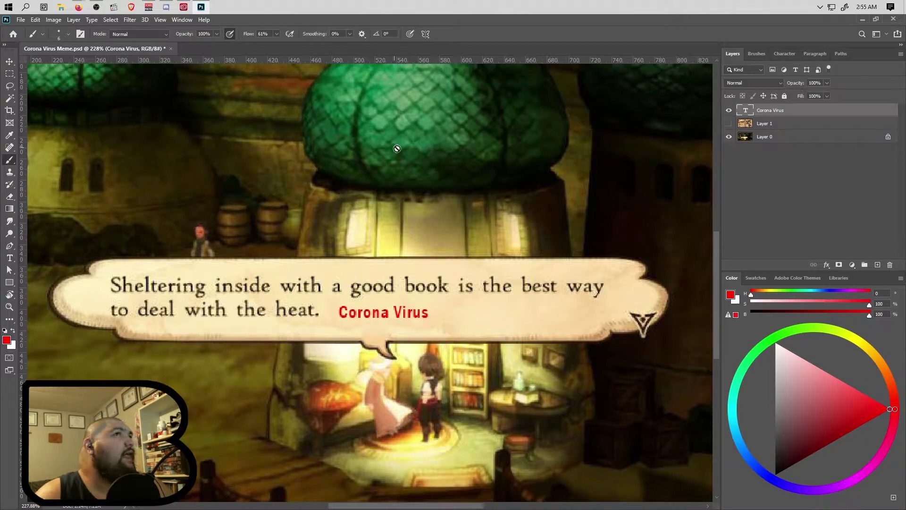
left_click(877, 265)
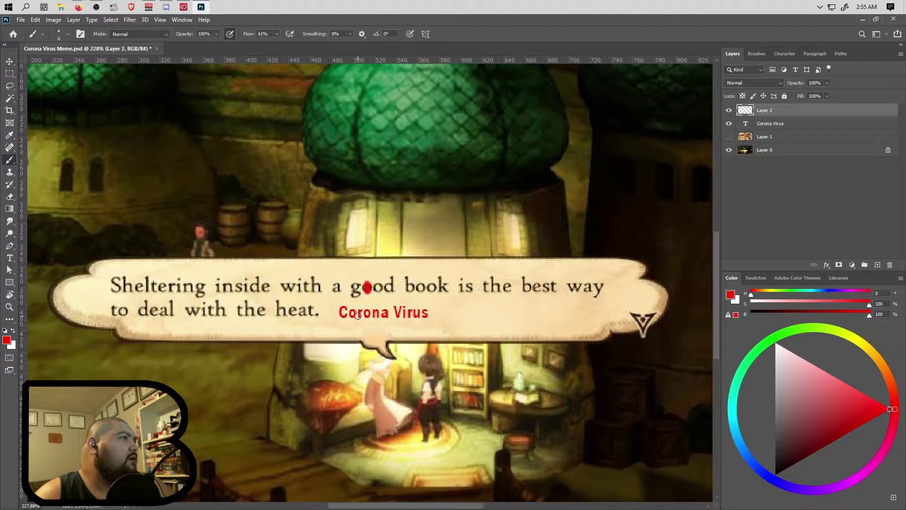
left_click(172, 286)
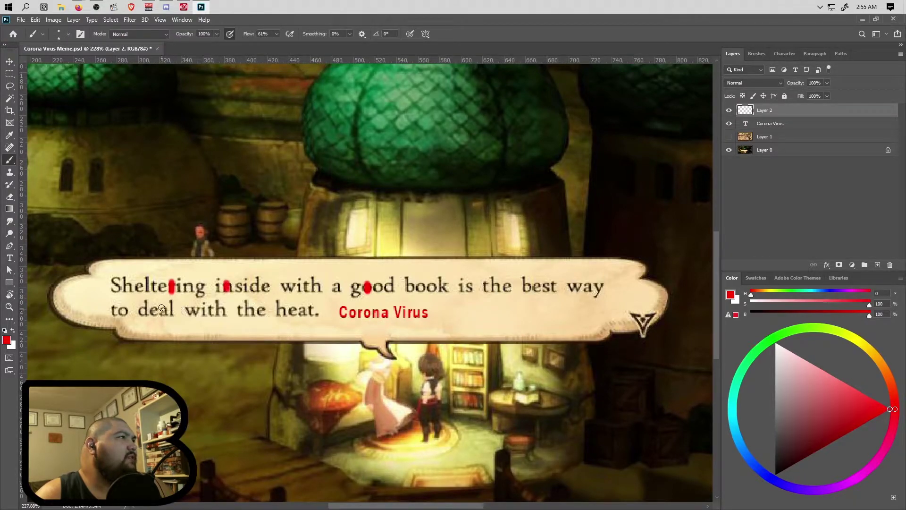
left_click_drag(164, 308, 164, 314)
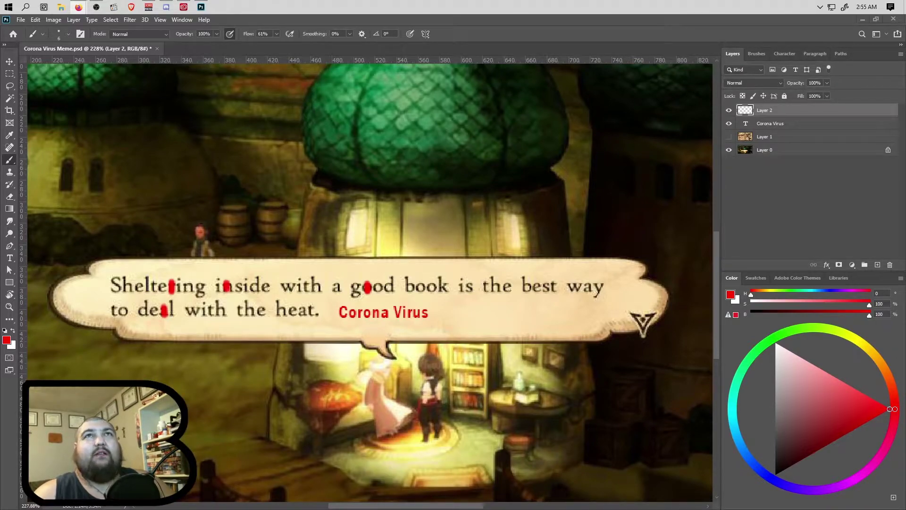
- Switch to the WhatTheFont page in Firefox and upload the game screenshot JPG from the Downloads folder
key("alt+Tab")
scroll(532, 291, "down", 4)
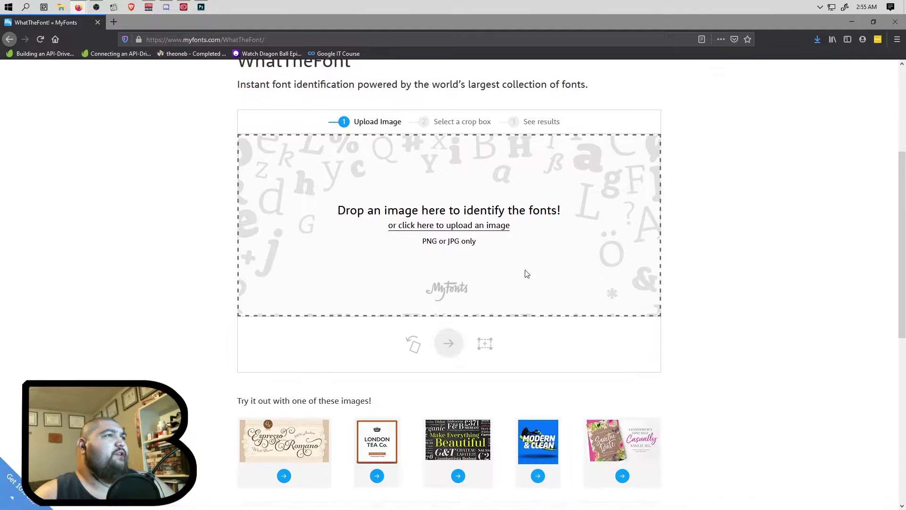
scroll(455, 334, "up", 2)
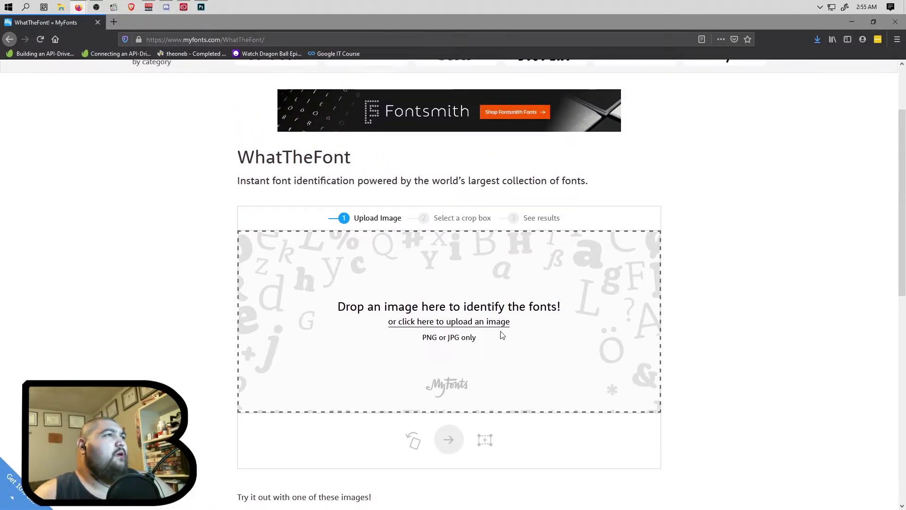
left_click(485, 321)
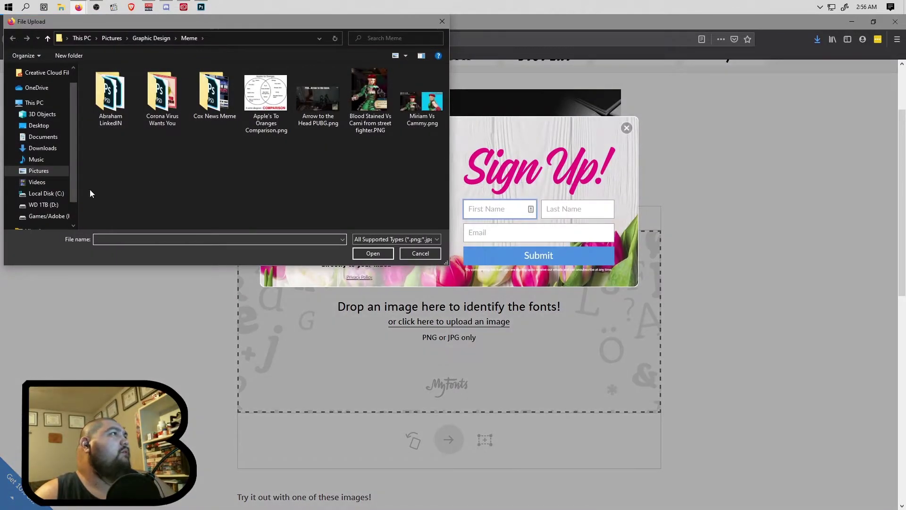
left_click(42, 148)
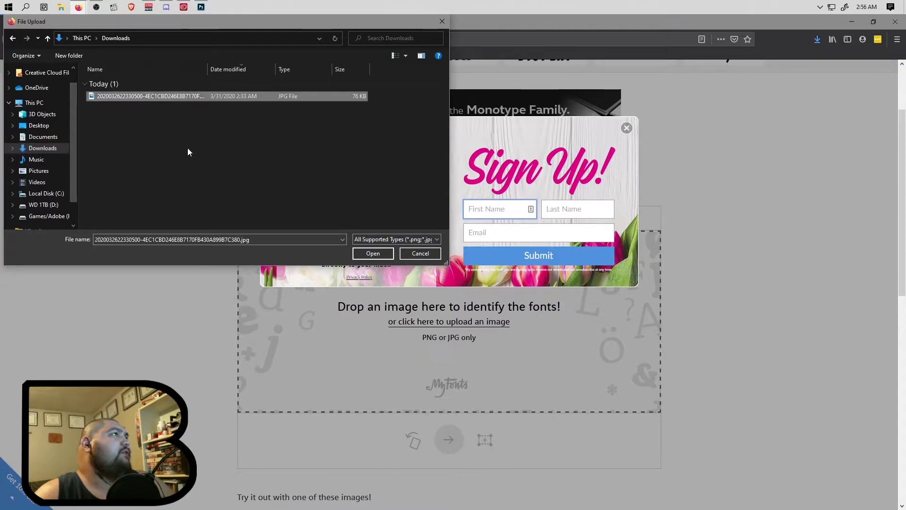
left_click(372, 254)
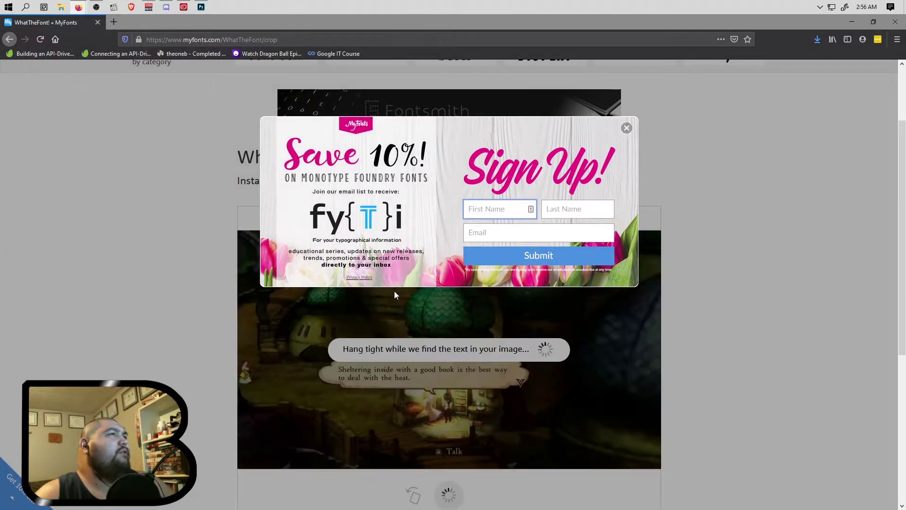
- Dismiss the sign-up offer and identify the font of the cropped word "Sheltering"
left_click(626, 128)
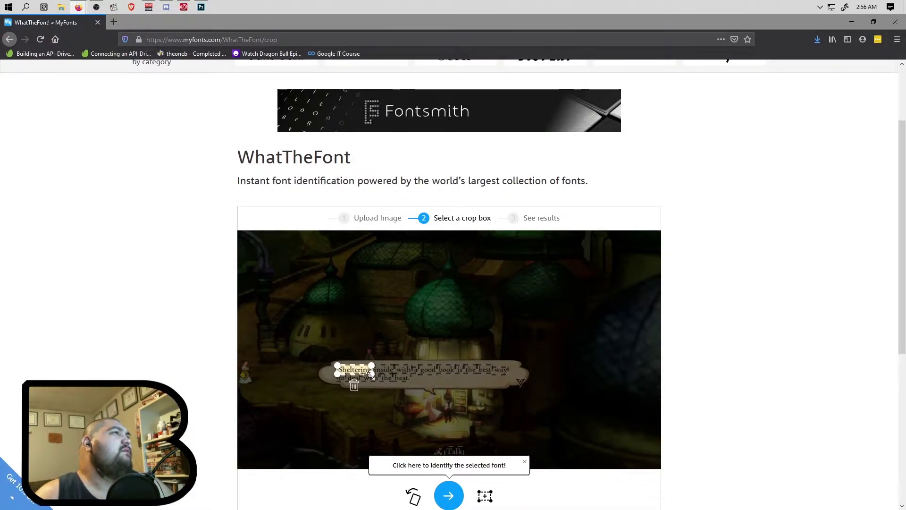
scroll(194, 365, "down", 3)
scroll(213, 366, "up", 1)
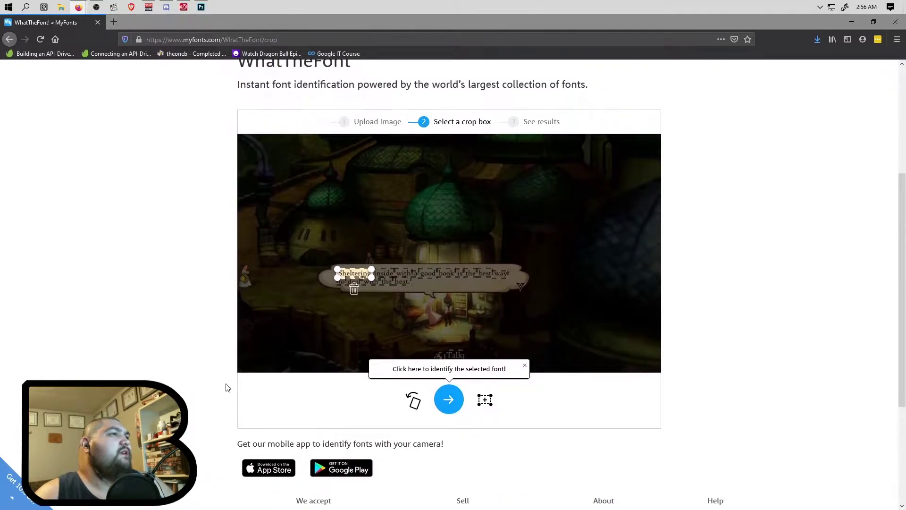
left_click(449, 400)
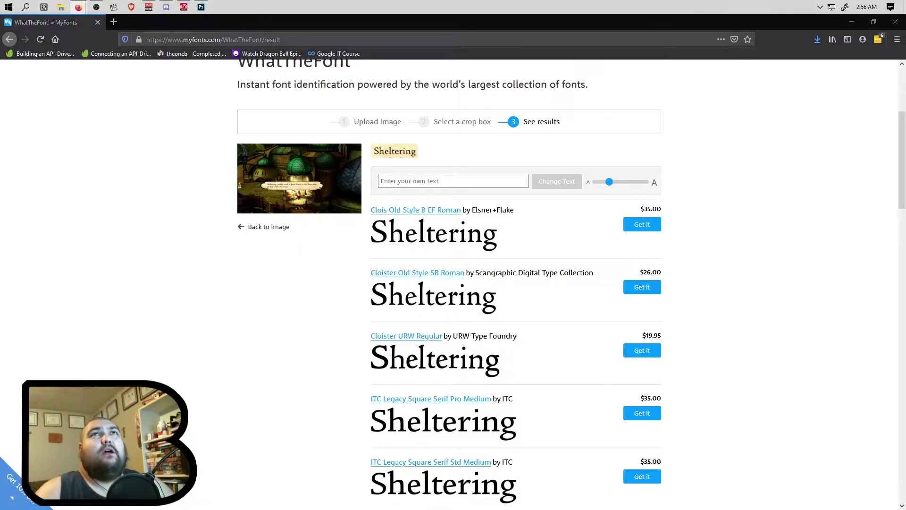
key("alt+Tab")
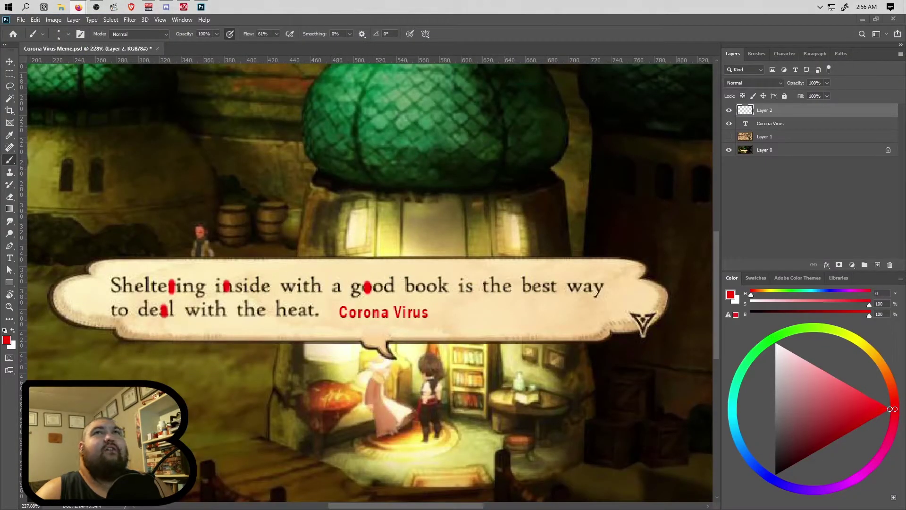
mouse_move(78, 7)
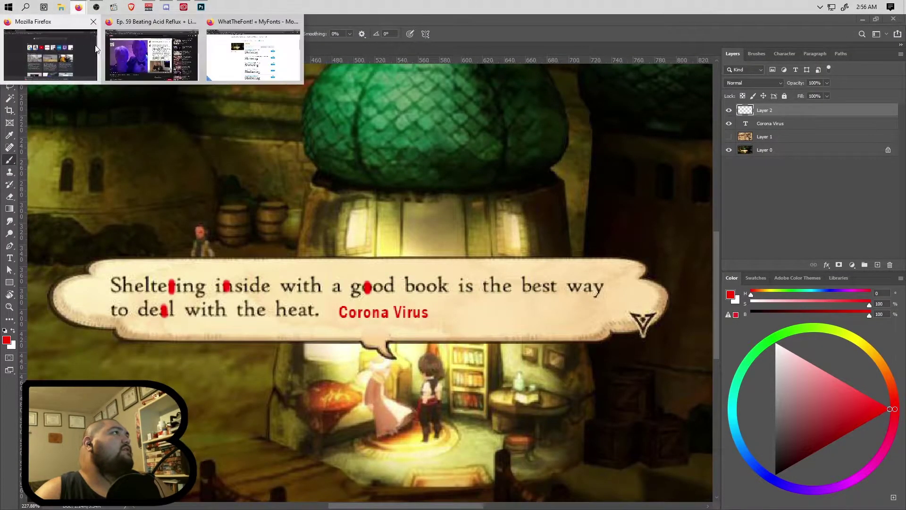
left_click(252, 52)
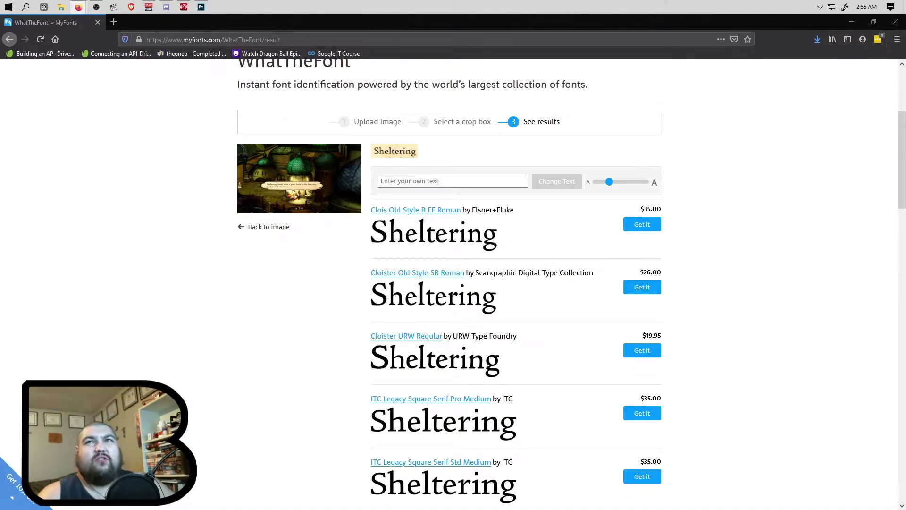
- Bring up the Adobe Fonts browser window and browse its fonts filtered to the Serif classification
left_click_drag(905, 51, 512, 31)
double_click(512, 29)
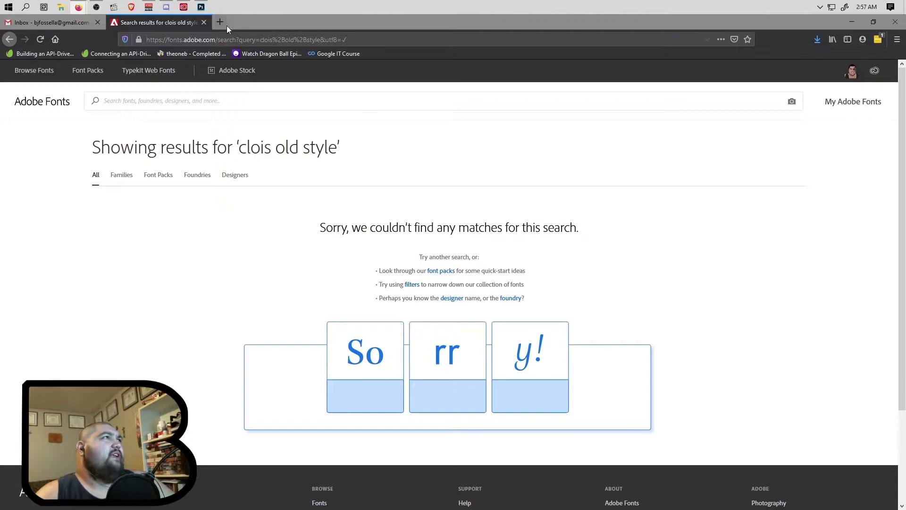
left_click_drag(297, 23, 593, 0)
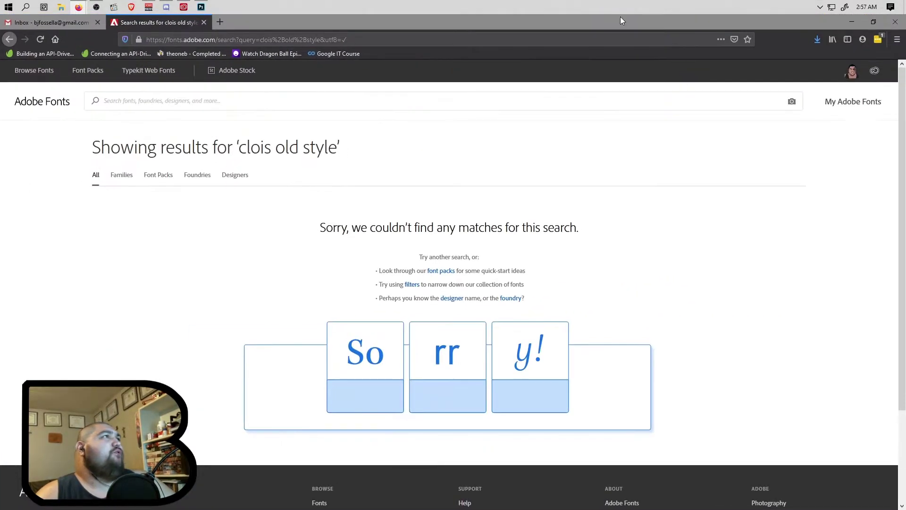
left_click(34, 70)
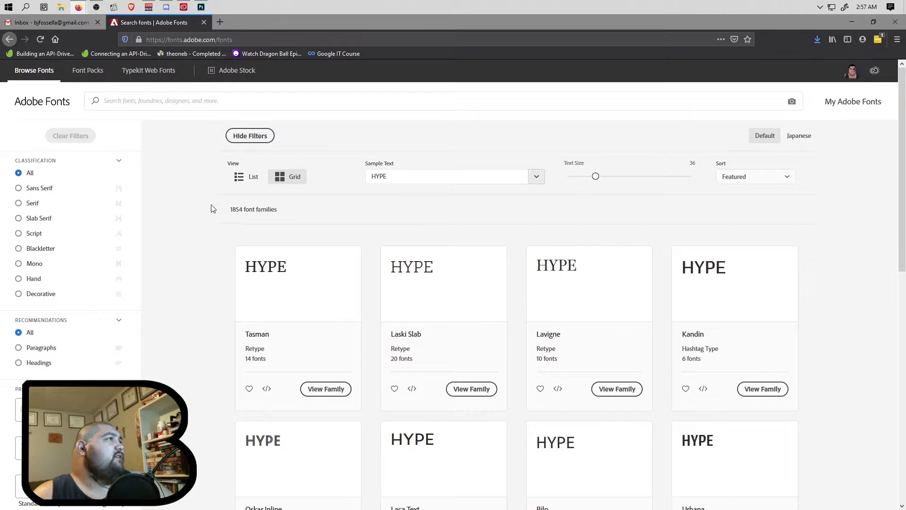
left_click(18, 203)
- Compare the WhatTheFont matches with the Adobe Fonts serif families, then close the Adobe Fonts page
left_click_drag(321, 23, 344, 378)
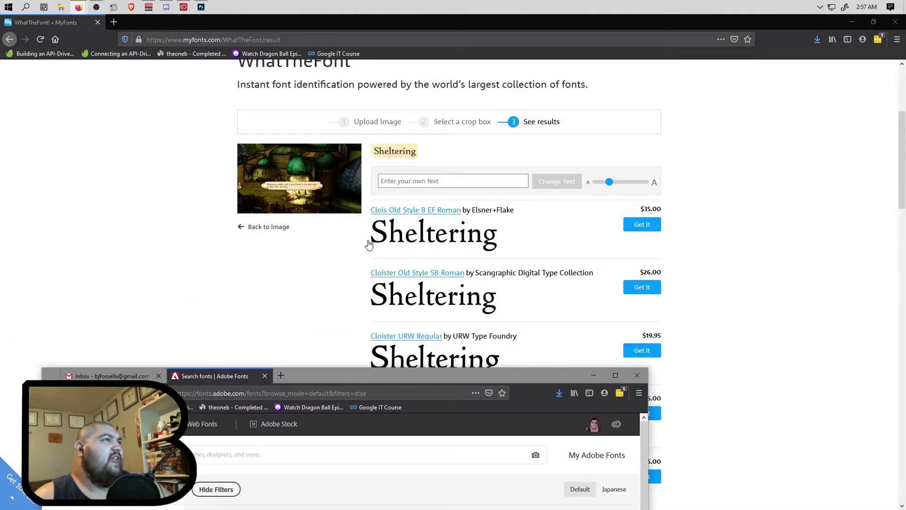
left_click_drag(366, 376, 377, 2)
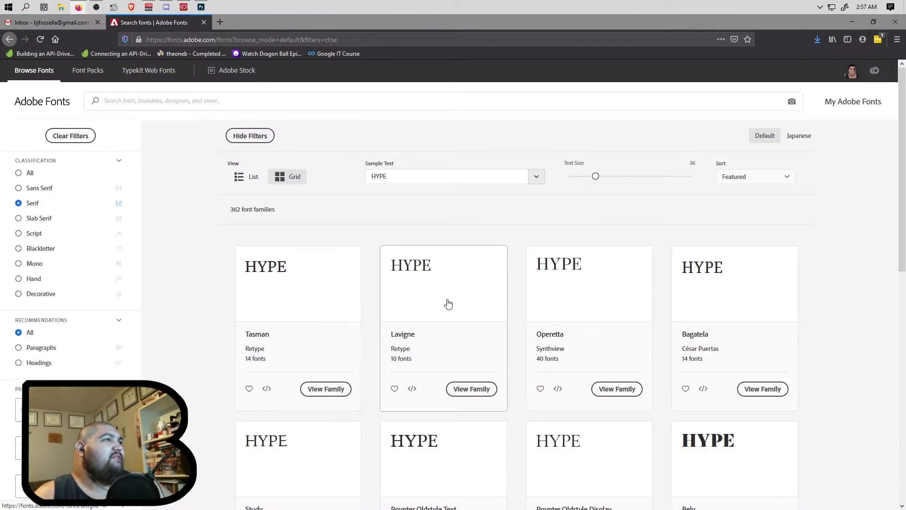
scroll(470, 334, "down", 3)
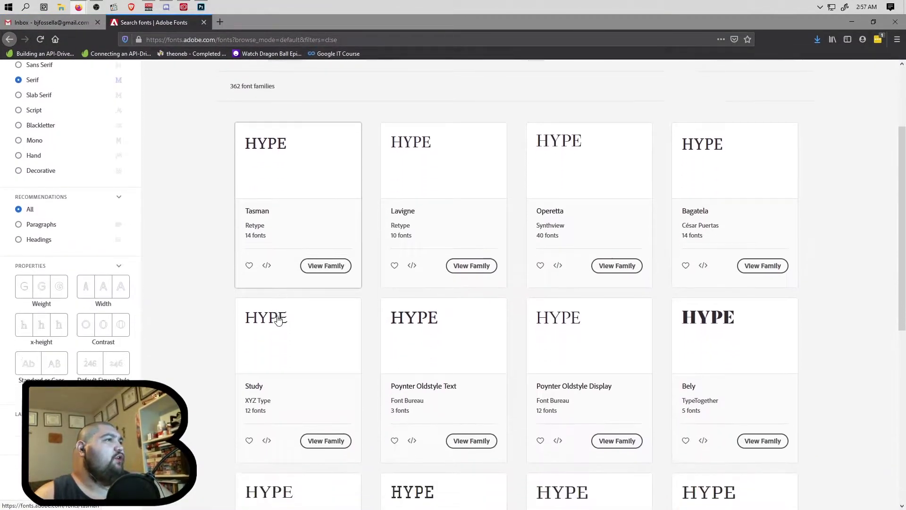
scroll(349, 316, "down", 2)
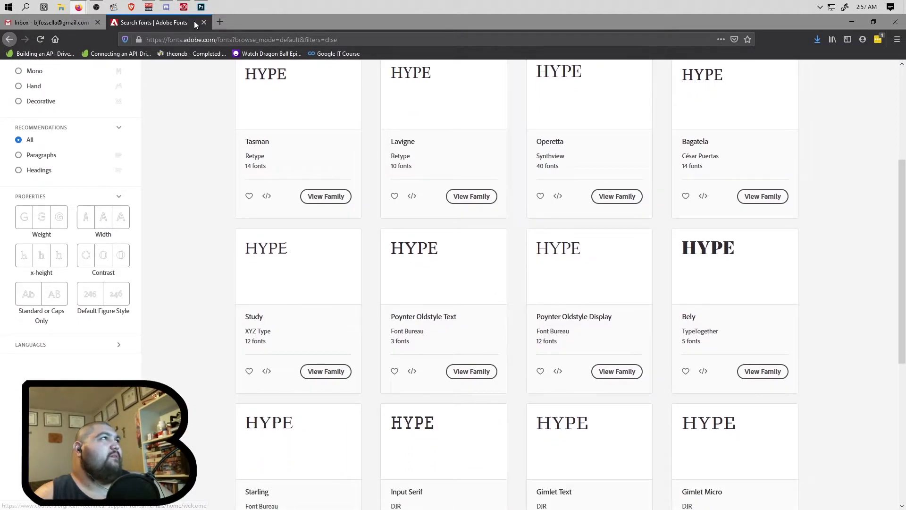
left_click(203, 23)
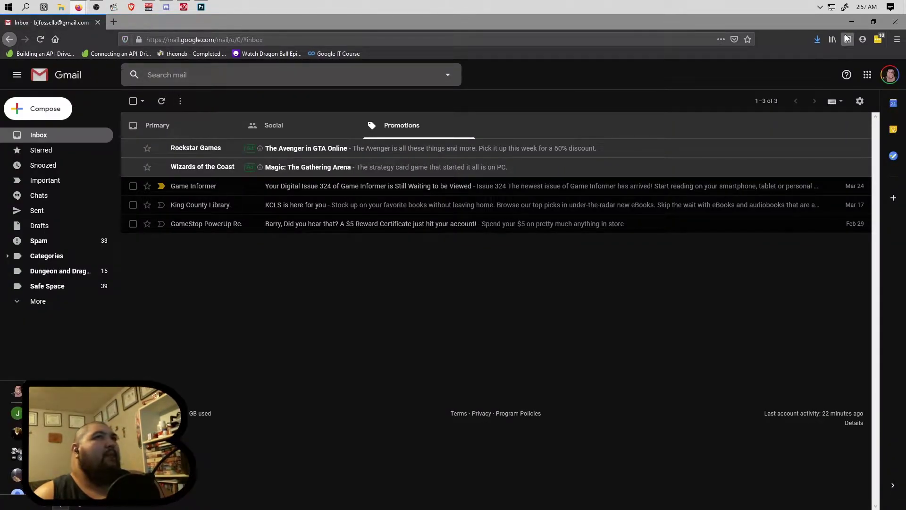
left_click(851, 22)
- Switch back to Photoshop and brush red marks over the "i" of "is" and the "s" of "inside"
left_click(202, 7)
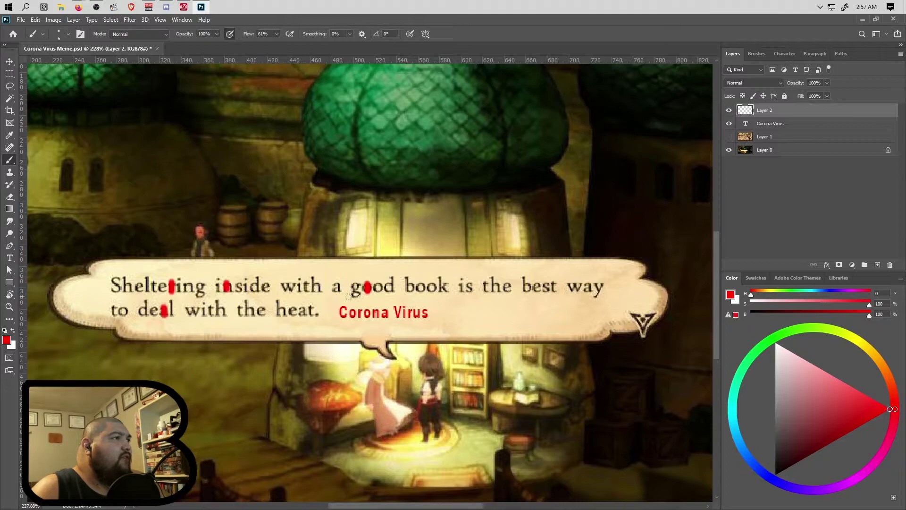
left_click_drag(459, 277, 459, 294)
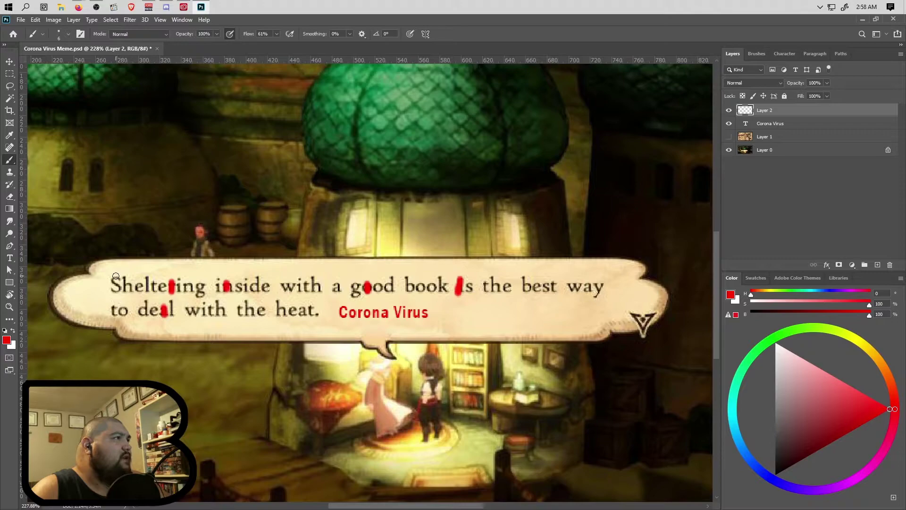
left_click_drag(238, 282, 238, 283)
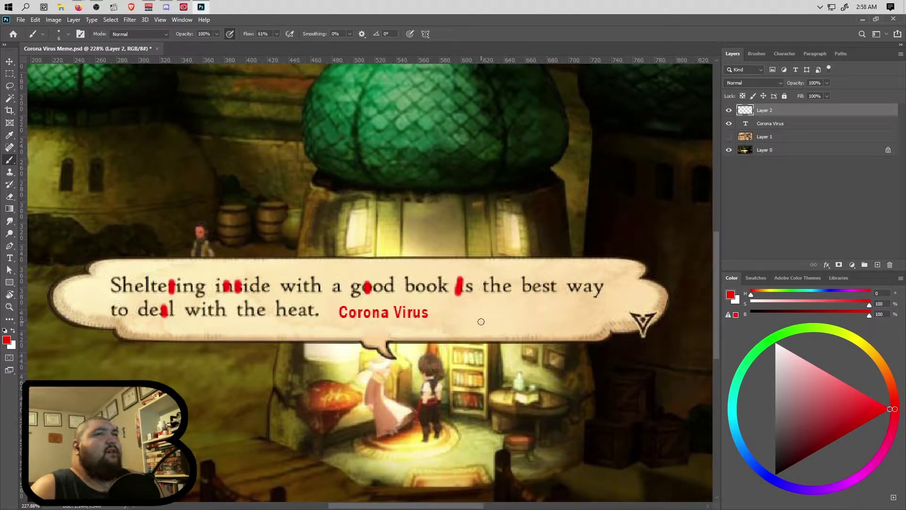
- Make Layer 1 visible and rename the layer with the red marks "What letters"
left_click(729, 137)
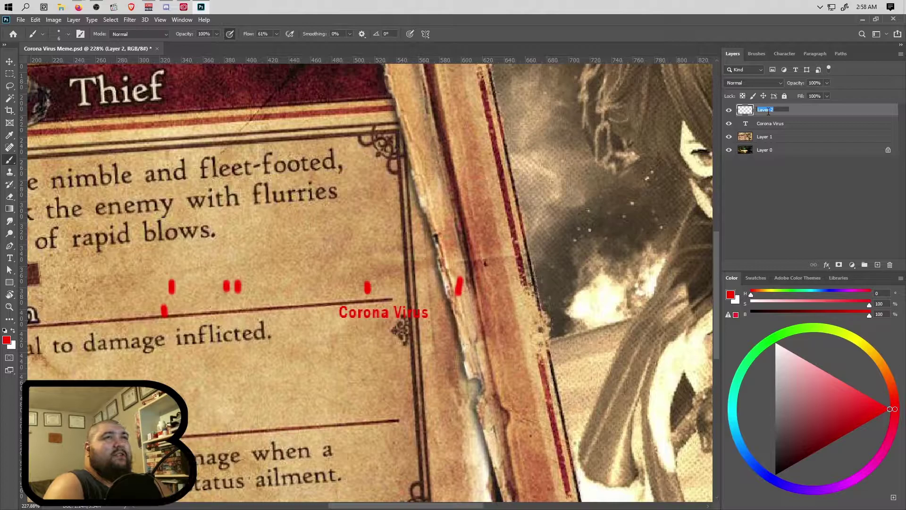
type("What letters")
key("Return")
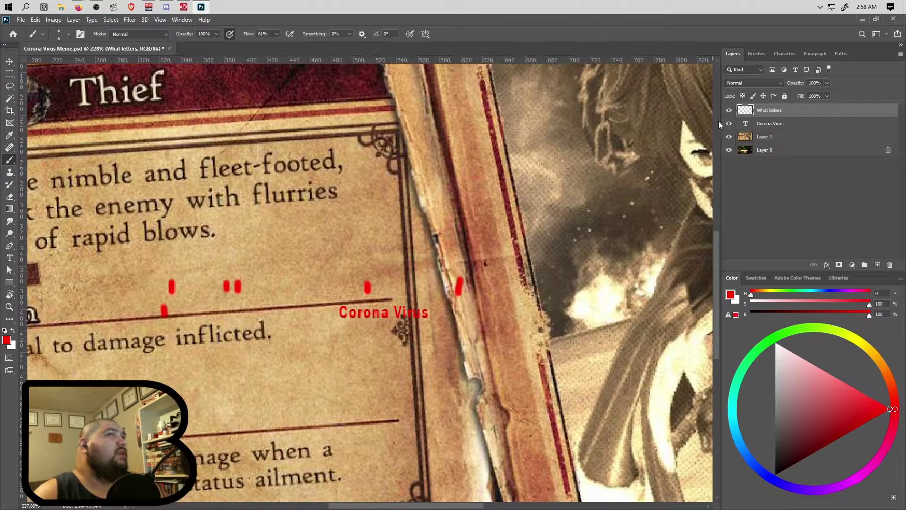
- Hide the "What letters" layer and activate the Rectangular Marquee tool with the whole image in view
left_click(728, 111)
scroll(372, 299, "down", 4)
scroll(301, 323, "left", 2)
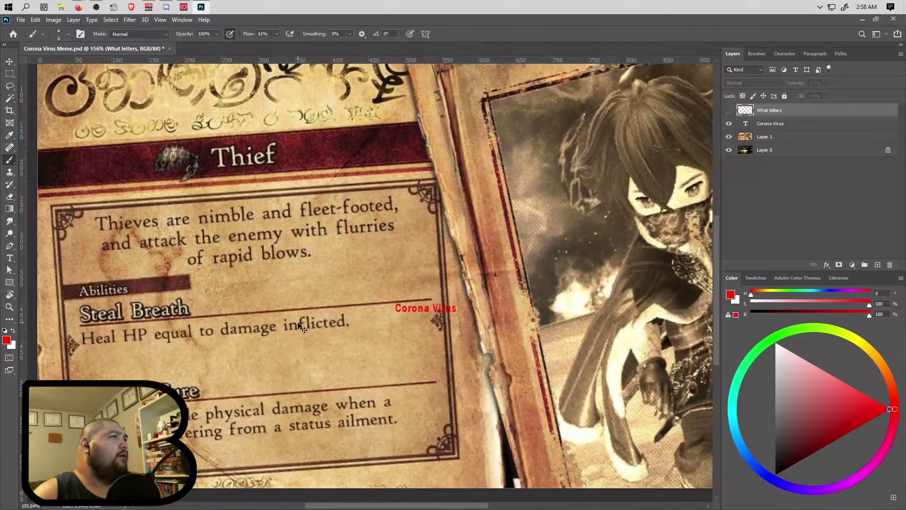
scroll(422, 296, "down", 2)
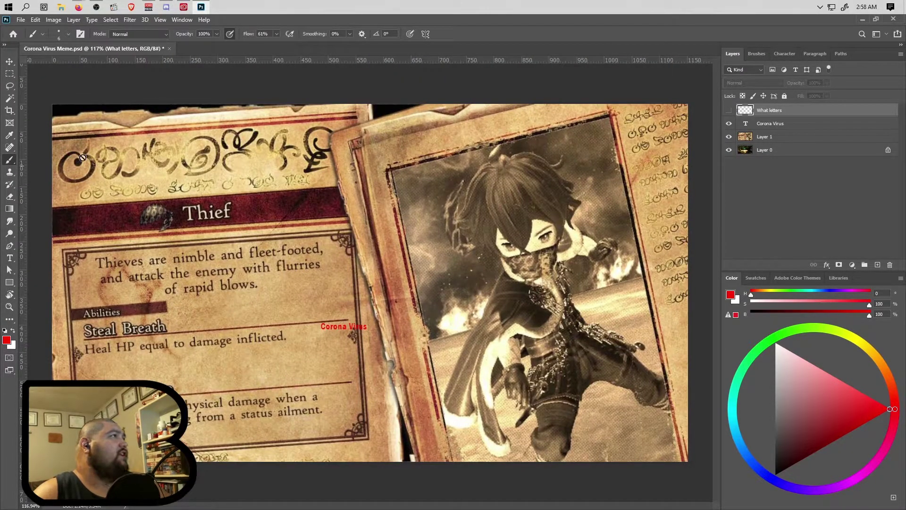
left_click(9, 74)
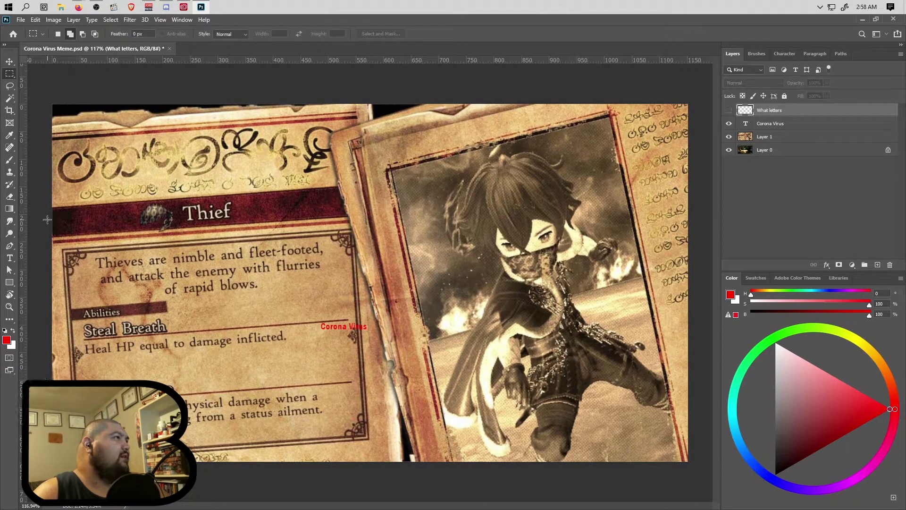
left_click_drag(50, 222, 372, 431)
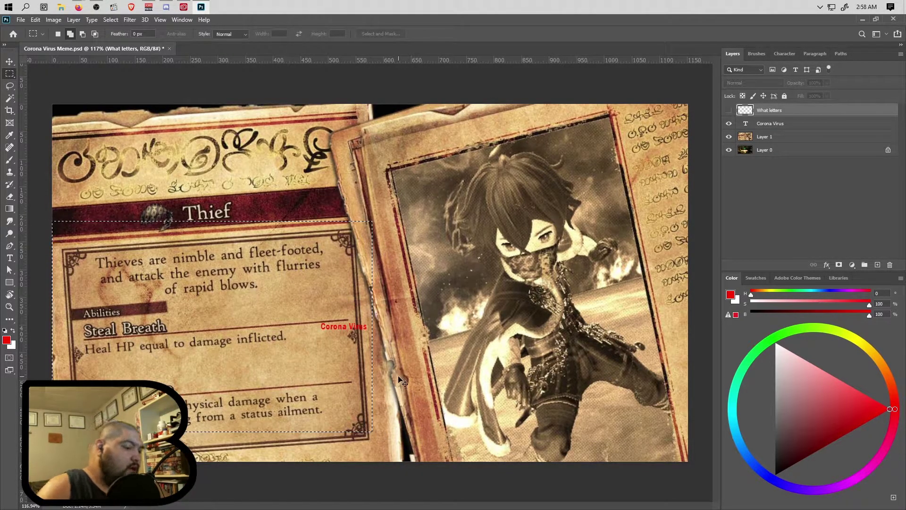
key("ctrl+shift+i")
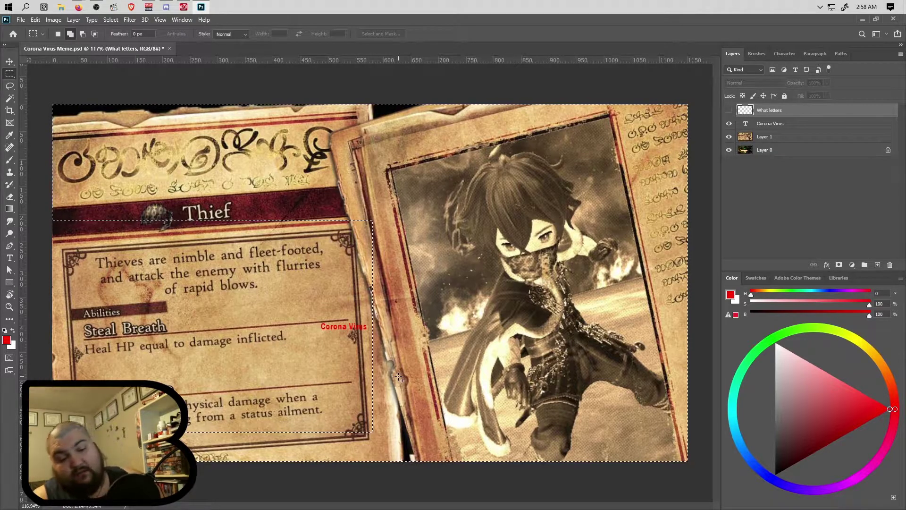
key("ctrl+shift+i")
key("ctrl+d")
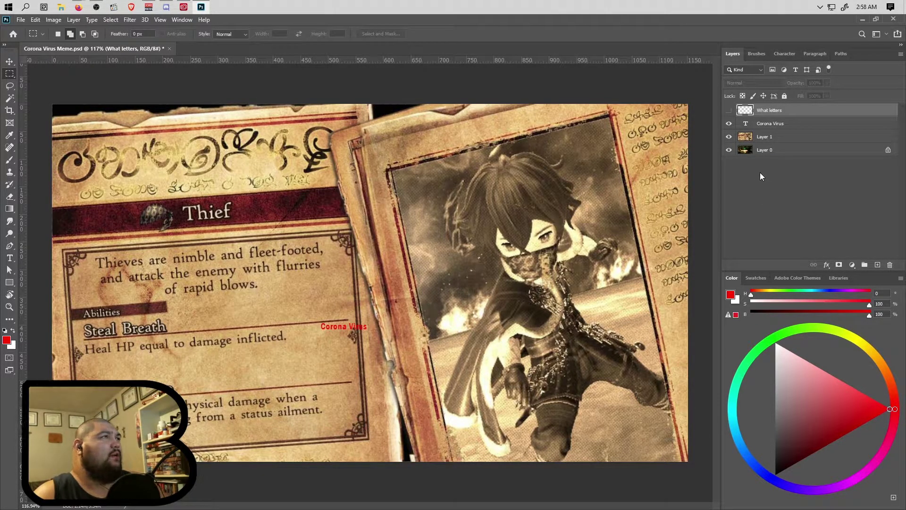
- Draw a rectangular selection around the Thief card from its title banner down to the image's bottom edge, with Layer 1 active
left_click_drag(48, 202, 405, 497)
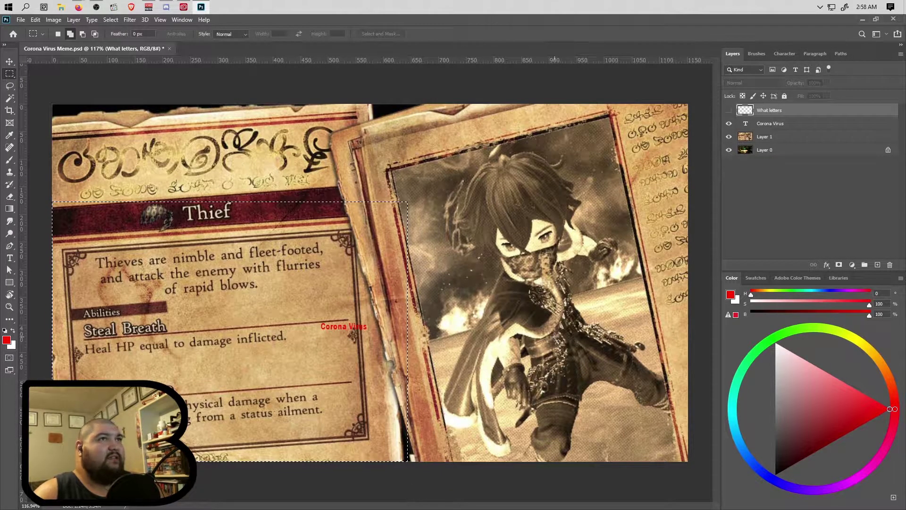
left_click(788, 137)
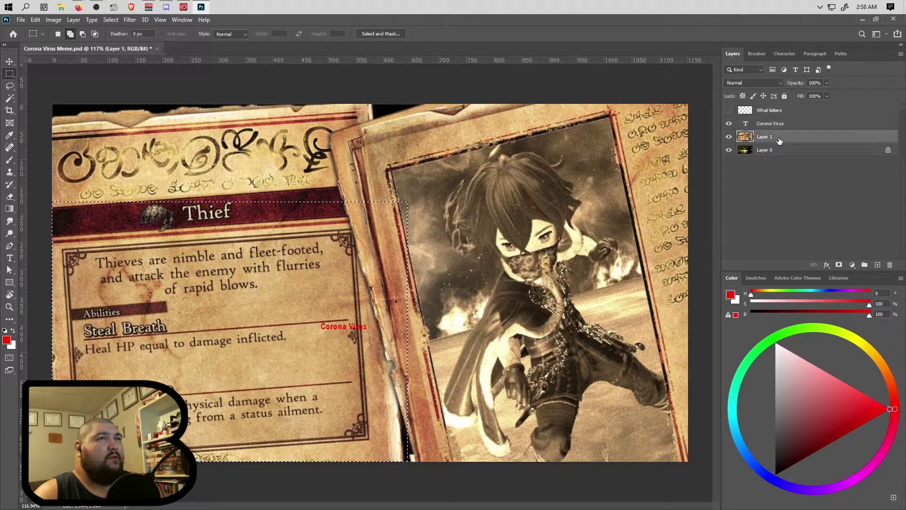
- Duplicate Layer 1 and Layer 0, keeping Layer 1 copy and Layer 0 hidden and locked beneath the other layers
left_click_drag(777, 138, 776, 176, "alt")
left_click(729, 152)
left_click(888, 177)
left_click(866, 166)
left_click(836, 176, "shift")
left_click(730, 165)
left_click(784, 96)
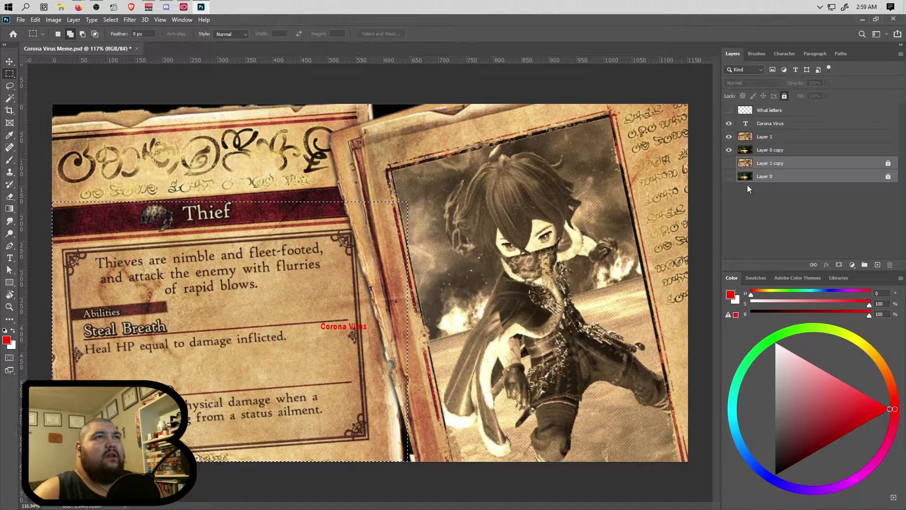
- Group the two locked layers and name the group "Originals"
left_click(863, 265)
double_click(765, 162)
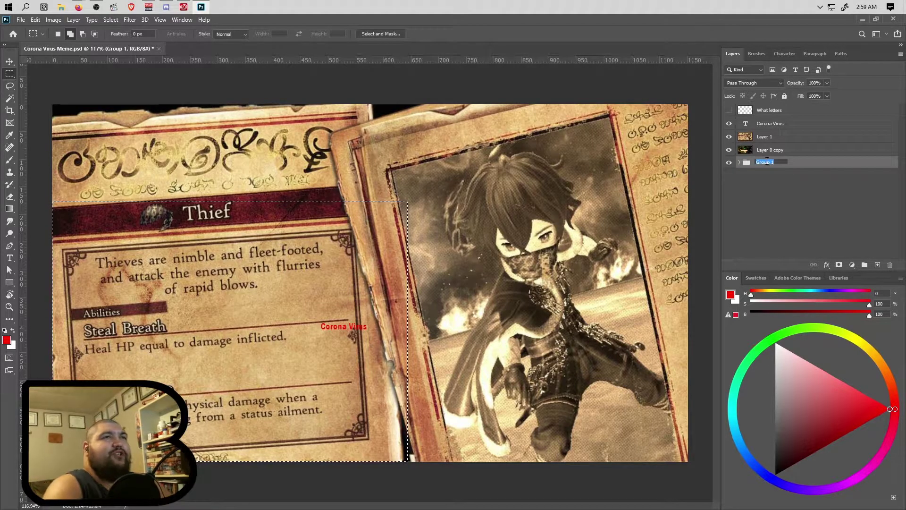
type("Originals")
key("Return")
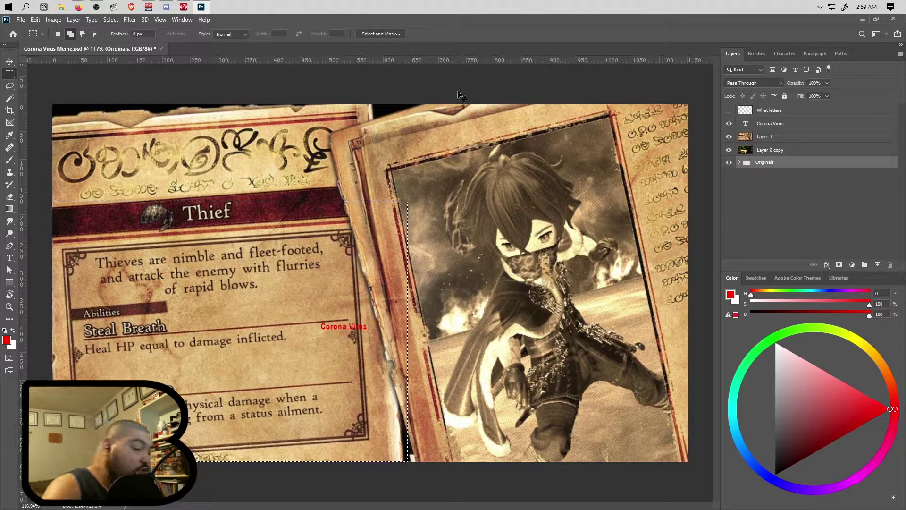
- Invert the selection and delete everything outside the Thief card area from Layer 1, clearing the selection
key("ctrl+shift+i")
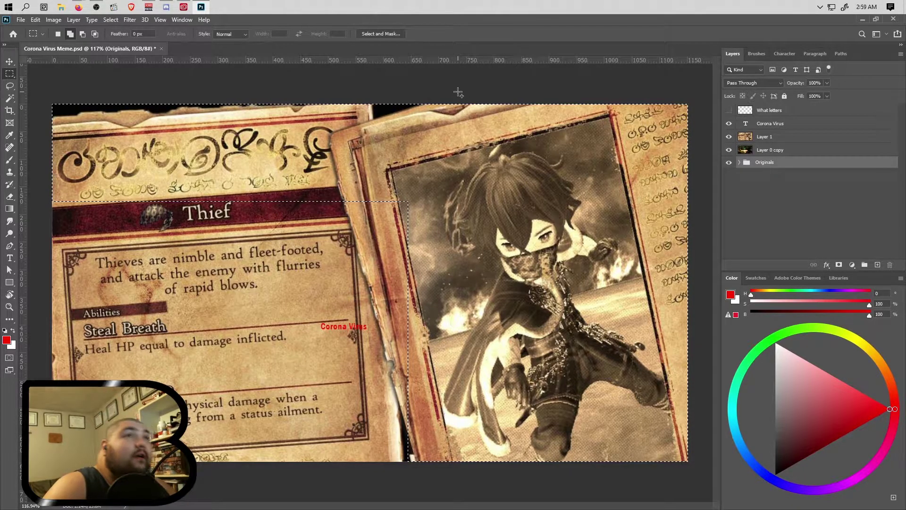
left_click(790, 137)
key("Delete")
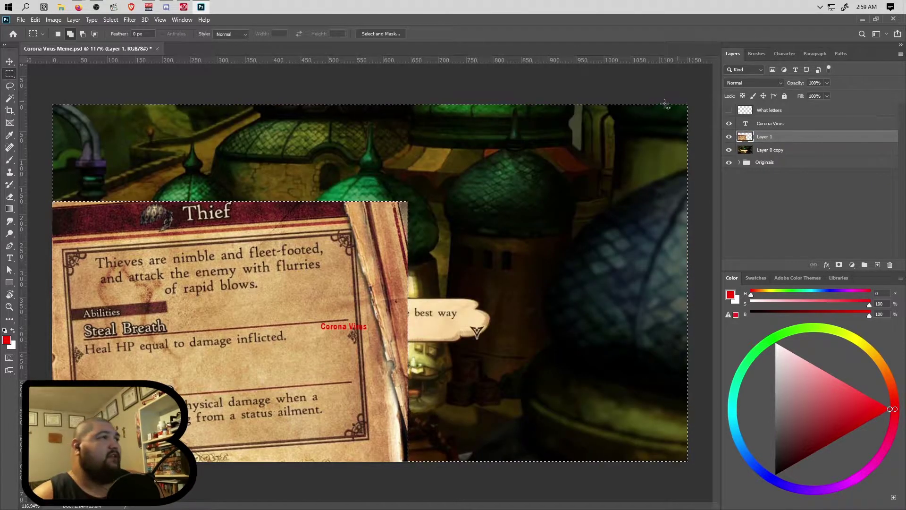
key("ctrl+d")
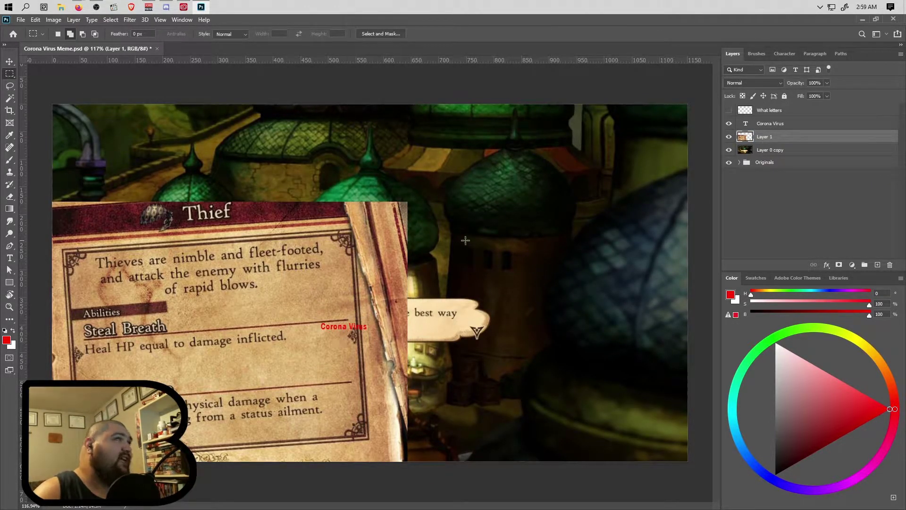
- Hide Layer 1 and show the "What letters" layer so the red marks appear over the speech bubble
left_click(729, 137)
left_click(728, 110)
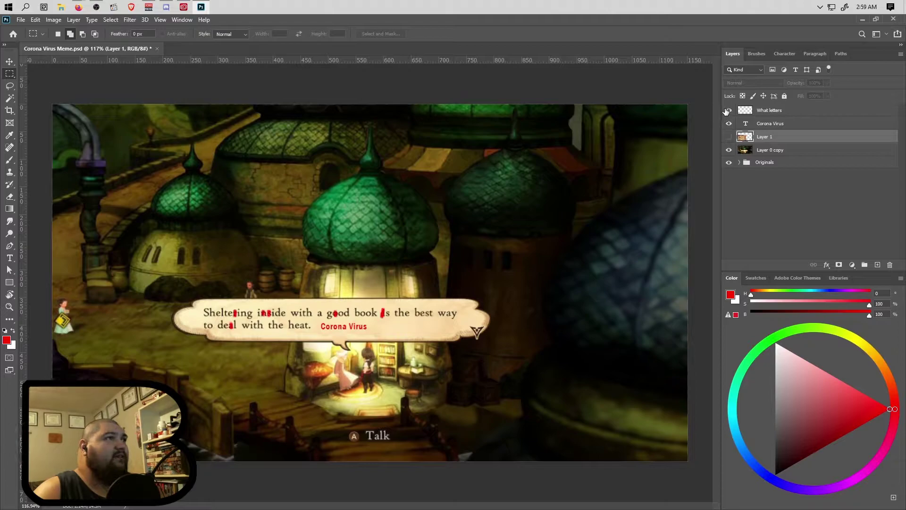
scroll(364, 345, "up", 6)
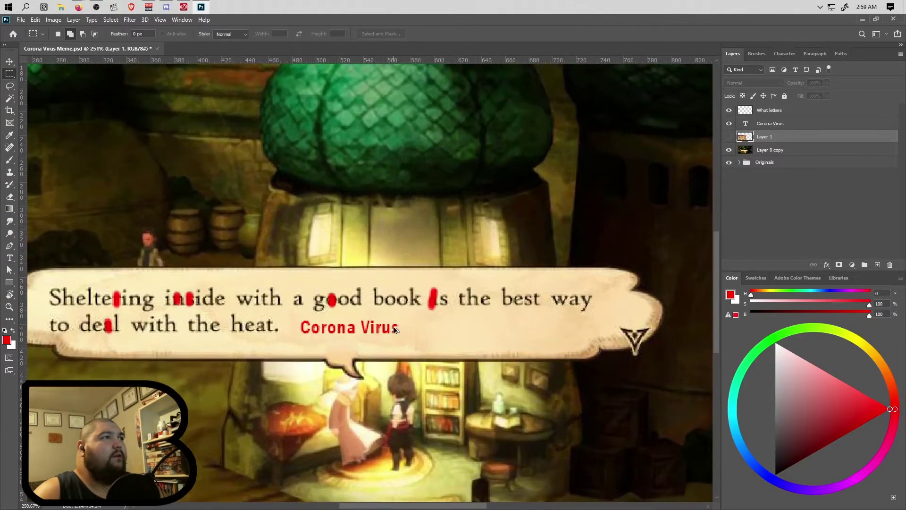
scroll(425, 332, "left", 1)
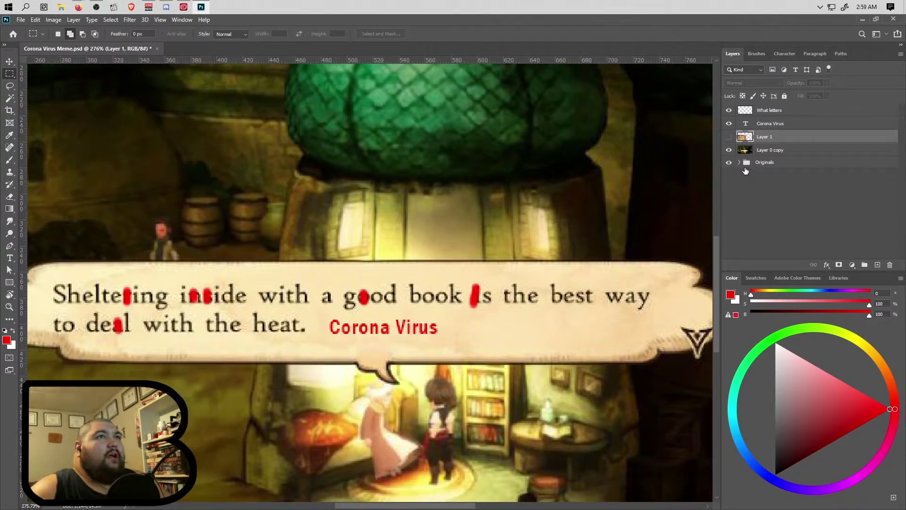
scroll(283, 354, "up", 1)
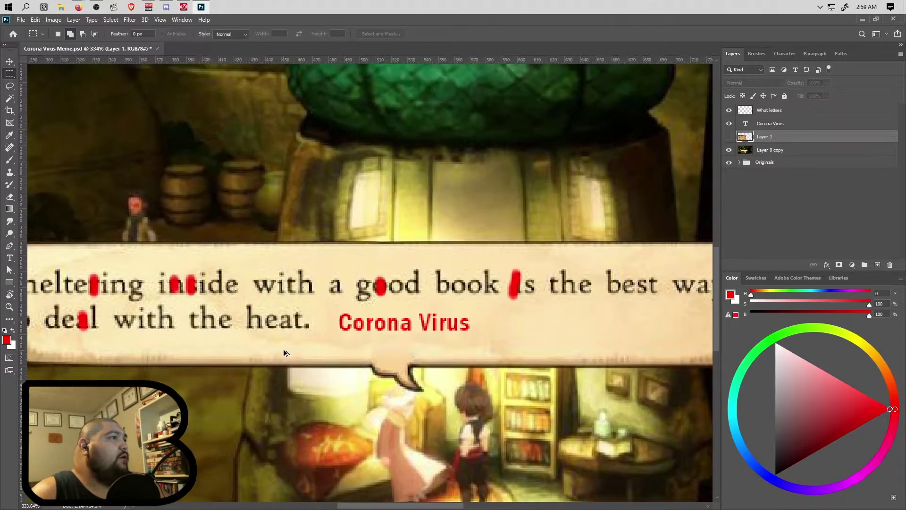
scroll(302, 352, "left", 3)
scroll(307, 351, "left", 1)
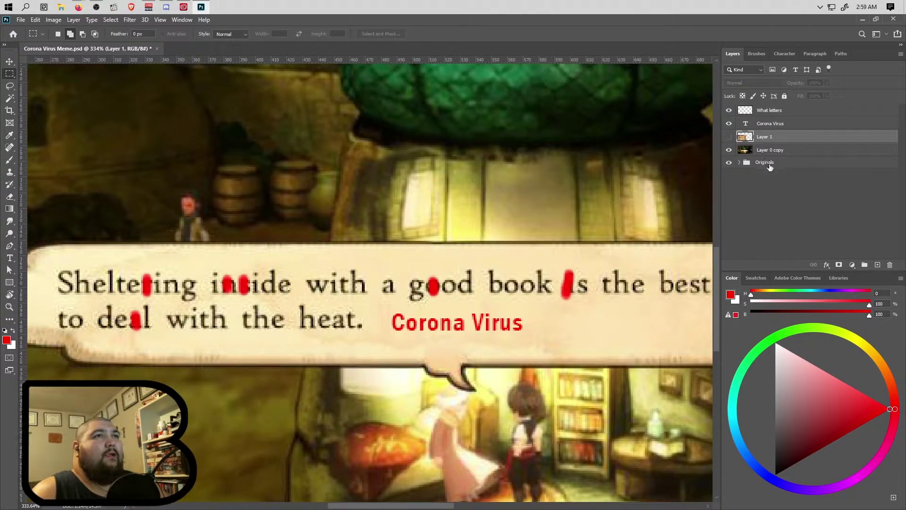
- Rename the layers in the Originals group: Layer 0 as "Meme Original" and Layer 1 copy as "Extra Text Original"
left_click(739, 162)
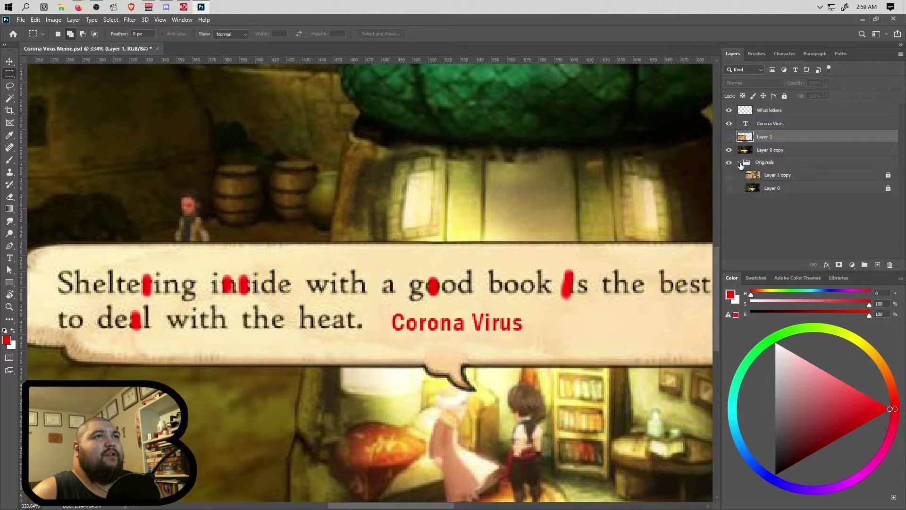
double_click(774, 189)
type("Meme Original")
key("Return")
double_click(778, 175)
type("E")
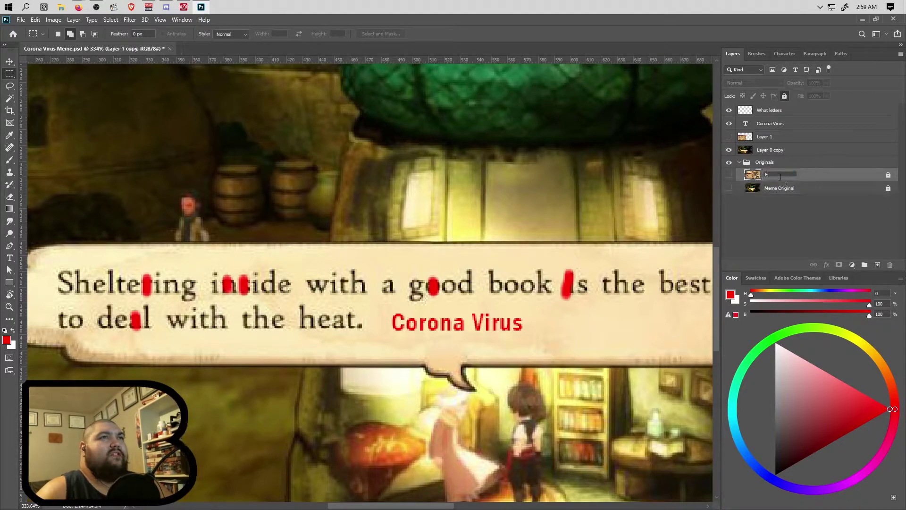
type("xtra Text Or")
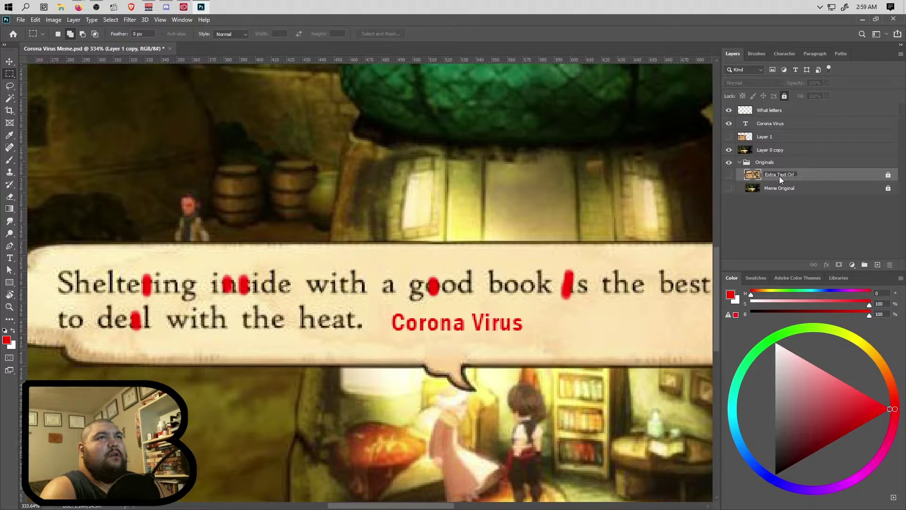
type("in")
key("BackSpace")
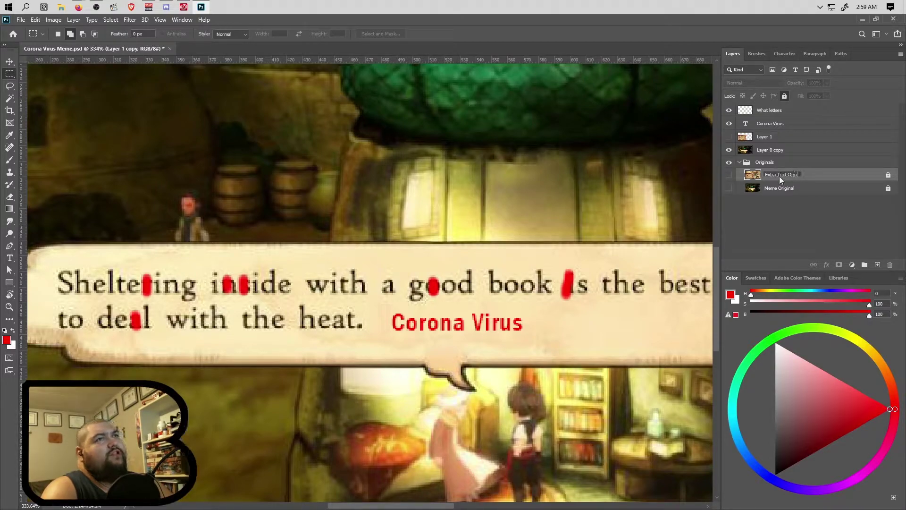
type("ginal")
key("Return")
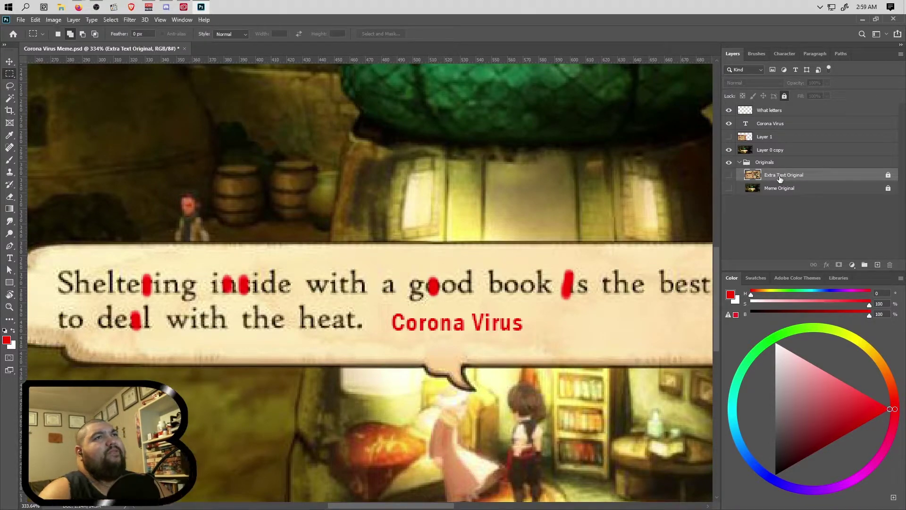
- Collapse the Originals group and rename Layer 0 copy as "Meme Working" and Layer 1 as "Extra Text Working"
left_click(739, 162)
double_click(774, 149)
type("Meme Working")
key("Return")
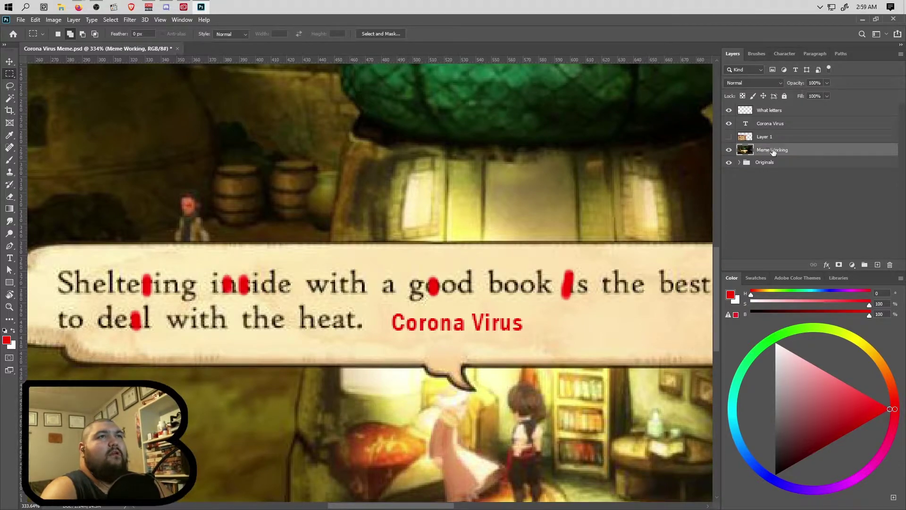
double_click(765, 137)
type("Extra Text Working")
key("Return")
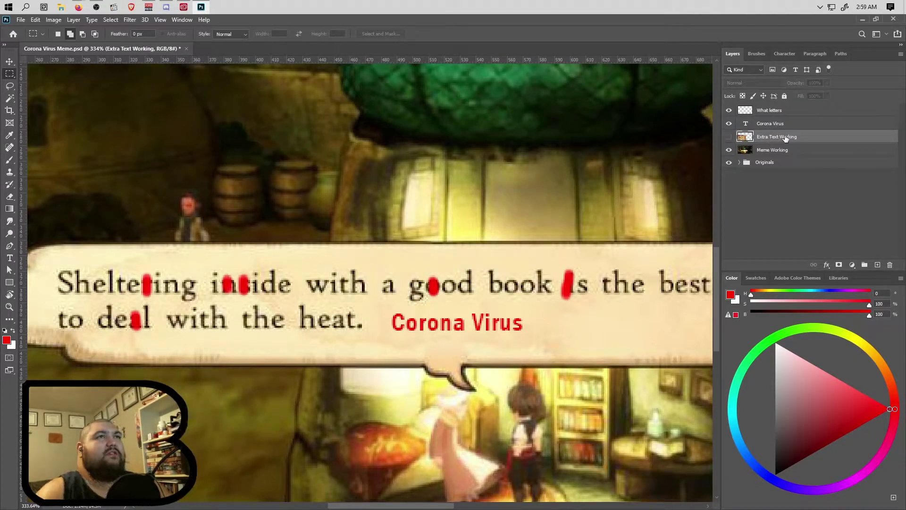
- Move the red "Corona Virus" text down and slightly left, below the second line in the speech bubble
left_click(779, 124)
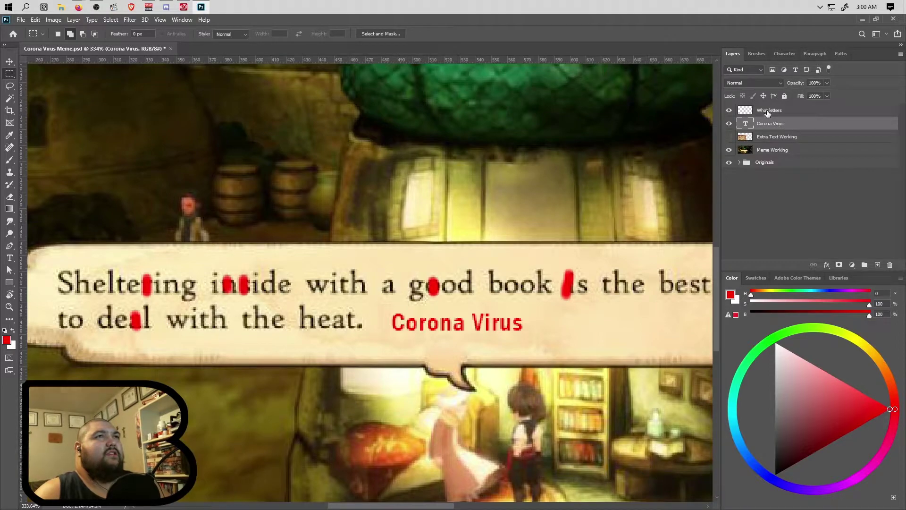
left_click(768, 112)
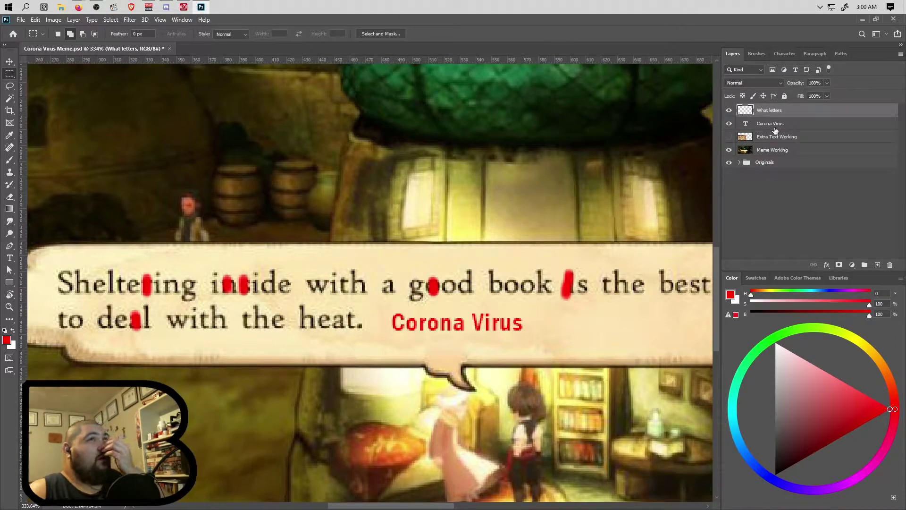
key("alt+bracketleft")
key("v")
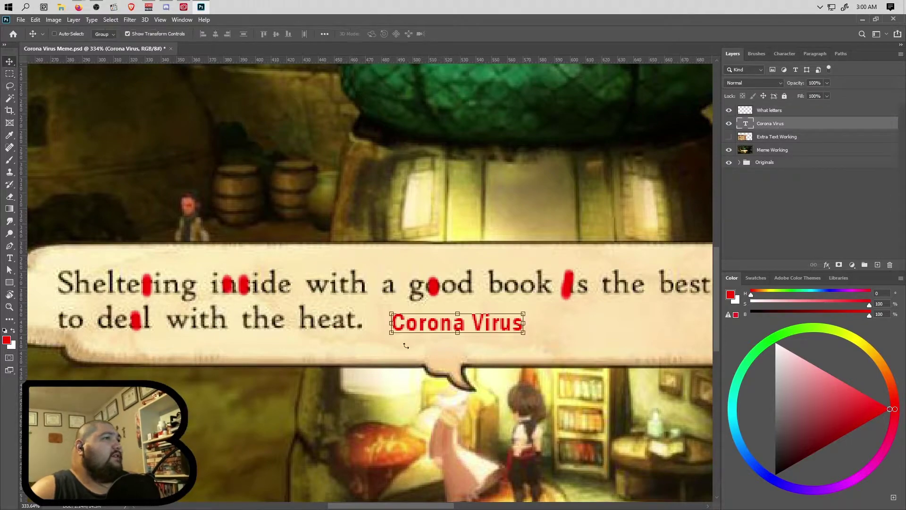
left_click_drag(480, 329, 457, 351)
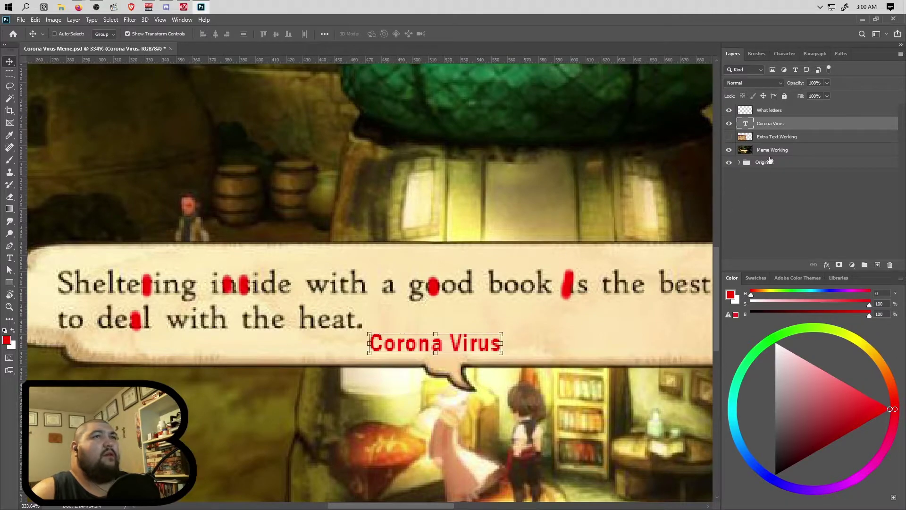
- Make the Meme Working layer active and switch to the Clone Stamp tool
left_click(766, 137)
left_click(761, 151)
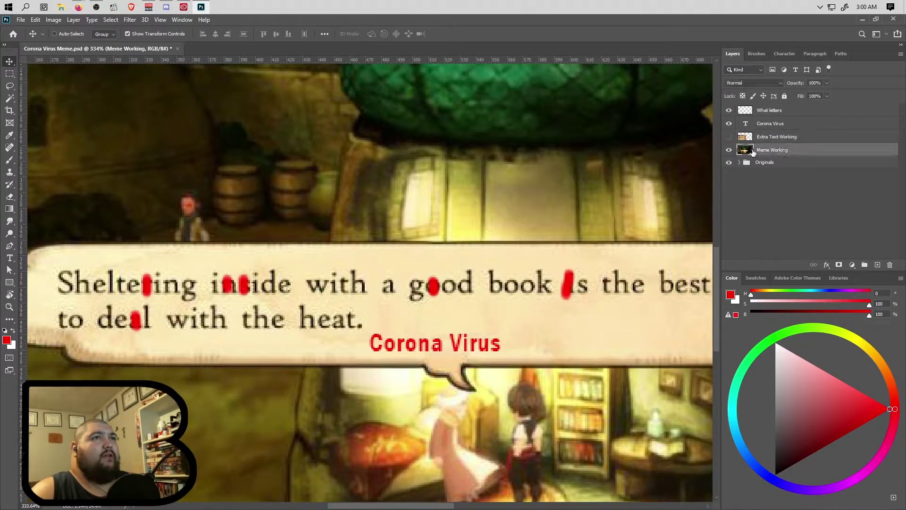
key("s")
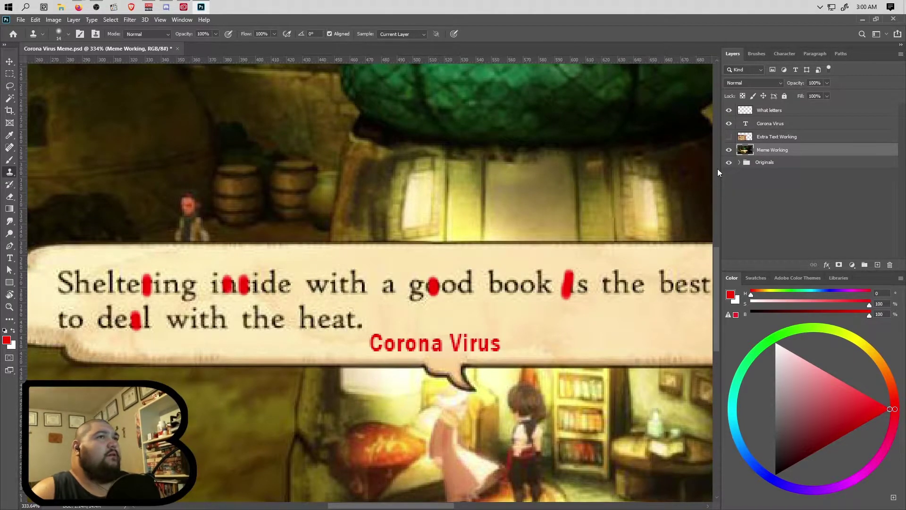
left_click(739, 163)
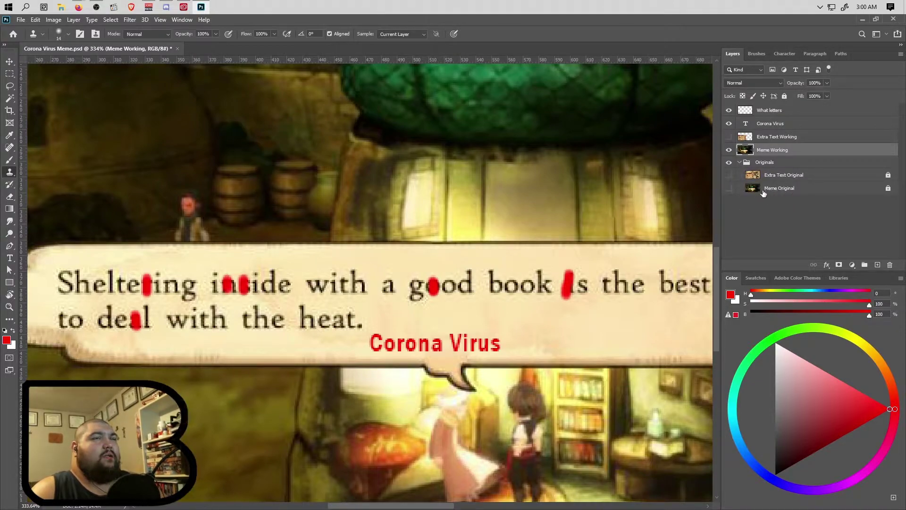
left_click(739, 165)
left_click(739, 162)
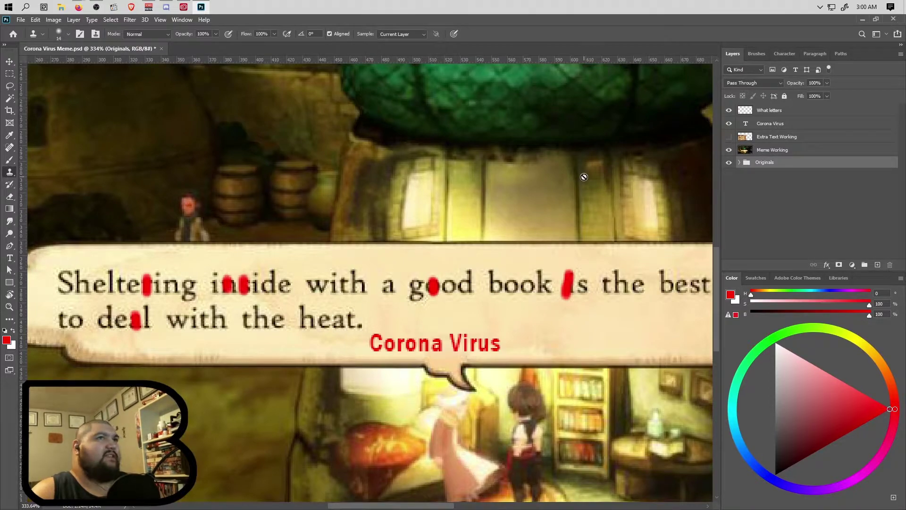
- Make the Extra Text Working layer active and visible
left_click(791, 138)
left_click(729, 136)
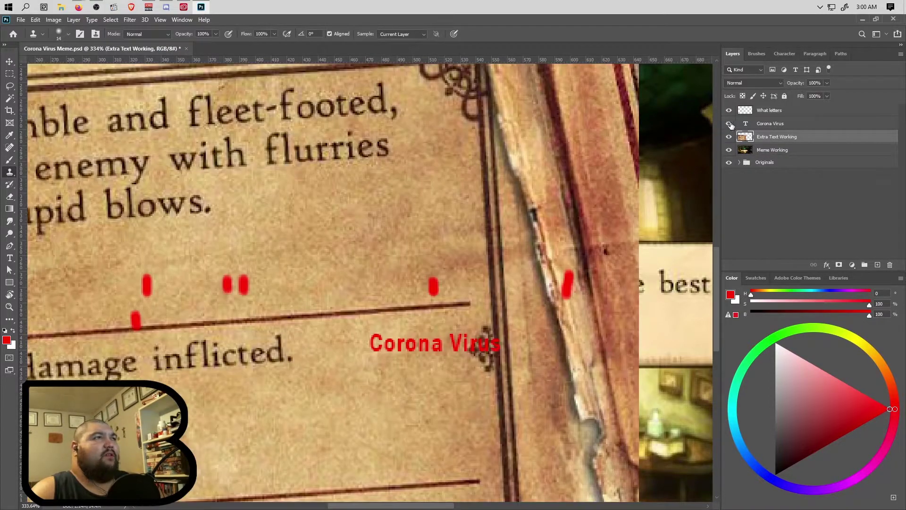
- Hide the Extra Text Working layer and clone parchment over "eat." in the word "heat." on the Meme Working layer
left_click(729, 137)
left_click(779, 150)
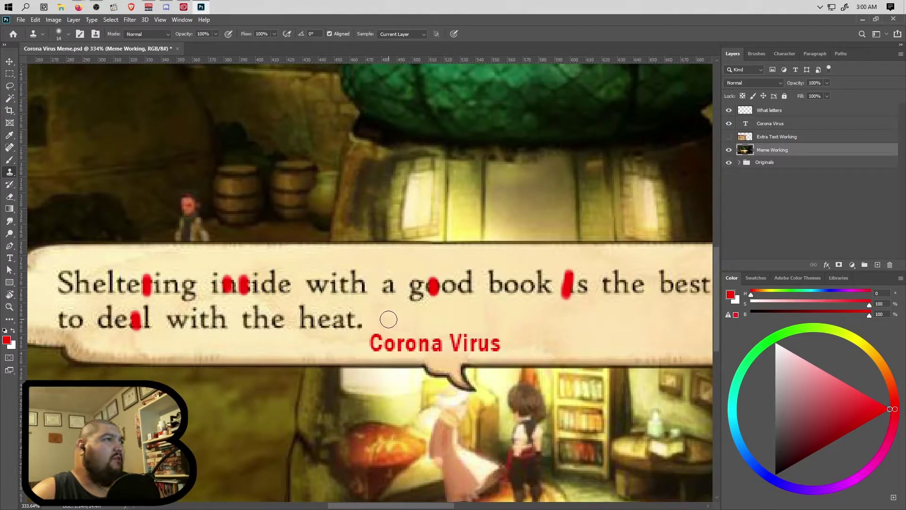
left_click(357, 323)
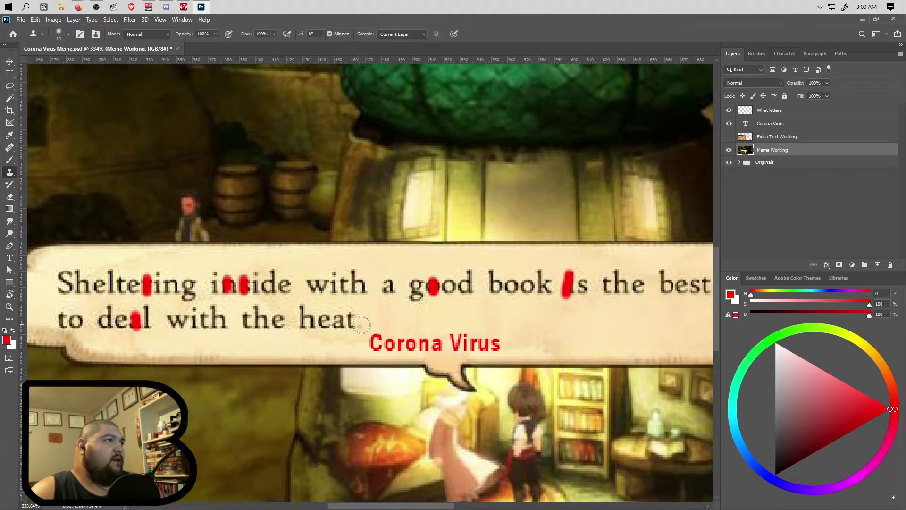
left_click_drag(359, 324, 349, 312)
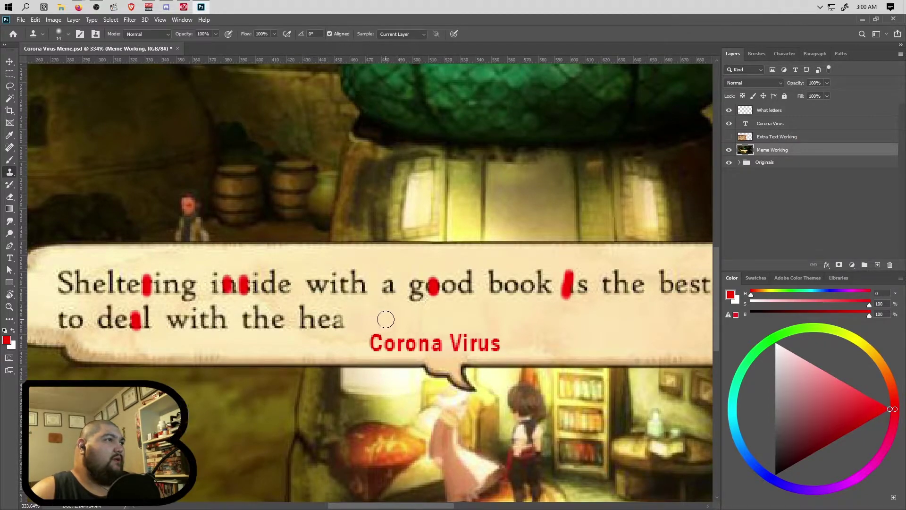
mouse_move(344, 319)
left_mouse_down()
mouse_move(324, 318)
mouse_move(322, 326)
mouse_move(394, 319)
mouse_move(335, 322)
mouse_move(364, 322)
mouse_move(361, 308)
mouse_move(306, 310)
left_mouse_up()
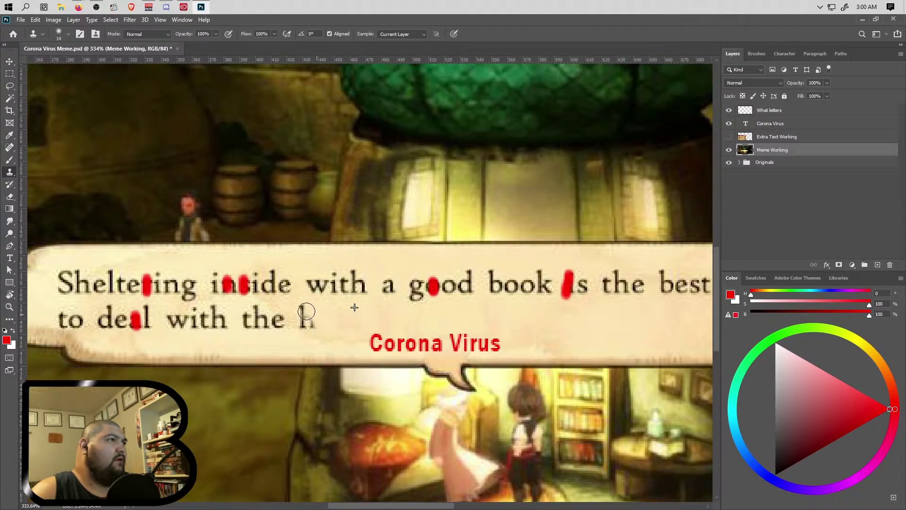
- Reduce the Clone Stamp brush size to 9 px and undo the last stroke over the remaining letter h
right_click(321, 311)
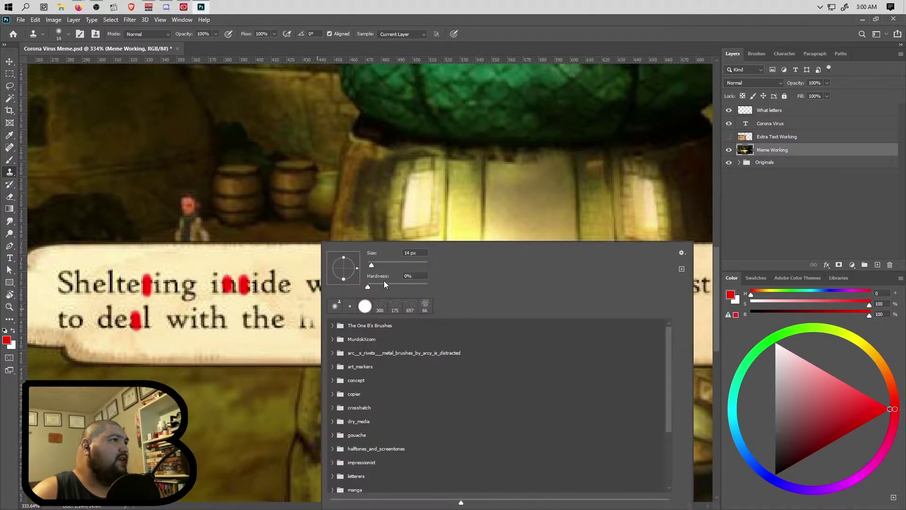
left_click_drag(372, 265, 370, 264)
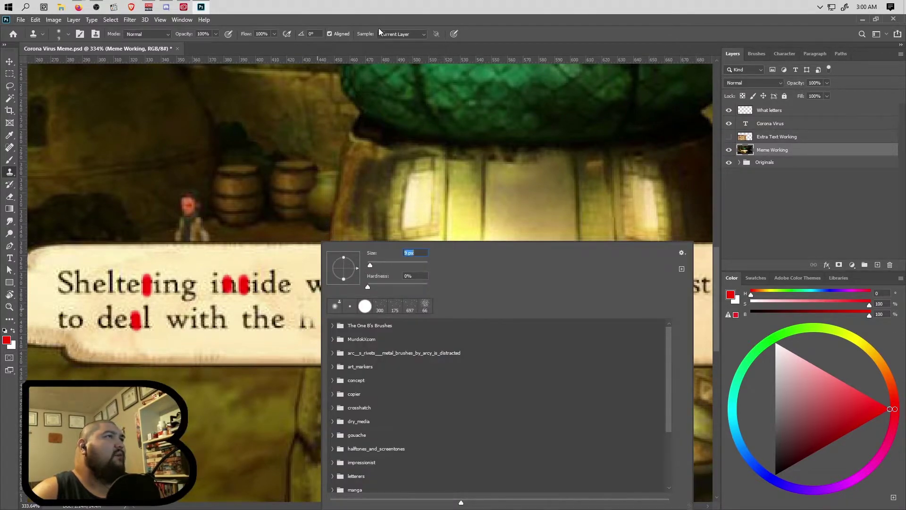
left_click(339, 233)
scroll(309, 322, "up", 3)
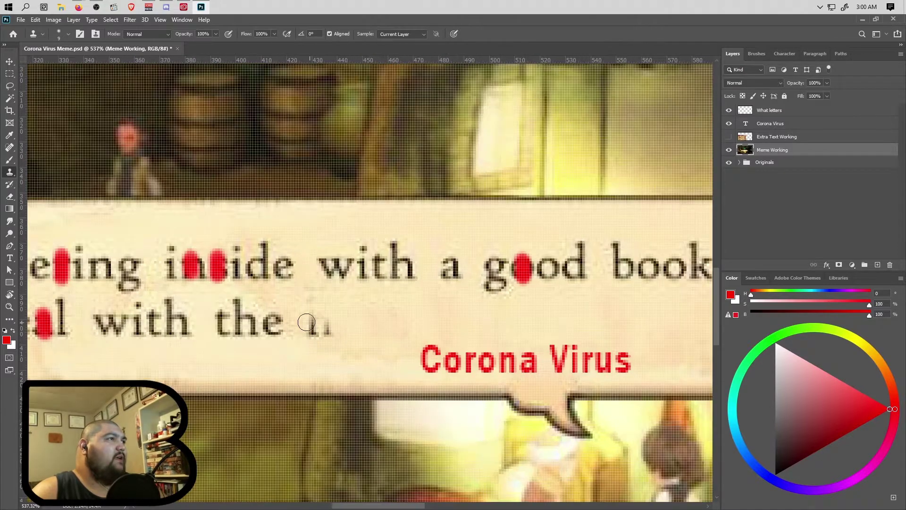
scroll(349, 334, "right", 1)
scroll(347, 335, "down", 1)
key("ctrl+z")
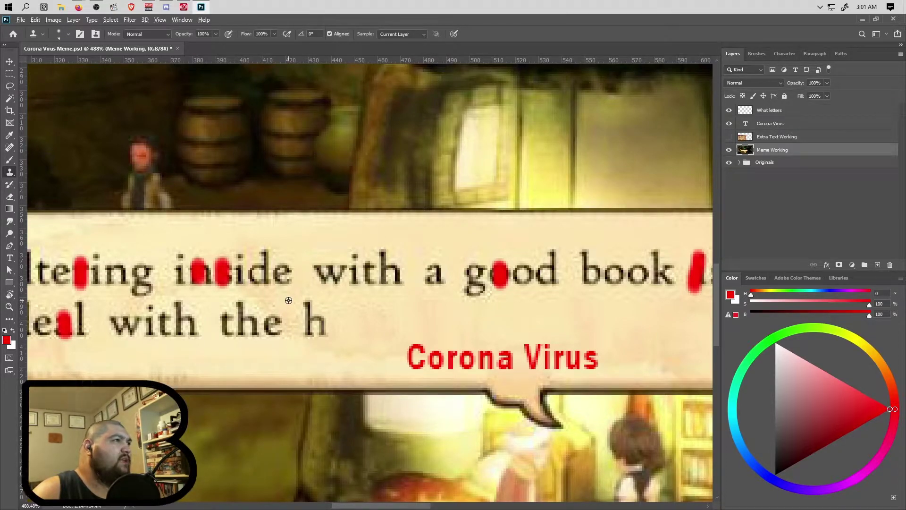
- Clone clean parchment over the remaining letter h after "the", resampling nearby texture until the letter is gone
left_click_drag(306, 303, 316, 309)
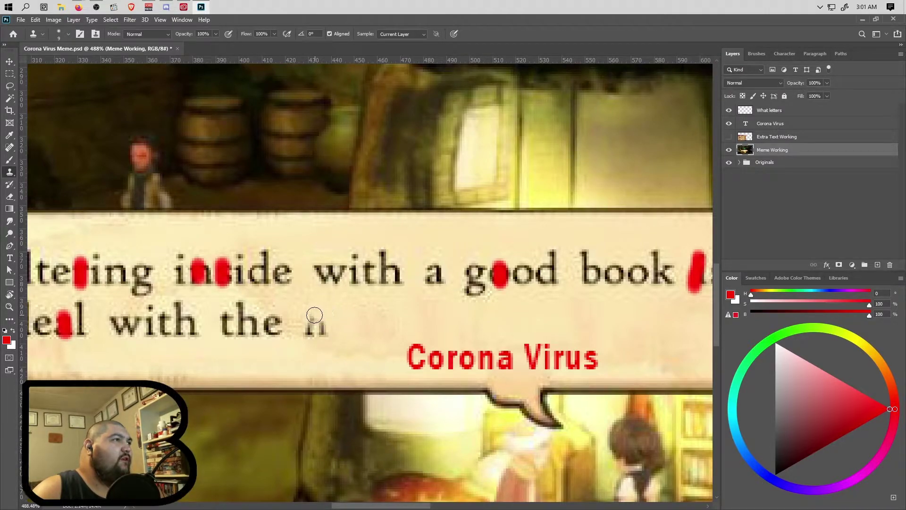
left_click(320, 308, "alt")
mouse_move(313, 318)
left_mouse_down()
mouse_move(337, 325)
mouse_move(319, 323)
mouse_move(335, 341)
mouse_move(318, 329)
mouse_move(340, 341)
mouse_move(309, 326)
mouse_move(331, 343)
mouse_move(306, 324)
left_mouse_up()
left_click(338, 325, "alt")
left_click(331, 340, "alt")
left_click(335, 340, "alt")
left_click(303, 306, "alt")
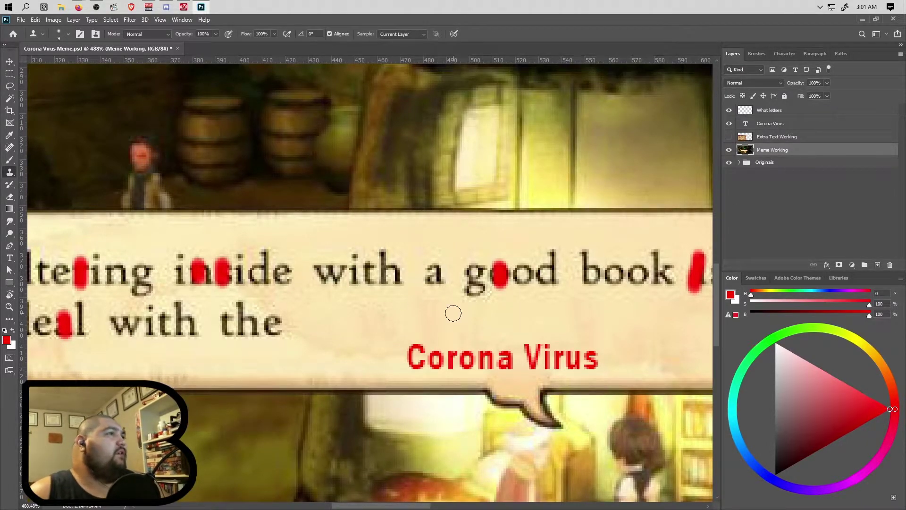
- Hide the Corona Virus and What letters layers to check the cleaned speech bubble
scroll(371, 353, "down", 3)
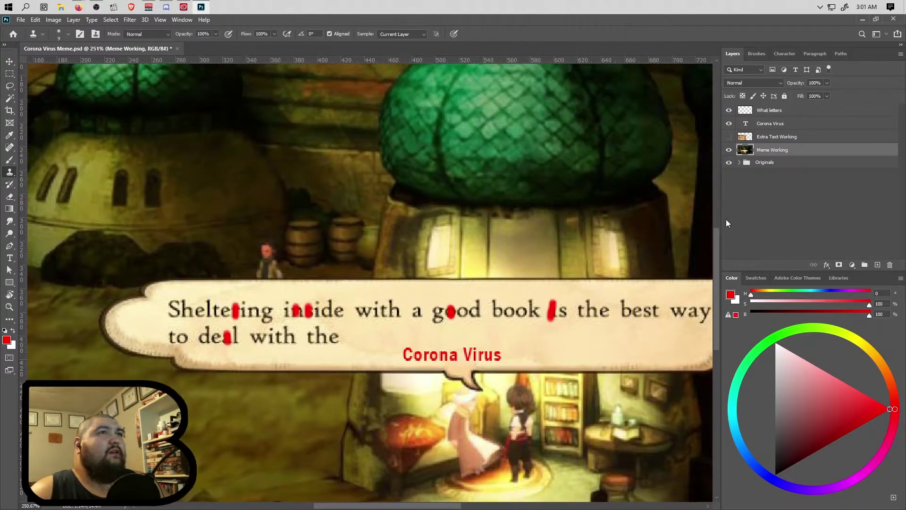
left_click(729, 123)
left_click(728, 110)
scroll(449, 355, "right", 3)
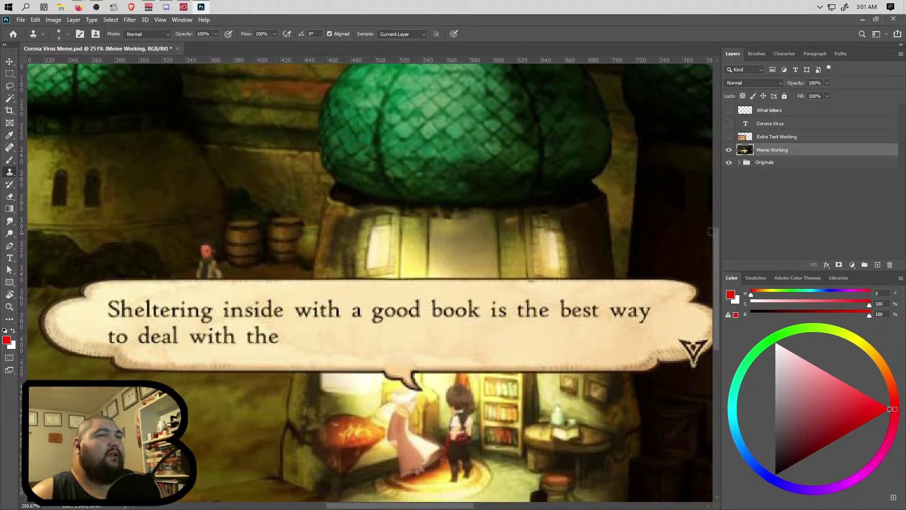
- Duplicate the Meme Working layer, then hide the original, rename it "Meme Template" and lock it
key("ctrl+j")
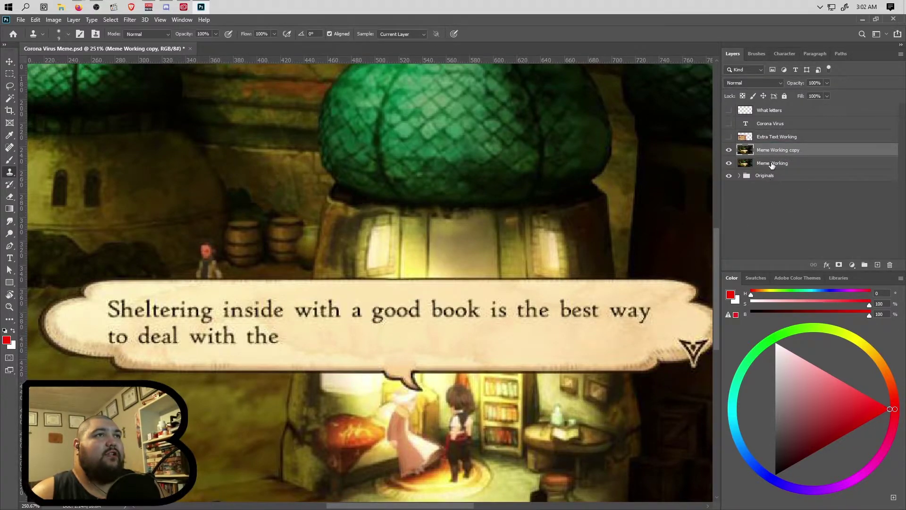
left_click(729, 163)
left_click(798, 164)
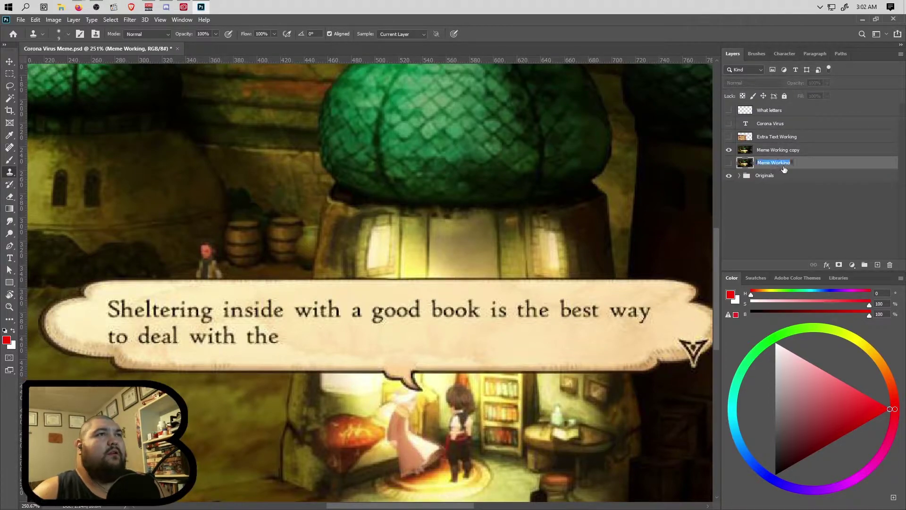
type("Meme")
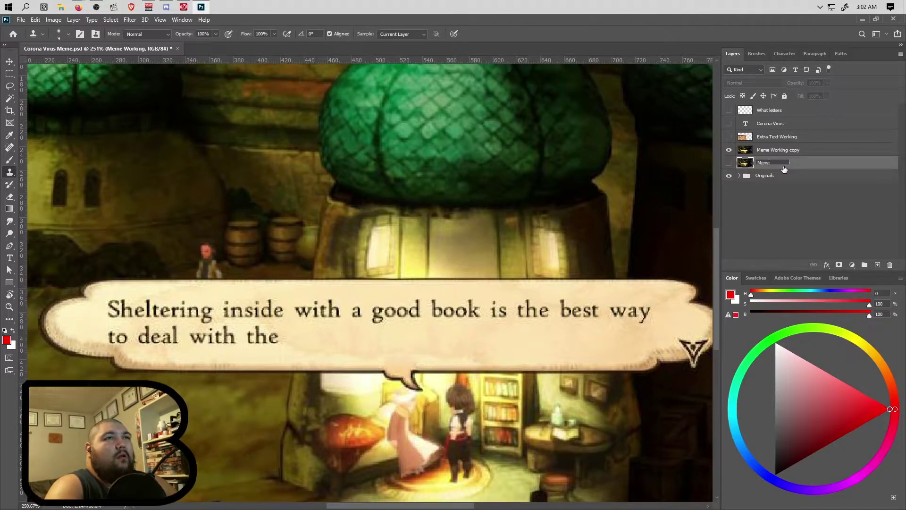
type(" Template")
key("Return")
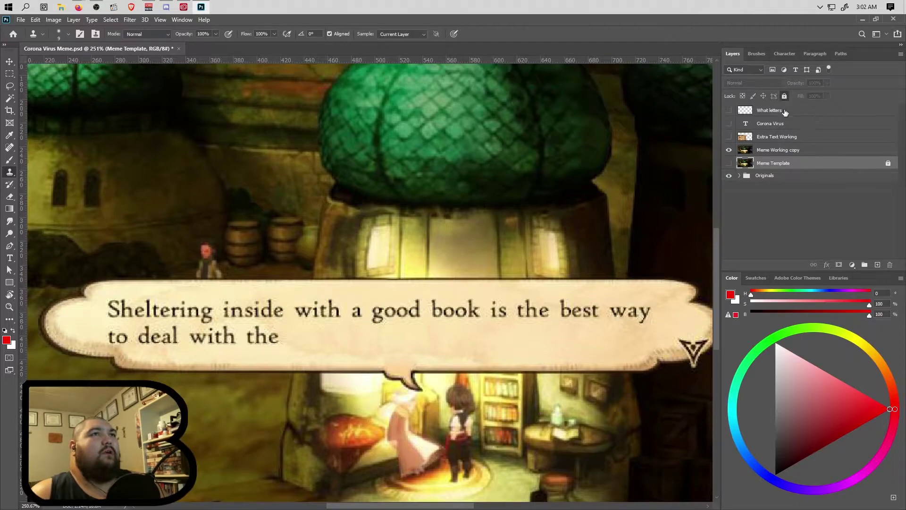
- Show the What letters and Corona Virus layers again and lock both of them
left_click(789, 152)
left_click(729, 123)
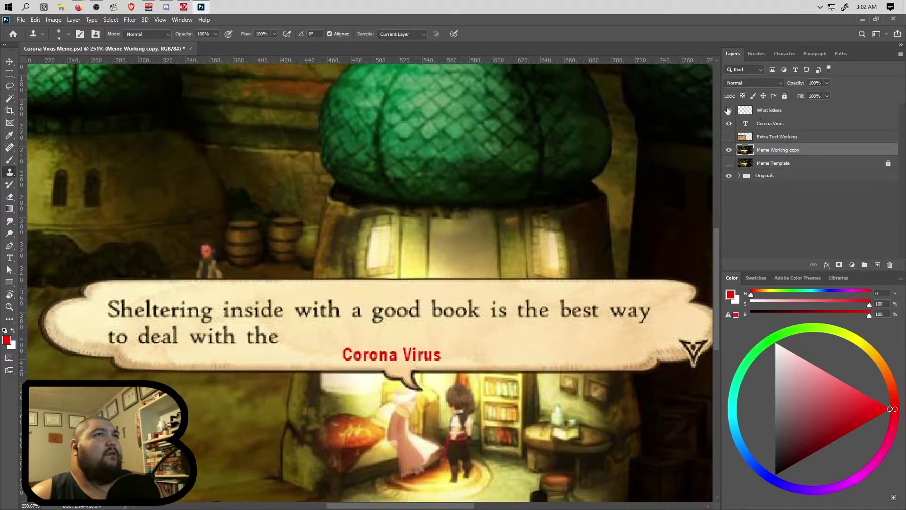
left_click(729, 110)
left_click(781, 110)
left_click(779, 123, "shift")
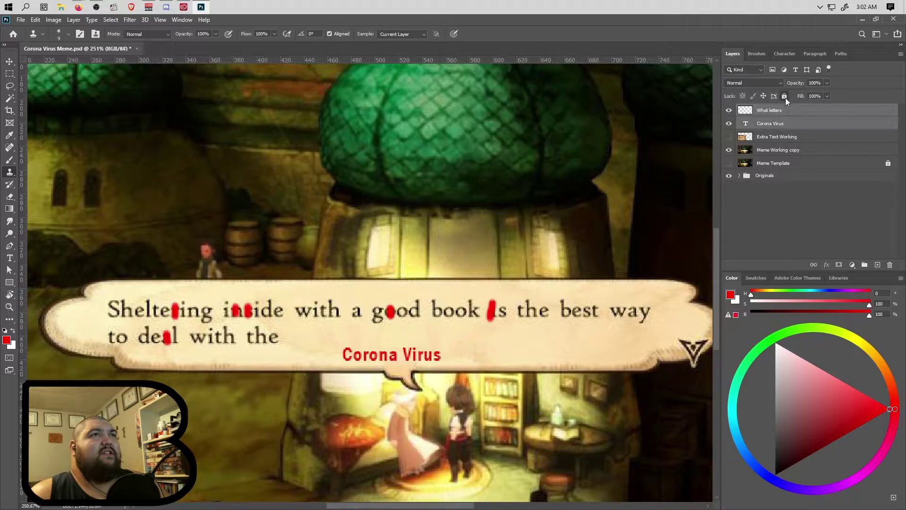
left_click(729, 124)
left_click(729, 110)
left_click(729, 124)
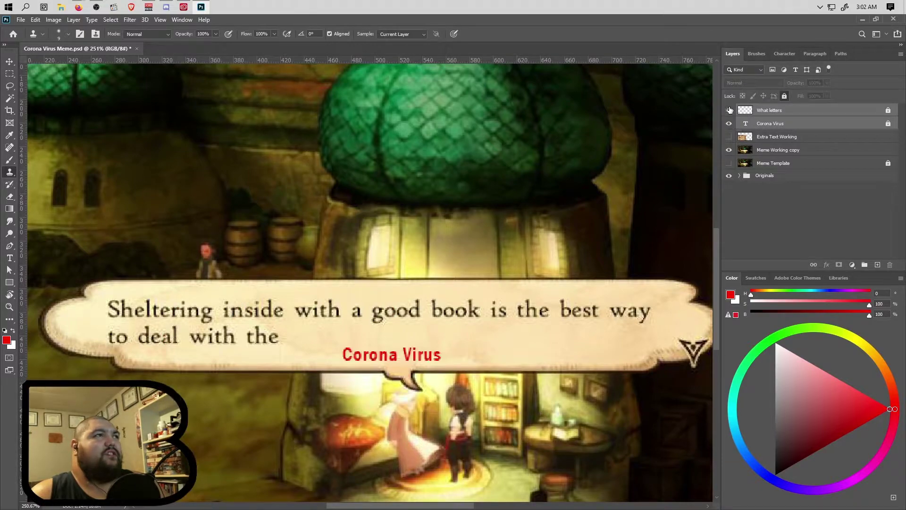
left_click(729, 111)
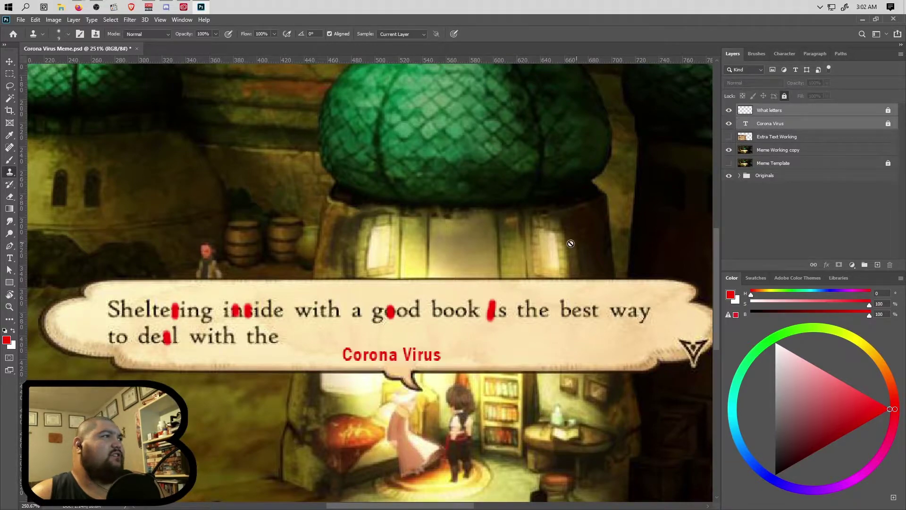
- Show the Extra Text Working layer and examine the Thief card's text for a letter c to reuse
left_click(729, 136)
left_click(729, 124)
left_click(729, 124)
left_click(729, 137)
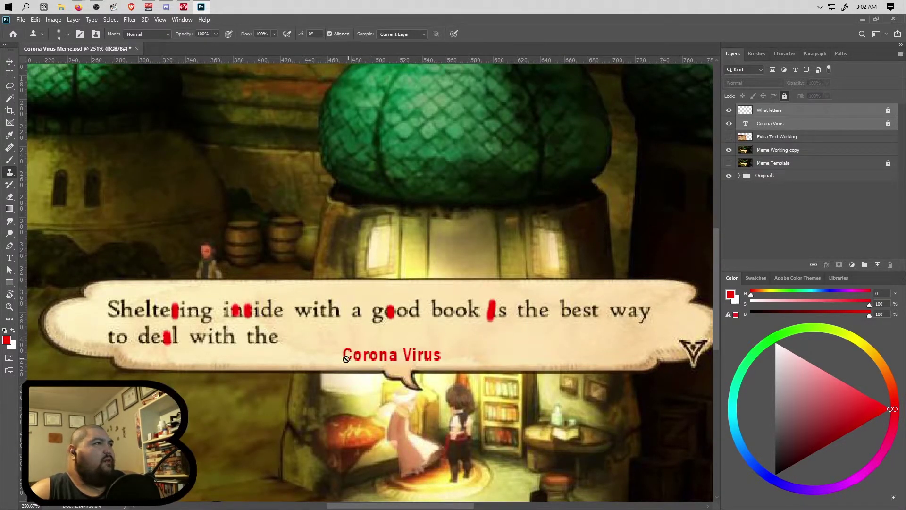
left_click(729, 136)
scroll(282, 371, "left", 10)
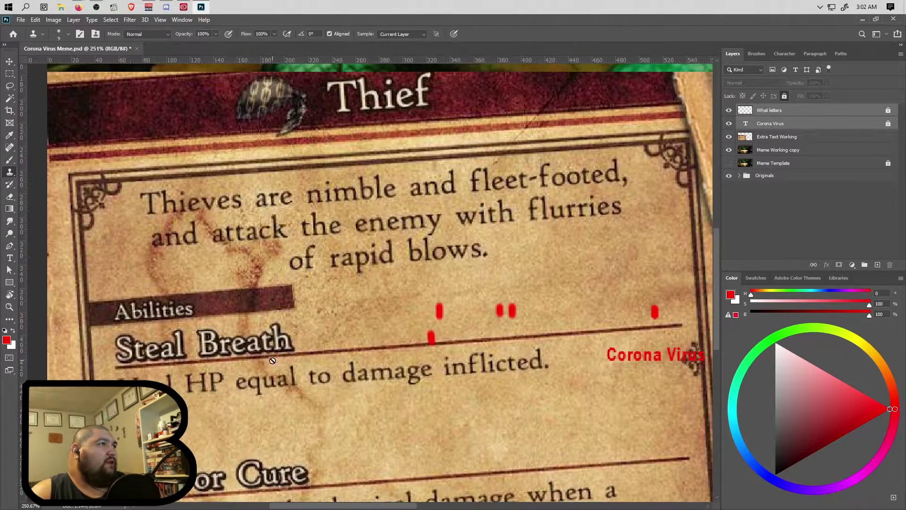
scroll(283, 354, "down", 2)
scroll(331, 329, "down", 3)
scroll(329, 328, "up", 1)
scroll(329, 328, "up", 2)
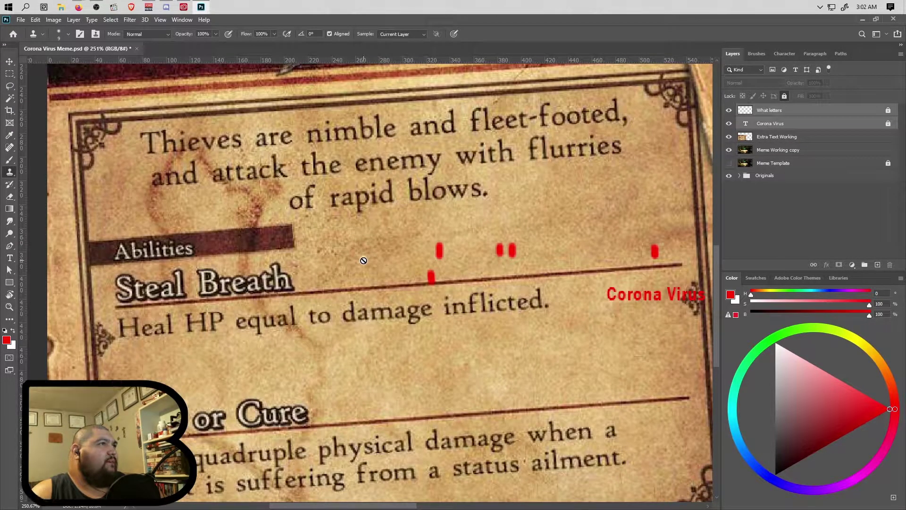
scroll(472, 283, "down", 1)
scroll(505, 297, "up", 3)
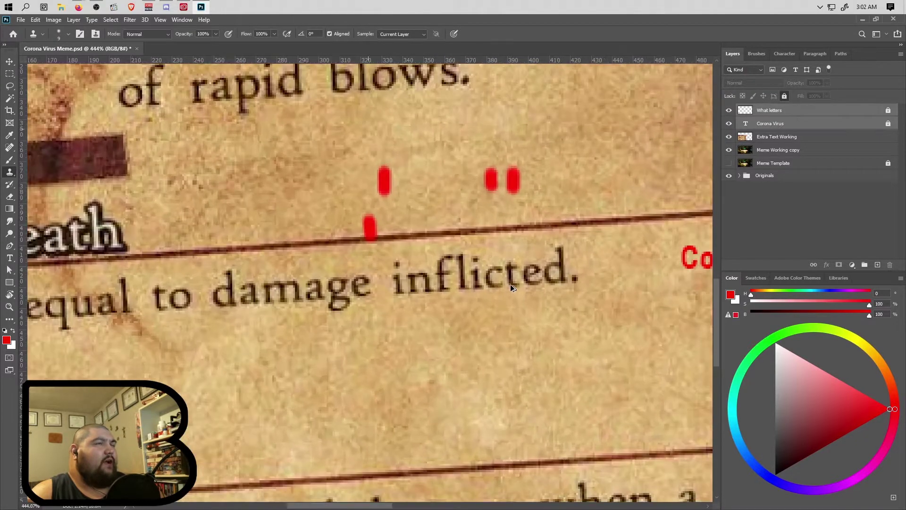
- Lasso the letter c in "inflicted" on the Extra Text Working layer, hide that layer and copy the selection to a new layer
key("l")
scroll(505, 307, "up", 2)
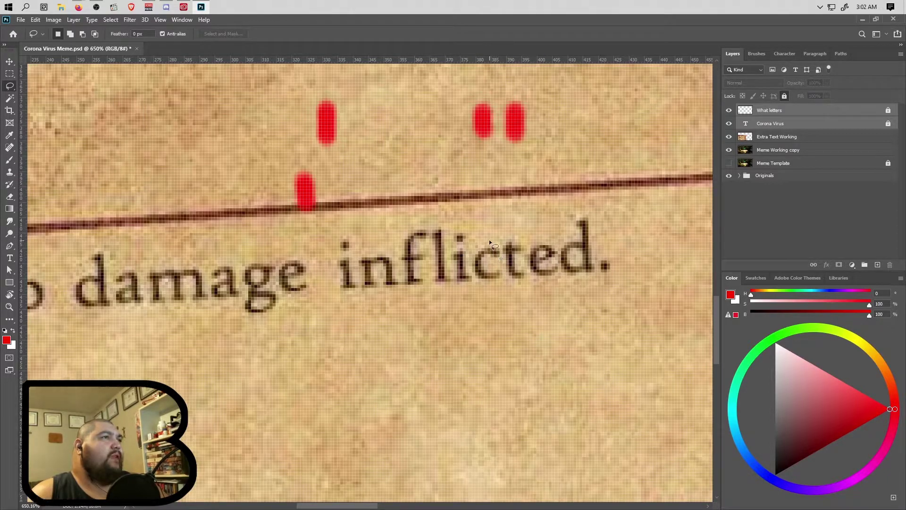
mouse_move(483, 241)
left_mouse_down()
mouse_move(471, 273)
mouse_move(493, 288)
mouse_move(505, 282)
mouse_move(488, 240)
left_mouse_up()
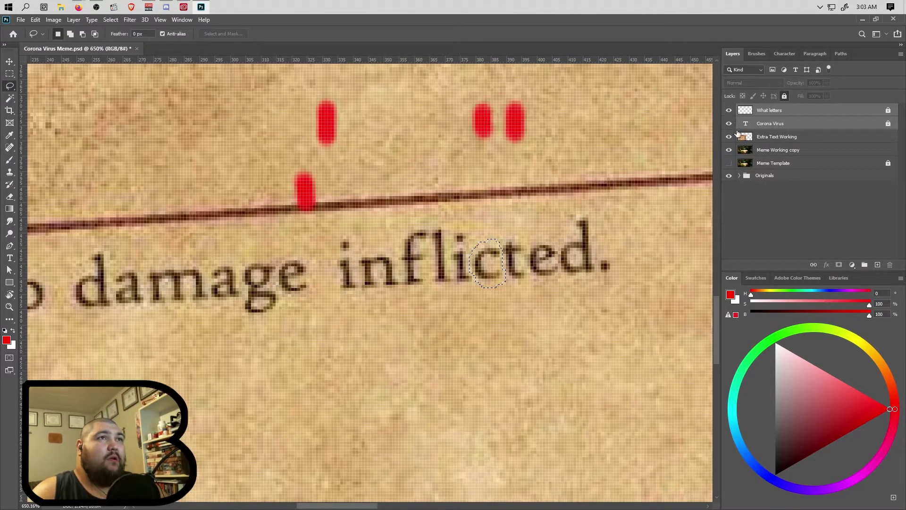
left_click(793, 137)
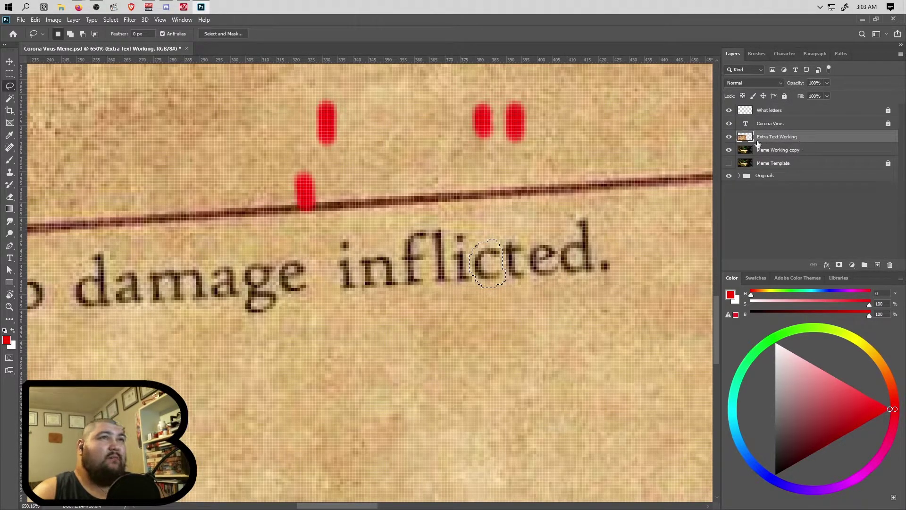
left_click(728, 136)
scroll(530, 263, "down", 1)
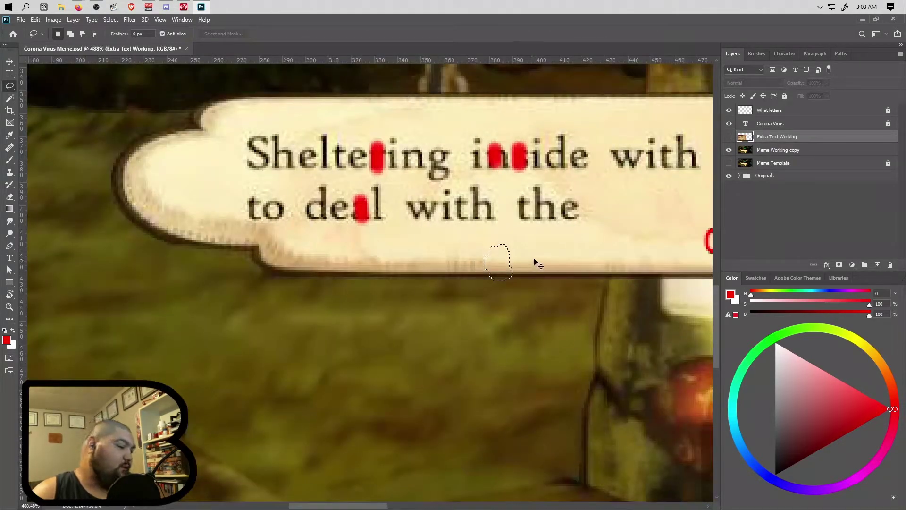
scroll(536, 245, "right", 3)
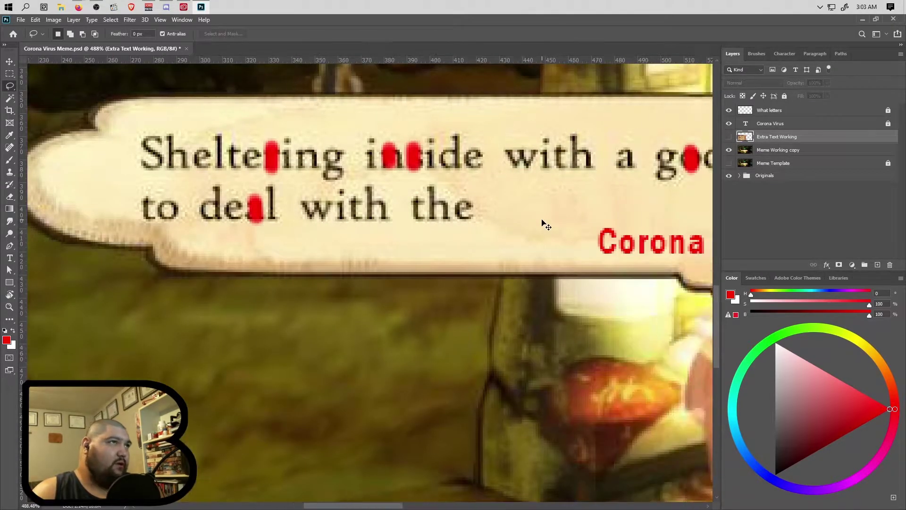
key("ctrl+j")
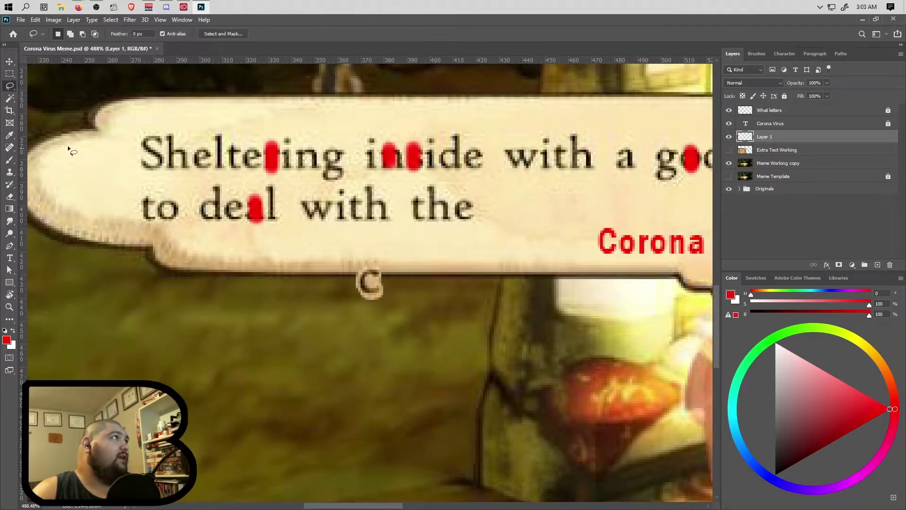
- Move the copied c just after "the" in the second line and reveal the Meme Original layer beneath for comparison
left_click(9, 61)
mouse_move(368, 281)
left_mouse_down()
mouse_move(390, 279)
mouse_move(500, 206)
left_mouse_up()
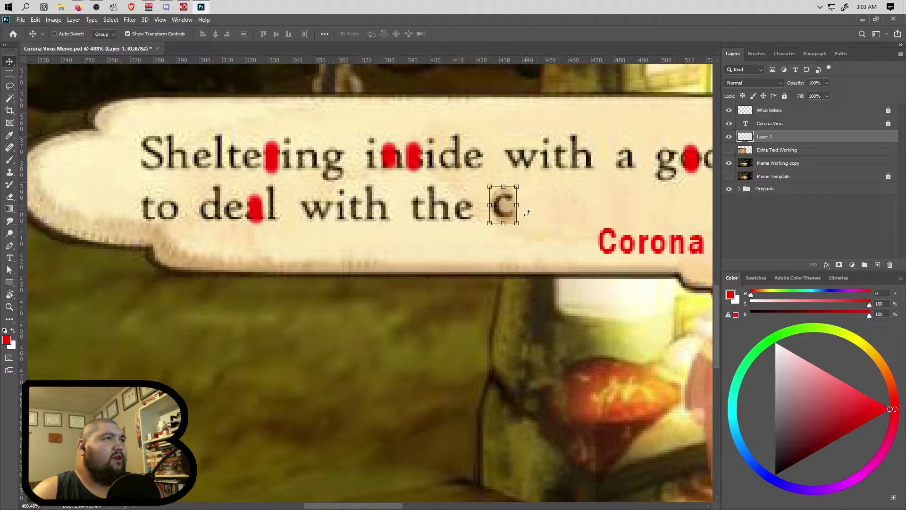
left_click_drag(729, 163, 731, 183)
left_click(740, 189)
left_click(729, 214)
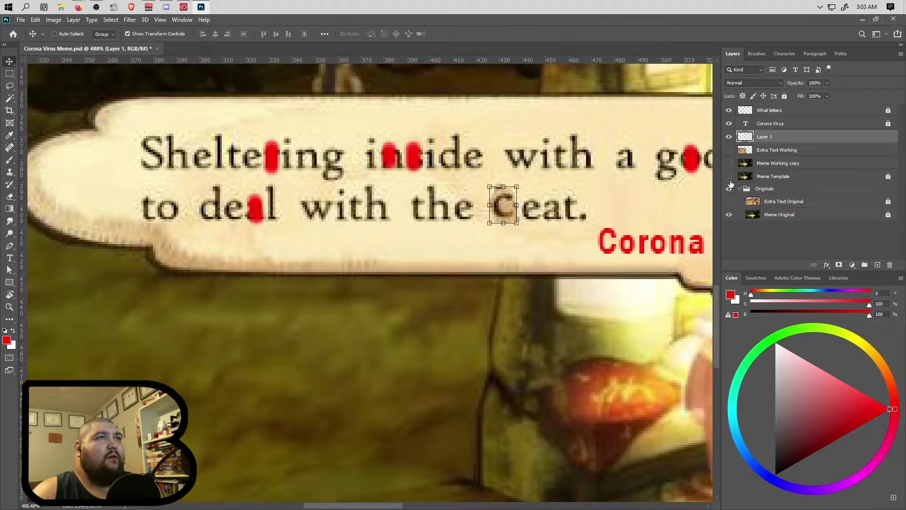
- Rename the copied letter's layer "C", hide it and make the Extra Text Working layer active
double_click(765, 138)
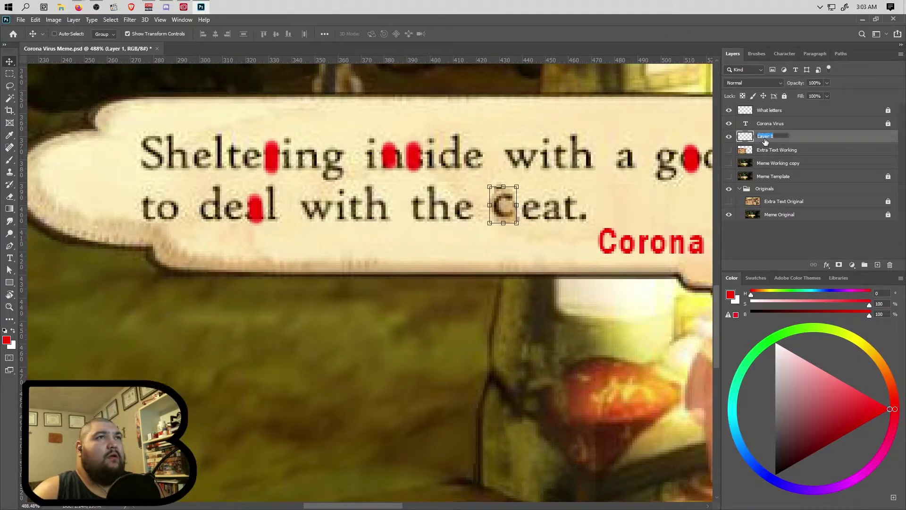
type("C")
left_click(760, 148)
left_click(729, 136)
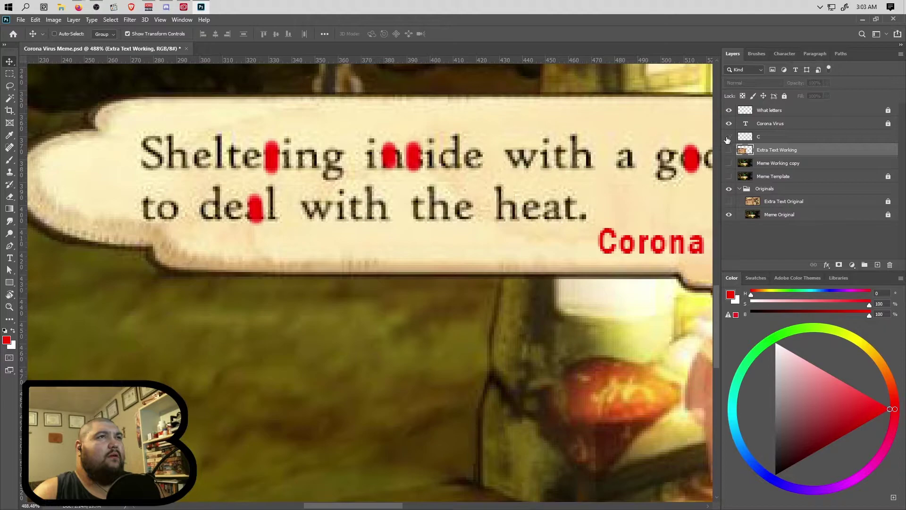
scroll(585, 219, "up", 2)
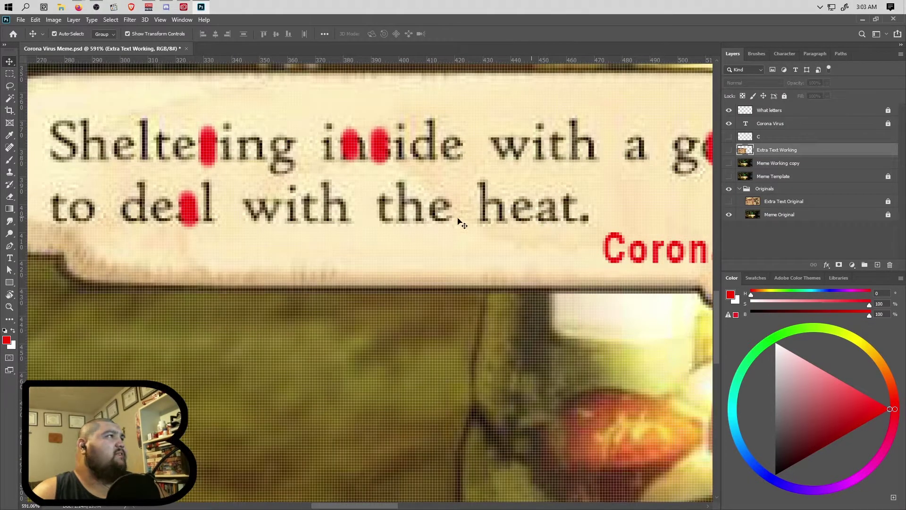
- Select a rectangular area around "heat." in the second line, including some blank space after the word
scroll(118, 148, "right", 2)
key("m")
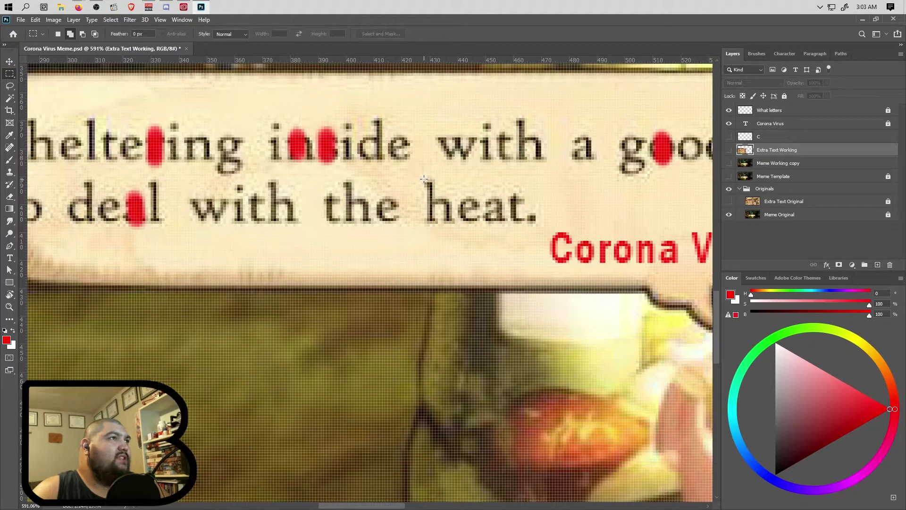
left_click_drag(424, 177, 618, 222)
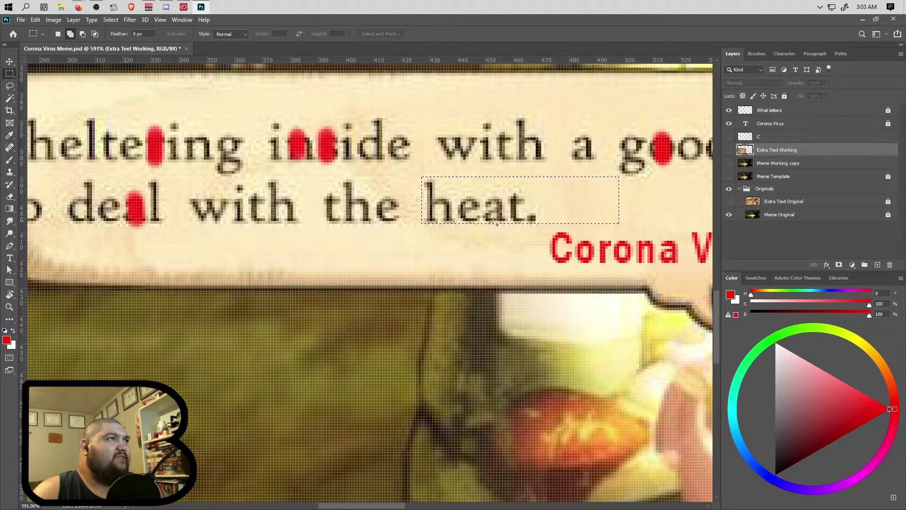
scroll(468, 214, "up", 2)
scroll(468, 215, "up", 1)
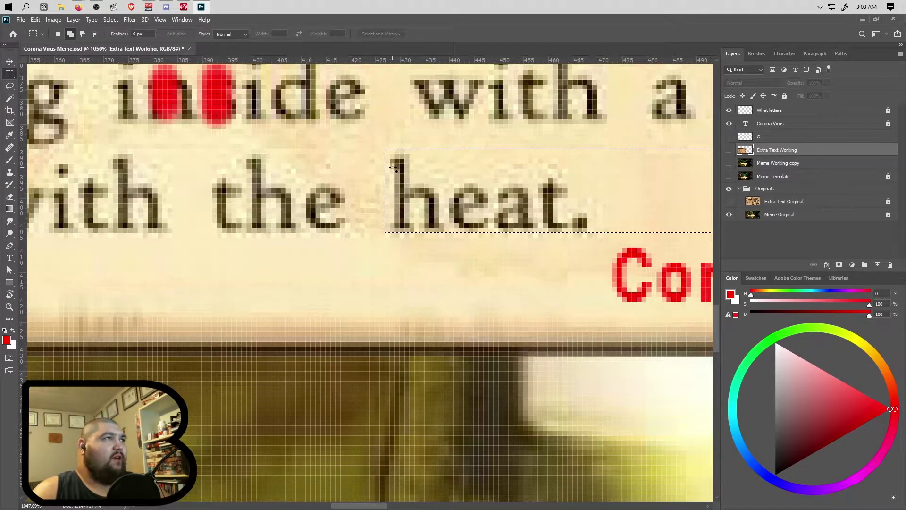
scroll(395, 174, "down", 6)
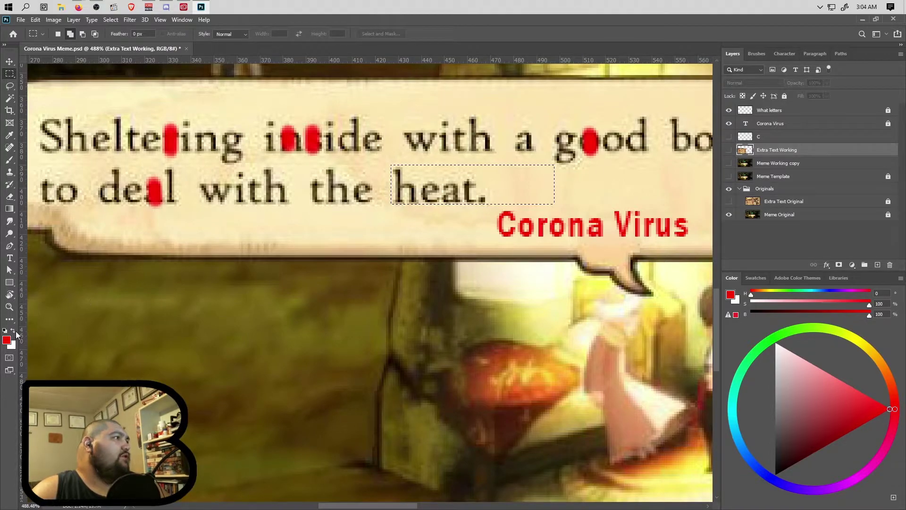
- Add a new layer above What letters with white as the foreground colour, and stretch the selection's end to 184.51% width
key("x")
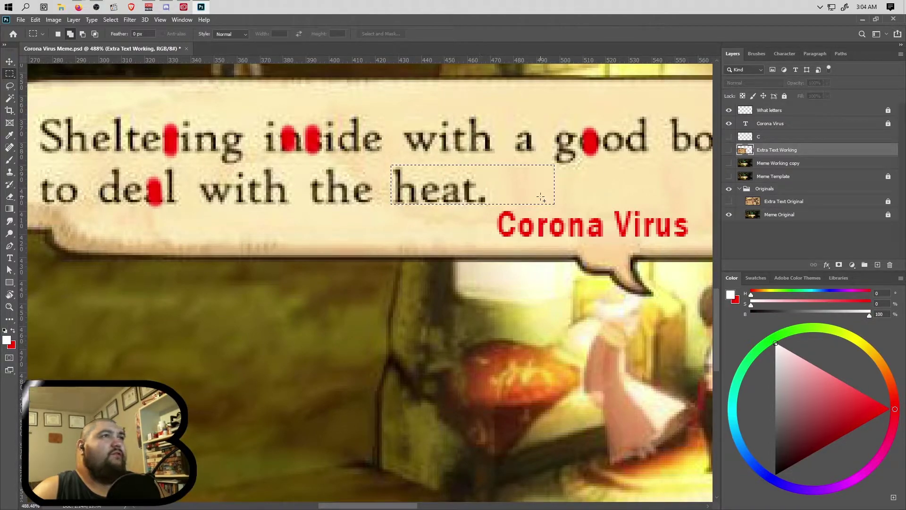
left_click(781, 113)
left_click(877, 265)
right_click(452, 165)
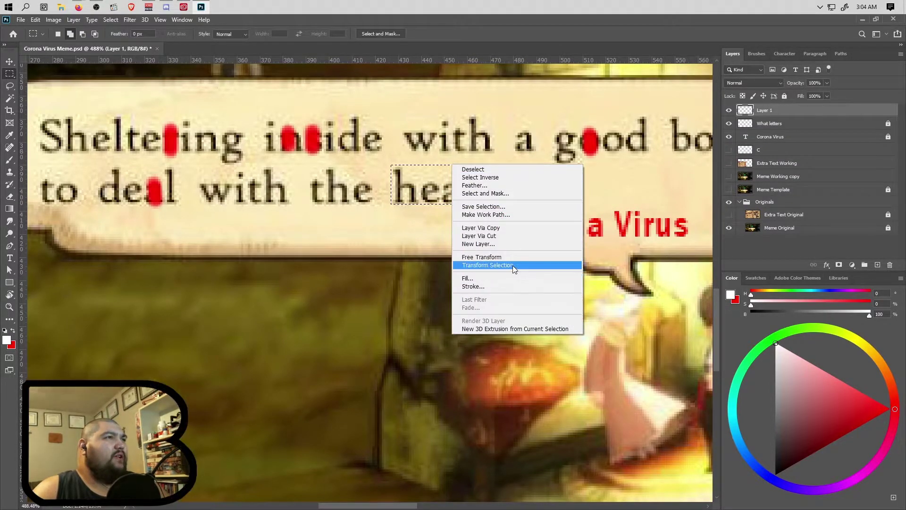
left_click(508, 265)
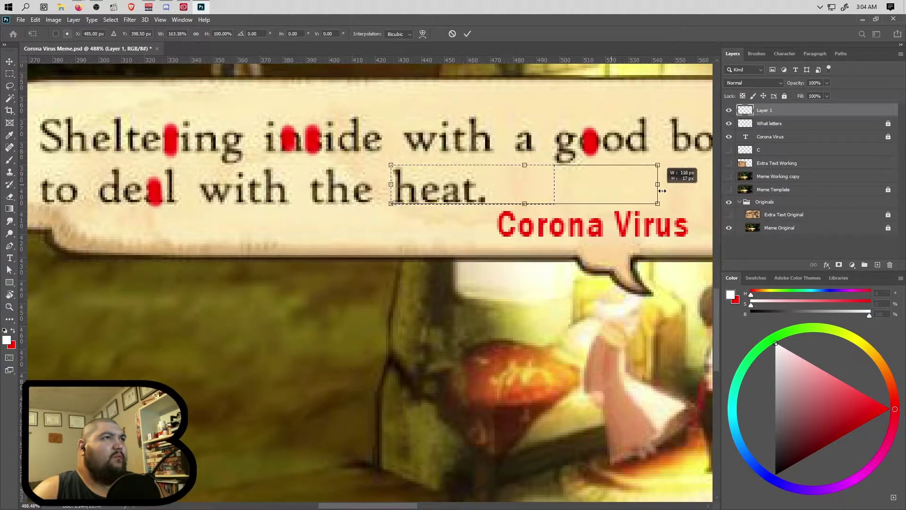
left_click_drag(696, 192, 696, 192)
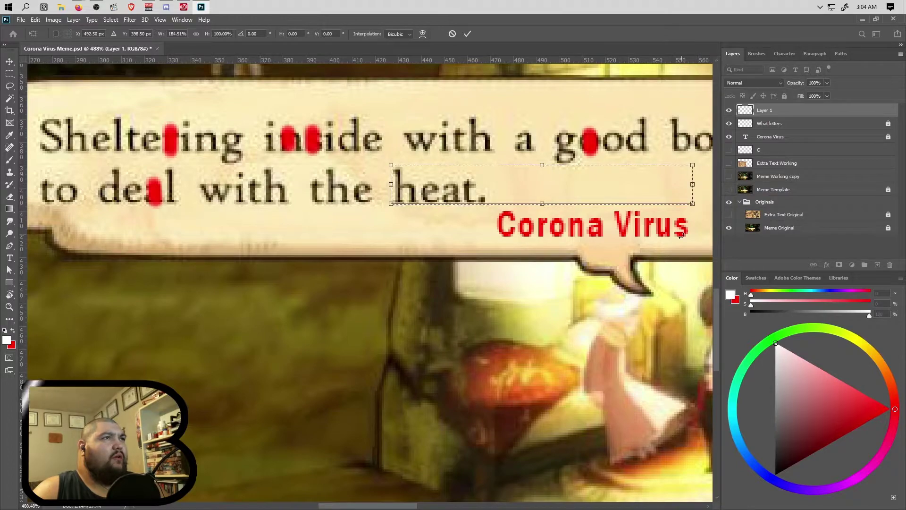
left_click(468, 33)
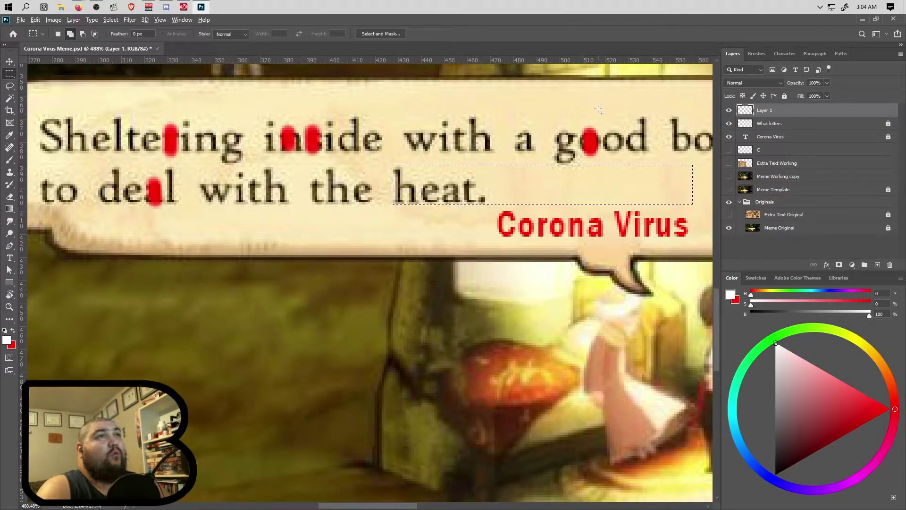
- Fill the selection with white, name its layer "Letter Box", lock the layer and clear the selection
key("alt+BackSpace")
double_click(766, 110)
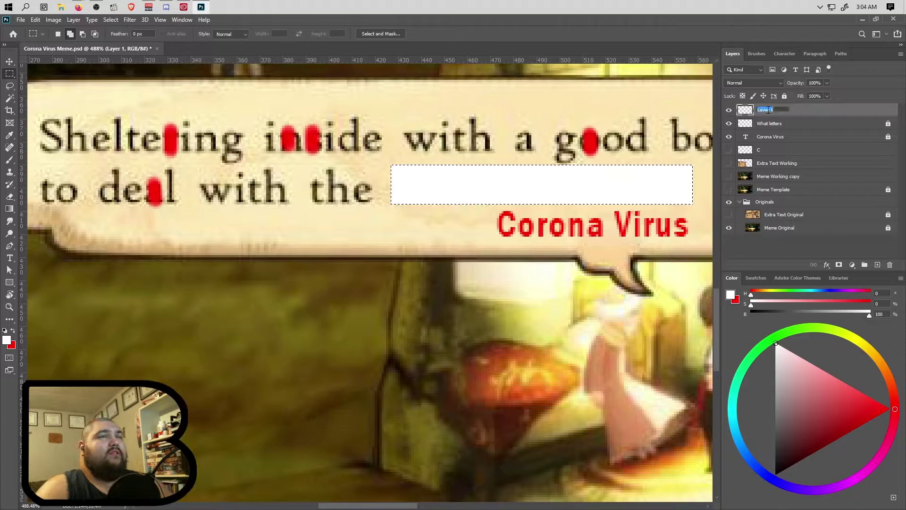
type("Le")
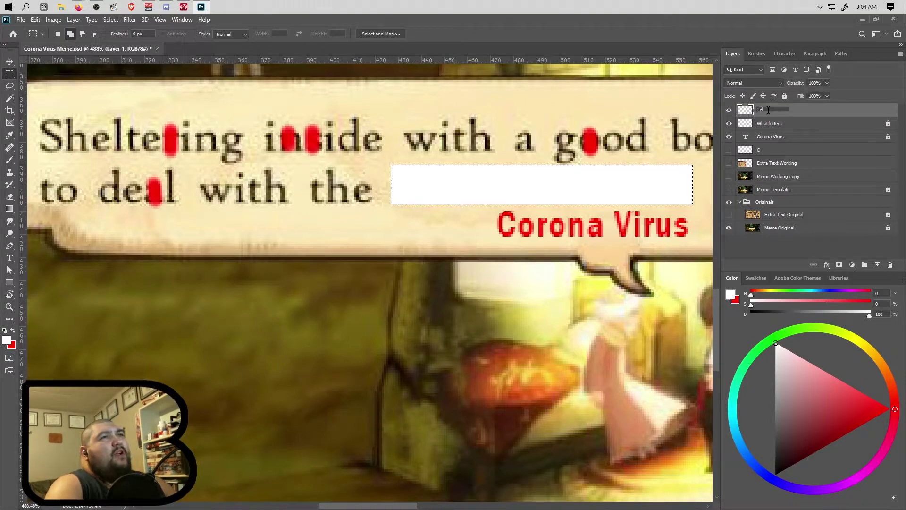
type("tter Box")
key("Return")
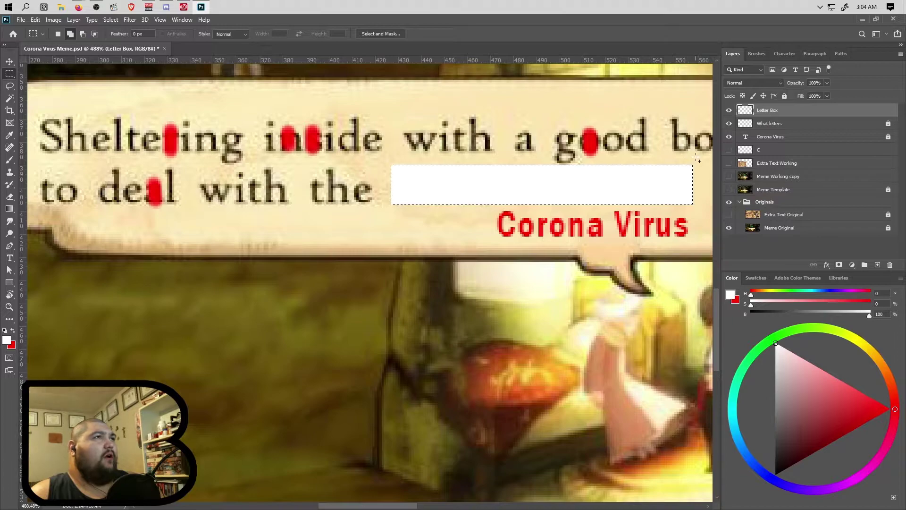
left_click(785, 96)
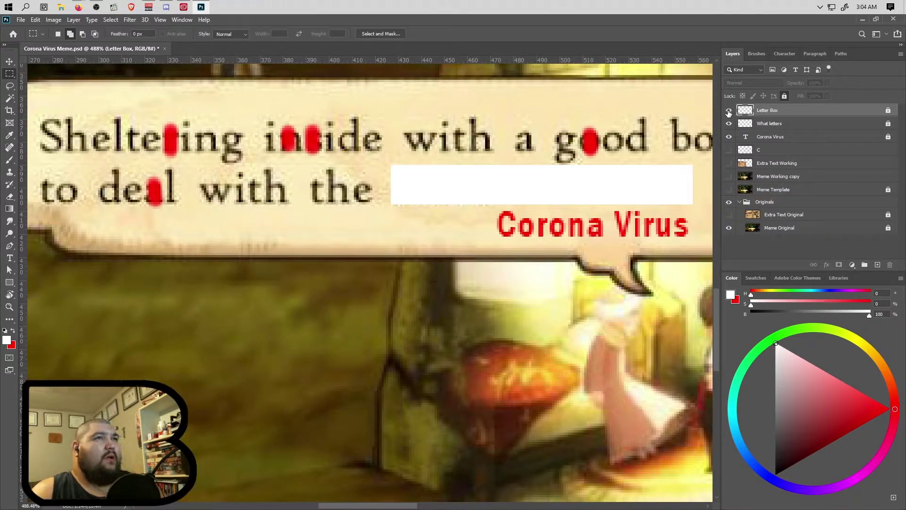
- Hide Meme Original, collapse the Originals group, and show Meme Working copy with the Letter Box layer over it
left_click(729, 110)
left_click(729, 110)
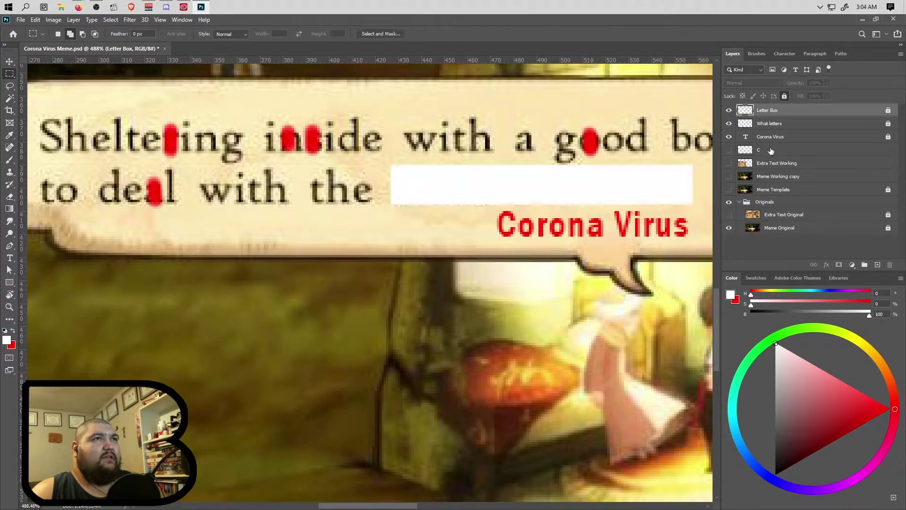
left_click(728, 110)
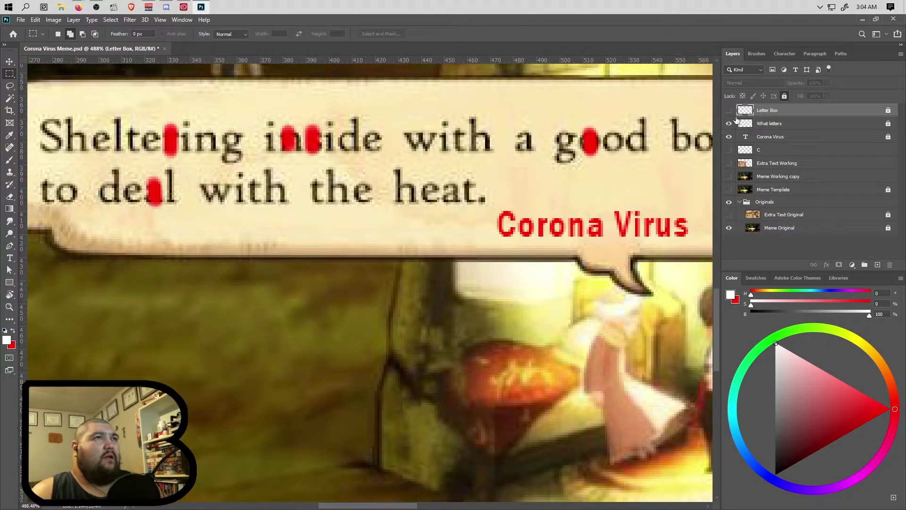
left_click(729, 214)
left_click(728, 215)
left_click(728, 228)
left_click(739, 202)
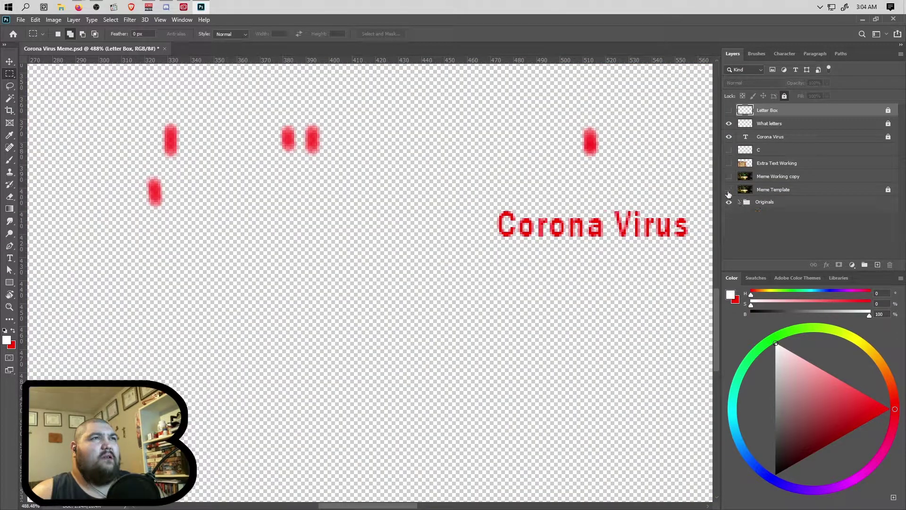
left_click(728, 189)
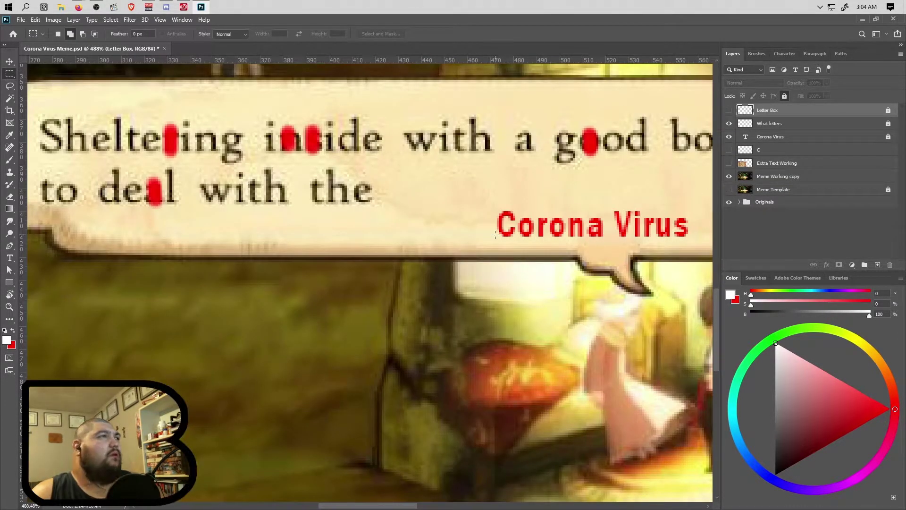
left_click(729, 110)
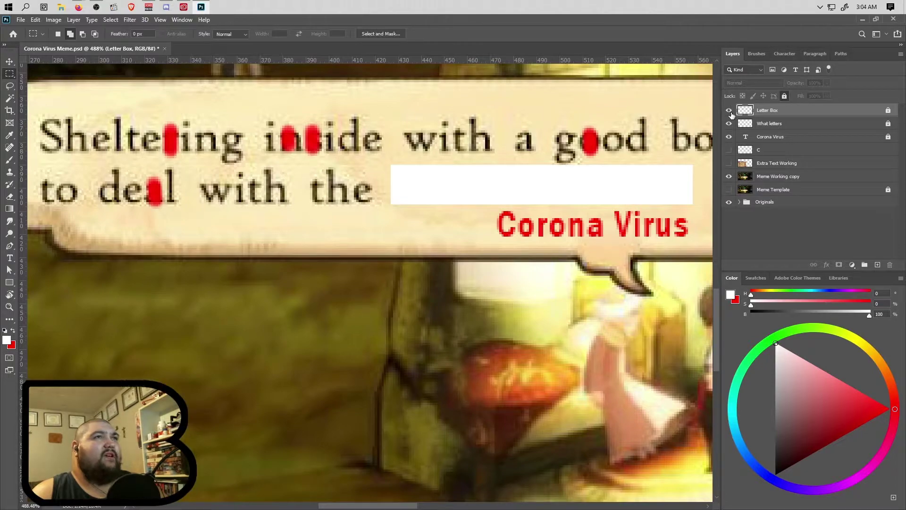
- Move the C layer above Letter Box and show it, and hide the What letters layer
left_click_drag(767, 112, 766, 109)
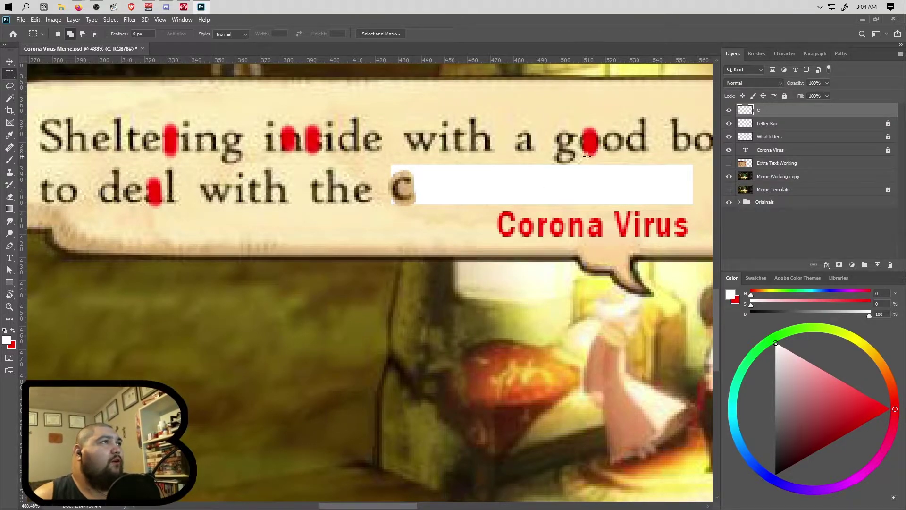
scroll(595, 141, "up", 2)
scroll(571, 149, "right", 1)
scroll(563, 156, "down", 1)
scroll(564, 158, "up", 2)
scroll(564, 159, "up", 1)
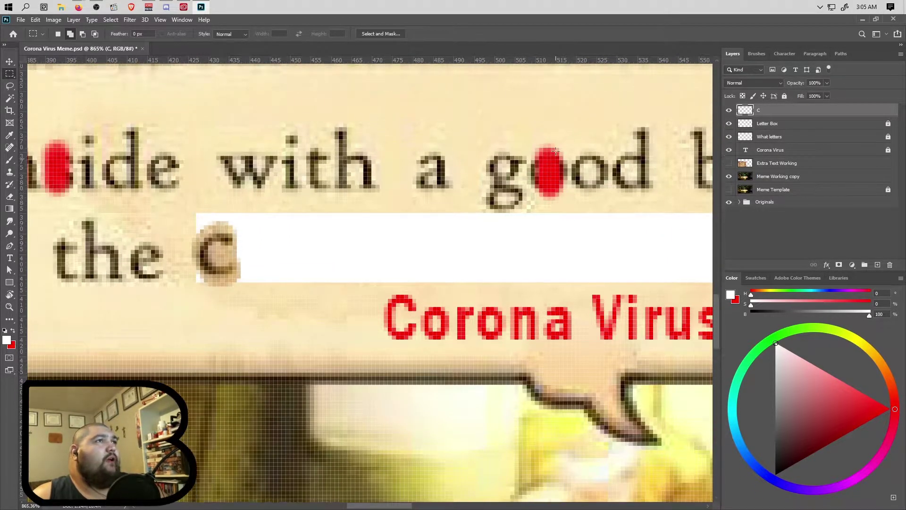
left_click(729, 123)
left_click(729, 124)
left_click(729, 137)
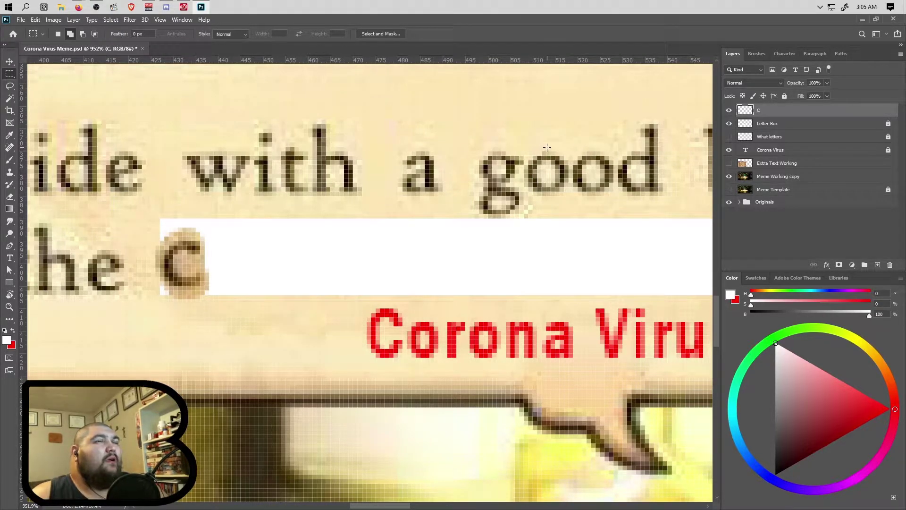
- Lasso the first o in "good" on the Meme Working copy layer and paste it as a new layer above C
left_click(786, 177)
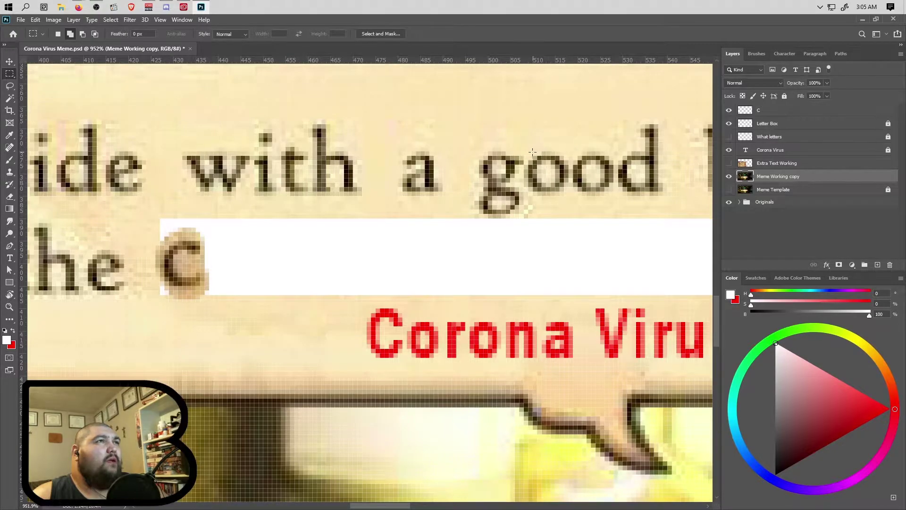
mouse_move(548, 149)
left_mouse_down()
mouse_move(570, 128)
mouse_move(534, 154)
left_mouse_up()
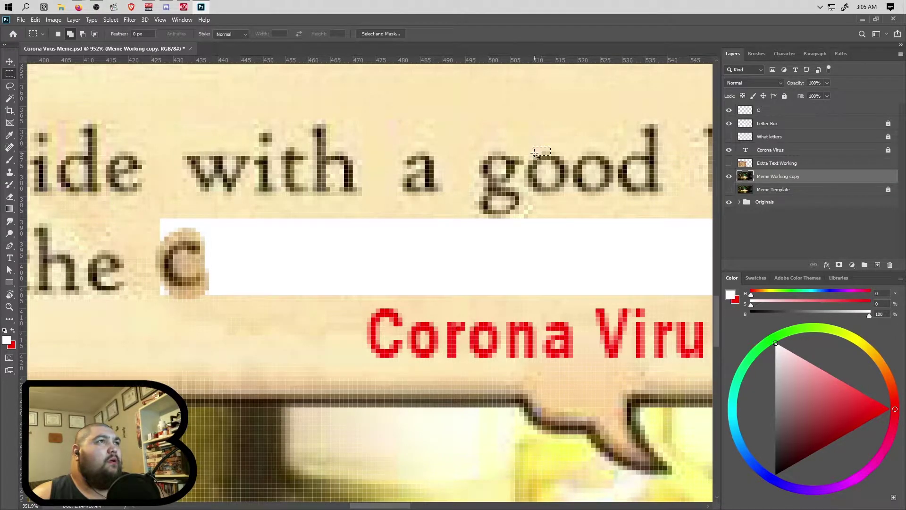
left_click(10, 86)
mouse_move(550, 145)
left_mouse_down()
mouse_move(523, 167)
mouse_move(527, 195)
mouse_move(538, 203)
mouse_move(572, 182)
left_mouse_up()
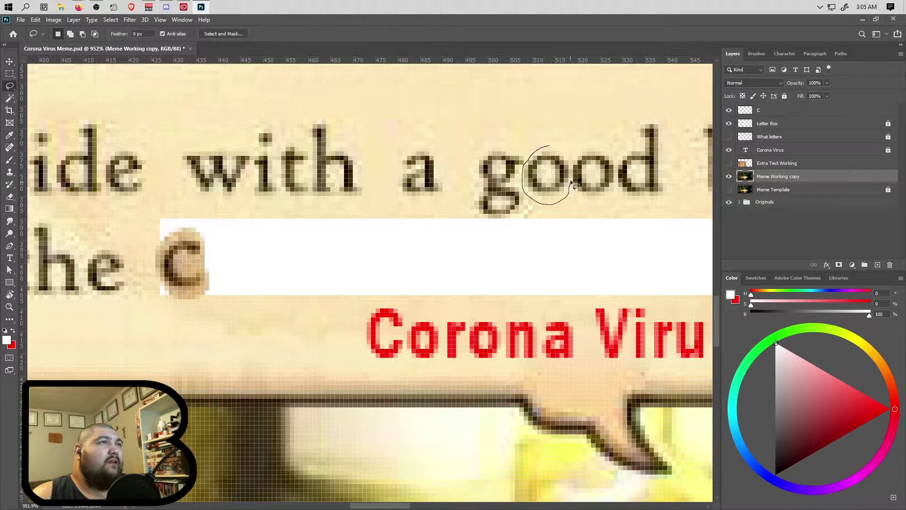
left_click_drag(562, 150, 551, 145)
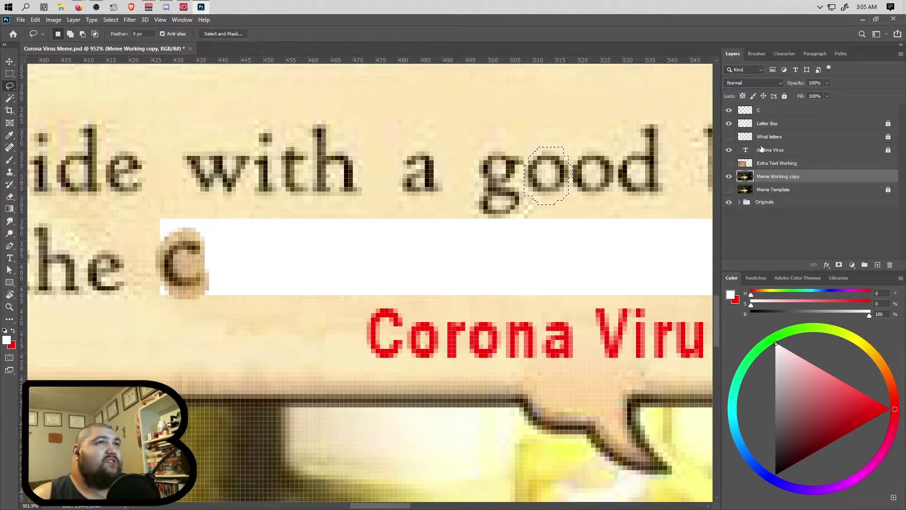
left_click(768, 113)
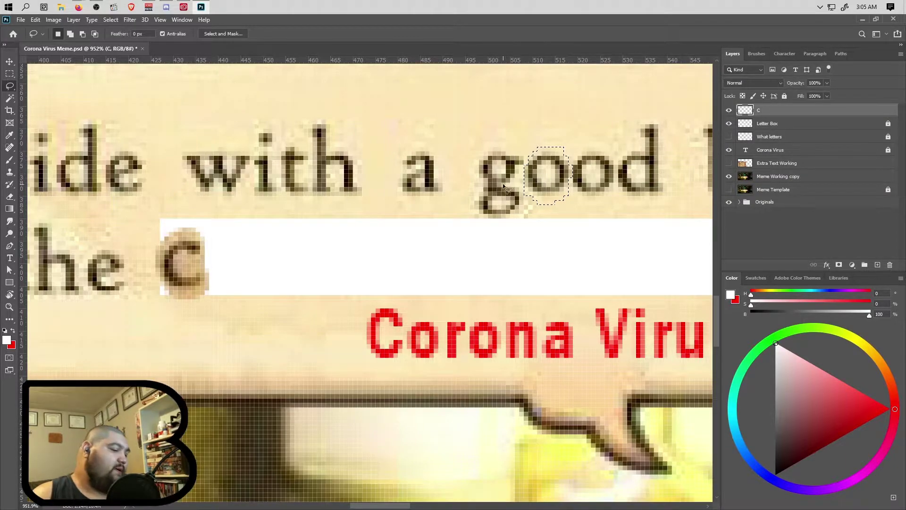
key("ctrl+v")
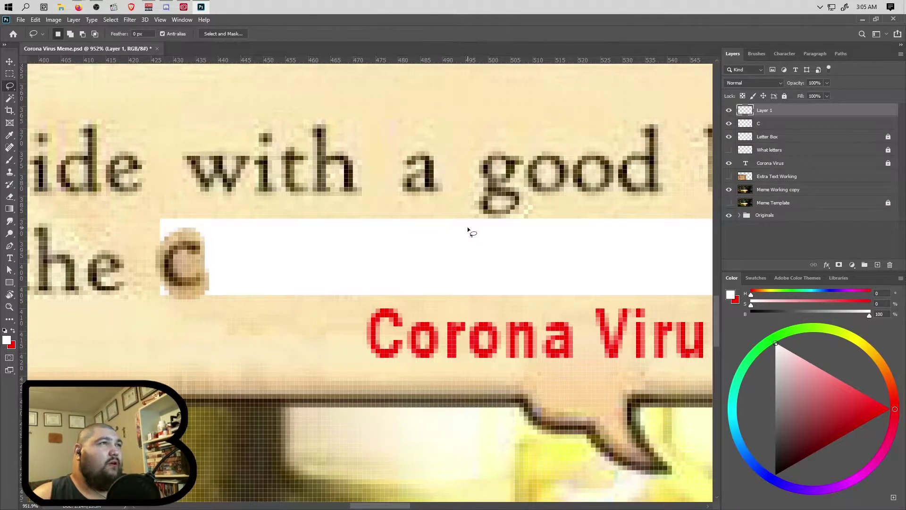
- Place the copied o right after the C in the white box, and paste a second o further along, leaving a one-letter gap
scroll(293, 240, "down", 5)
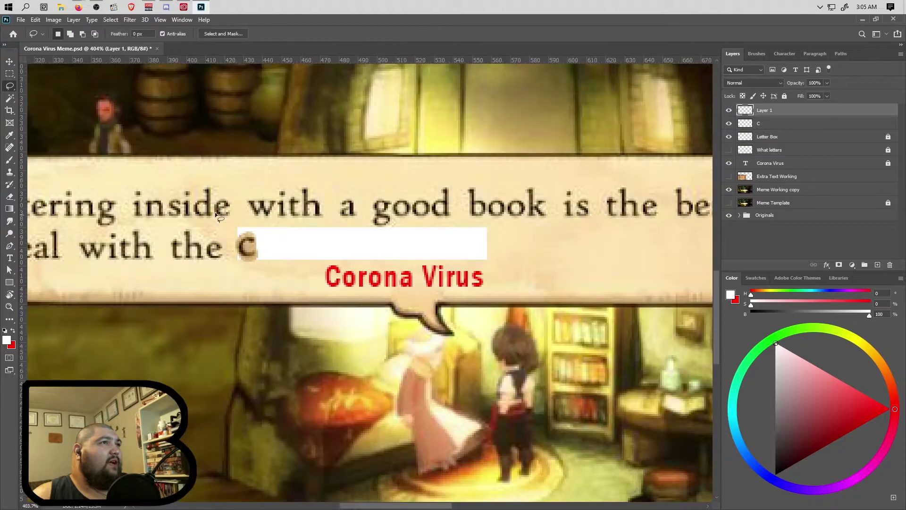
left_click(10, 62)
left_click_drag(399, 208, 271, 250)
key("ctrl+v")
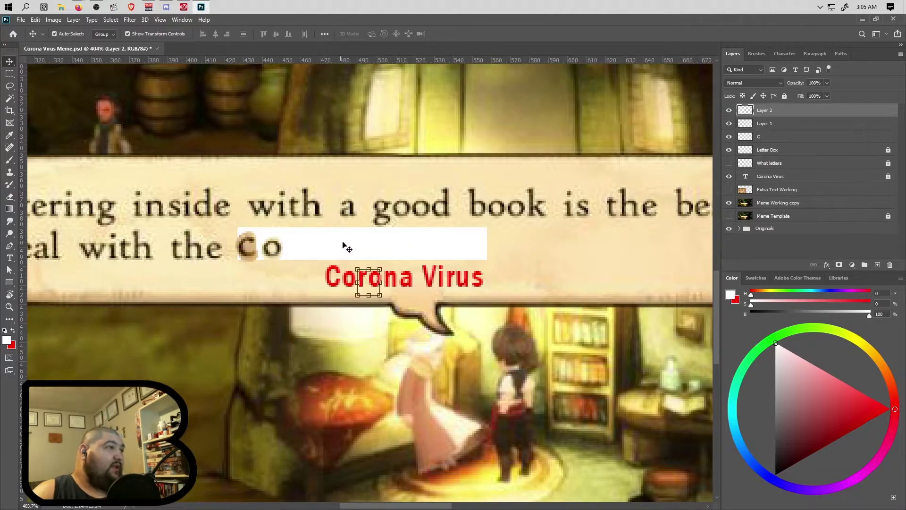
left_click_drag(368, 287, 309, 253)
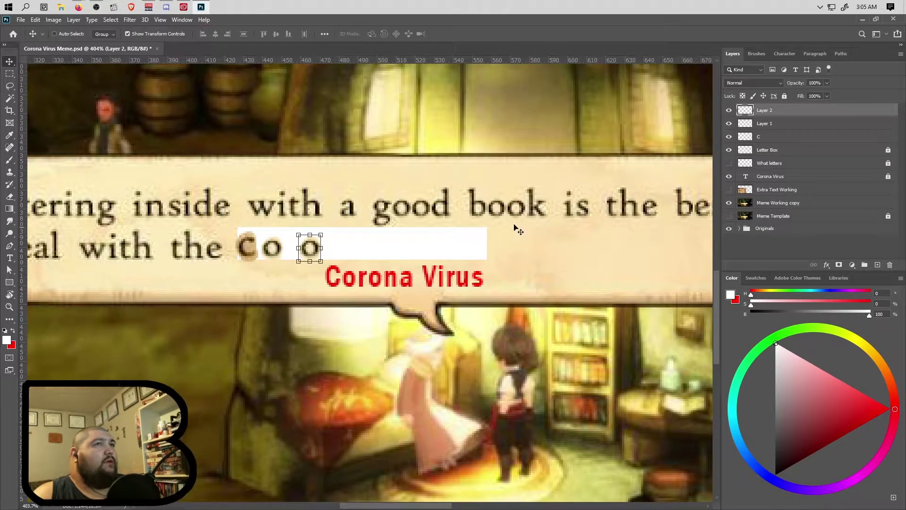
- Rename the layers of the first o, the second o and the C as 'o' 1, 'o' 2 and 'C'
double_click(765, 124)
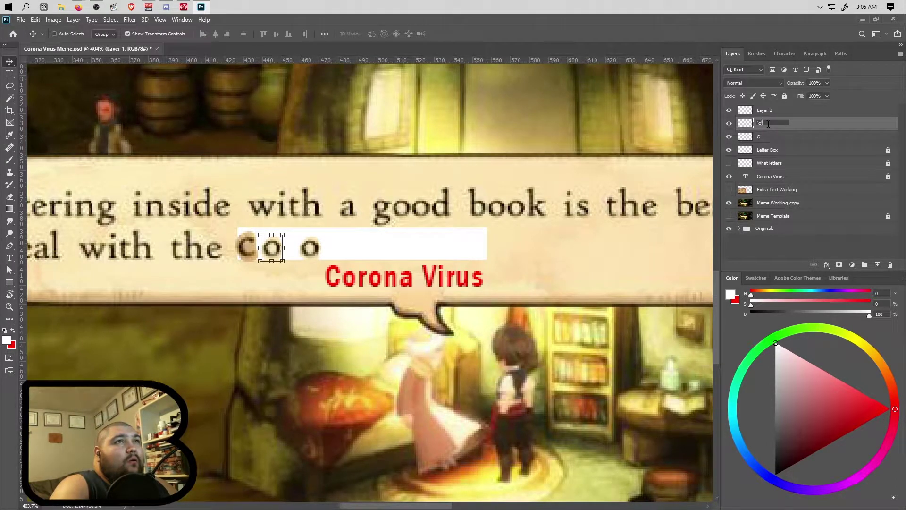
key("Return")
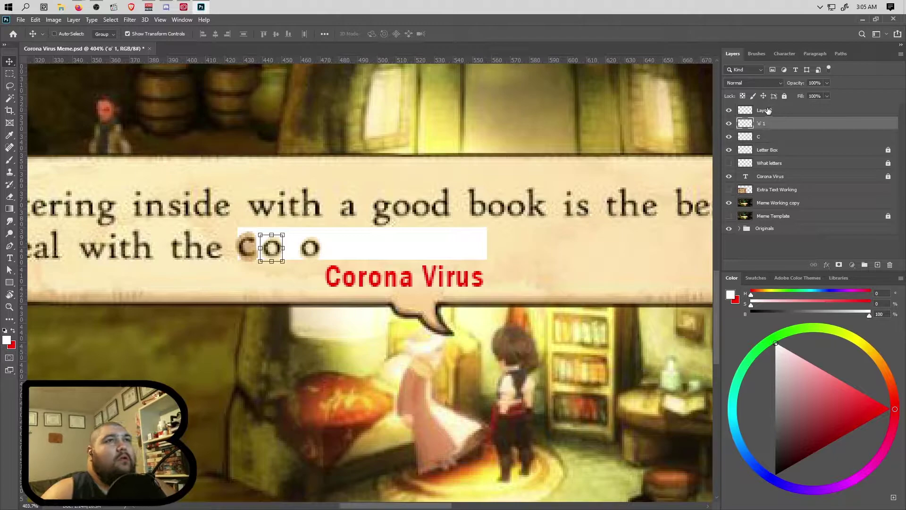
double_click(768, 110)
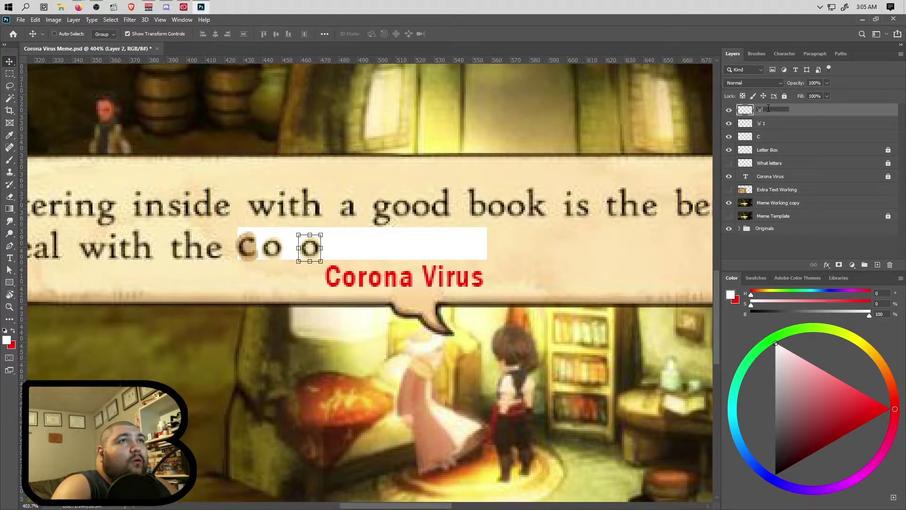
left_click(762, 137)
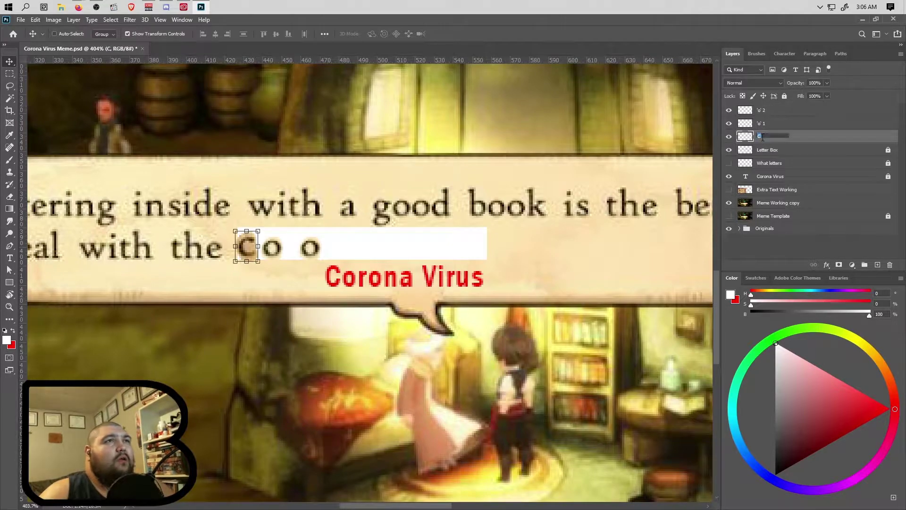
type("'")
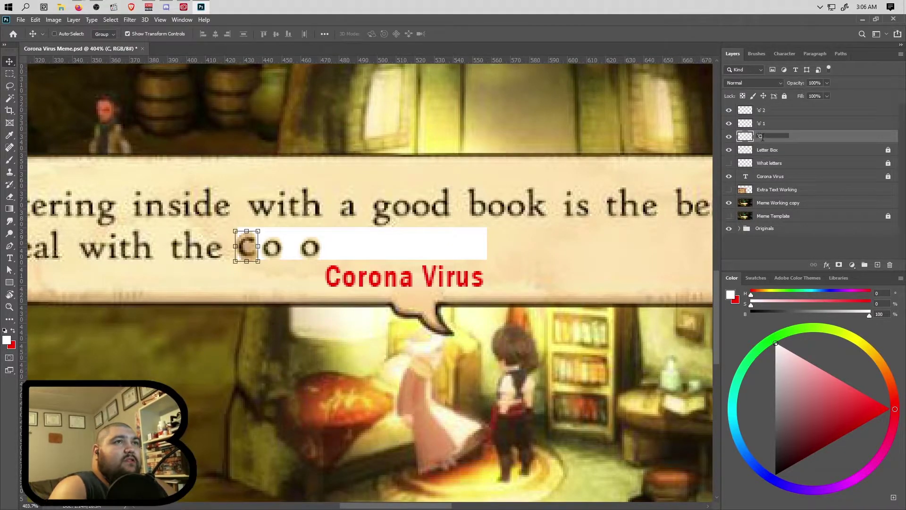
type("C")
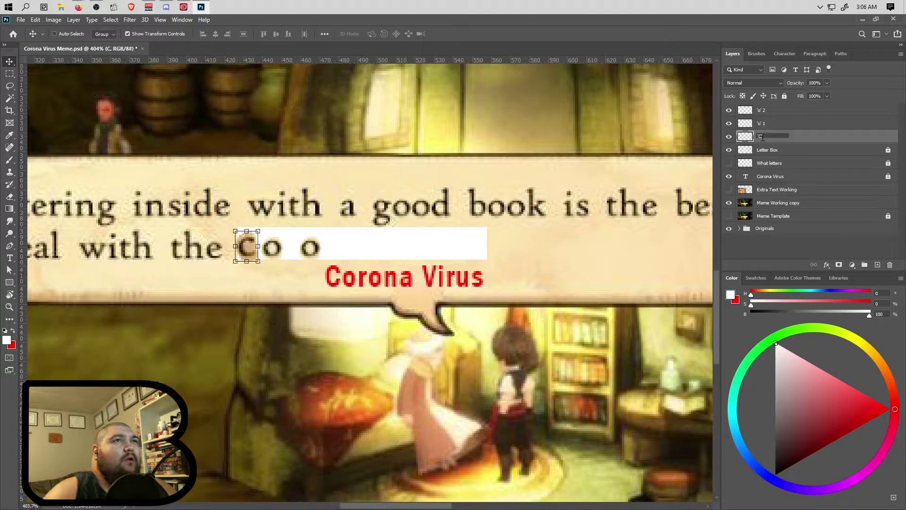
type("'")
key("Return")
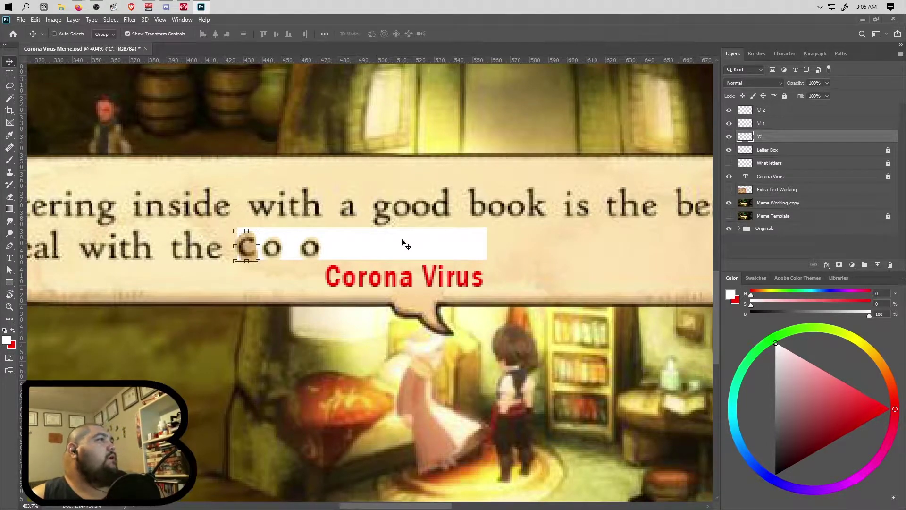
- Show the What letters layer to check which letters are marked for copying, and hide it again
scroll(421, 239, "up", 1)
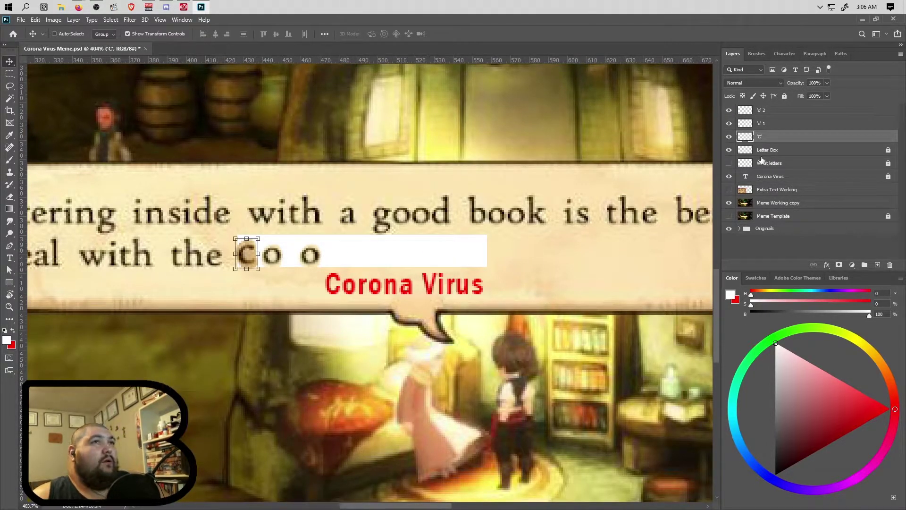
left_click(729, 162)
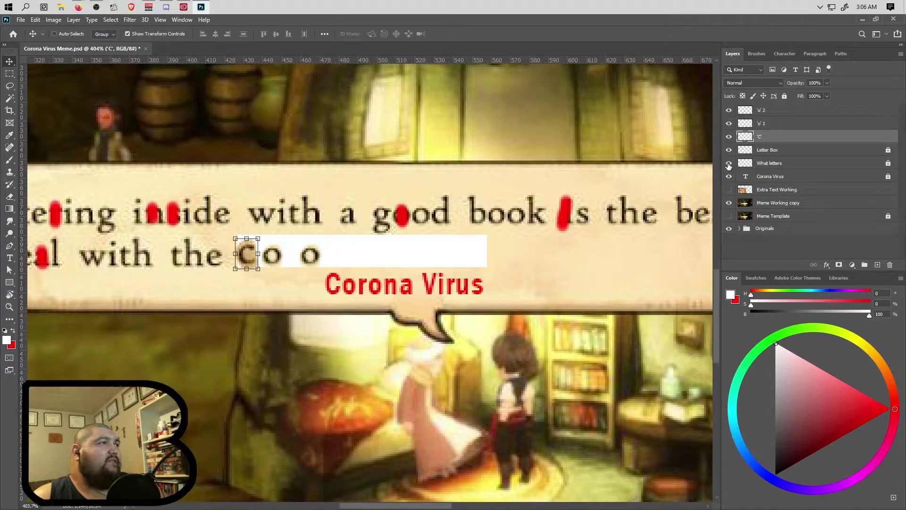
left_click(729, 162)
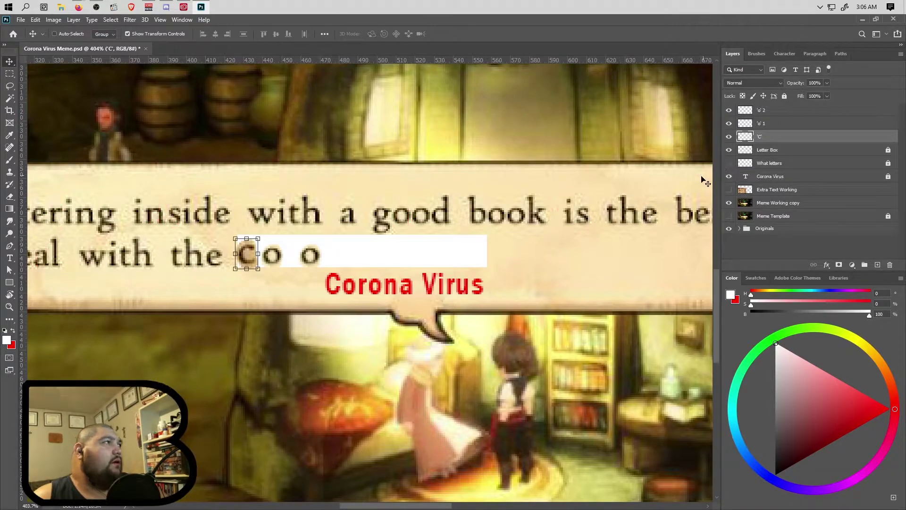
- Lasso the r in "Sheltering" and copy it from the Meme Working copy layer
scroll(215, 251, "up", 10)
scroll(221, 258, "down", 6)
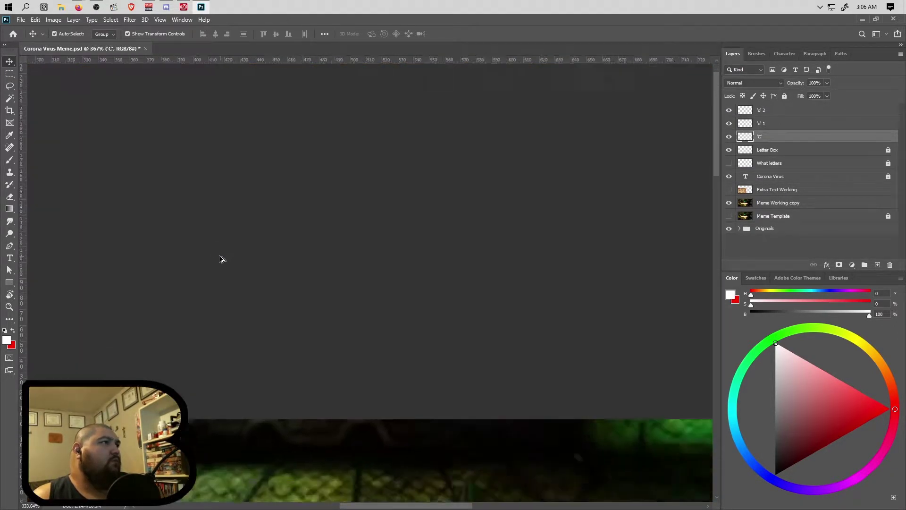
scroll(173, 308, "down", 2)
scroll(236, 317, "up", 8)
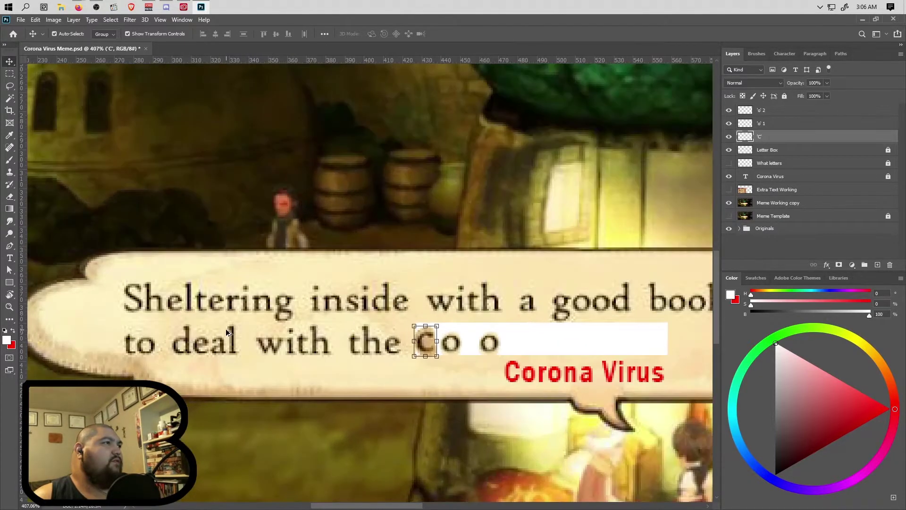
scroll(244, 324, "up", 3)
scroll(224, 283, "down", 1)
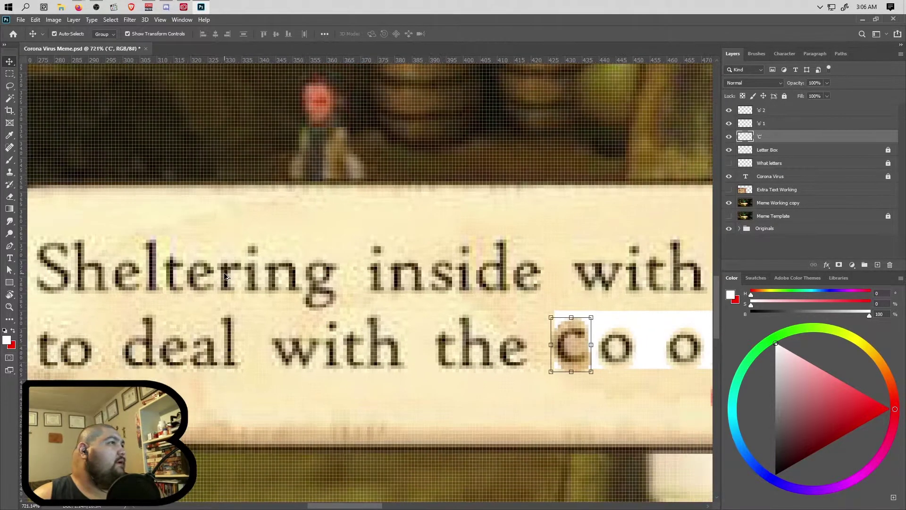
scroll(225, 286, "down", 3)
scroll(225, 285, "up", 5)
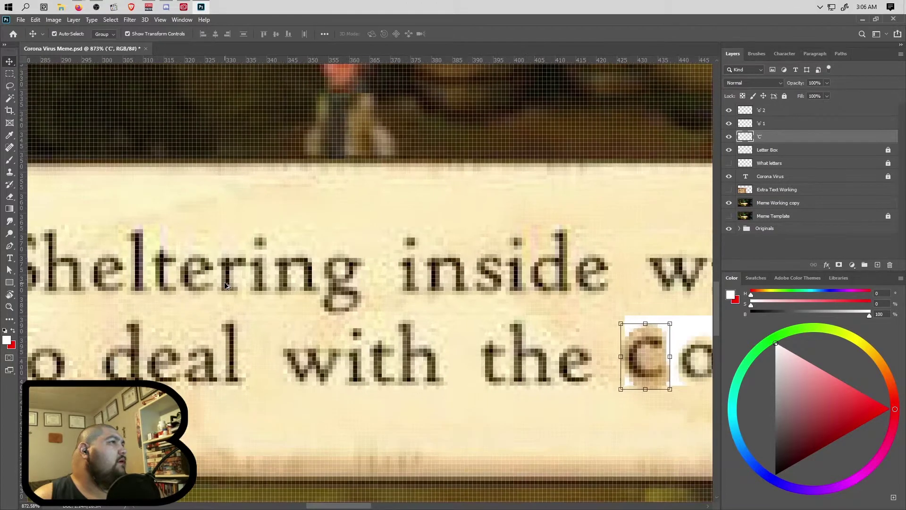
key("l")
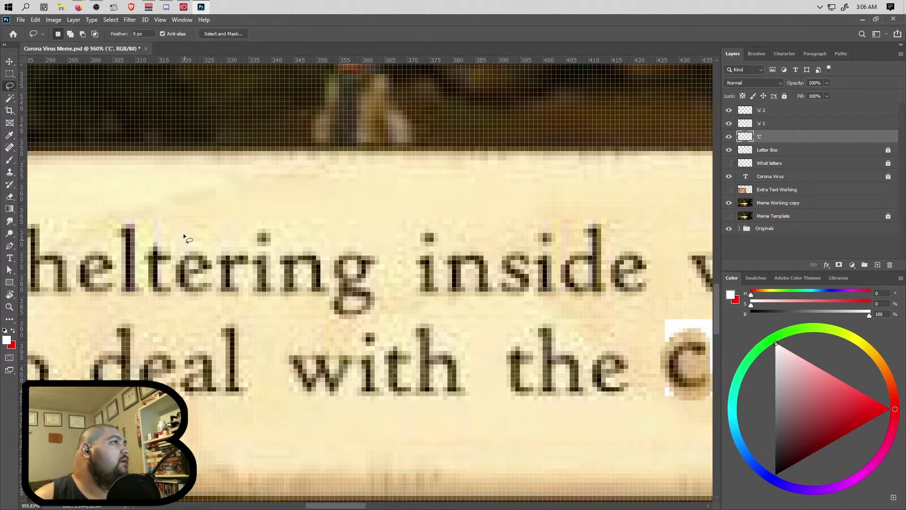
mouse_move(211, 256)
left_mouse_down()
mouse_move(212, 294)
mouse_move(239, 297)
mouse_move(252, 252)
mouse_move(229, 240)
mouse_move(214, 246)
mouse_move(229, 245)
left_mouse_up()
key("ctrl+c")
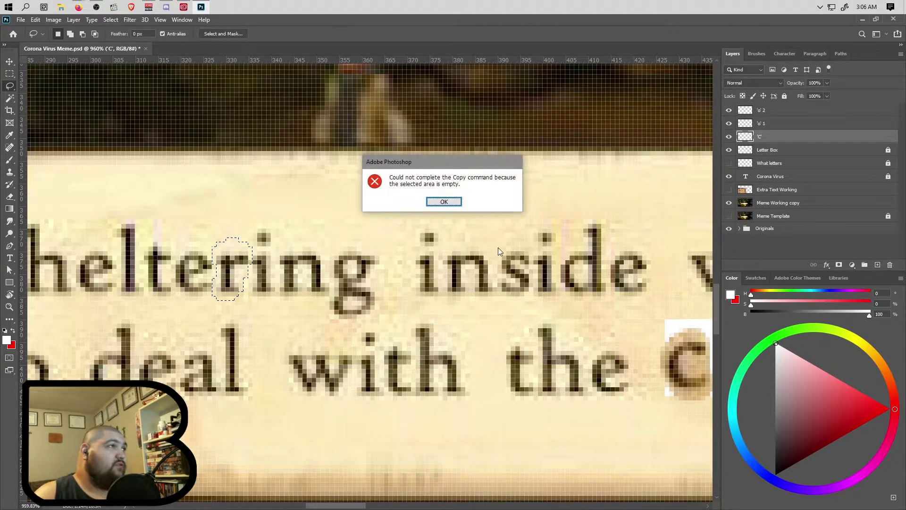
left_click(449, 201)
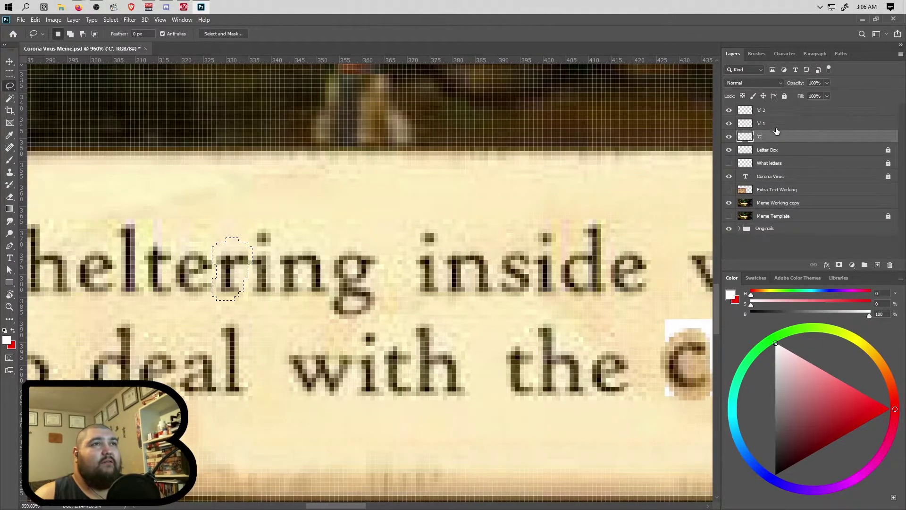
left_click(788, 203)
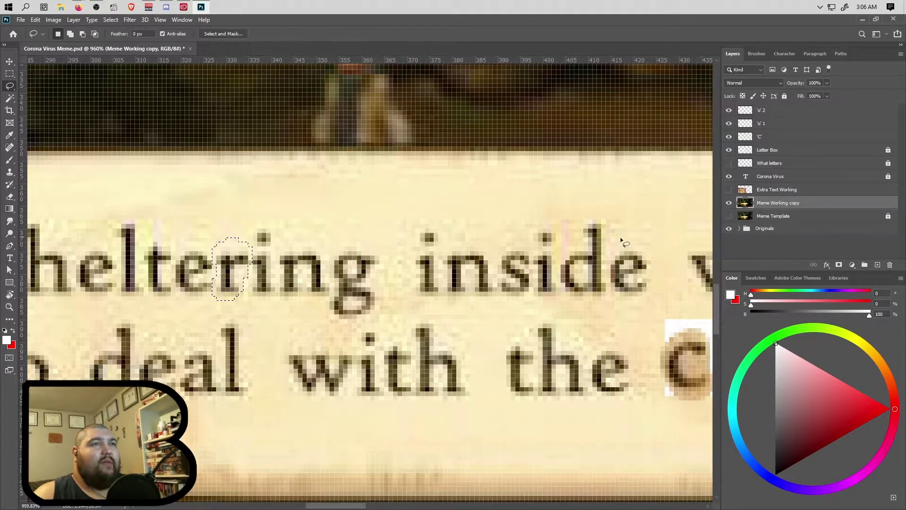
- Paste the r as a new layer, place it between the two o's in the white box, and move its layer above 'o' 2
scroll(423, 311, "down", 3)
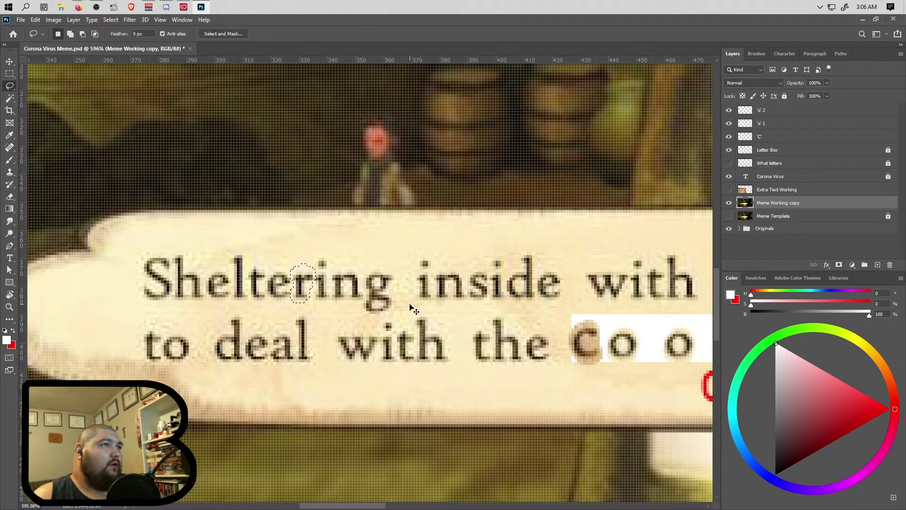
scroll(422, 314, "right", 4)
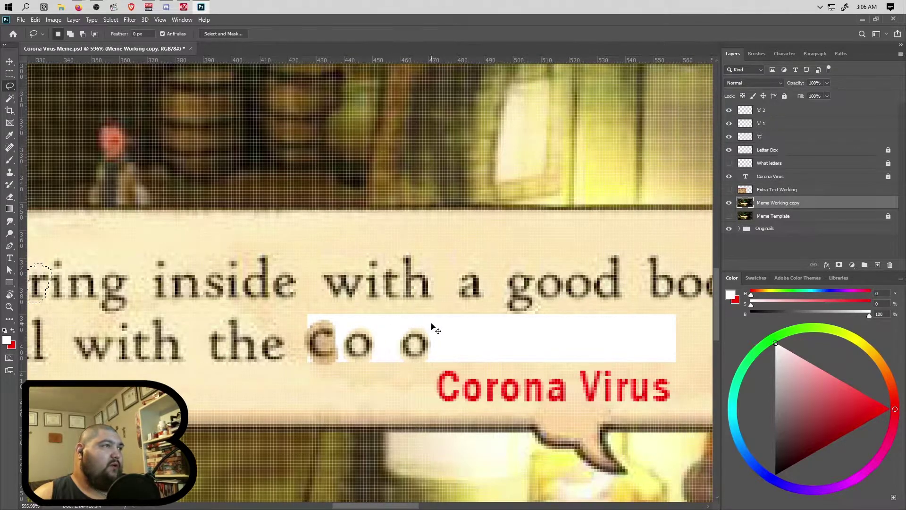
key("ctrl+v")
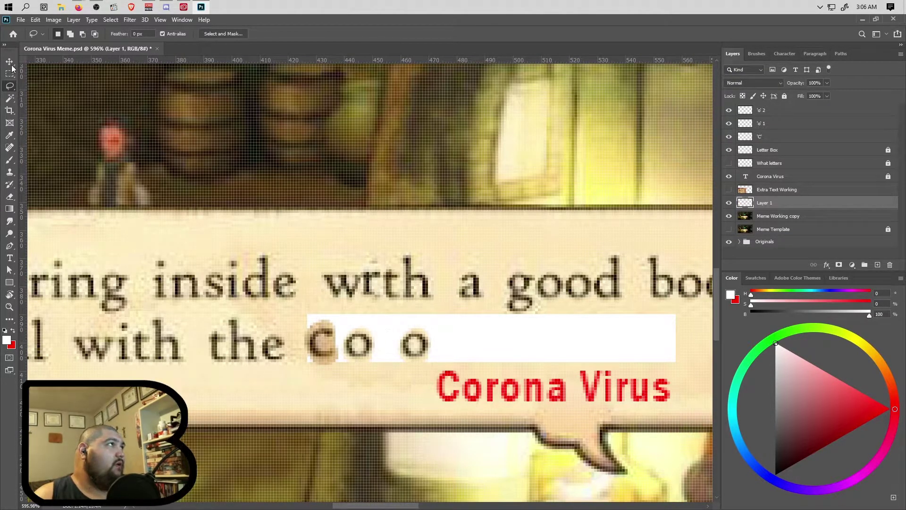
key("v")
left_click_drag(371, 282, 383, 345)
left_click_drag(765, 202, 743, 123)
left_click_drag(388, 333, 391, 333)
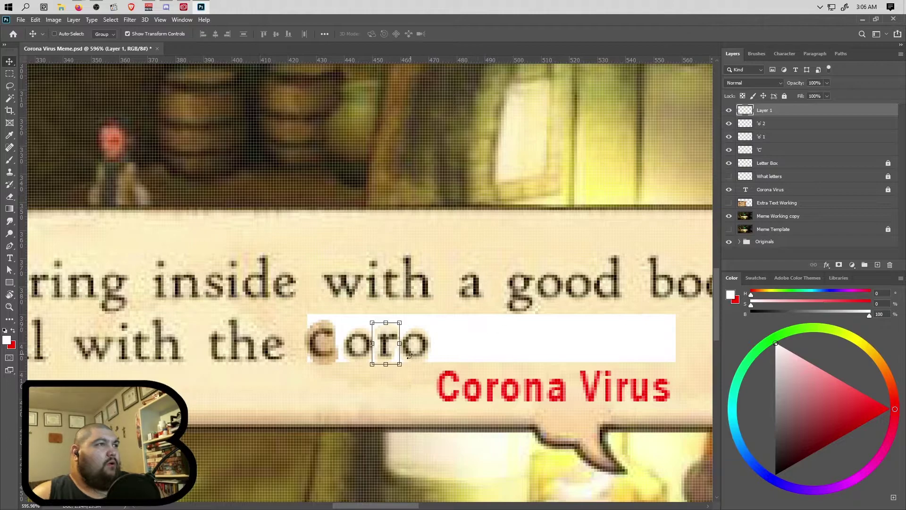
- Rename the pasted r's layer as 'r' 1
double_click(767, 111)
type("'r' 1")
key("Return")
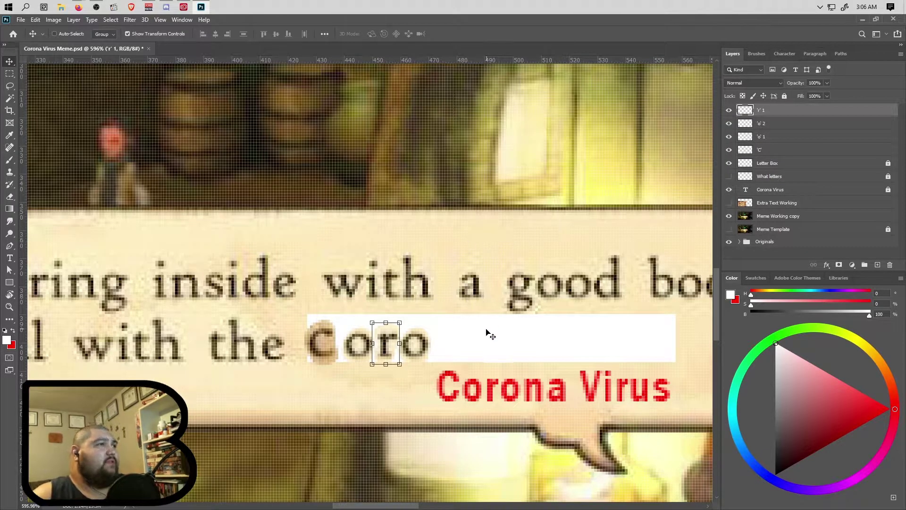
- Paste a second r further along the white box for "Virus" and rename its layer as 'r' 2
scroll(437, 348, "right", 1)
scroll(566, 396, "right", 1)
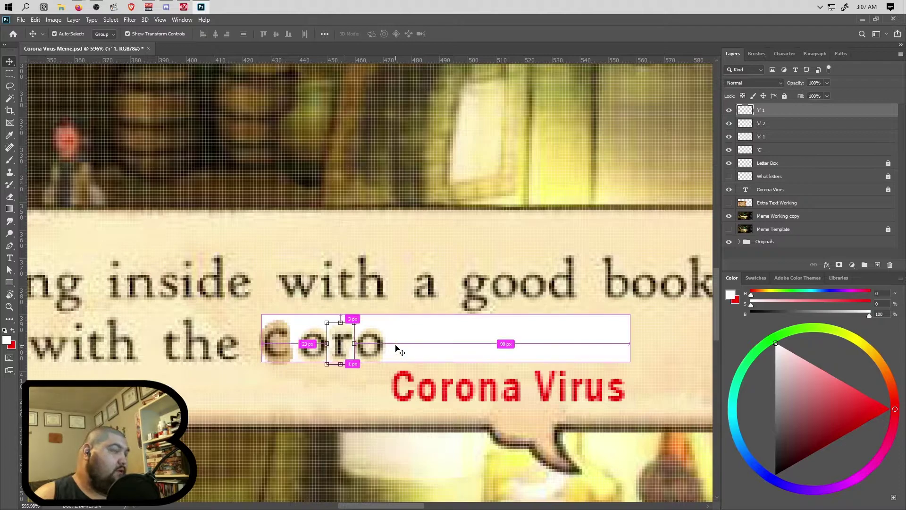
key("ctrl+v")
left_click_drag(369, 283, 498, 344)
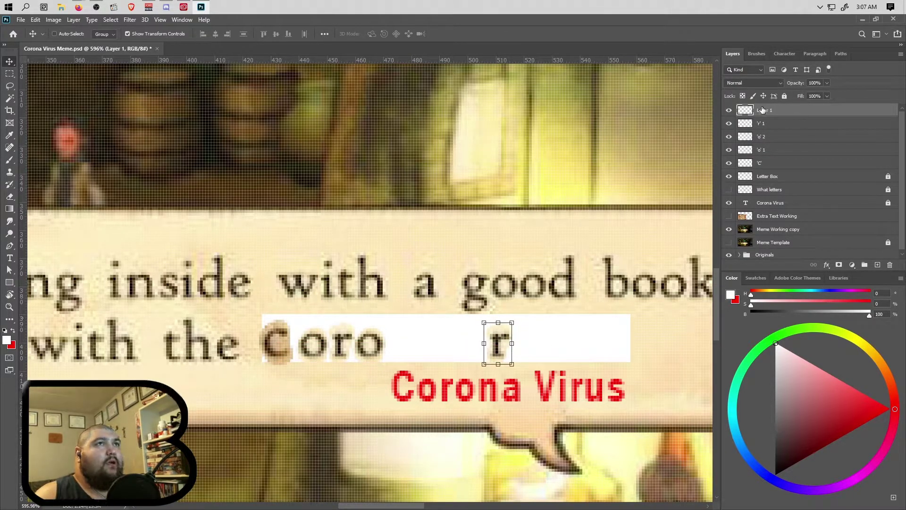
left_click(766, 116)
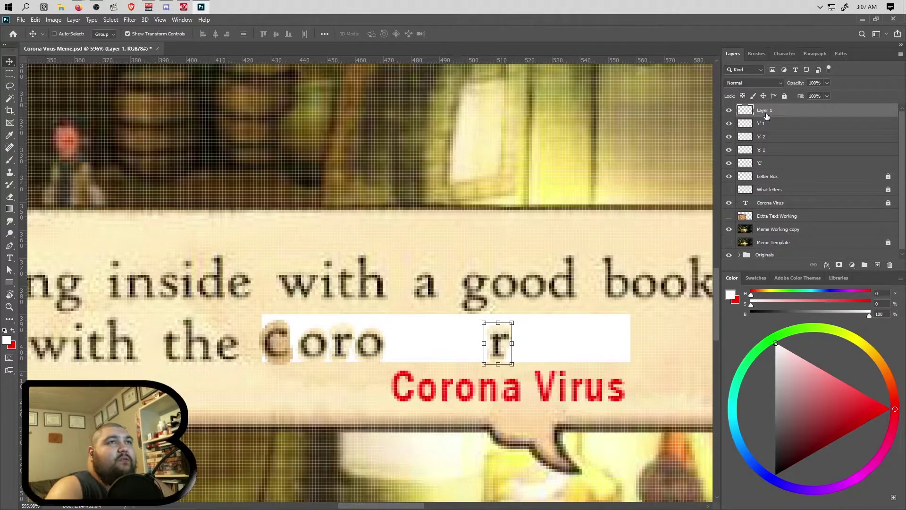
double_click(766, 116)
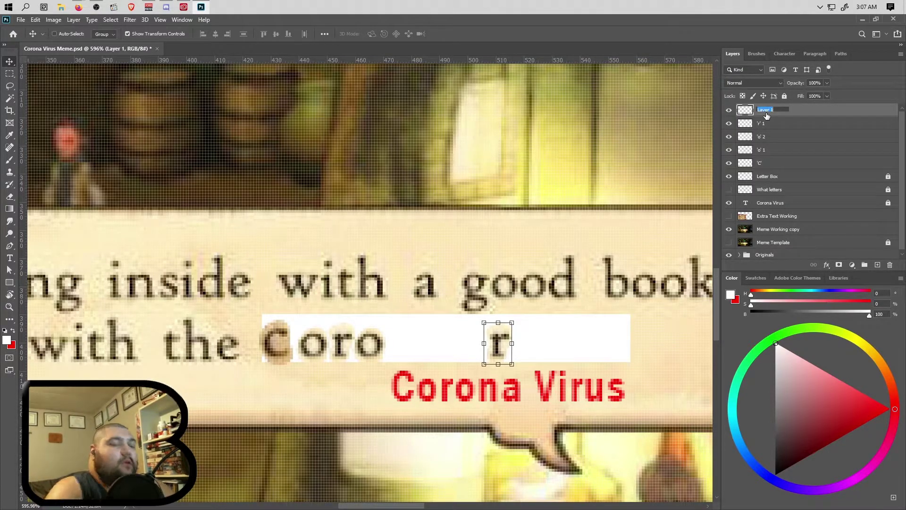
type("'r' 2")
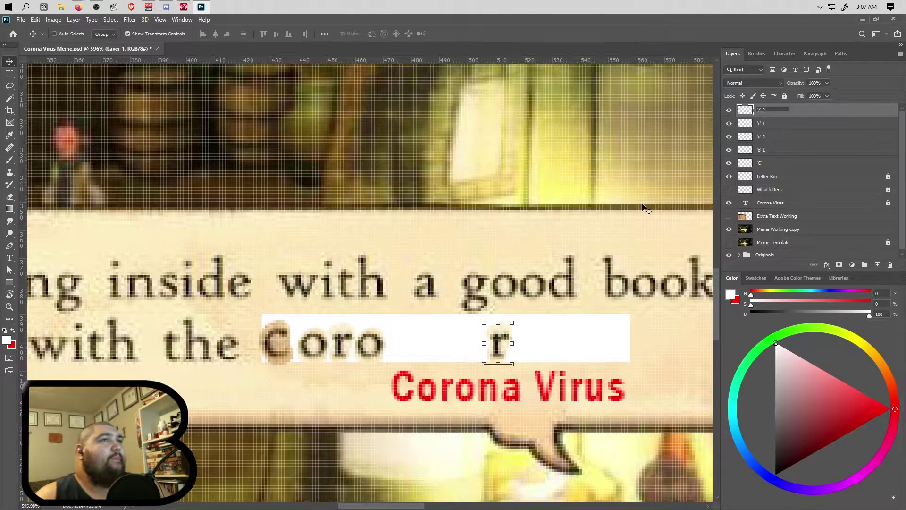
left_click(764, 138)
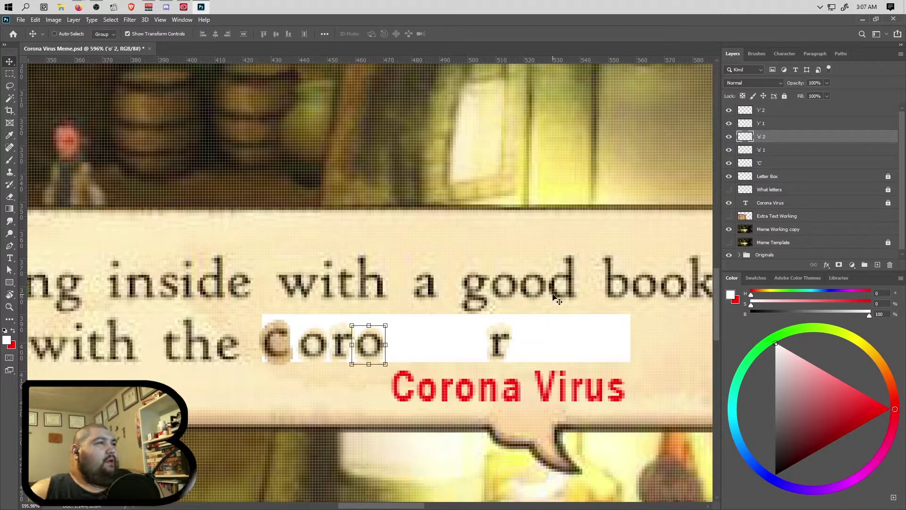
- Lasso the n in "inside" on the Meme Working copy layer and copy it to a new layer on top of the stack
scroll(353, 315, "down", 3)
scroll(322, 320, "left", 2)
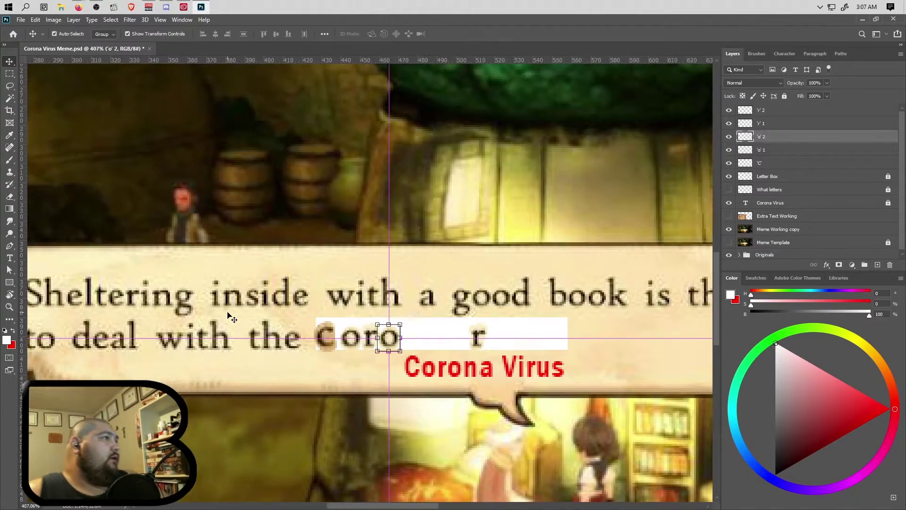
scroll(241, 312, "up", 3)
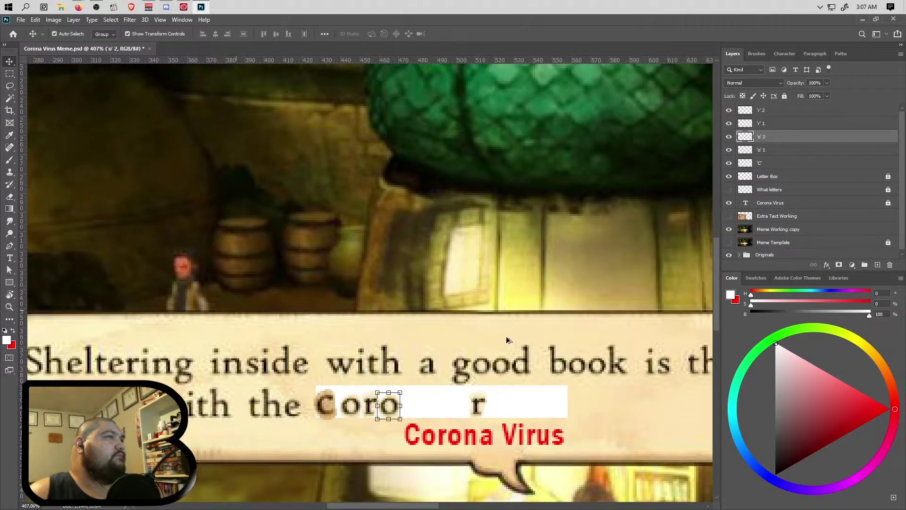
scroll(450, 349, "left", 1)
left_click(781, 231)
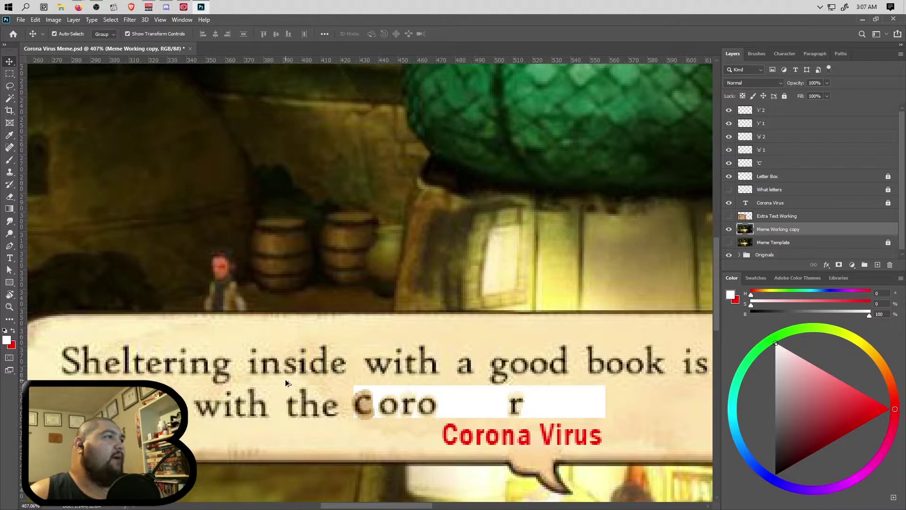
scroll(285, 378, "up", 3)
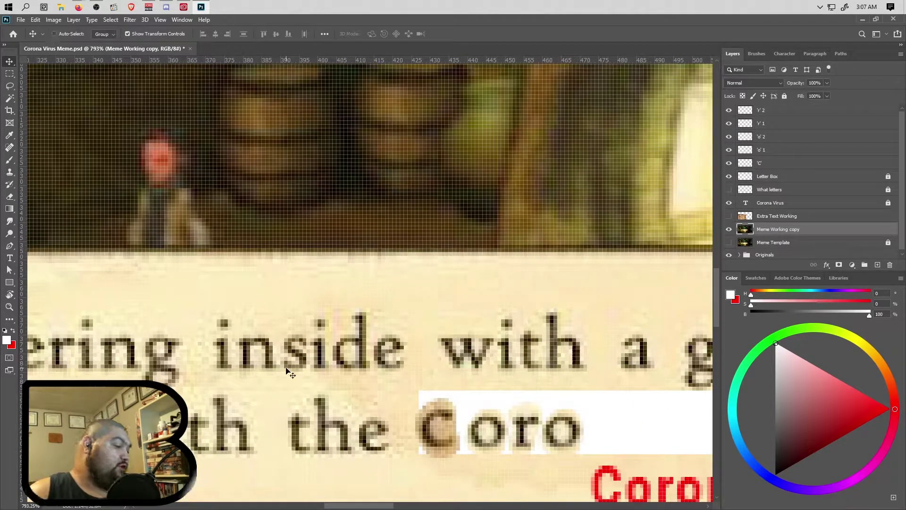
scroll(264, 363, "up", 1)
scroll(263, 362, "down", 1)
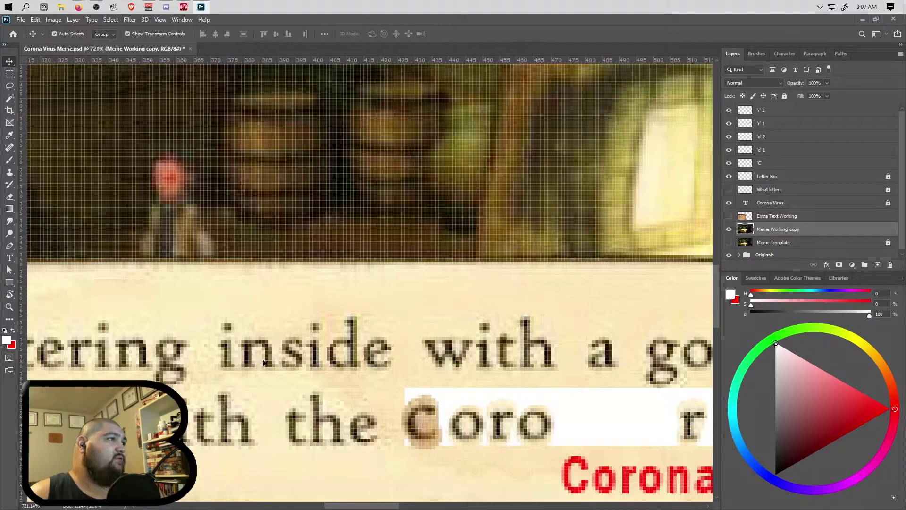
scroll(260, 362, "right", 3)
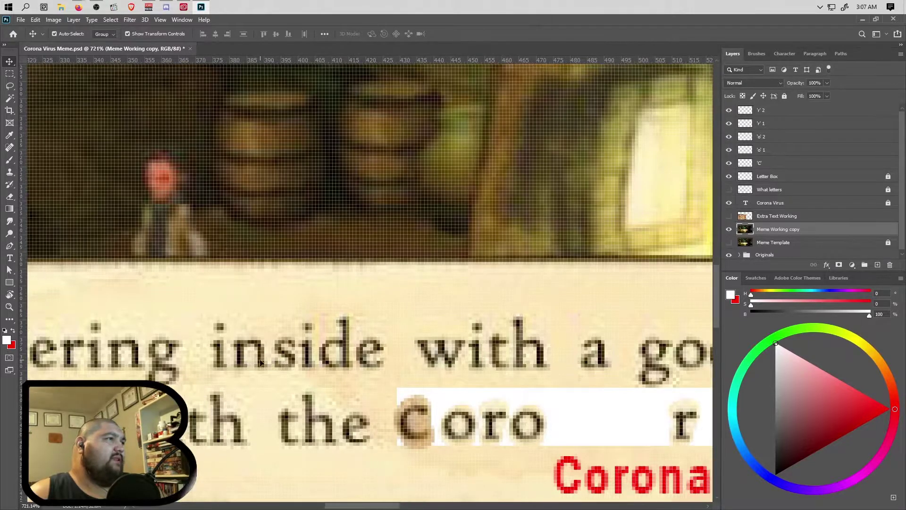
scroll(290, 344, "up", 1)
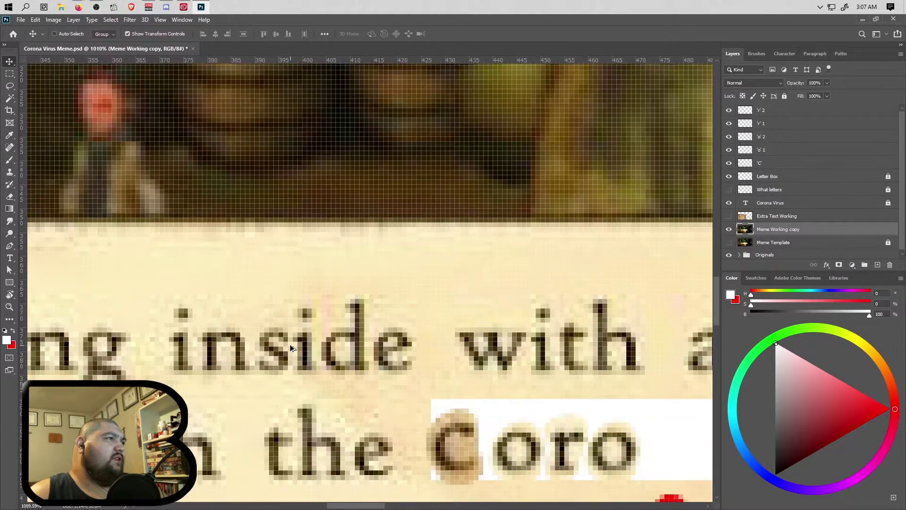
scroll(287, 345, "down", 2)
scroll(282, 349, "down", 3)
scroll(281, 348, "up", 1)
scroll(277, 349, "up", 5)
scroll(274, 348, "down", 6)
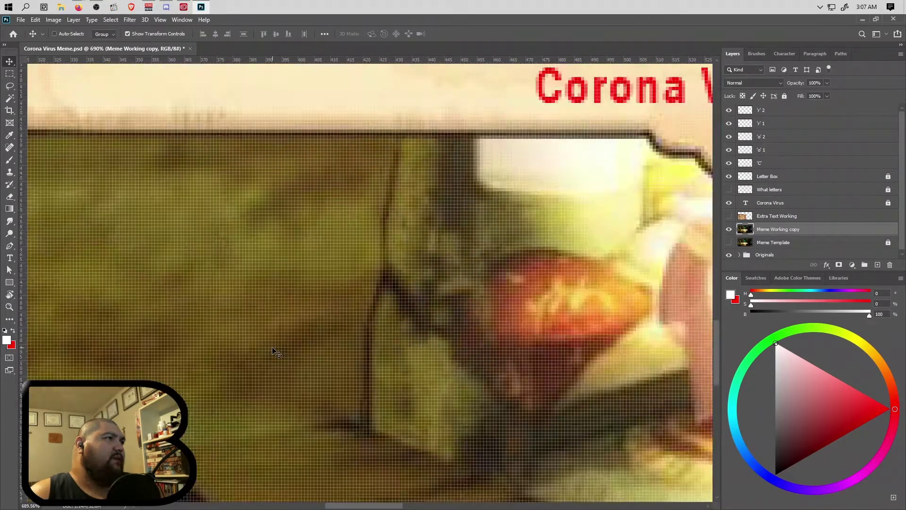
scroll(288, 344, "down", 3)
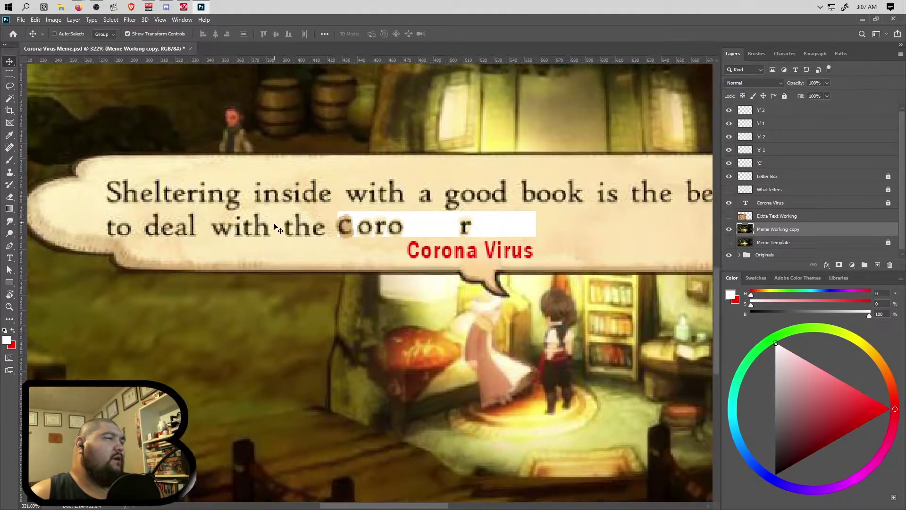
scroll(275, 242, "up", 3)
scroll(292, 260, "up", 2)
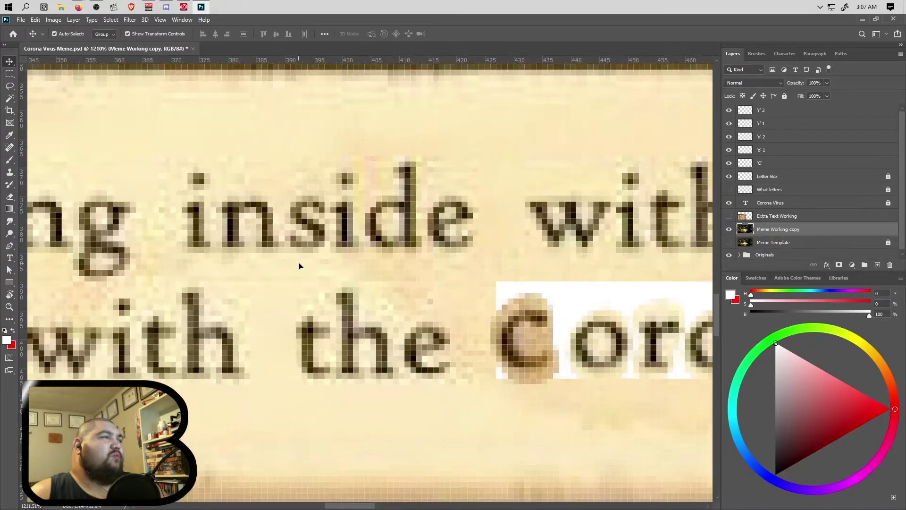
scroll(285, 259, "down", 1)
key("ctrl")
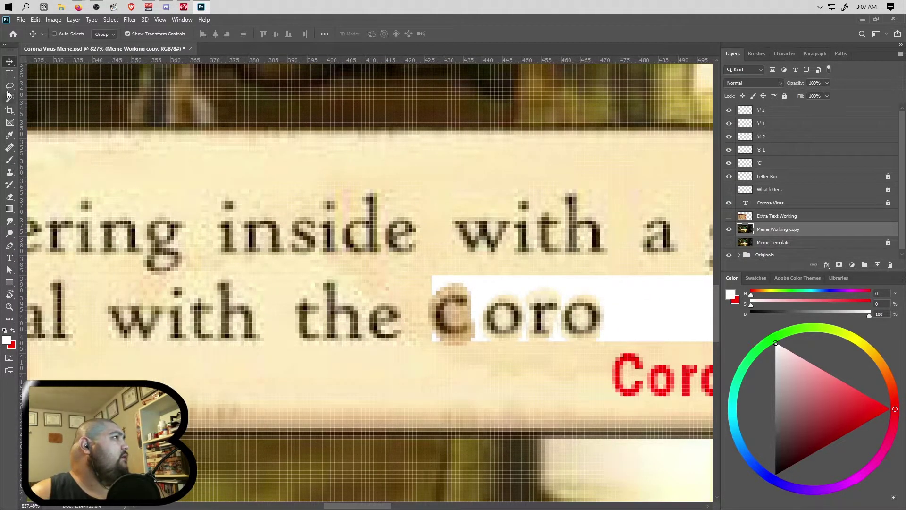
key("l")
mouse_move(254, 208)
left_mouse_down()
mouse_move(237, 217)
mouse_move(242, 257)
mouse_move(272, 262)
mouse_move(290, 252)
mouse_move(277, 210)
mouse_move(257, 207)
left_mouse_up()
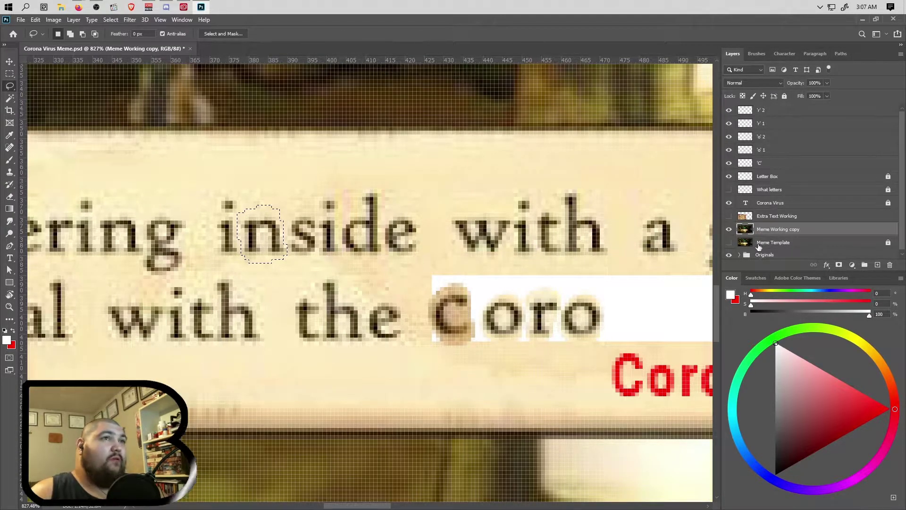
key("ctrl+j")
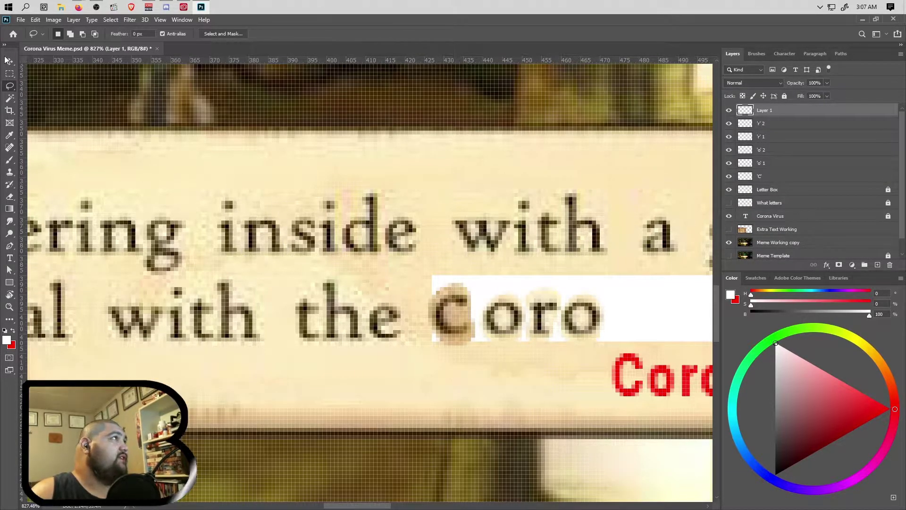
- Place the copied n directly after "Coro" in the white box and rename its layer as 'n' 1
key("v")
left_click_drag(270, 238, 653, 320)
scroll(519, 337, "right", 1)
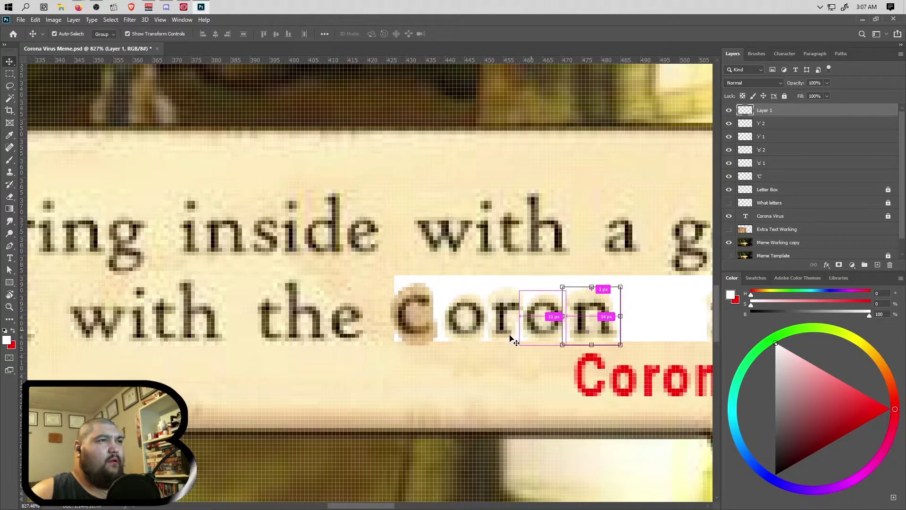
scroll(514, 335, "right", 2)
scroll(513, 334, "right", 1)
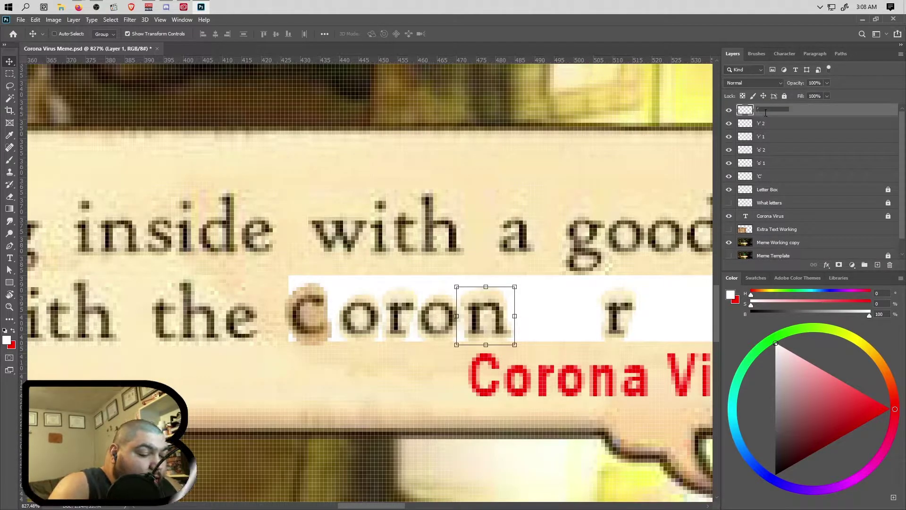
type("'n' 1")
key("Return")
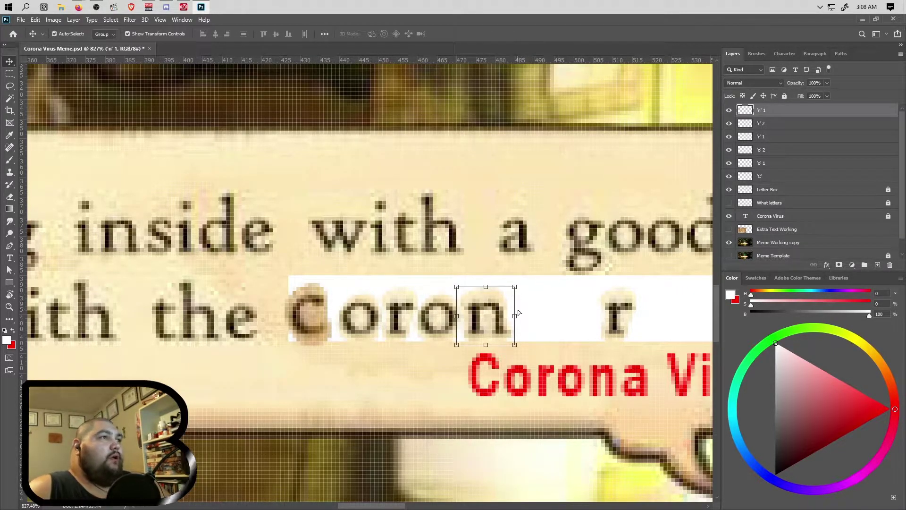
- Save the meme document
key("ctrl")
scroll(550, 355, "right", 1)
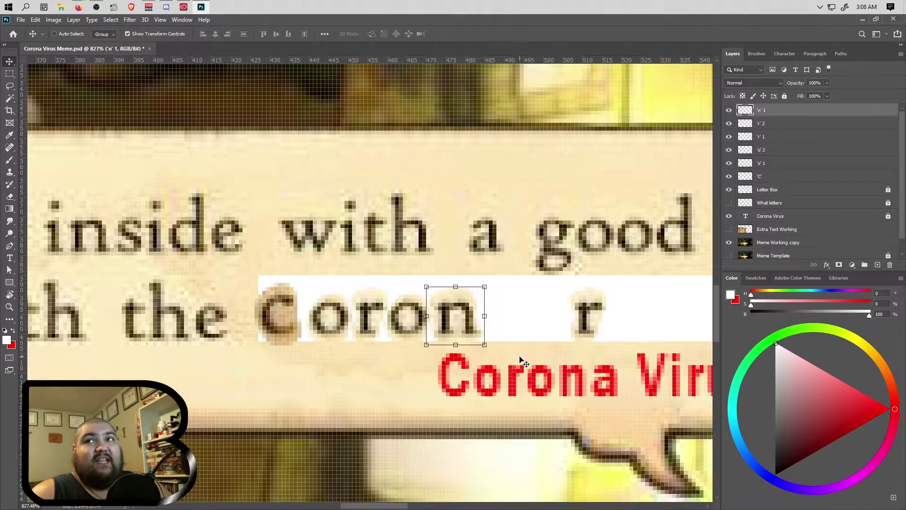
scroll(516, 353, "up", 2)
scroll(516, 352, "down", 2)
scroll(516, 353, "right", 1)
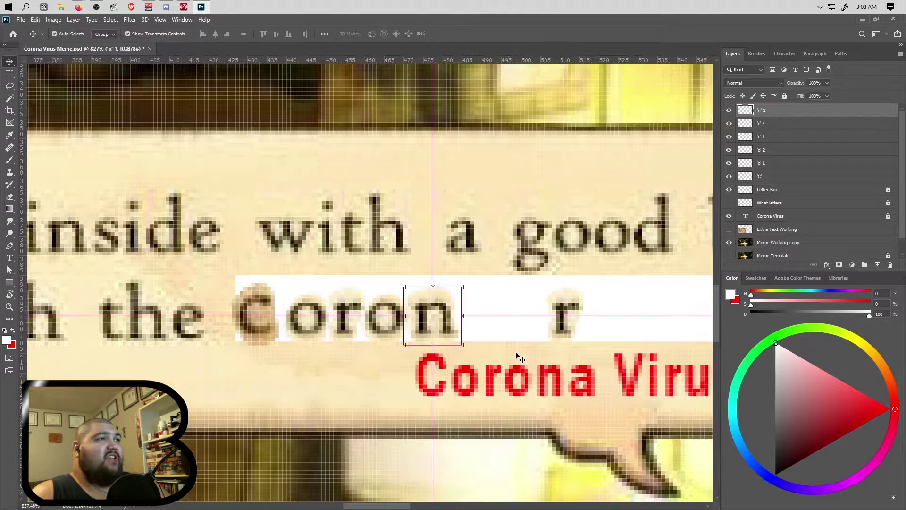
scroll(517, 355, "right", 1)
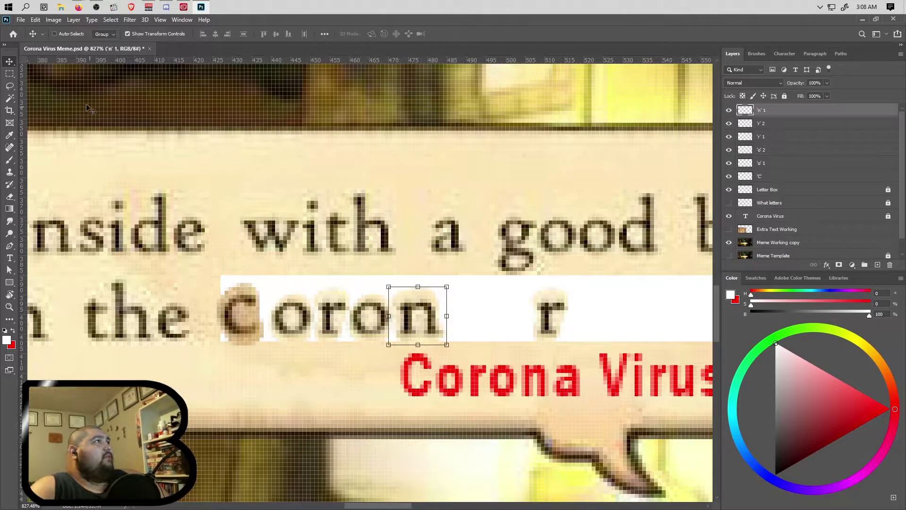
left_click(20, 20)
left_click(51, 131)
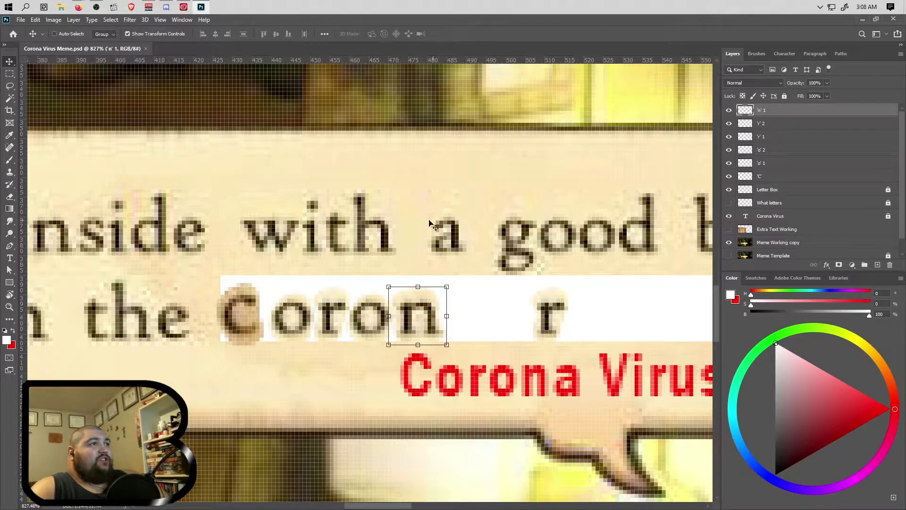
- Lasso the standalone word "a" before "good" on the Meme Working copy layer and copy it to a new layer above 'n' 1
left_click(9, 85)
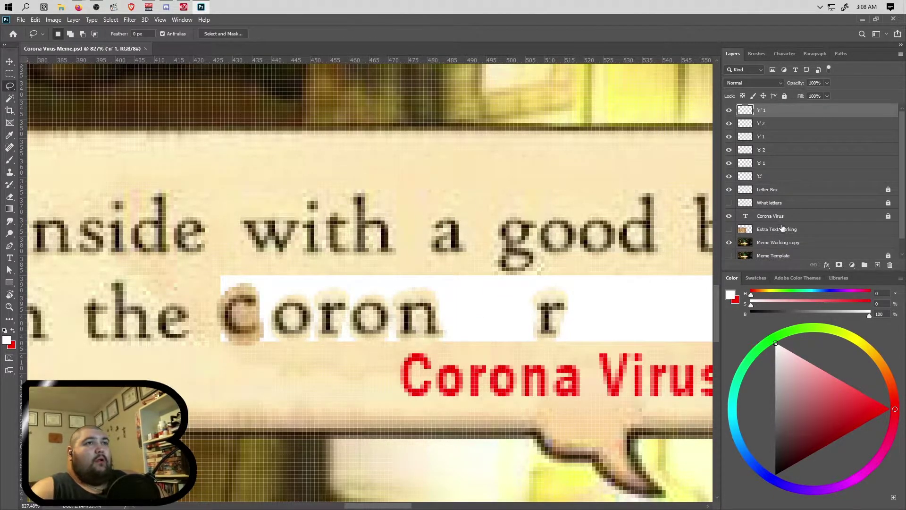
left_click(788, 244)
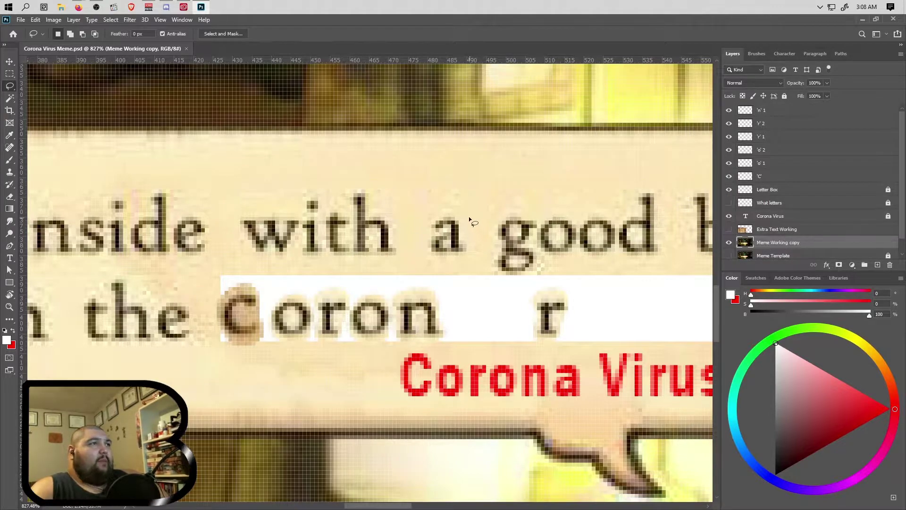
mouse_move(439, 215)
left_mouse_down()
mouse_move(422, 240)
mouse_move(427, 255)
mouse_move(452, 265)
mouse_move(471, 255)
mouse_move(454, 214)
left_mouse_up()
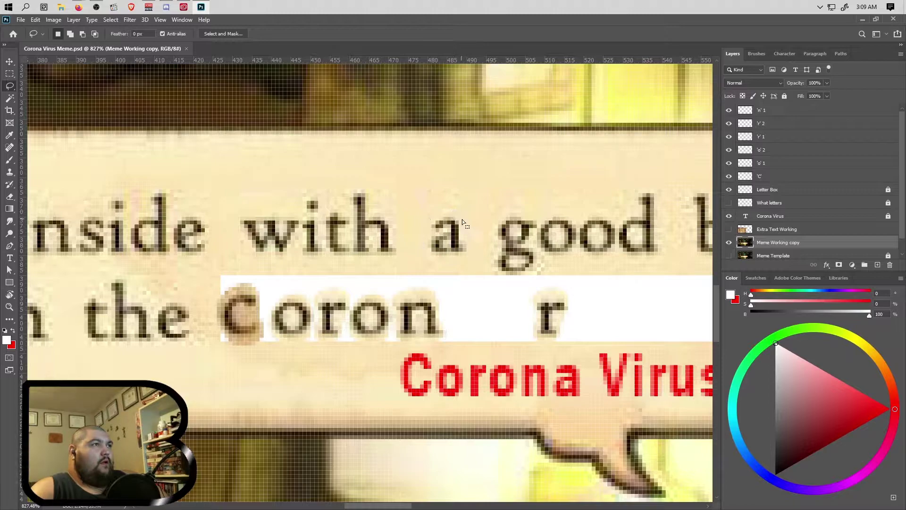
left_click(774, 110)
key("ctrl+j")
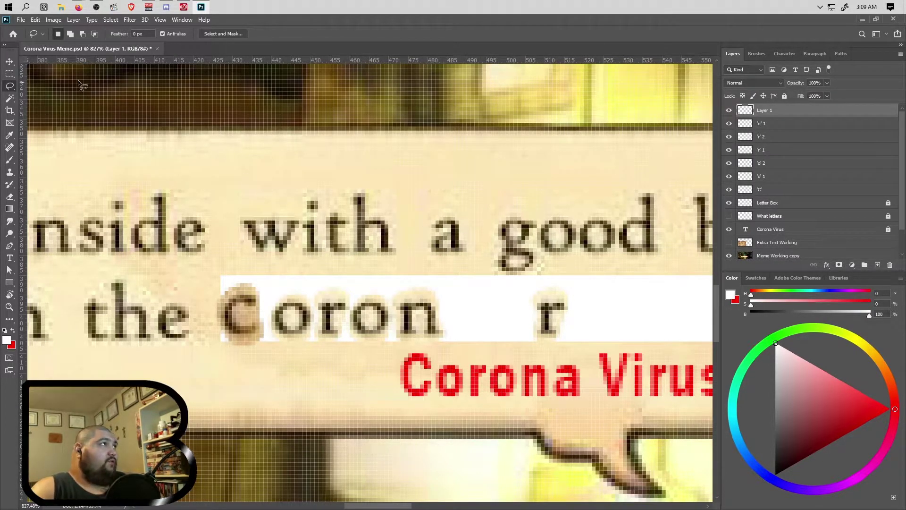
- Place the copied a after "Coron" in the white box and rename its layer as 'a' 1
left_click(9, 62)
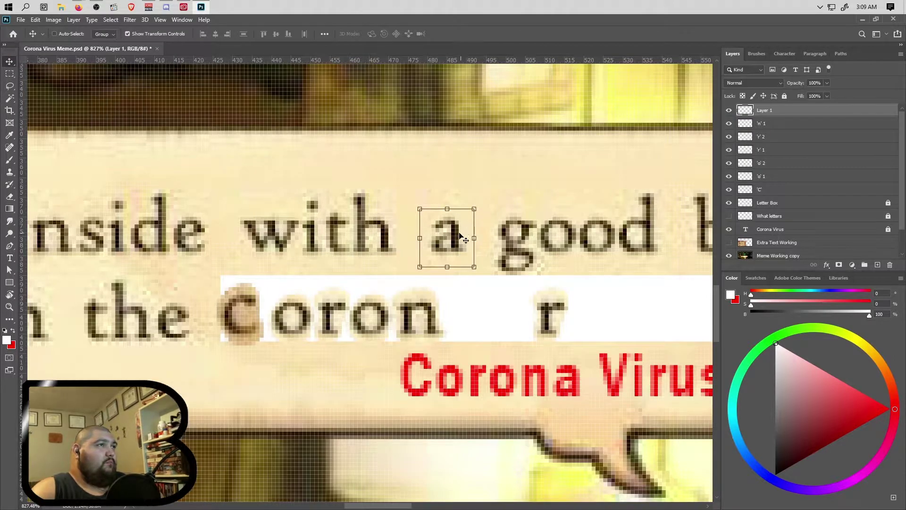
left_click_drag(456, 243, 480, 318)
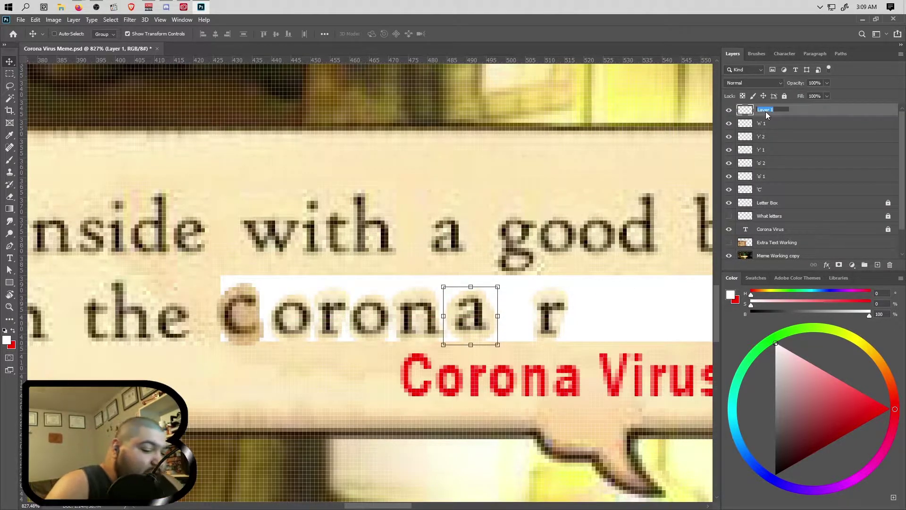
type("'a'")
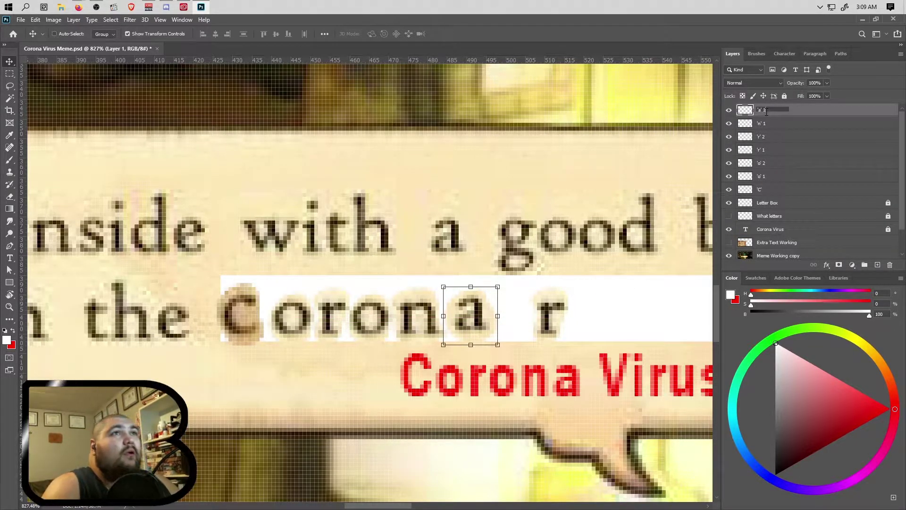
type(" 1")
key("Return")
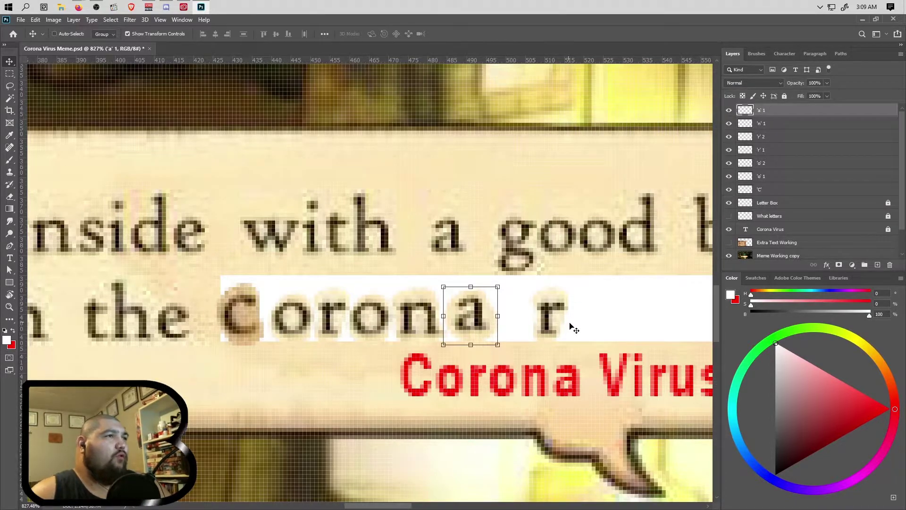
key("ctrl")
scroll(550, 336, "down", 3)
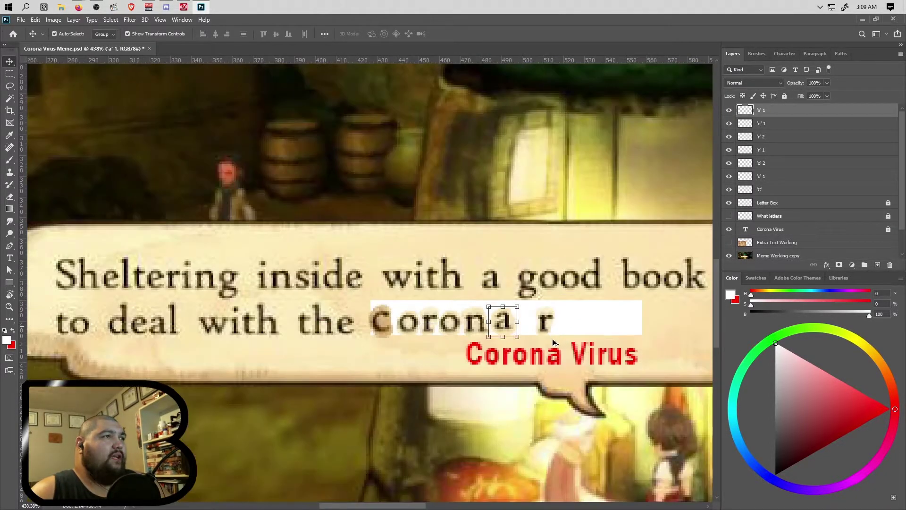
scroll(551, 341, "up", 1)
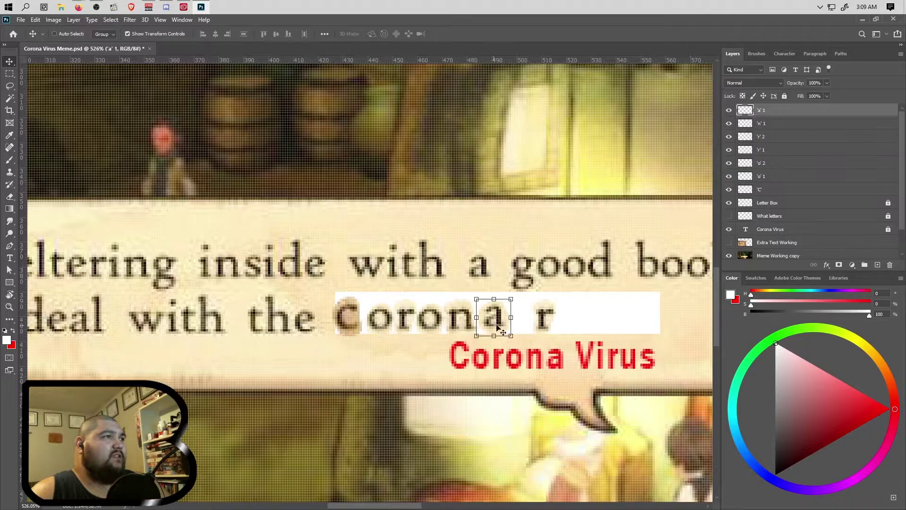
scroll(562, 350, "up", 1)
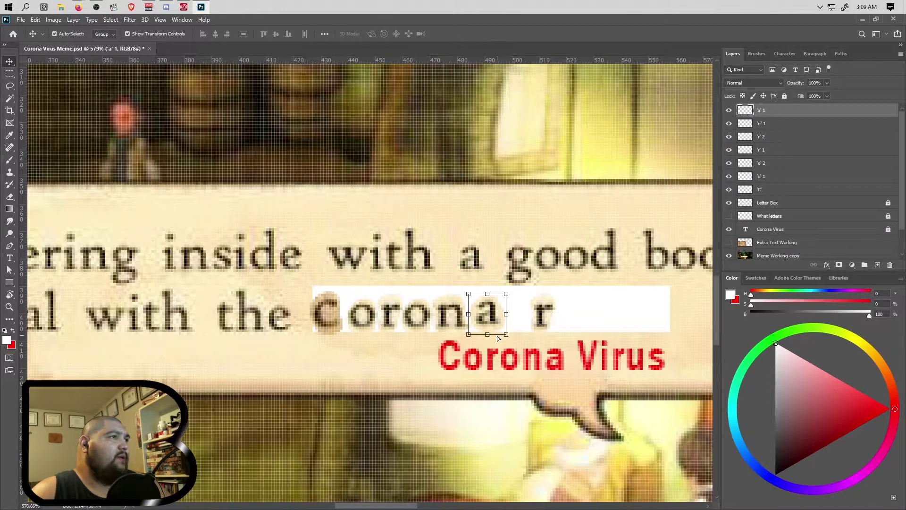
scroll(497, 337, "up", 2)
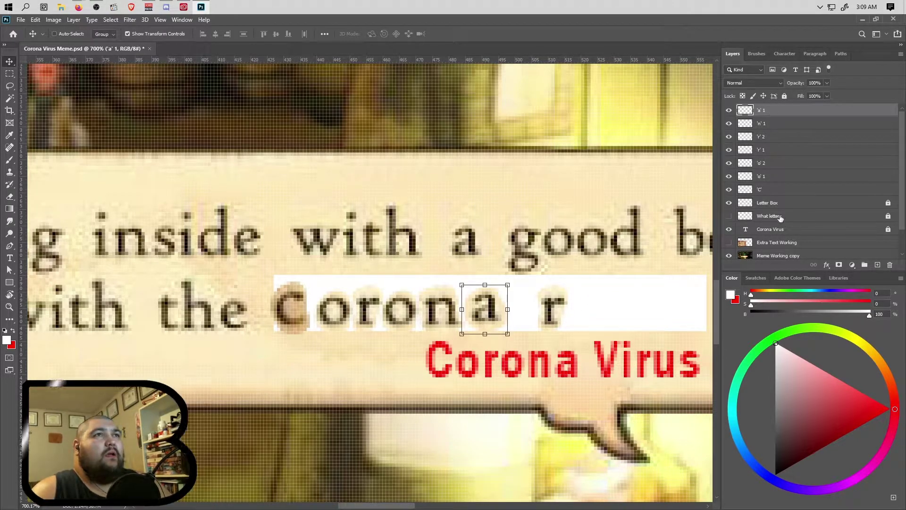
- Group all letter layers from 'C' through 'a' 1 and name the group Letters
left_click(774, 189)
left_click(767, 110, "shift")
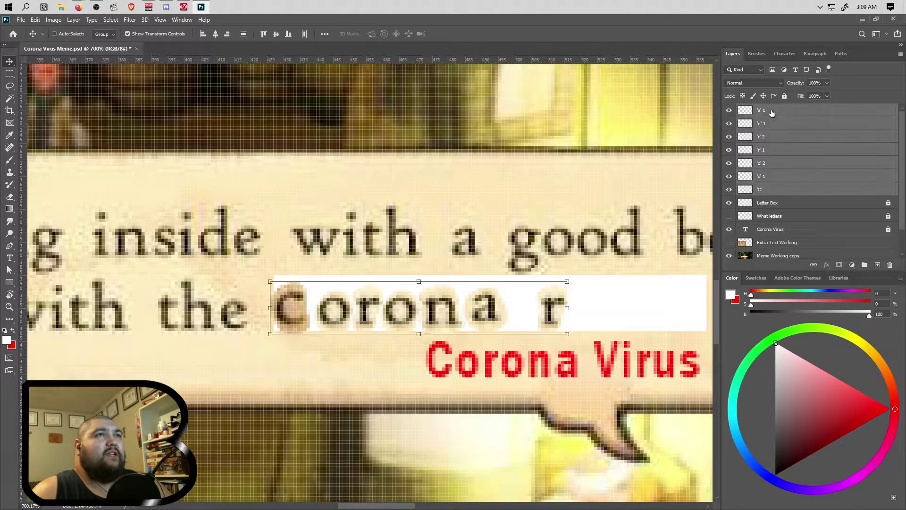
key("ctrl+g")
double_click(765, 109)
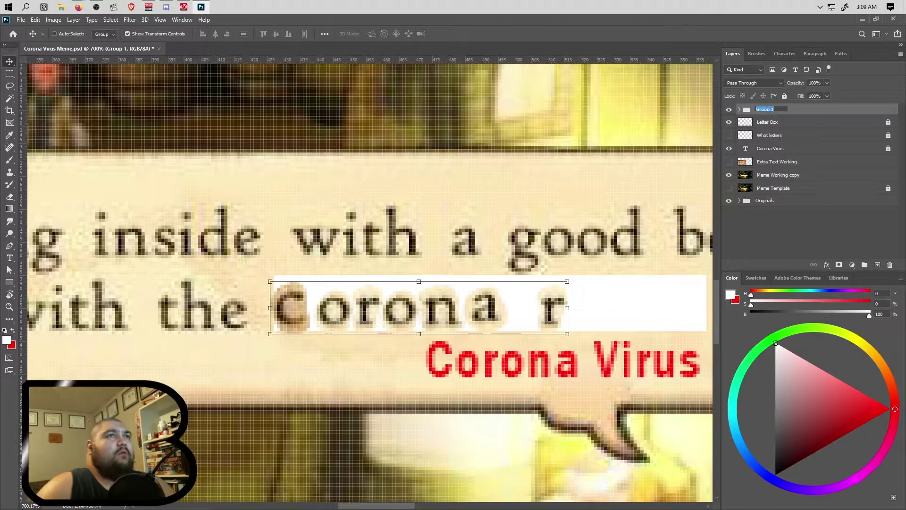
type("Letters")
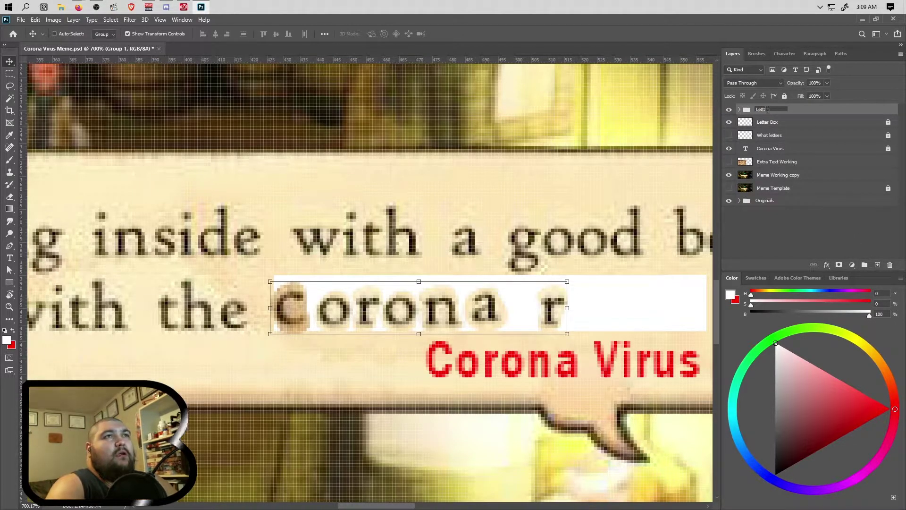
key("Return")
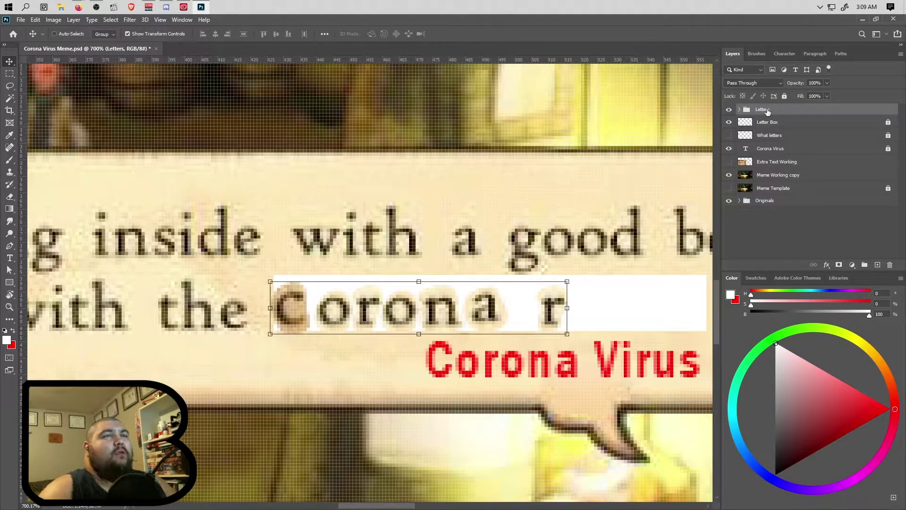
- Expand the Letters group, make the 'a' 1 layer active and toggle the group's visibility off and on
left_click(740, 110)
key("alt+bracketleft")
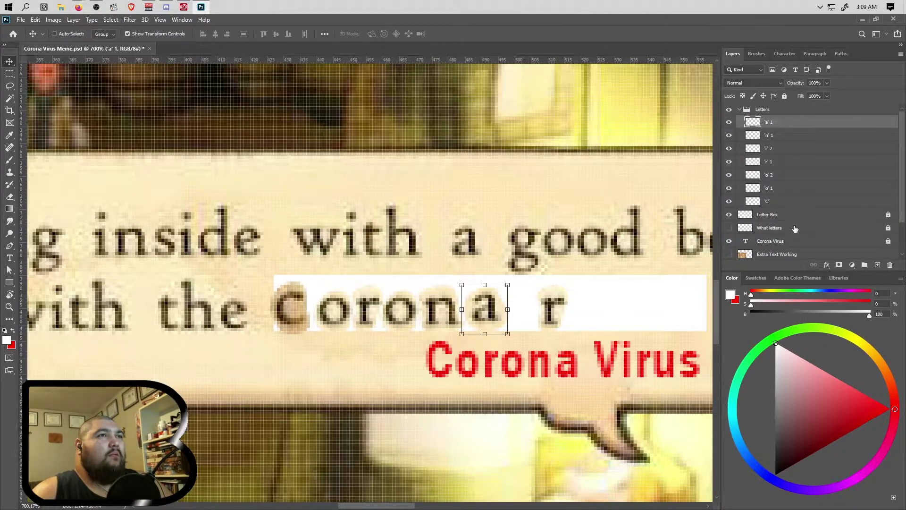
left_click(729, 110)
left_click(729, 110)
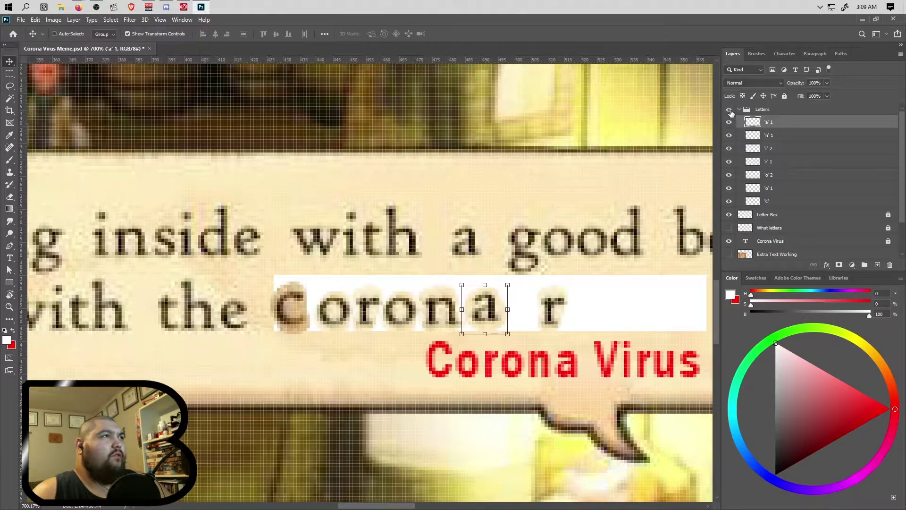
- Show the Extra Text Working layer and make it the active layer
scroll(788, 163, "down", 1)
scroll(788, 163, "up", 3)
scroll(796, 179, "down", 3)
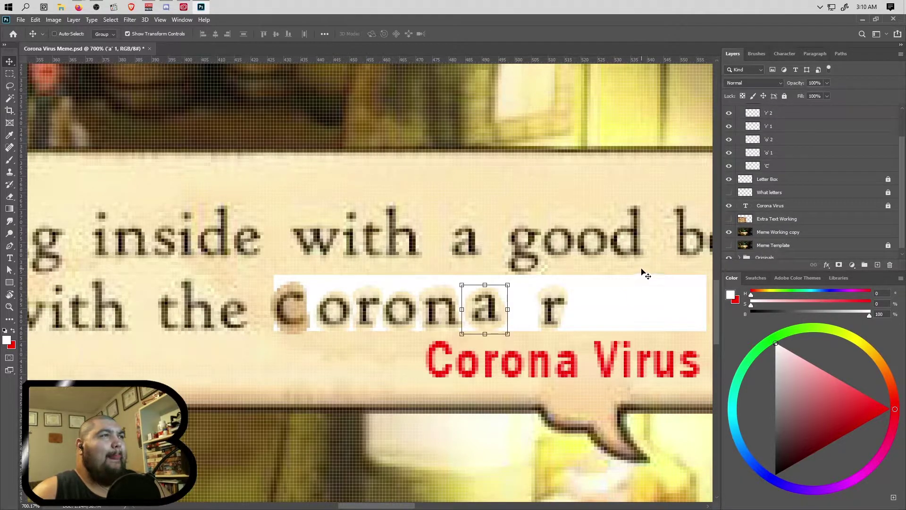
scroll(667, 205, "down", 5)
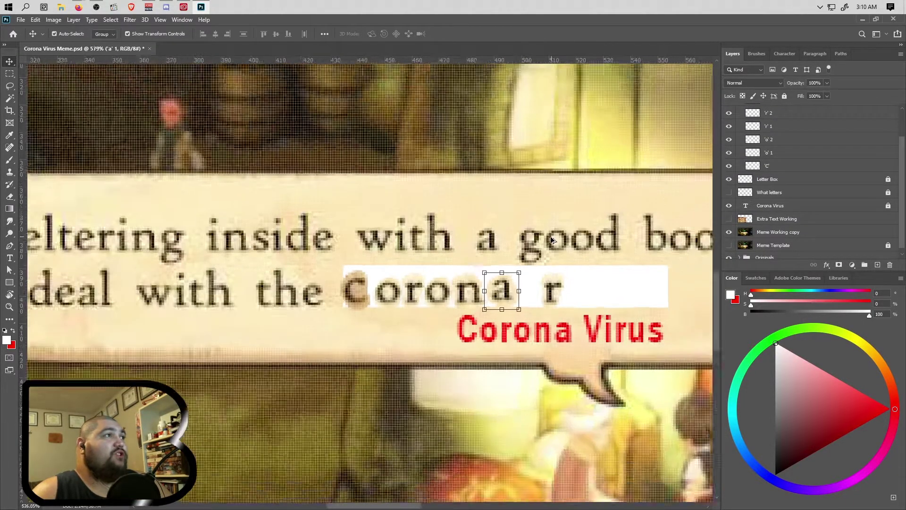
scroll(602, 250, "right", 2)
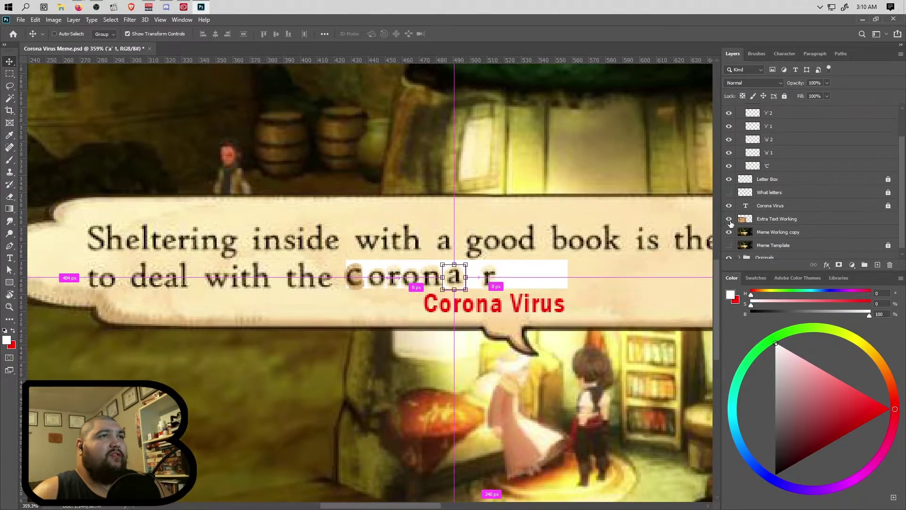
left_click(729, 218)
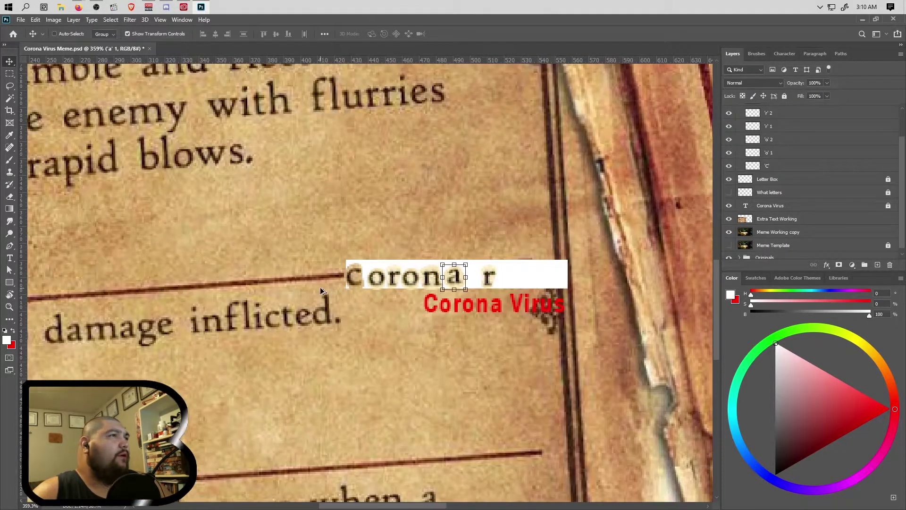
scroll(430, 281, "down", 3)
scroll(273, 302, "left", 2)
scroll(273, 302, "left", 3)
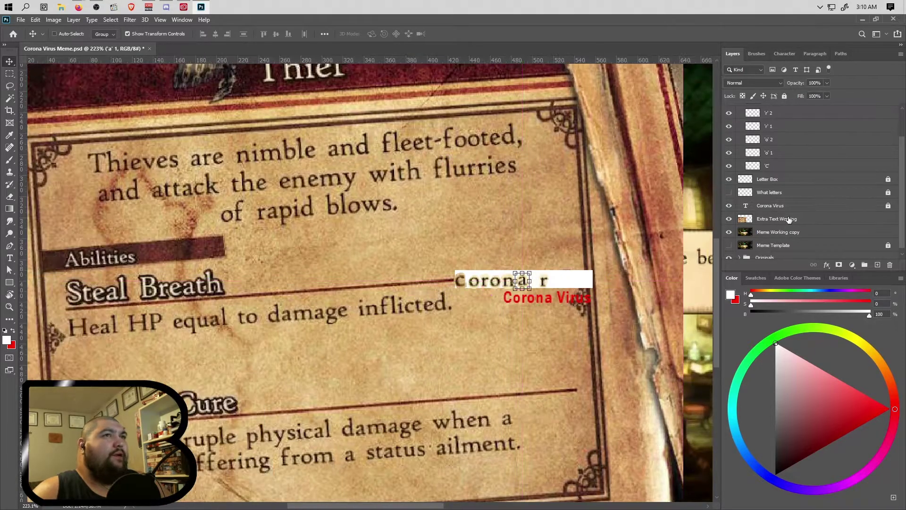
left_click(768, 222)
- Lasso the letter v in the word "Thieves" on the Extra Text Working layer
scroll(201, 332, "up", 2)
scroll(220, 322, "down", 1)
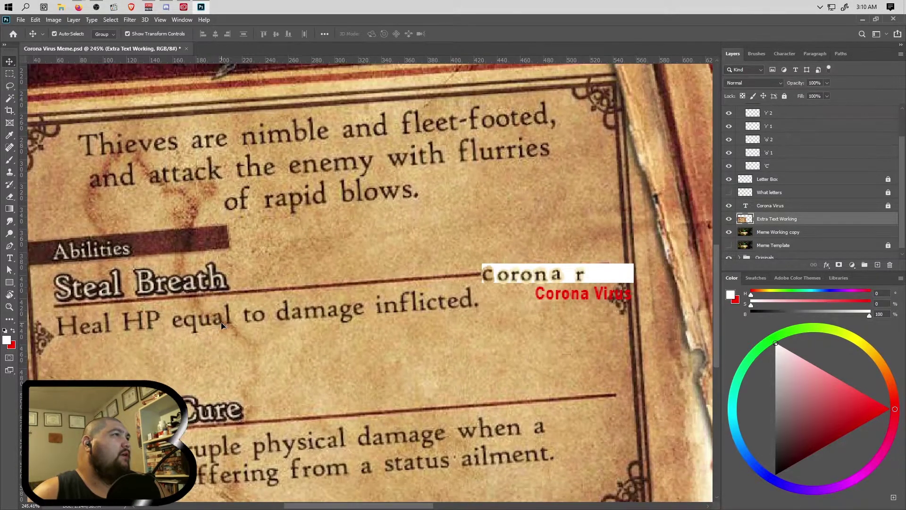
scroll(204, 293, "down", 2)
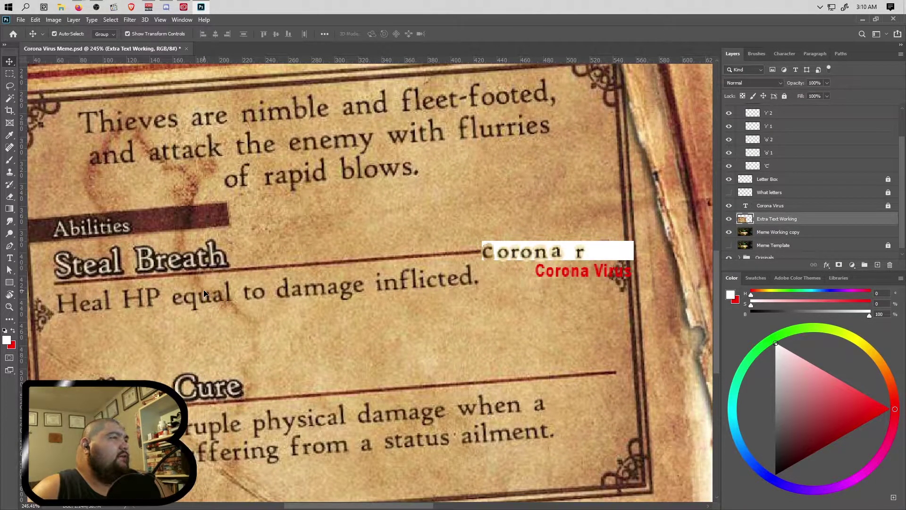
scroll(204, 292, "left", 1)
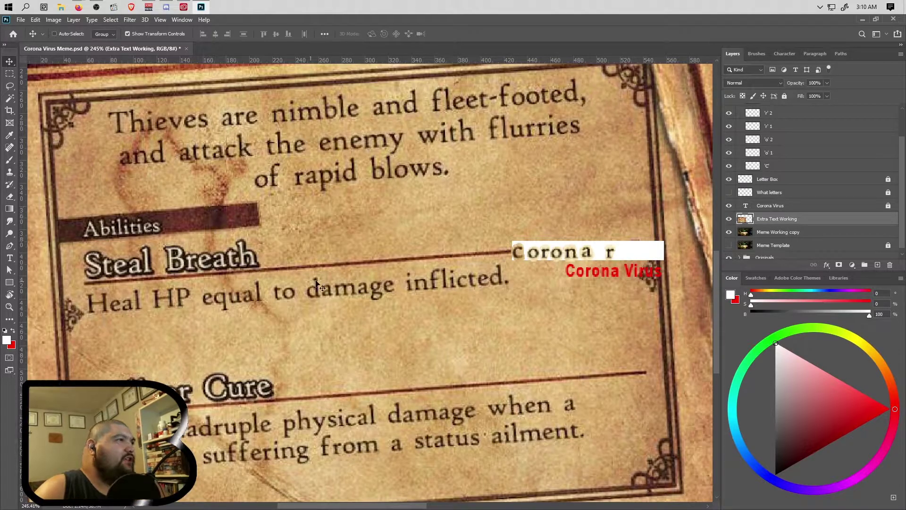
scroll(311, 230, "down", 2)
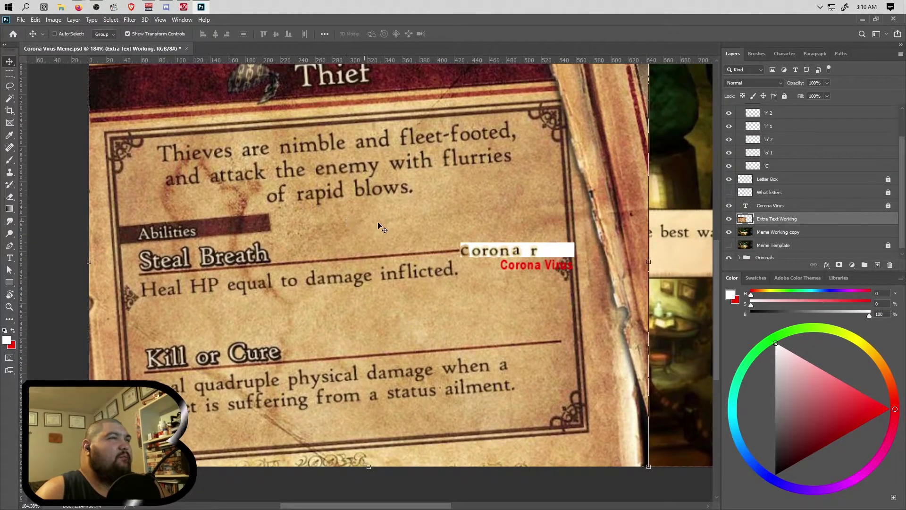
scroll(368, 277, "up", 5)
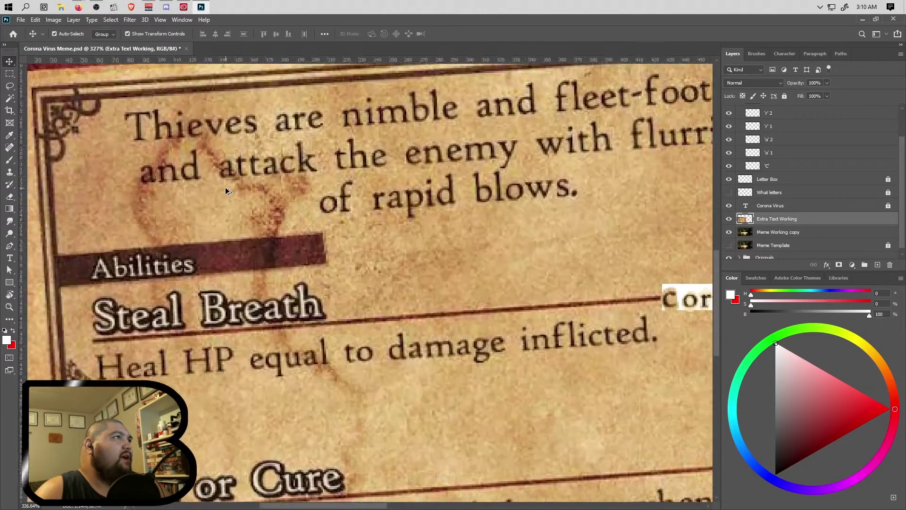
scroll(321, 208, "up", 2)
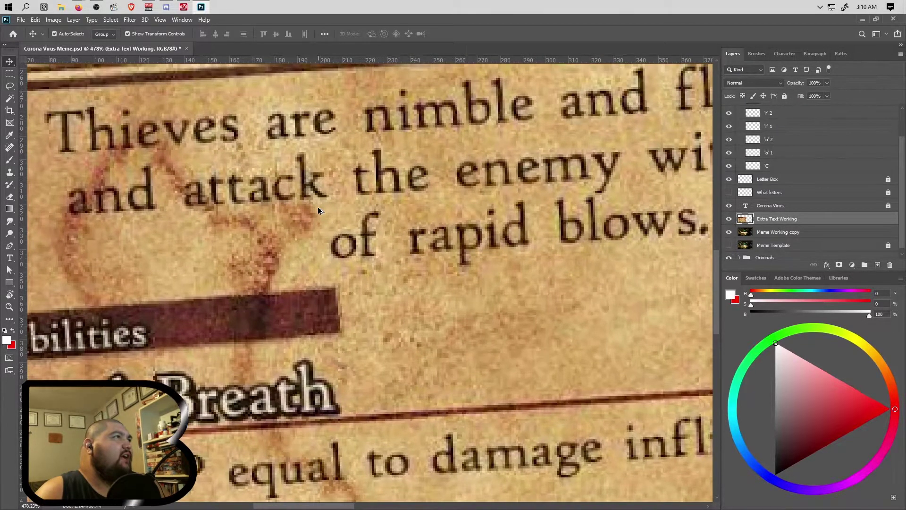
scroll(283, 198, "up", 1)
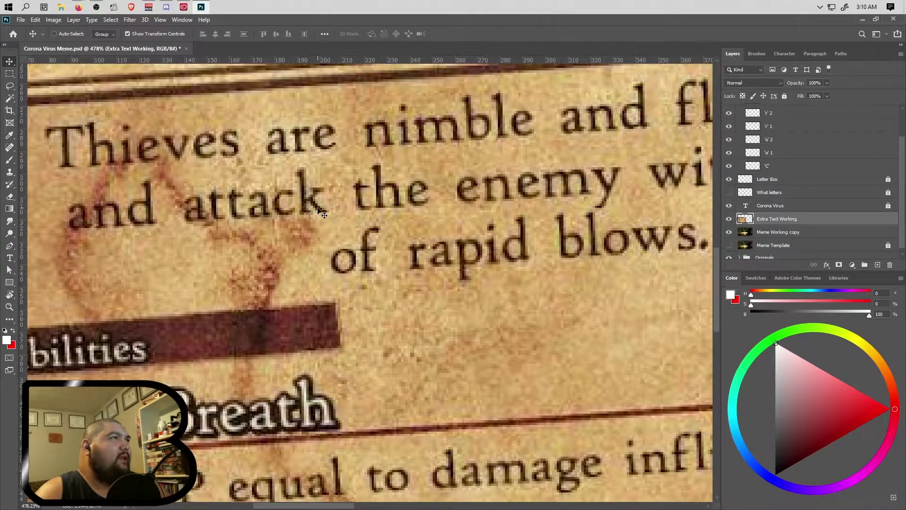
key("l")
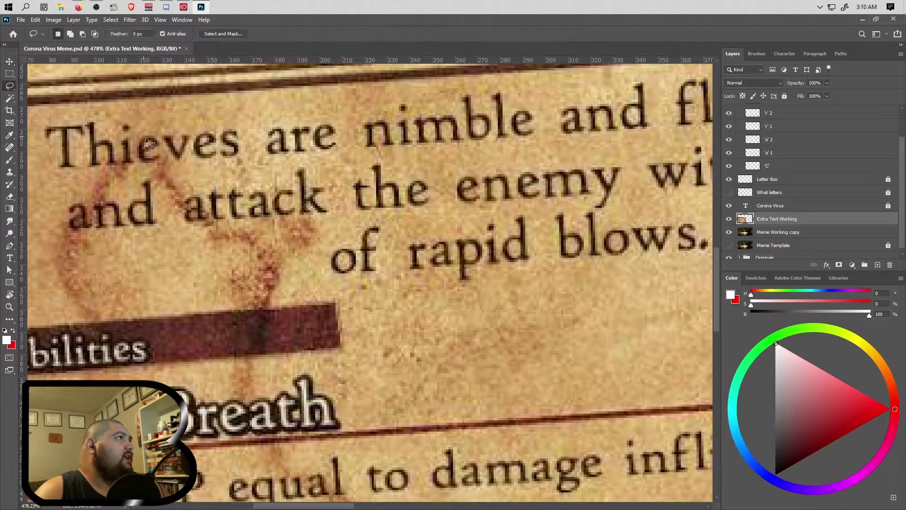
scroll(162, 152, "up", 1)
mouse_move(158, 133)
left_mouse_down()
mouse_move(174, 164)
mouse_move(196, 154)
mouse_move(200, 123)
mouse_move(160, 134)
left_mouse_up()
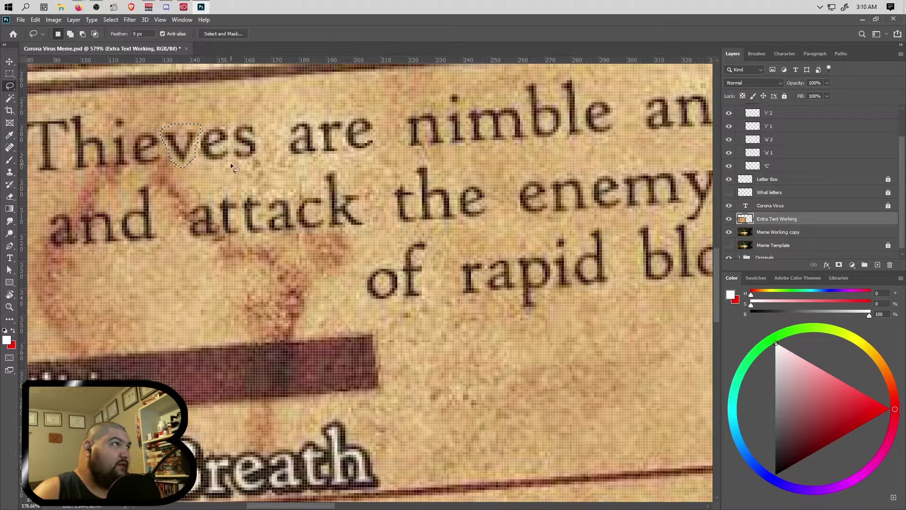
- Try to copy the lassoed v with the 'a' 1 layer active
scroll(784, 132, "up", 3)
left_click(782, 124)
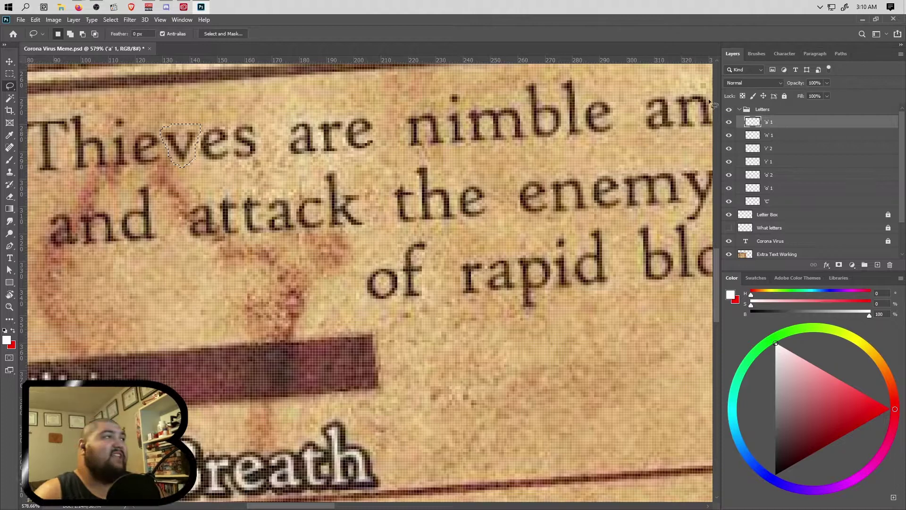
scroll(261, 161, "down", 2)
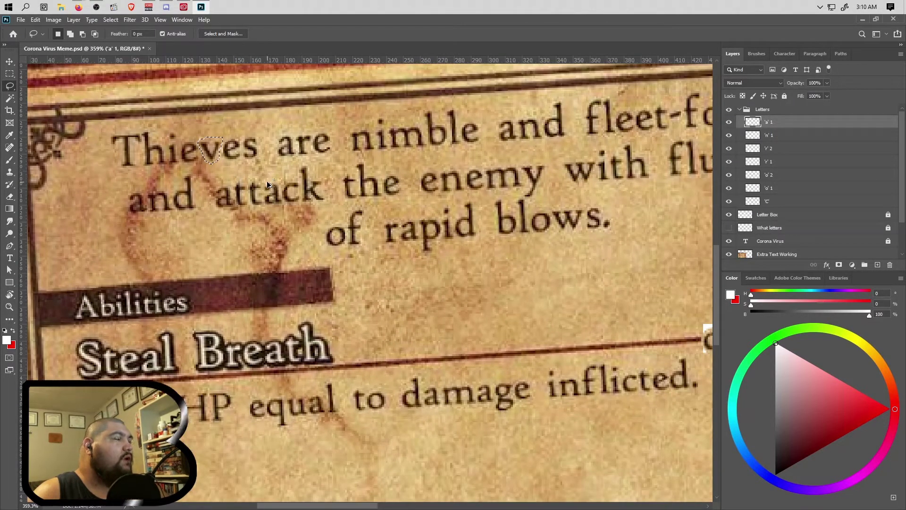
key("ctrl+c")
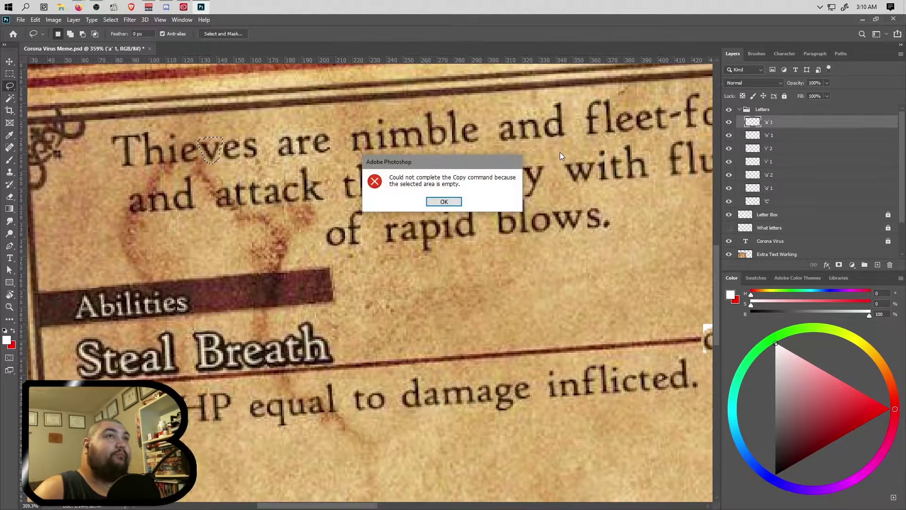
left_click(454, 202)
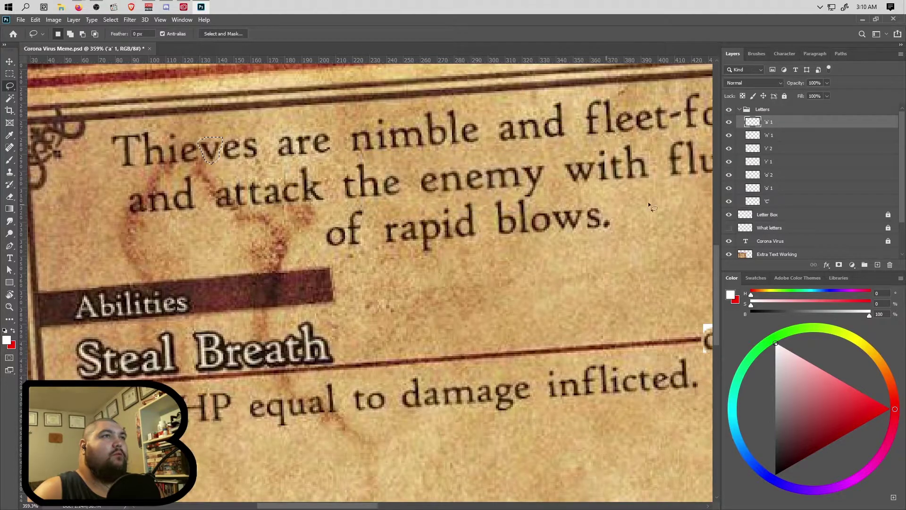
- Copy the lassoed v from Extra Text Working to a new layer above 'a' 1 and hide Extra Text Working
left_click(783, 255)
scroll(606, 195, "down", 1)
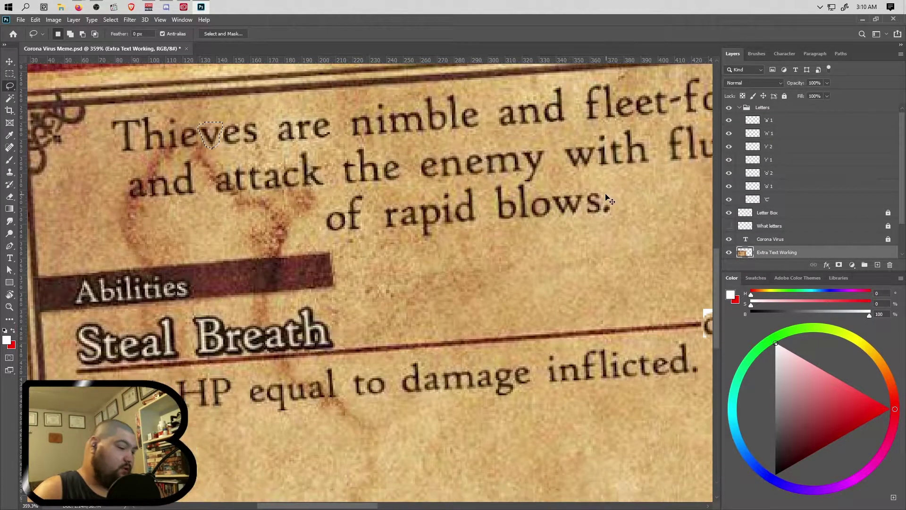
left_click(780, 122)
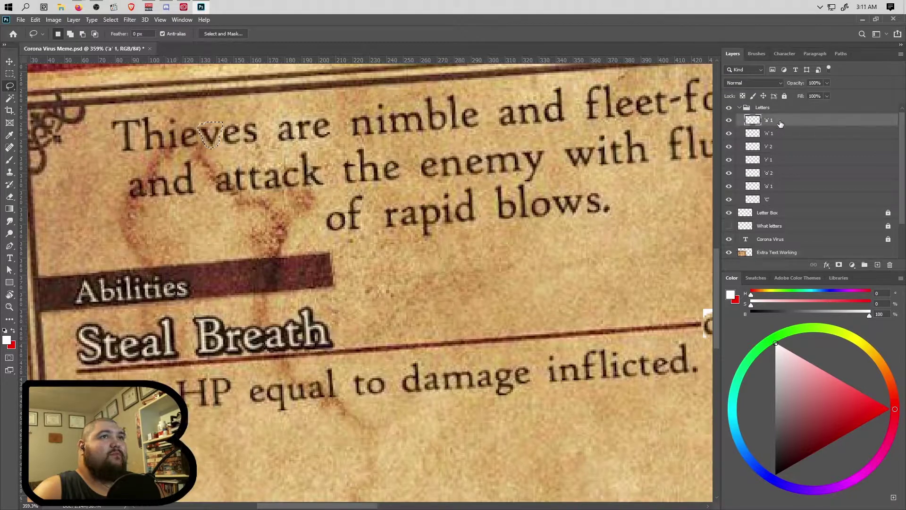
scroll(742, 243, "down", 1)
left_click(729, 241)
key("ctrl+j")
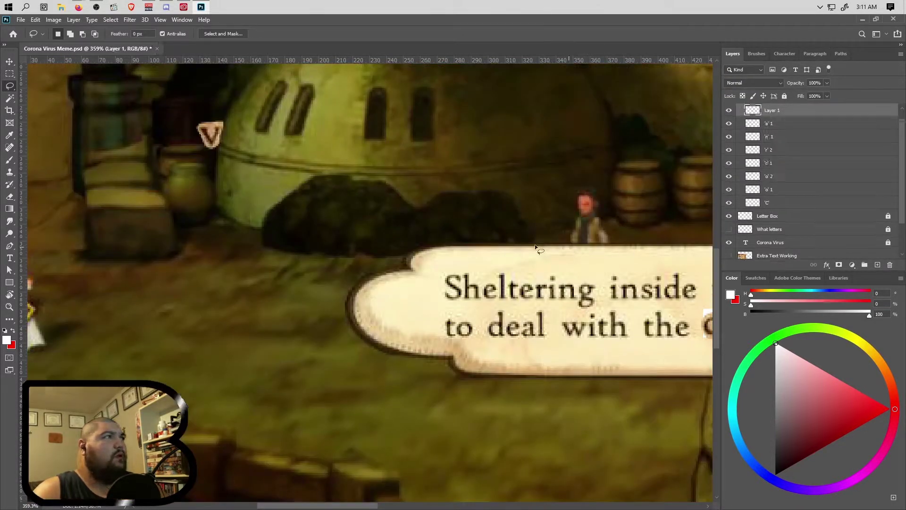
- Move the copied v into the white box, right beside the spare r after "Corona"
left_click(10, 62)
scroll(222, 175, "down", 3)
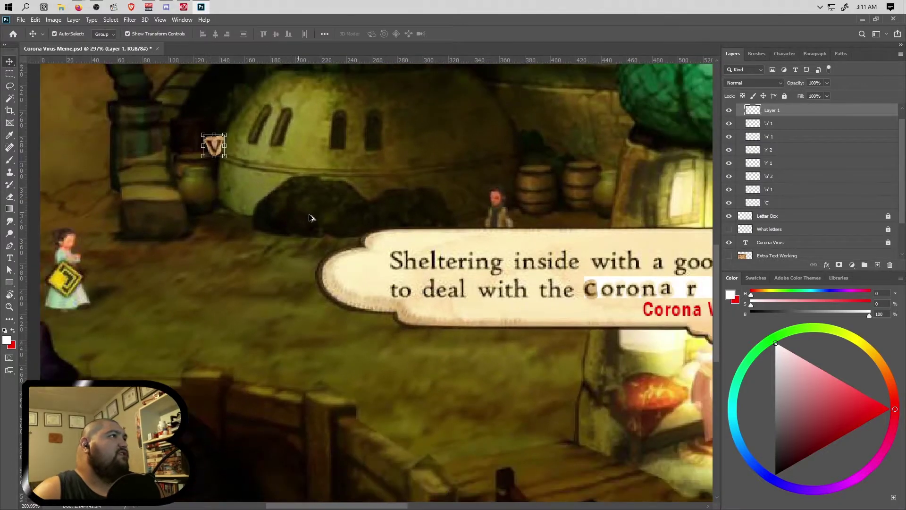
scroll(290, 217, "right", 1)
scroll(279, 220, "right", 1)
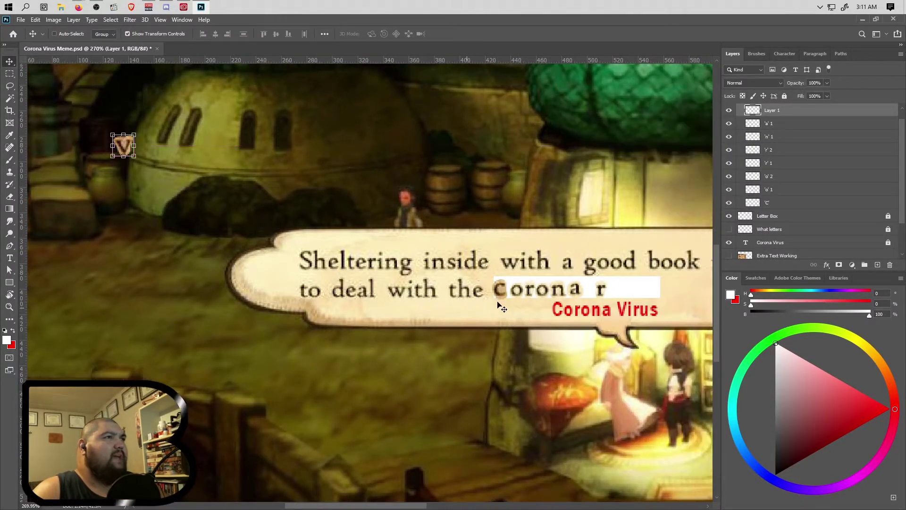
left_click_drag(164, 150, 618, 289)
scroll(740, 255, "down", 2)
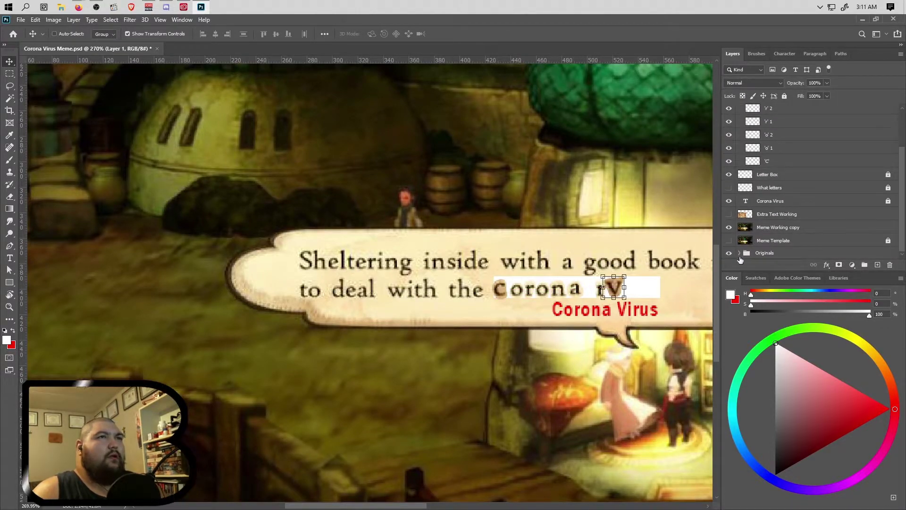
scroll(754, 244, "down", 1)
left_click(729, 202)
left_click(729, 252)
scroll(740, 193, "up", 3)
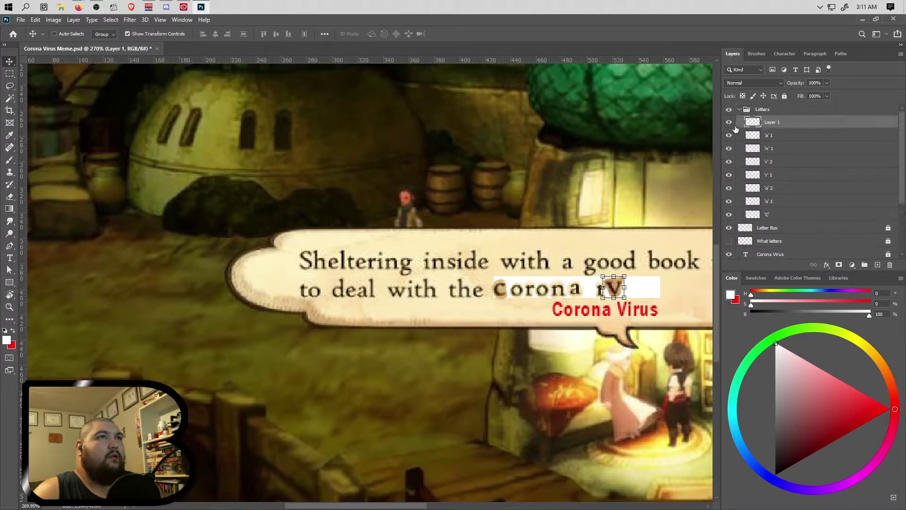
- Preview the assembled letters over the Meme Template without the Letter Box, comparing them with the original text by toggling the Letters group
left_click(729, 205)
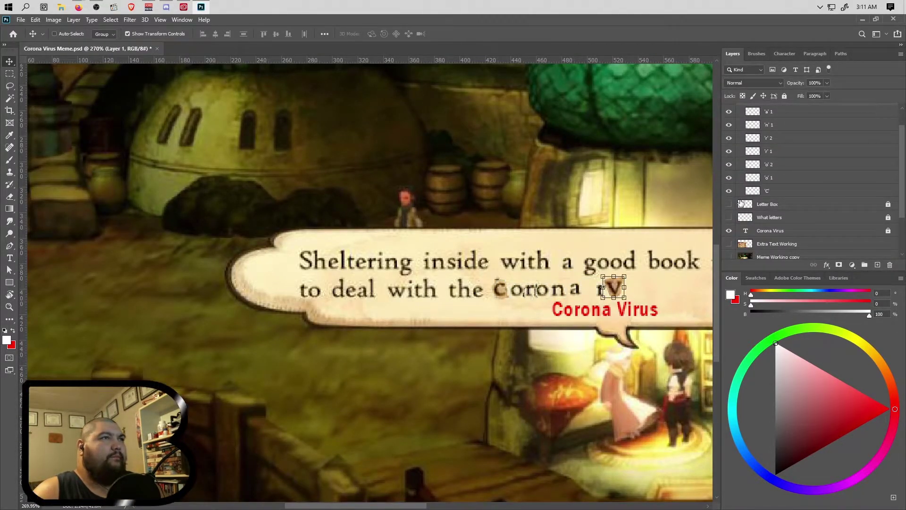
scroll(749, 139, "up", 1)
left_click(729, 109)
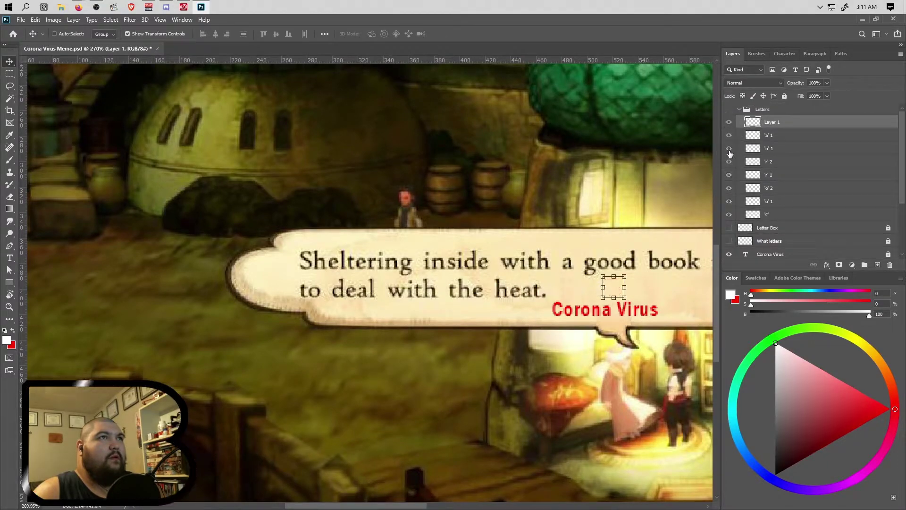
left_click(728, 109)
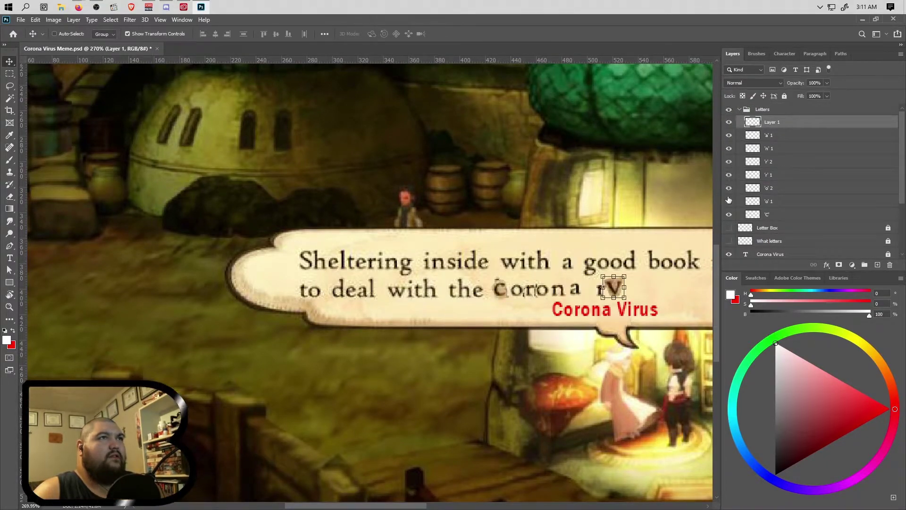
scroll(729, 203, "down", 4)
left_click(729, 253)
left_click(729, 214)
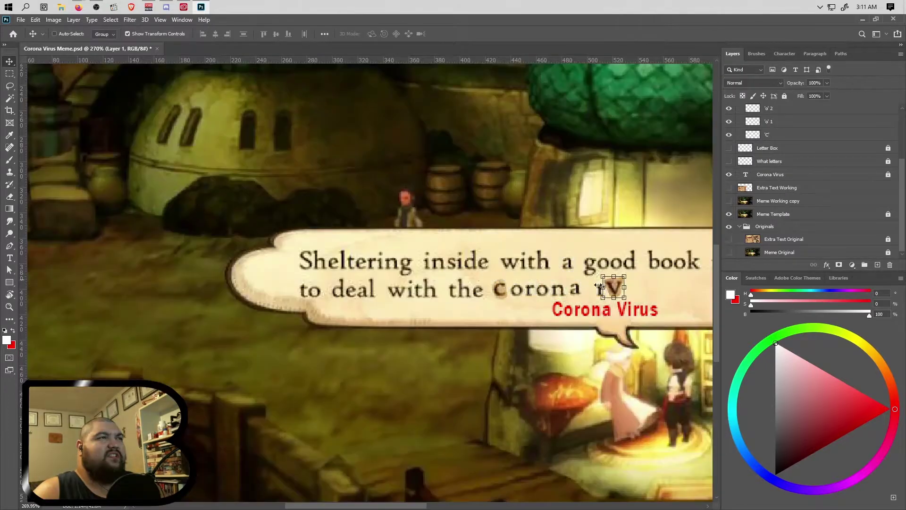
scroll(543, 300, "up", 5)
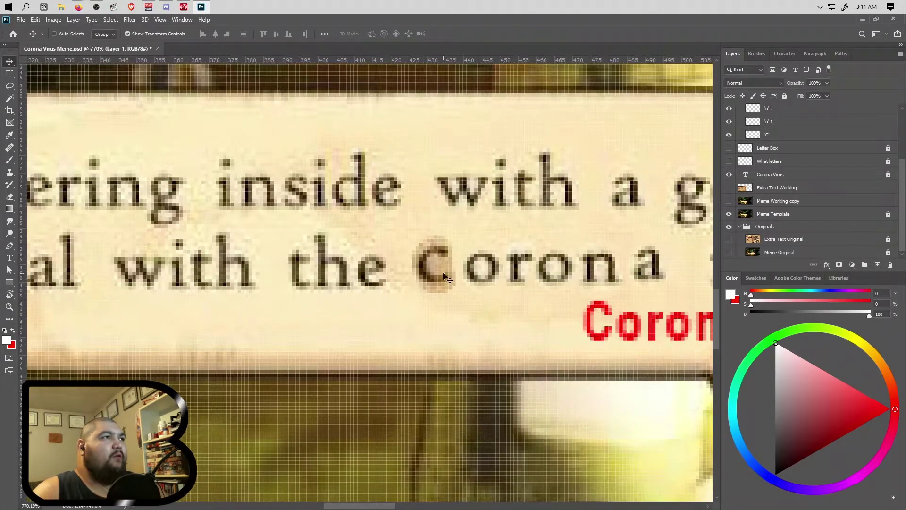
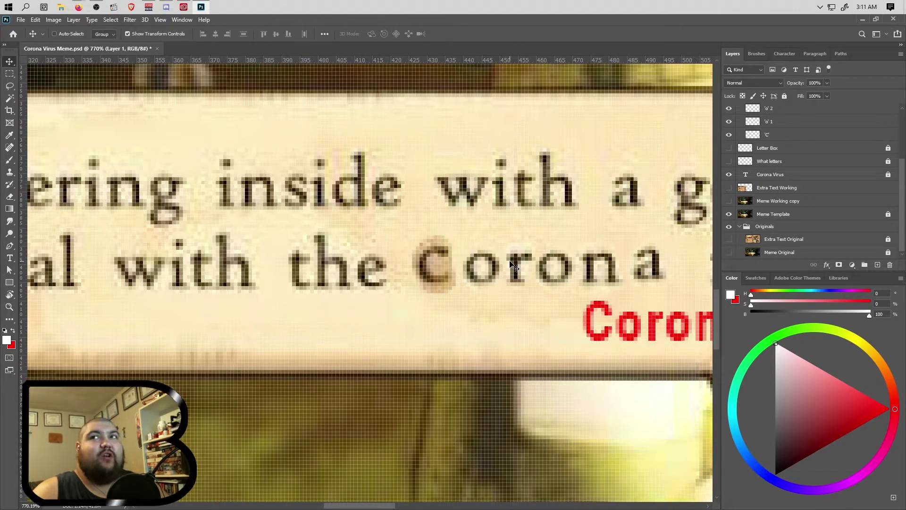
left_click(750, 83)
left_click(669, 166)
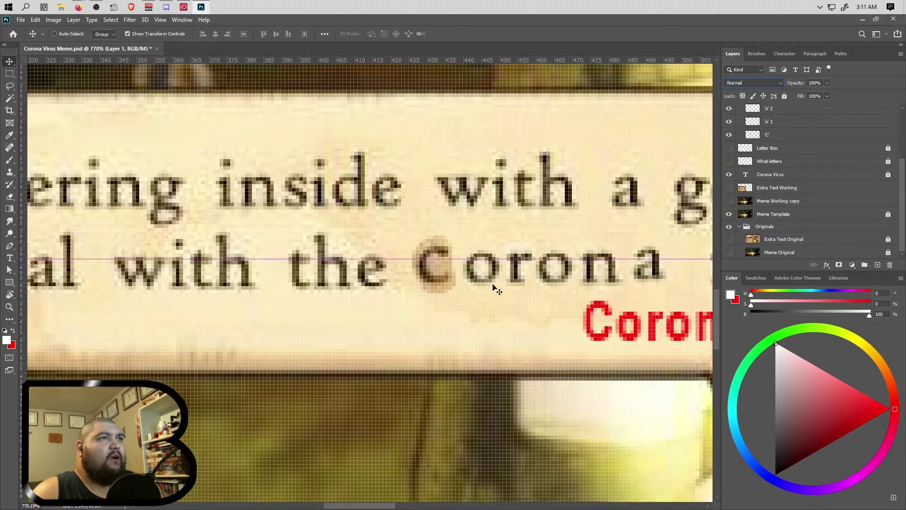
left_click(770, 121)
- Rename the copied v's layer, Layer 1, as 'V' 1 and save the document
scroll(745, 141, "up", 3)
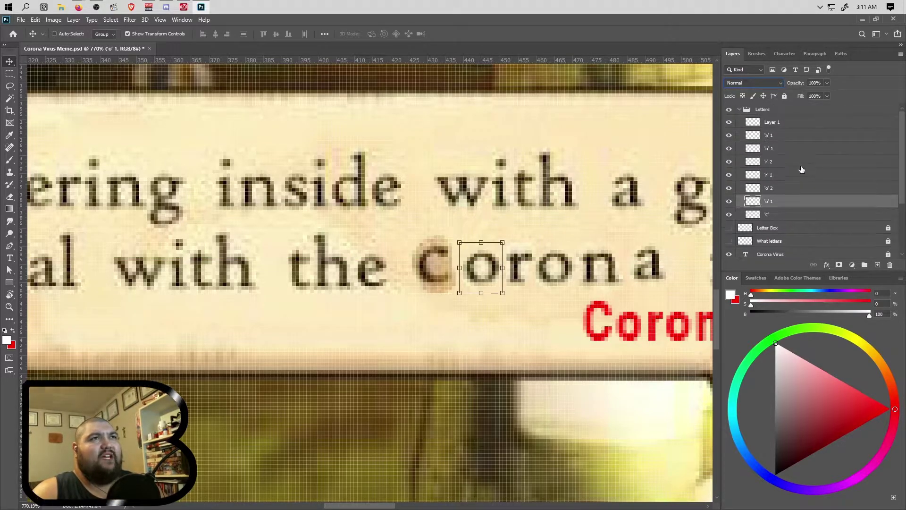
left_click(776, 123)
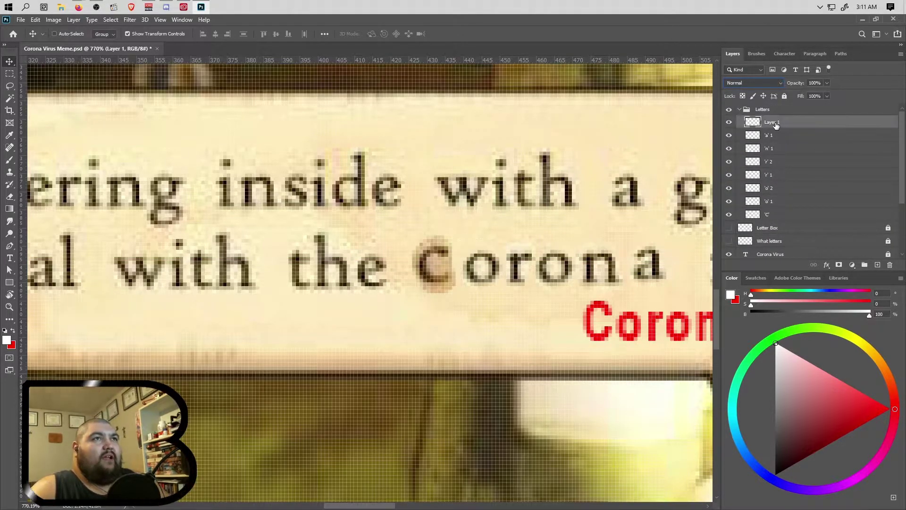
double_click(774, 122)
type("'V")
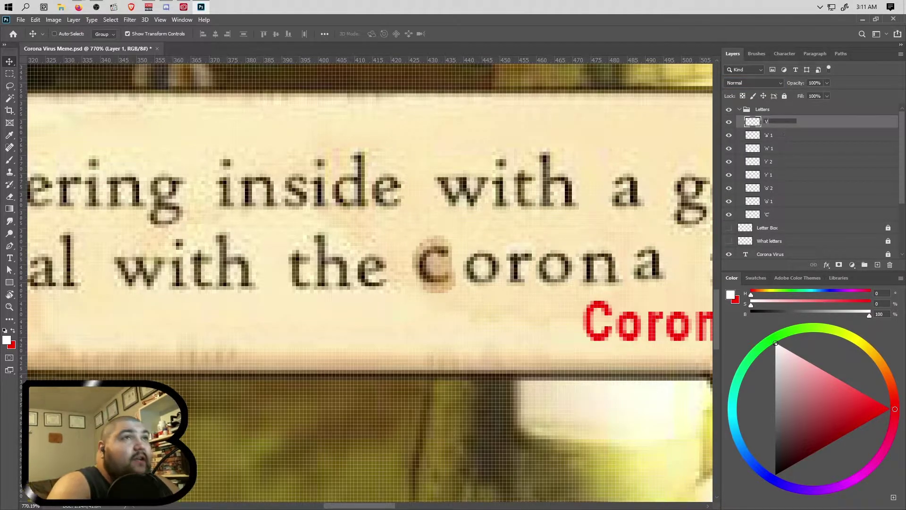
type("V' 1")
key("Return")
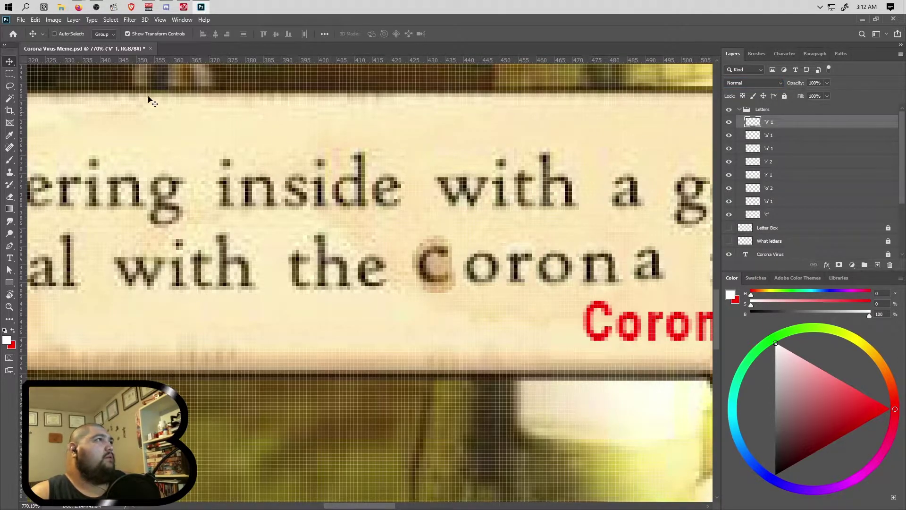
left_click(21, 19)
left_click(50, 125)
- Show the Letter Box layer and separate the overlapping letters, placing the v just after "Corona" and the spare r beyond it with a gap
scroll(303, 218, "down", 4)
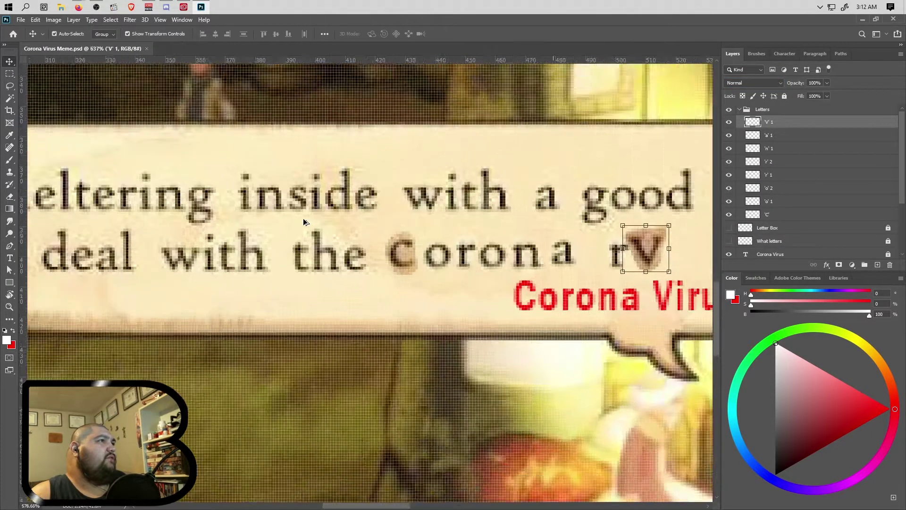
scroll(386, 286, "right", 4)
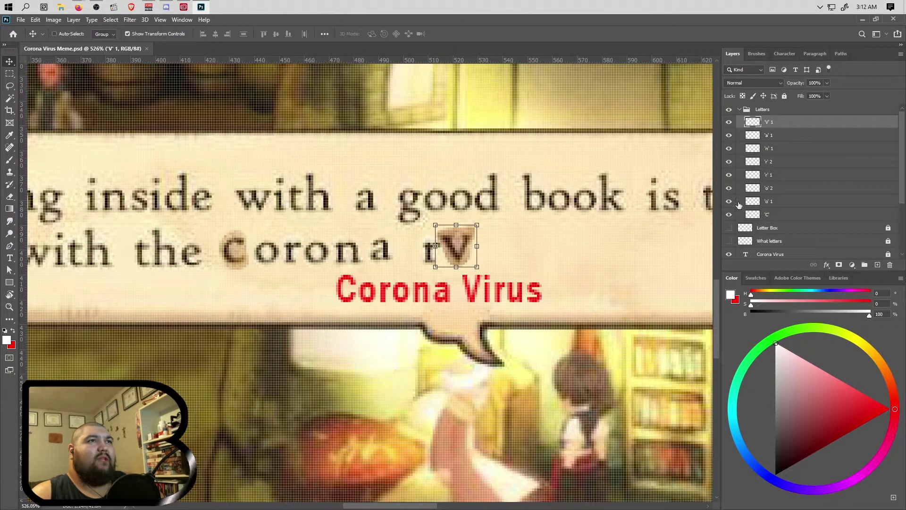
left_click(729, 228)
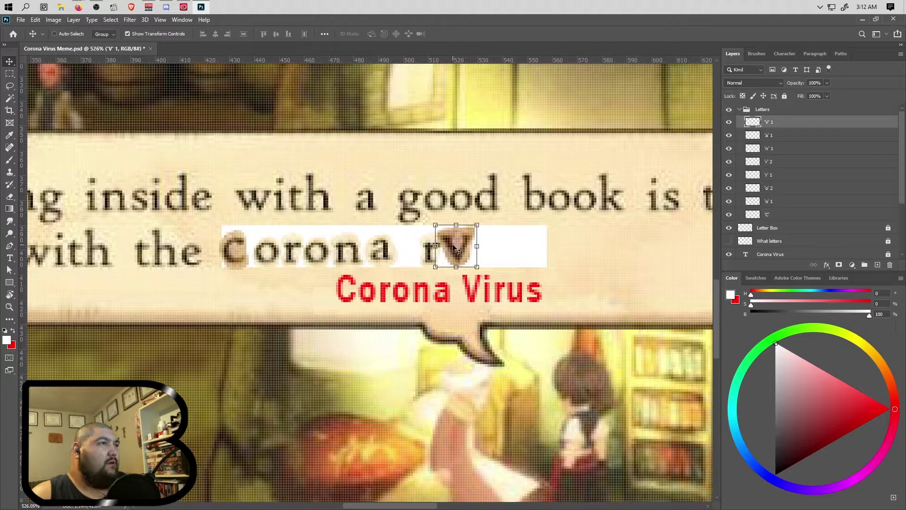
left_click_drag(456, 250, 476, 245)
left_click(774, 163)
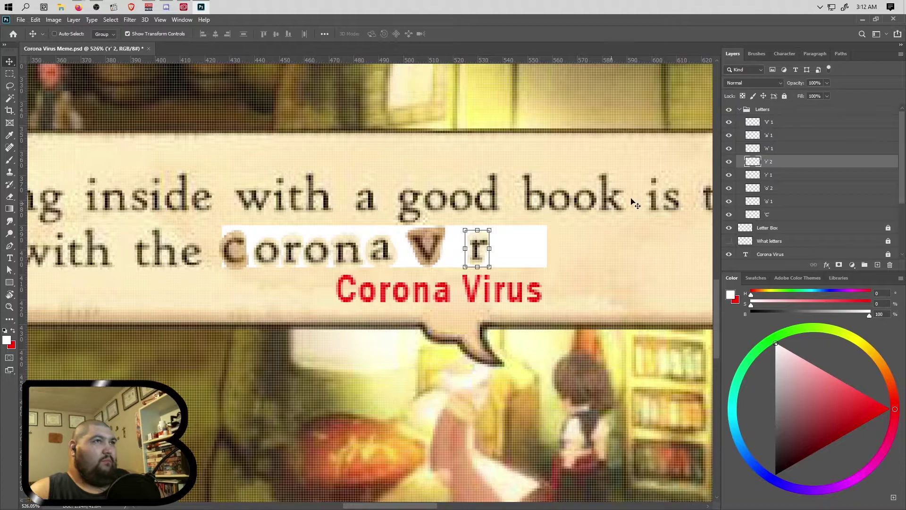
- Show Meme Working copy instead of Meme Template and lasso the letter i in the word "is" on that layer
key("l")
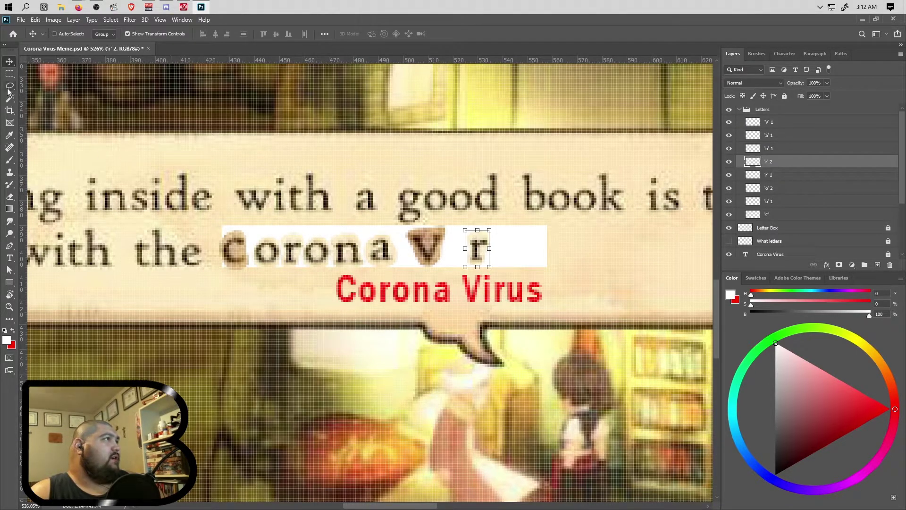
scroll(797, 245, "down", 3)
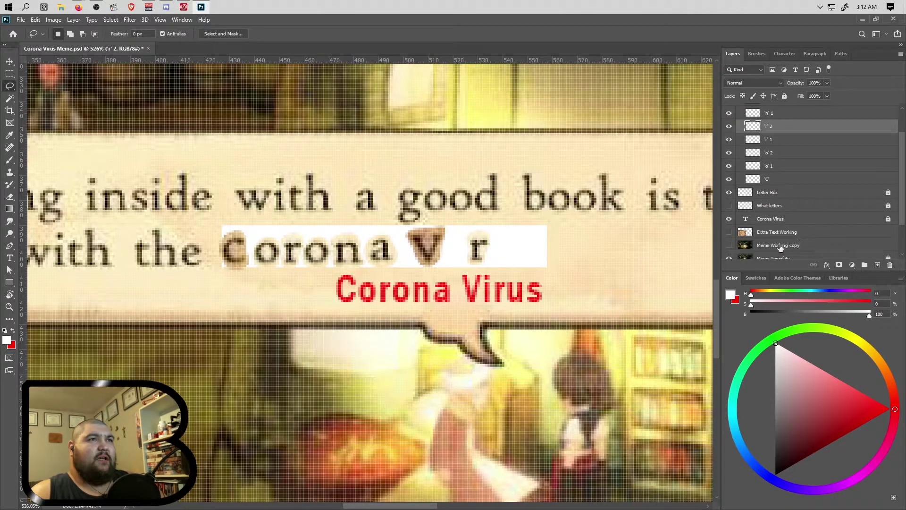
scroll(765, 245, "down", 2)
left_click(729, 223)
left_click(729, 222)
left_click(769, 223)
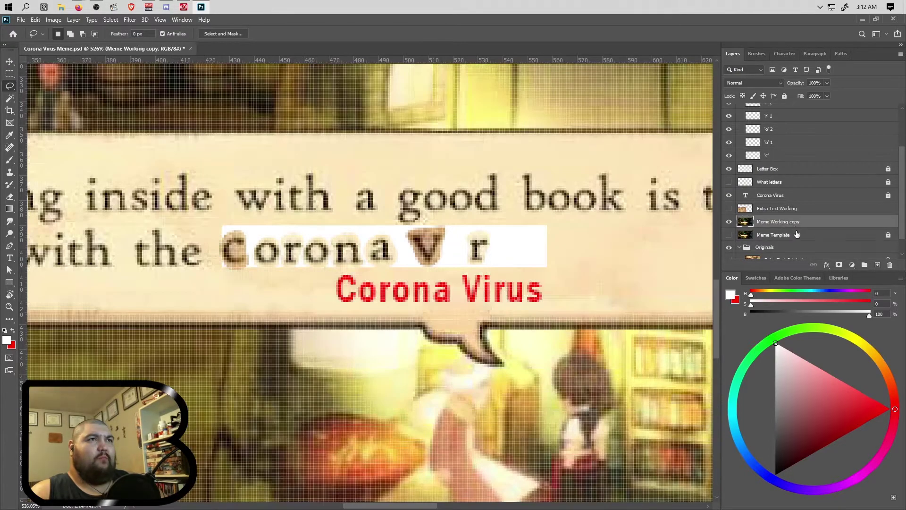
scroll(623, 241, "up", 1)
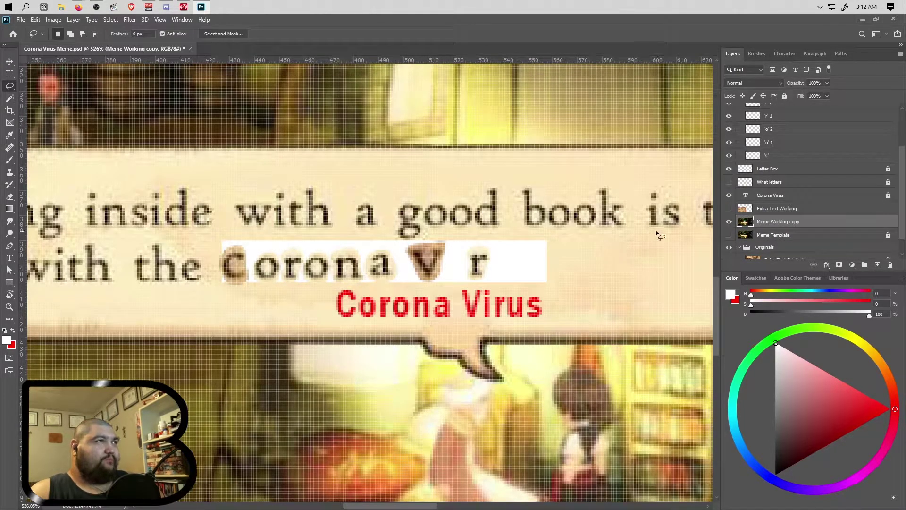
scroll(659, 236, "up", 1)
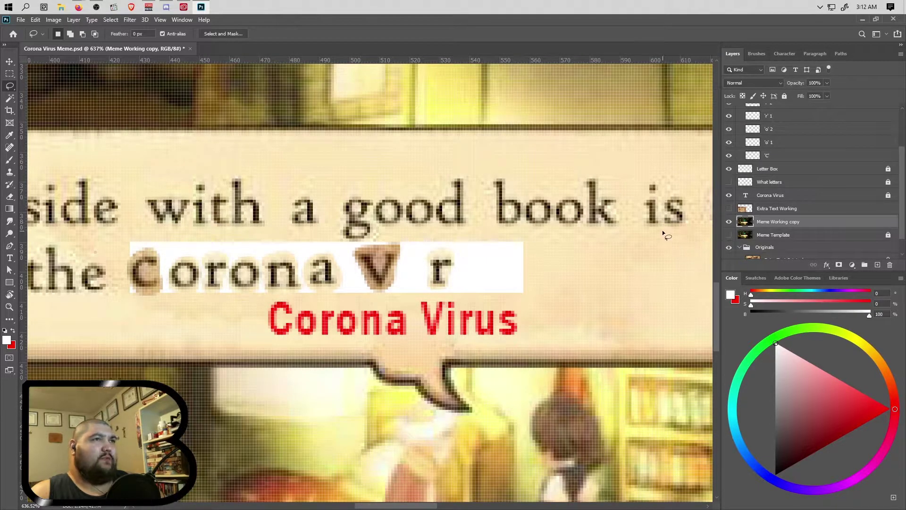
mouse_move(660, 204)
left_mouse_down()
mouse_move(646, 180)
mouse_move(639, 202)
mouse_move(661, 231)
left_mouse_up()
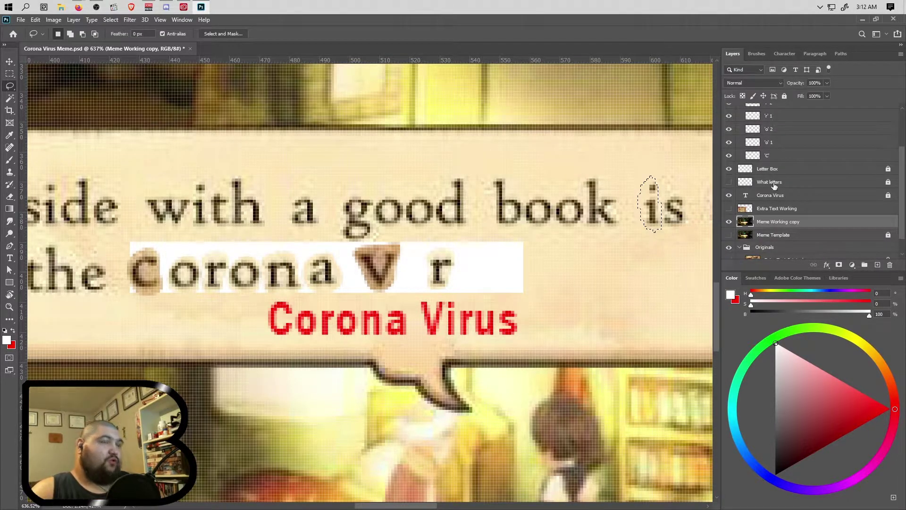
- Copy the lassoed i to a new layer atop the Letters group and name it 'i' 1
scroll(776, 141, "up", 3)
left_click(776, 112)
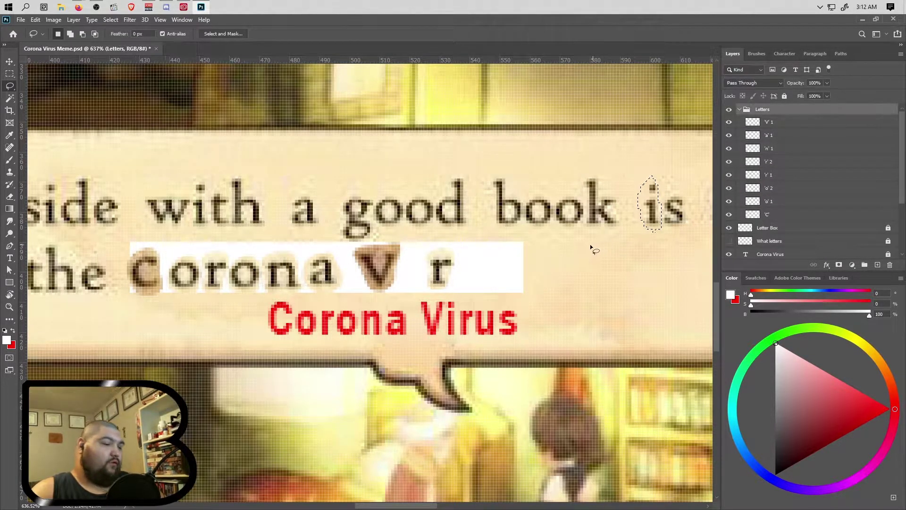
key("ctrl+j")
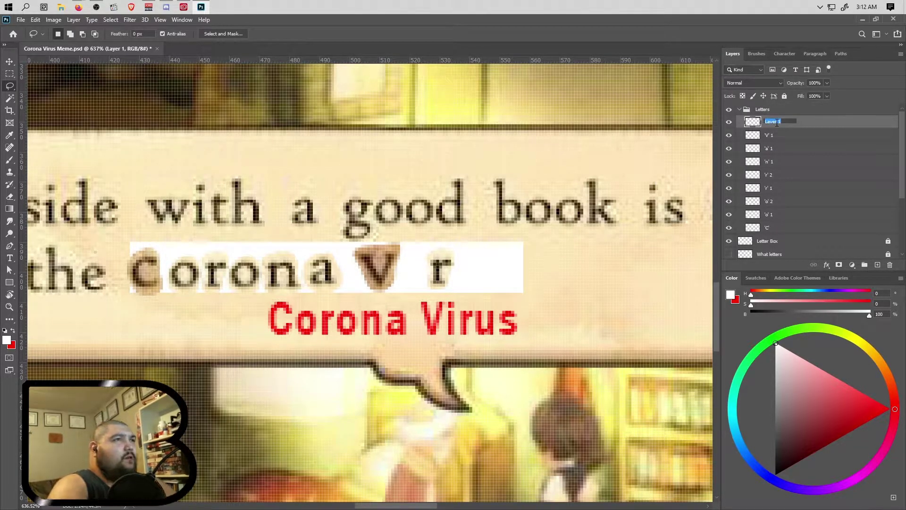
left_click(777, 122)
type("'i'1")
key("Return")
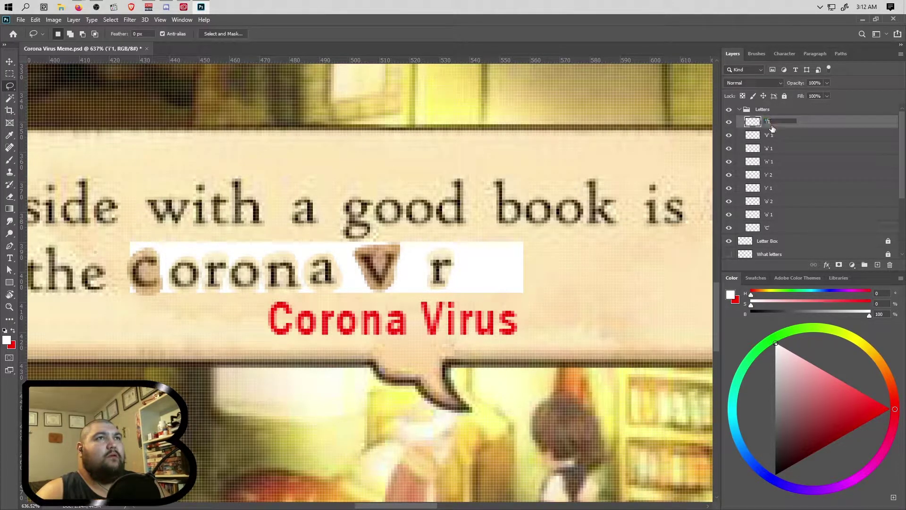
key("Return")
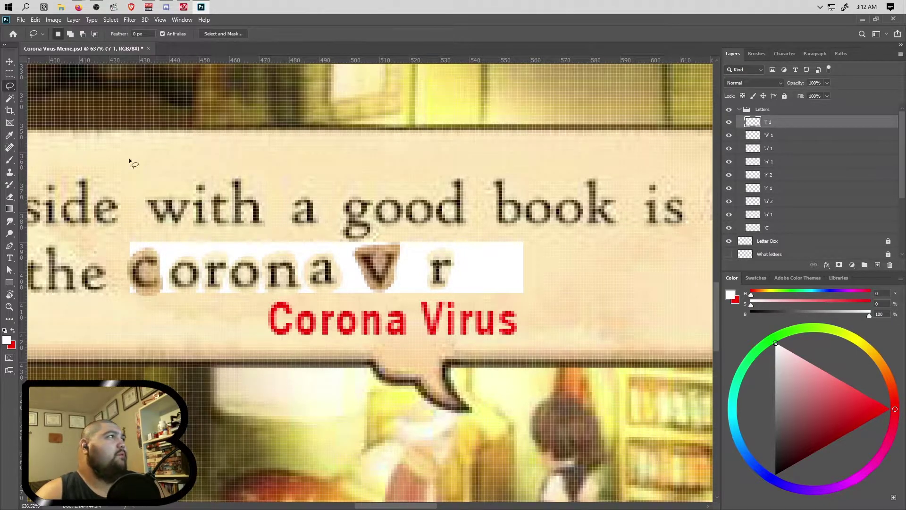
- Move the copied i into the white box between the v and the r, and save the document
left_click(10, 66)
left_click_drag(646, 207, 382, 270)
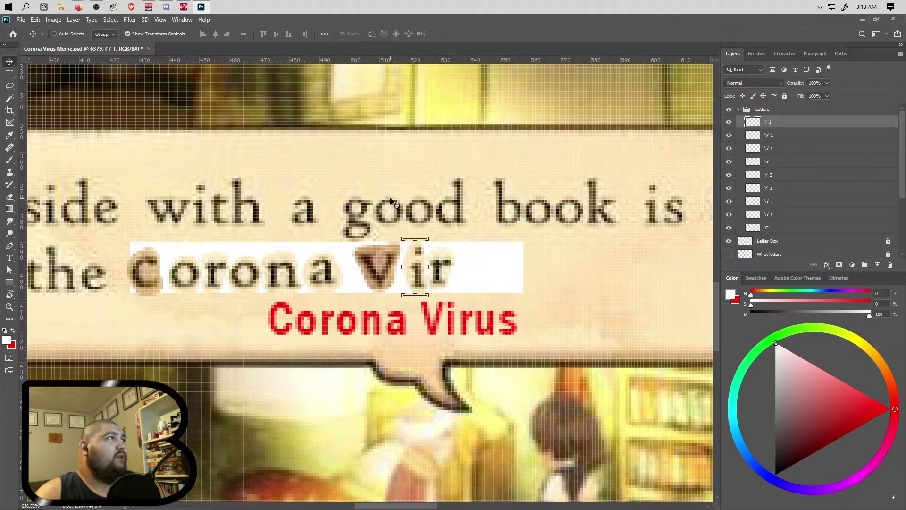
key("ctrl+s")
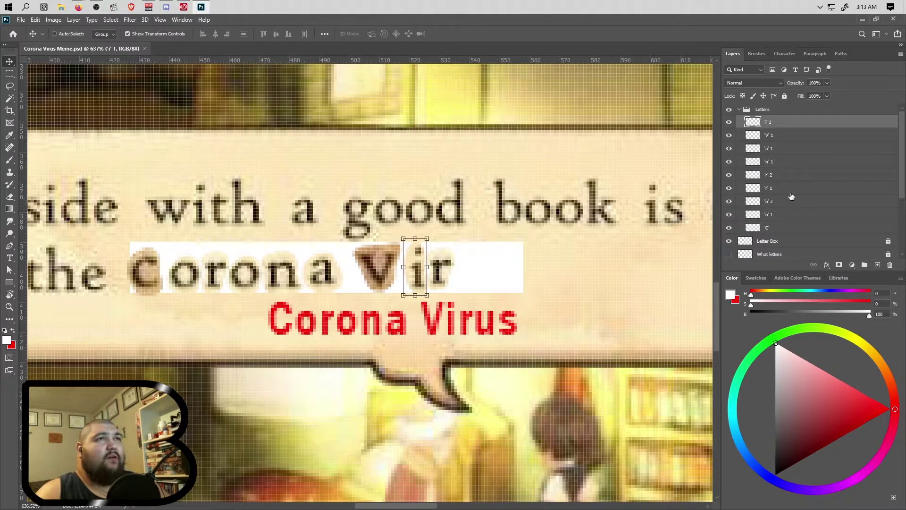
- Show the Extra Text Working layer and lasso the letter u in the word "flurries"
scroll(736, 207, "down", 3)
left_click(729, 198)
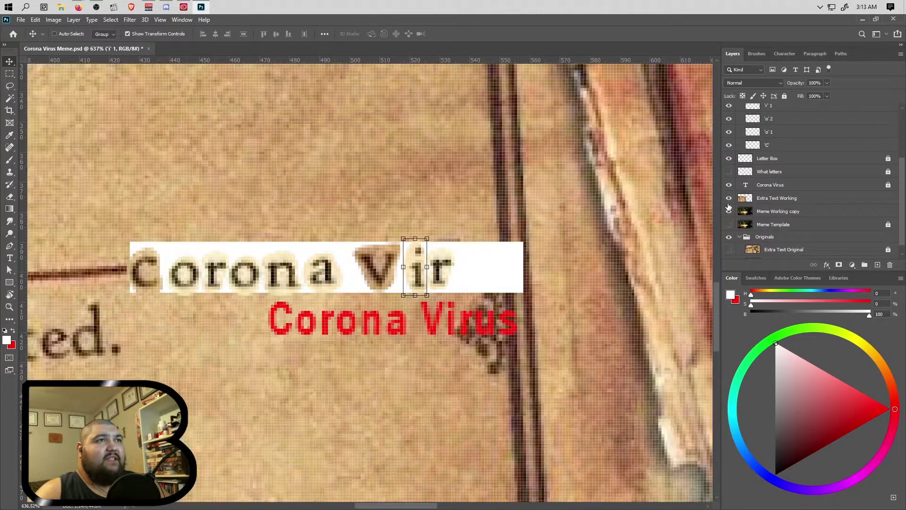
scroll(250, 279, "down", 5)
scroll(210, 301, "left", 1)
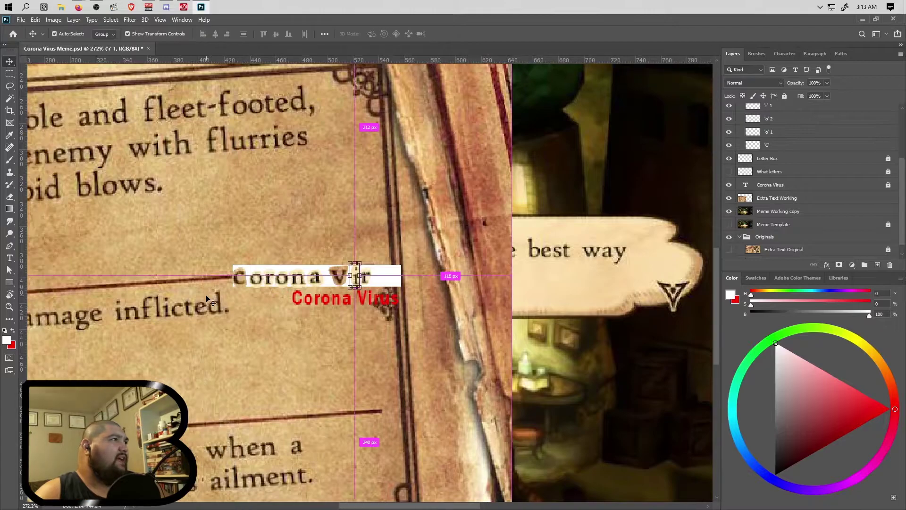
scroll(253, 233, "left", 2)
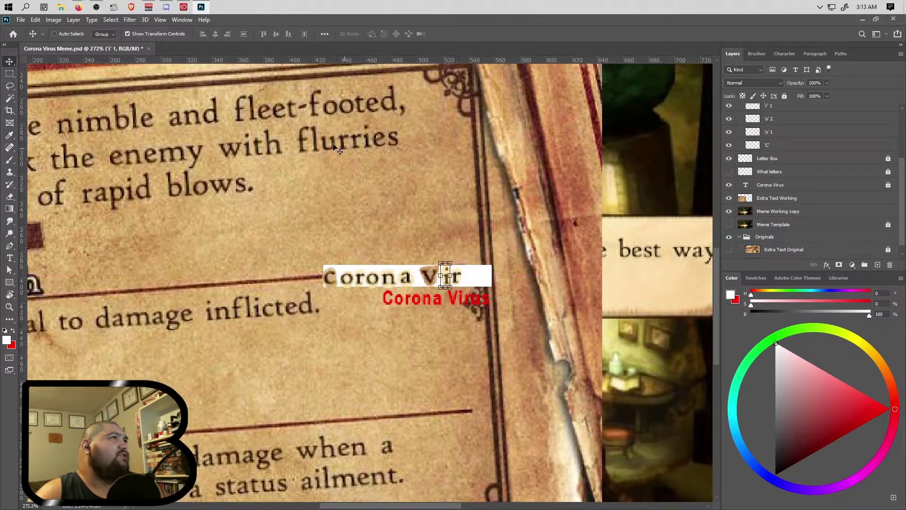
scroll(346, 145, "up", 4)
key("l")
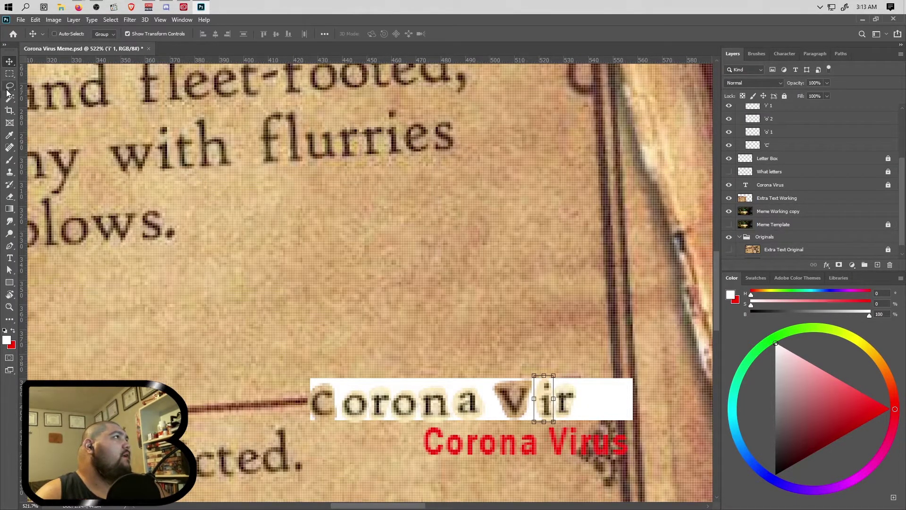
left_click_drag(305, 130, 309, 161)
key("ctrl+d")
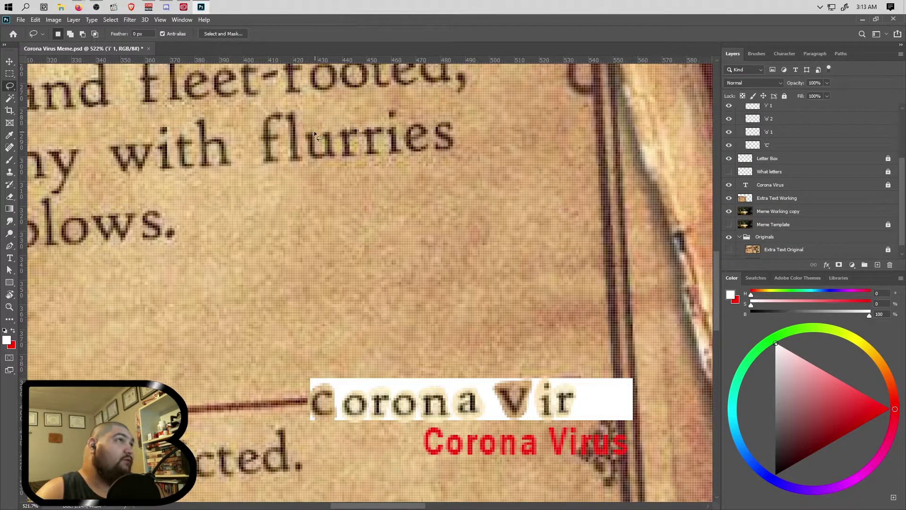
mouse_move(306, 152)
left_mouse_down()
mouse_move(340, 152)
mouse_move(335, 133)
mouse_move(315, 123)
left_mouse_up()
- Copy the lassoed u from Extra Text Working to a new layer and hide Extra Text Working
key("ctrl+c")
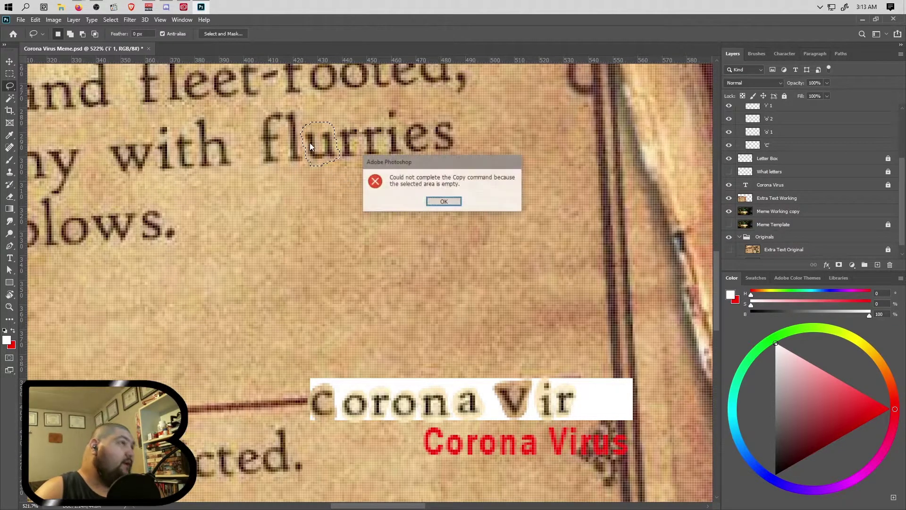
left_click(454, 203)
left_click(782, 199)
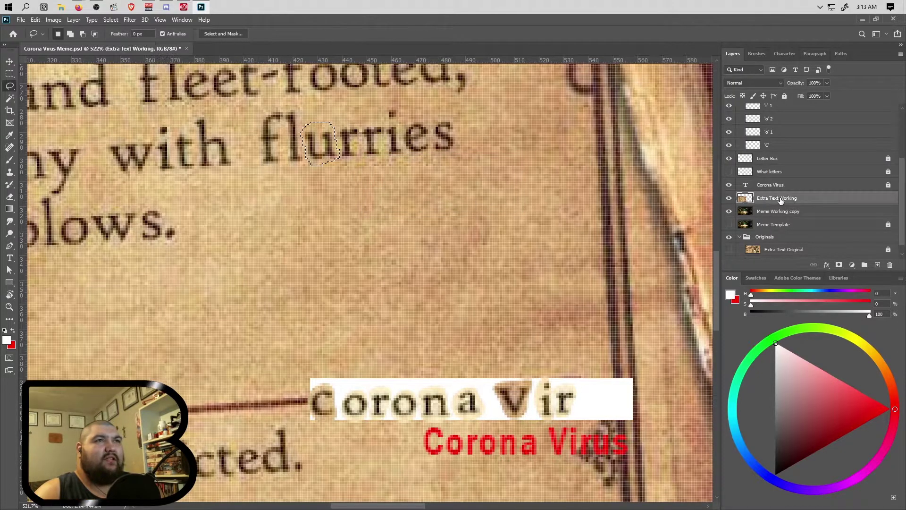
left_click(728, 197)
key("ctrl+v")
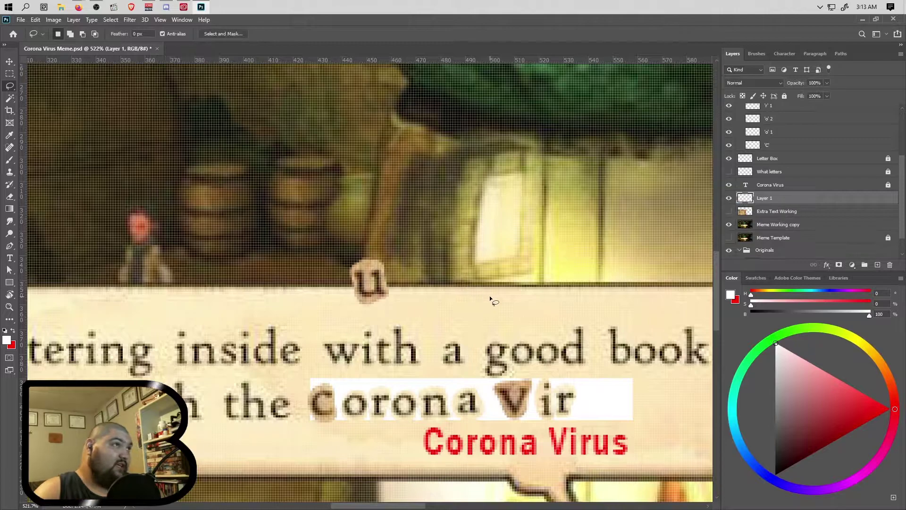
- Move the copied u after the r in the white box, place its layer atop the Letters group, and name it 'u' 1
key("v")
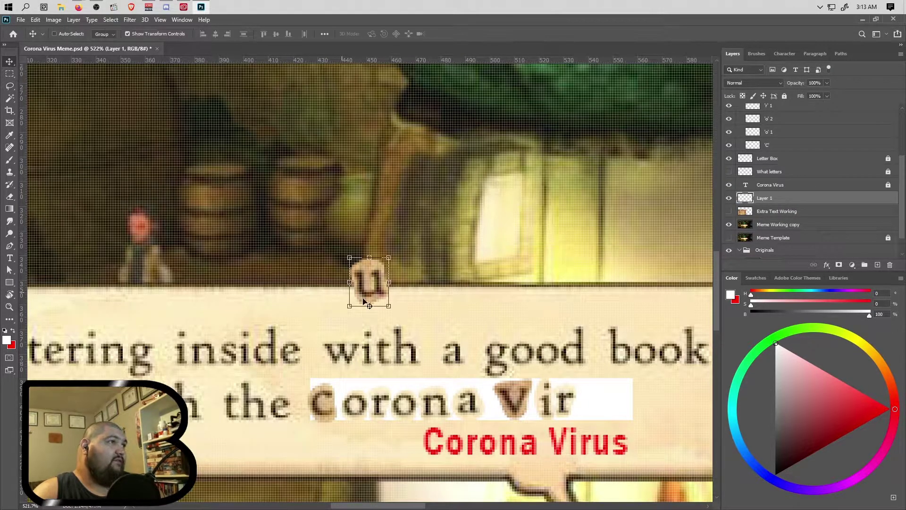
mouse_move(373, 282)
left_mouse_down()
mouse_move(463, 323)
mouse_move(593, 407)
left_mouse_up()
left_click_drag(774, 207, 770, 123)
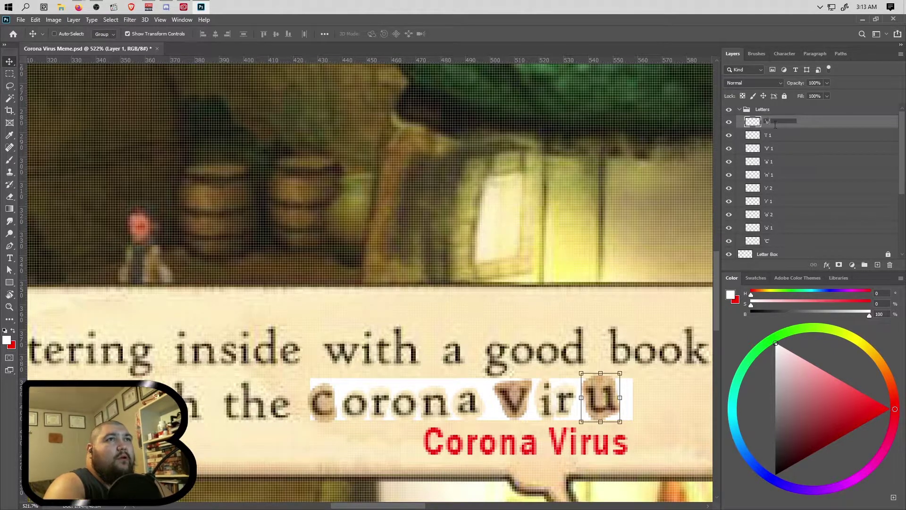
type("'u' 1")
key("Return")
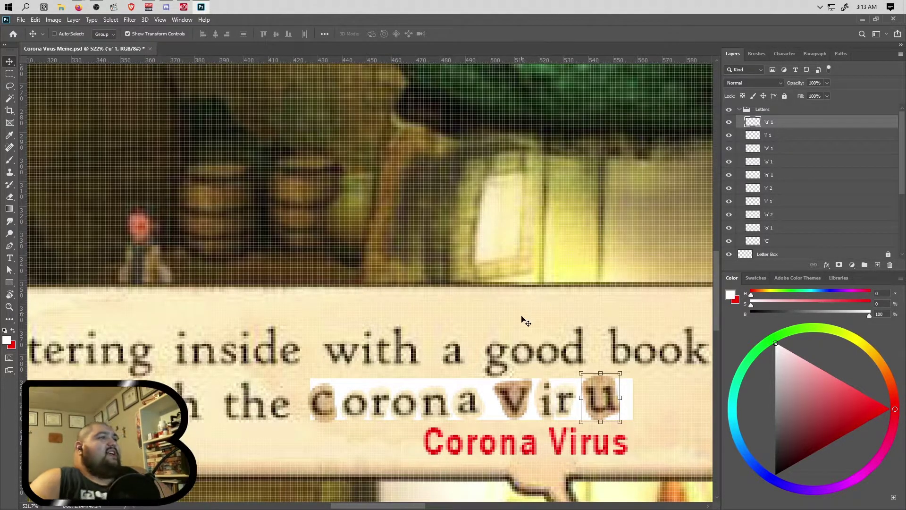
- Lasso the letter s in the word "inside" on the Meme Working copy layer
scroll(279, 409, "down", 1)
scroll(279, 409, "down", 3)
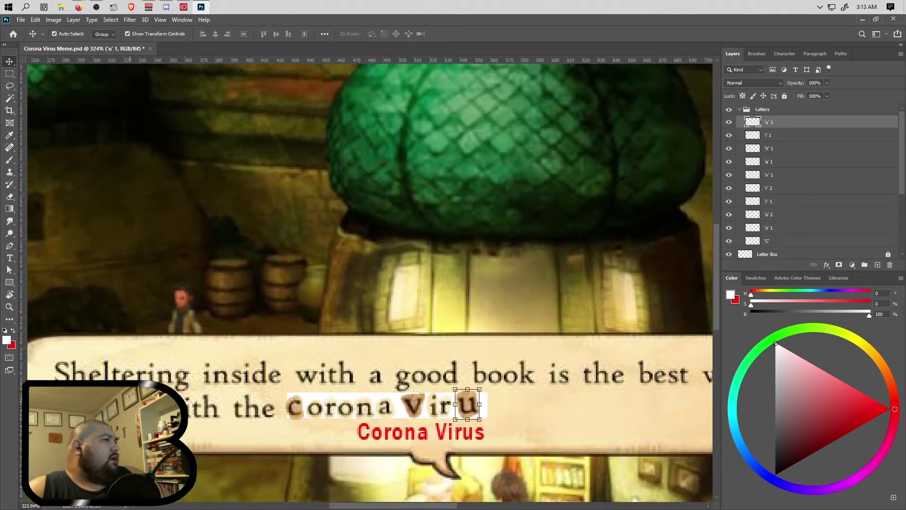
scroll(259, 420, "down", 3)
scroll(258, 420, "down", 1)
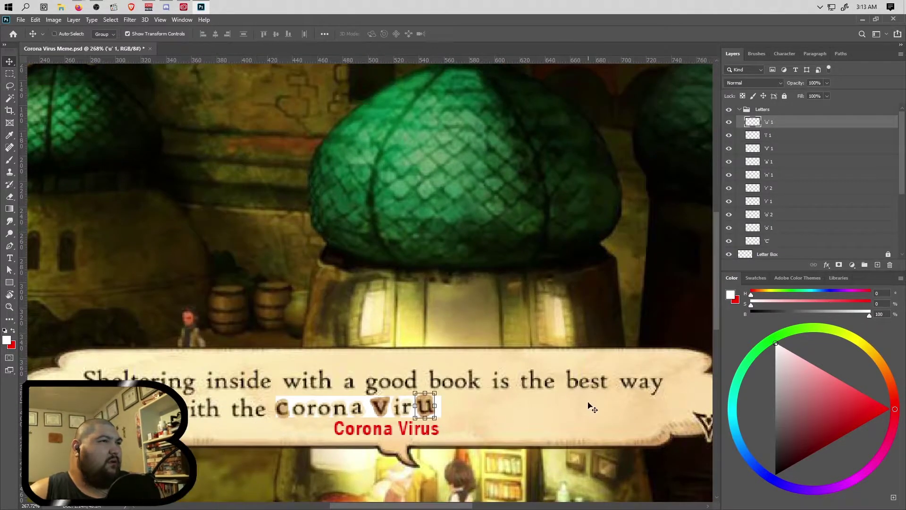
scroll(597, 401, "up", 3)
scroll(599, 395, "up", 2)
scroll(470, 388, "down", 2)
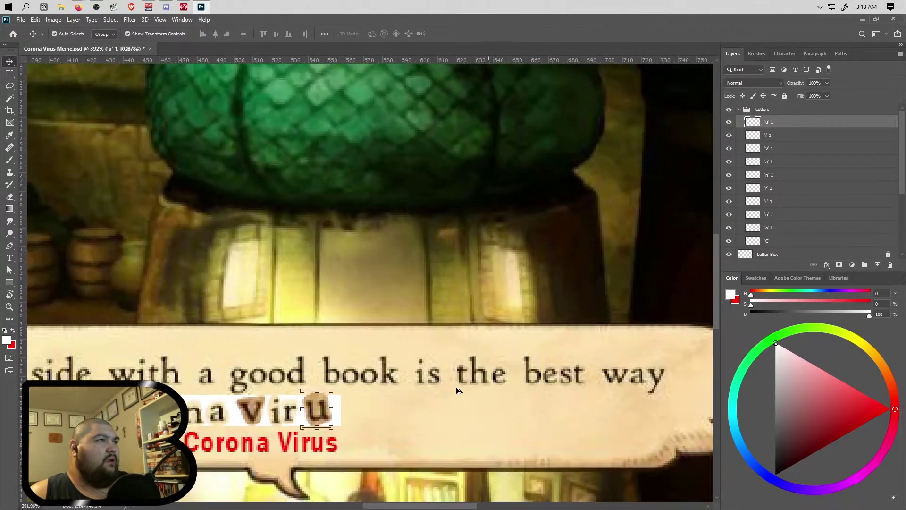
scroll(71, 415, "left", 1)
scroll(76, 392, "up", 5)
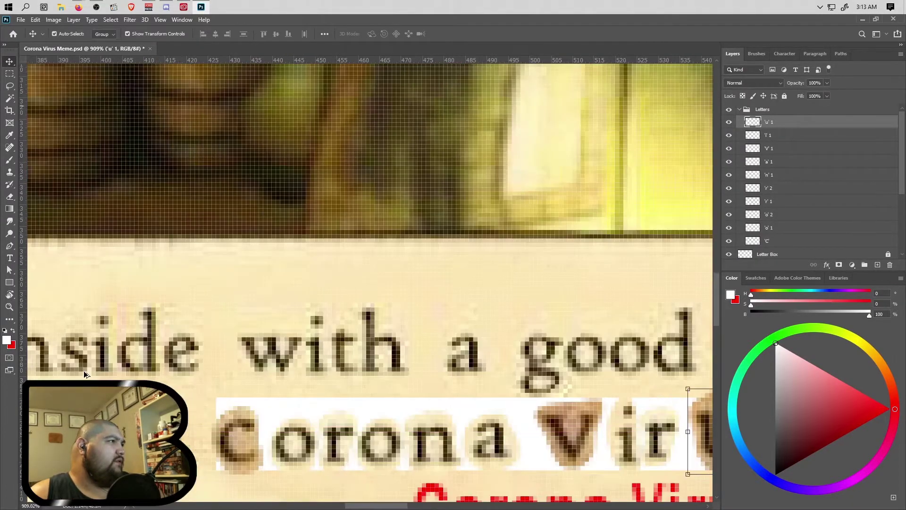
left_click_drag(62, 368, 77, 390)
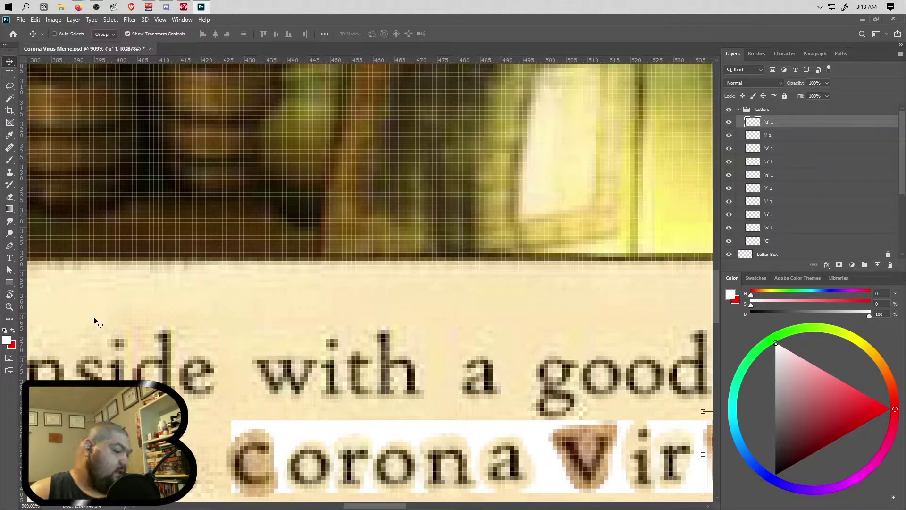
key("l")
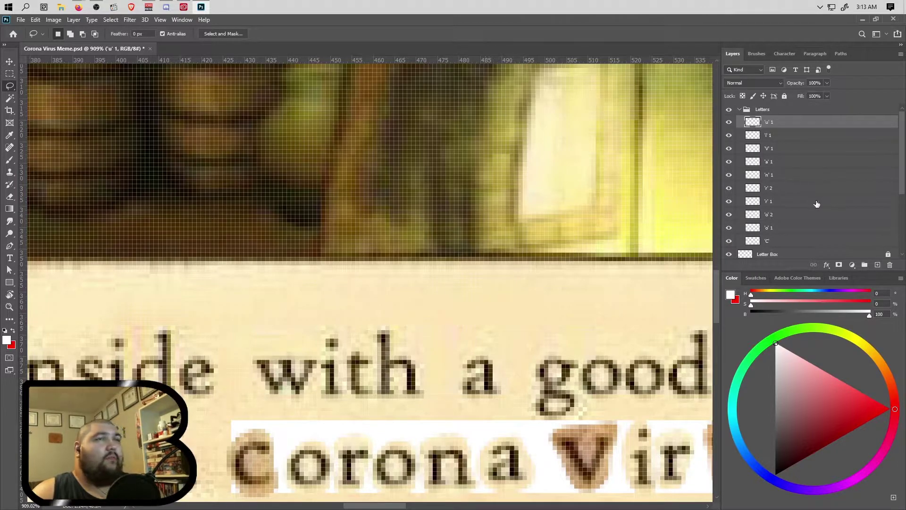
scroll(807, 203, "down", 3)
left_click(795, 237)
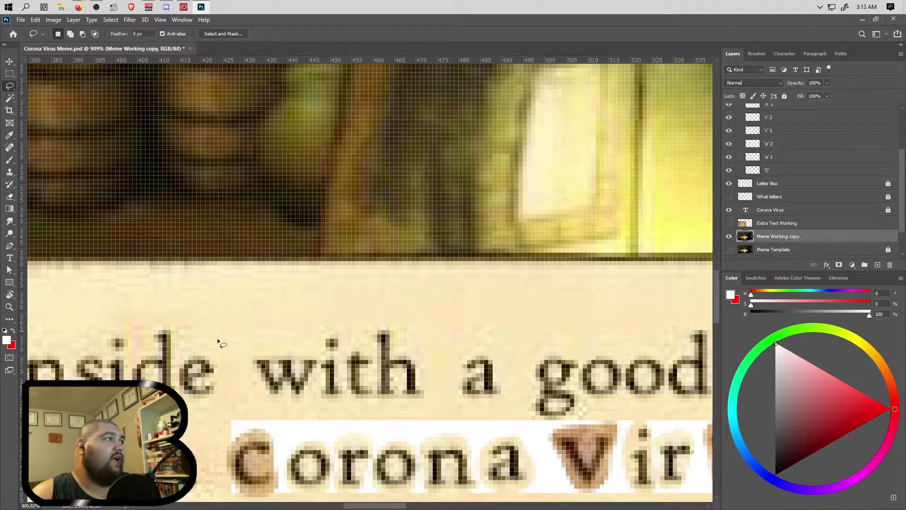
mouse_move(86, 347)
left_mouse_down()
mouse_move(69, 391)
mouse_move(102, 401)
mouse_move(106, 371)
mouse_move(88, 354)
left_mouse_up()
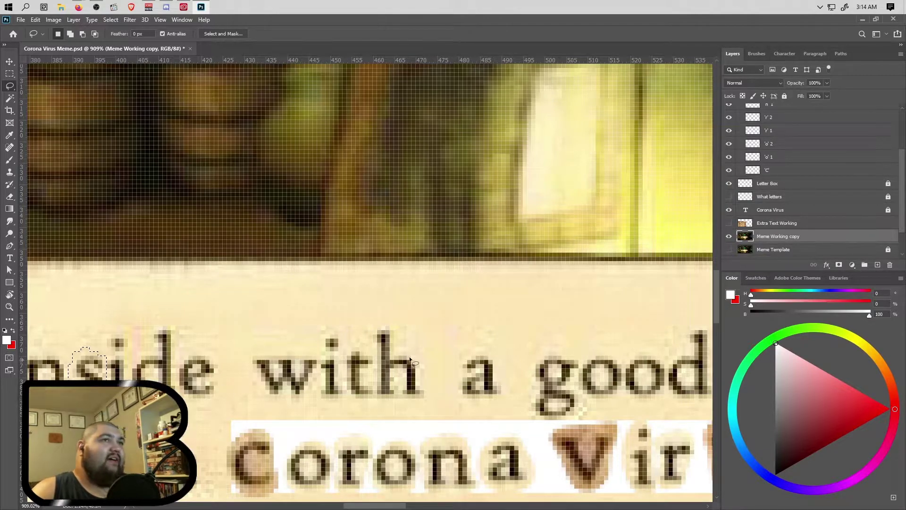
- Copy the lassoed s to a new layer at the top of the Letters group
scroll(797, 179, "up", 3)
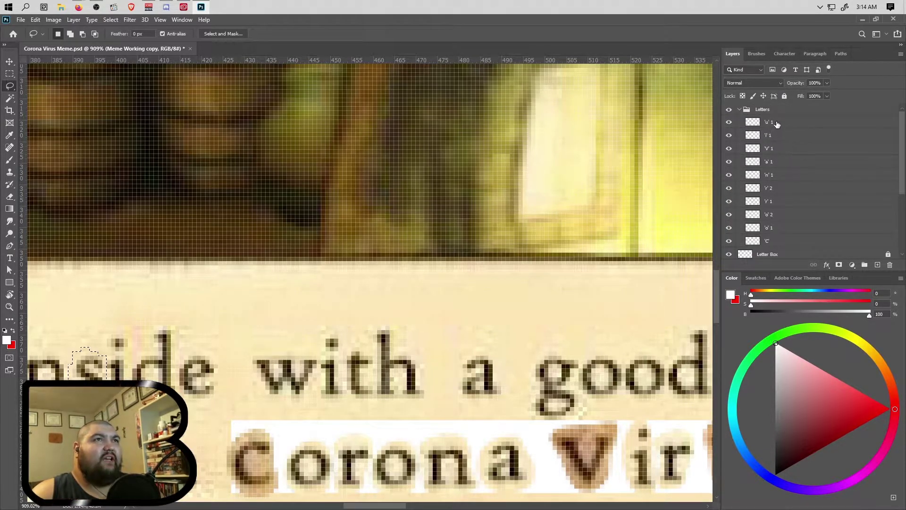
left_click(777, 124)
key("ctrl+j")
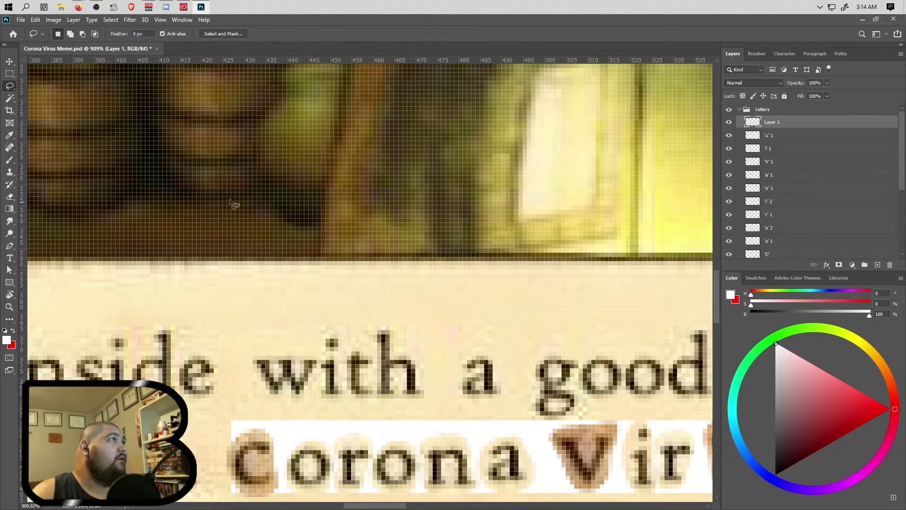
- Move the copied s after the u to complete "Corona Virus" and name its layer 's' 1
key("v")
scroll(265, 304, "down", 3)
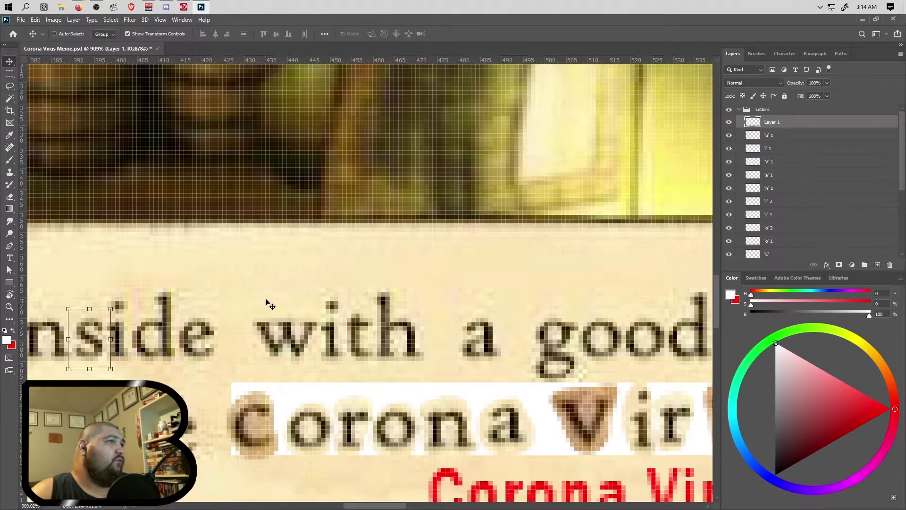
left_click_drag(127, 277, 659, 342)
double_click(773, 122)
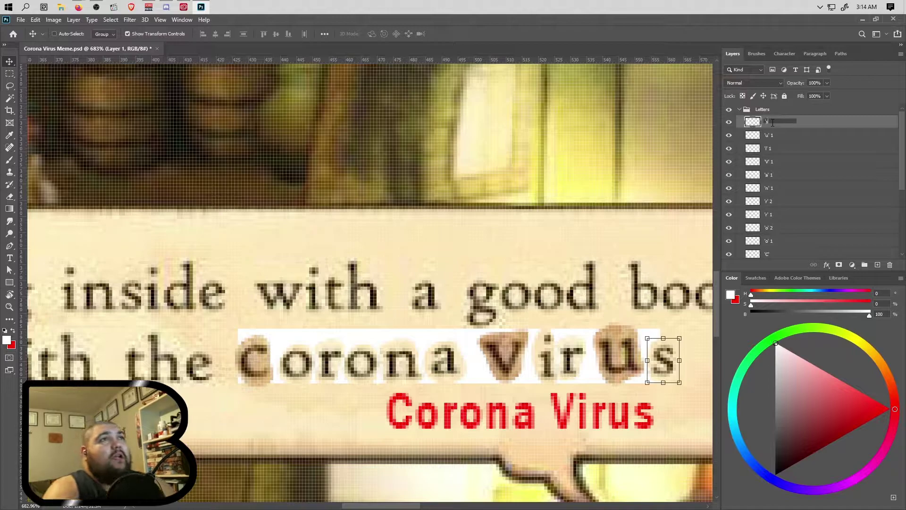
type("'s' 1")
key("Return")
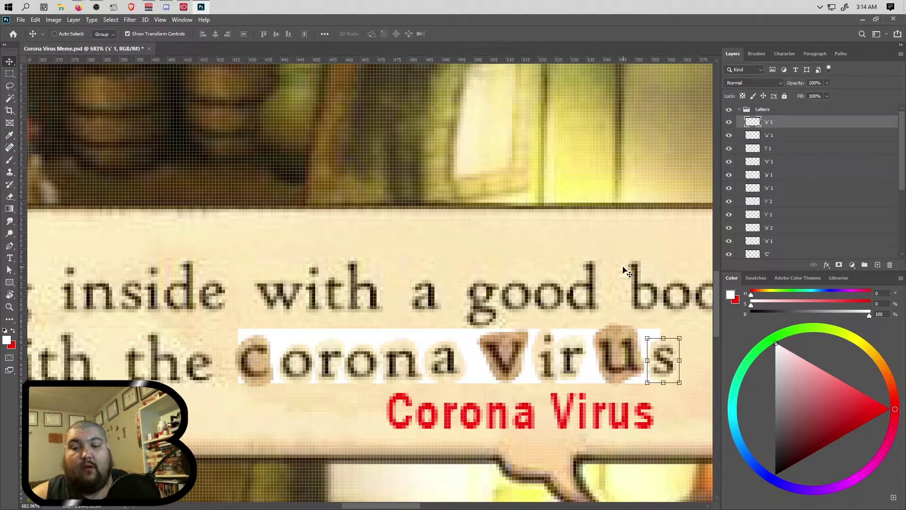
- Hide the red Corona Virus reference text layer
scroll(394, 321, "down", 3)
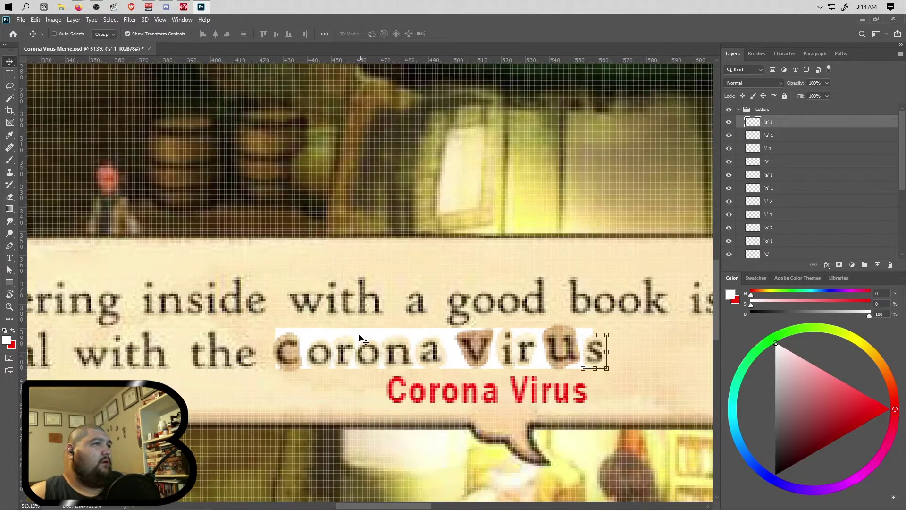
left_click_drag(360, 337, 338, 330)
scroll(321, 361, "down", 4)
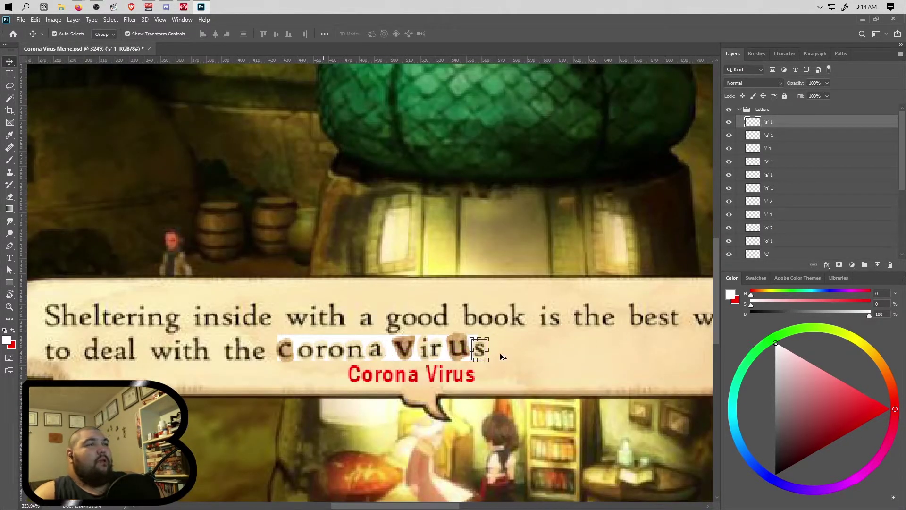
scroll(504, 352, "right", 1)
scroll(769, 161, "down", 3)
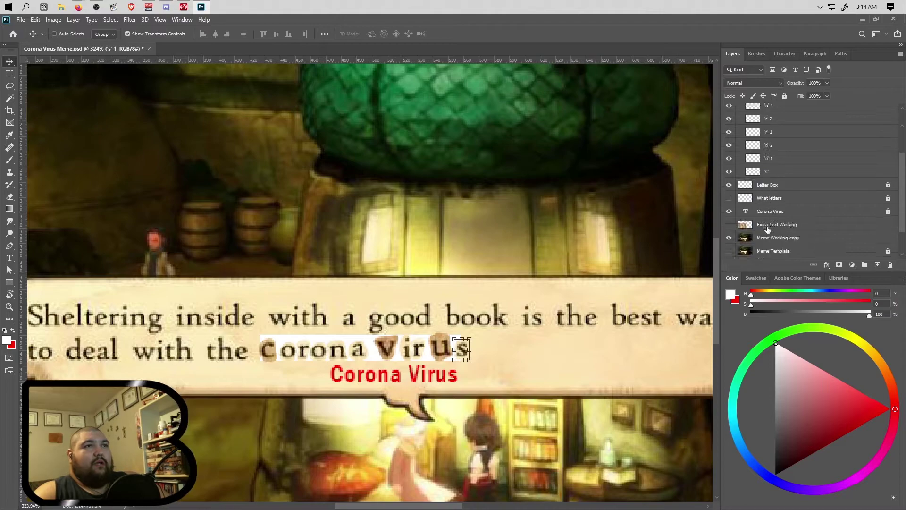
left_click(729, 213)
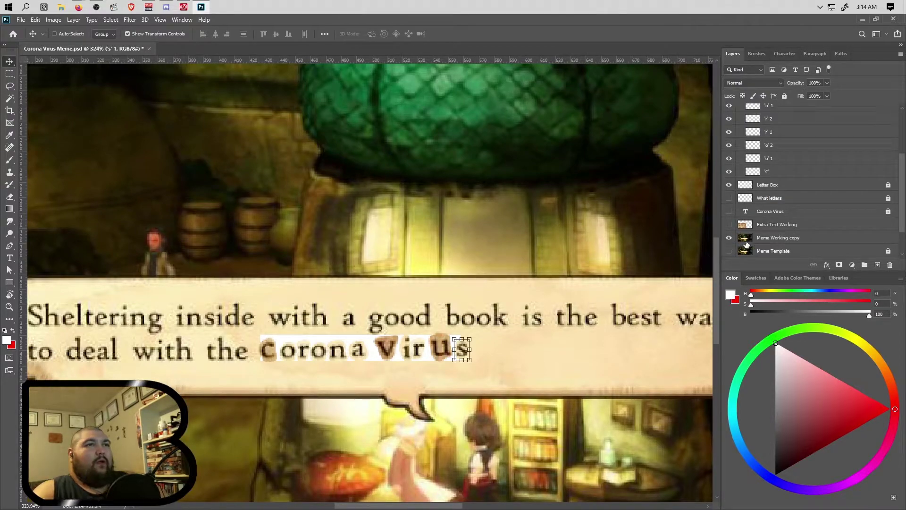
- Rename the Meme Working copy layer as Meme Working
scroll(736, 243, "down", 2)
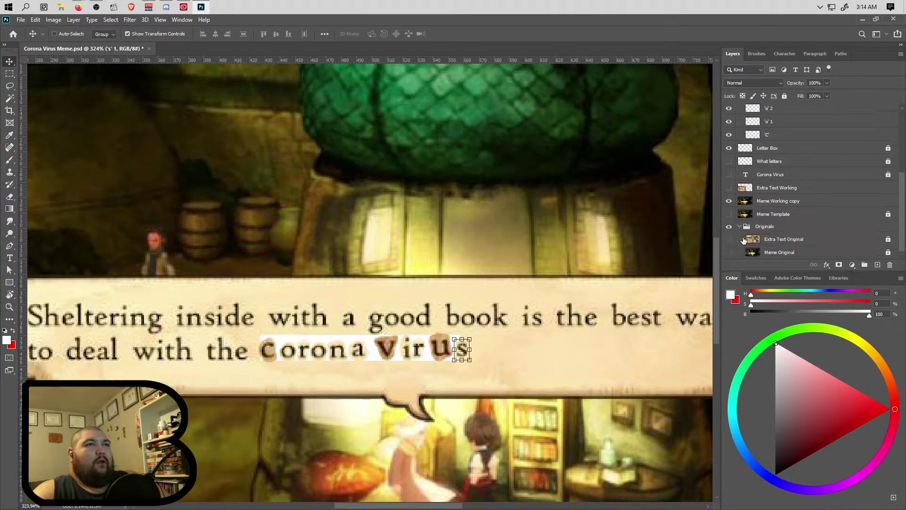
left_click(793, 191)
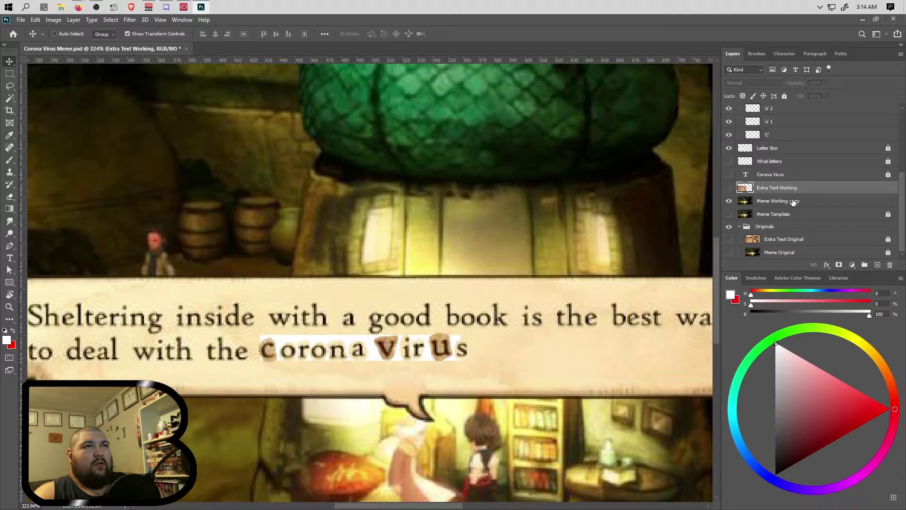
left_click(786, 221)
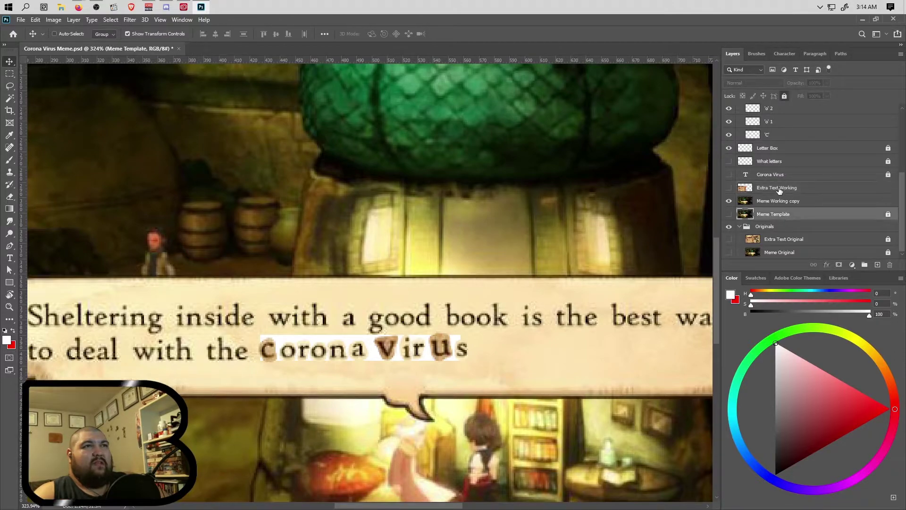
left_click(779, 189)
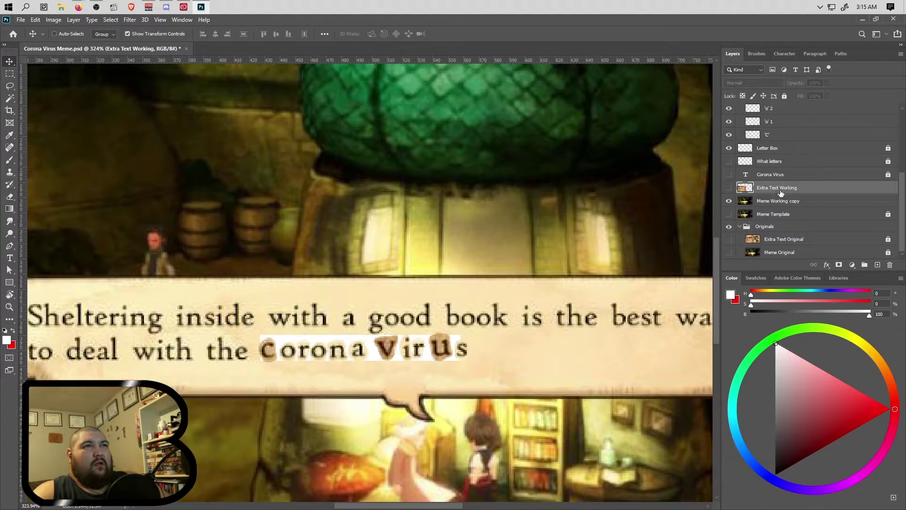
double_click(791, 202)
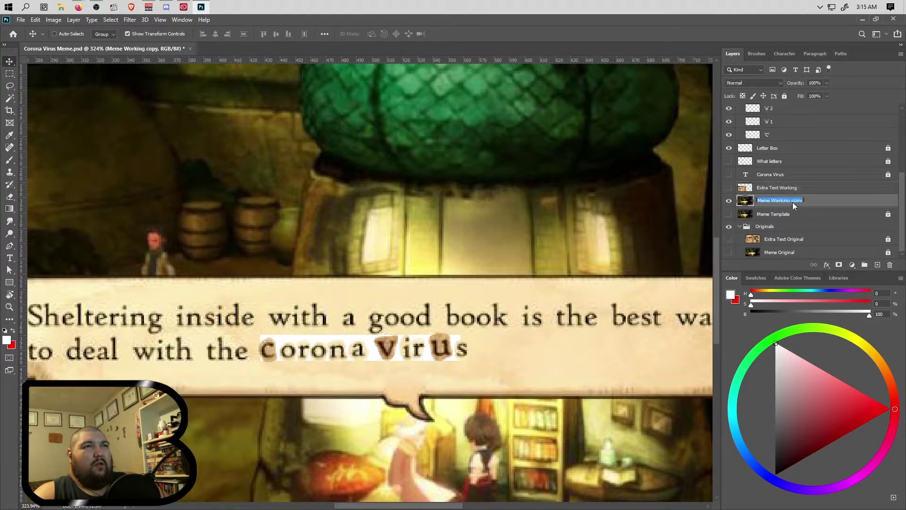
key("BackSpace")
key("BackSpace")
key("BackSpace")
key("Return")
double_click(787, 203)
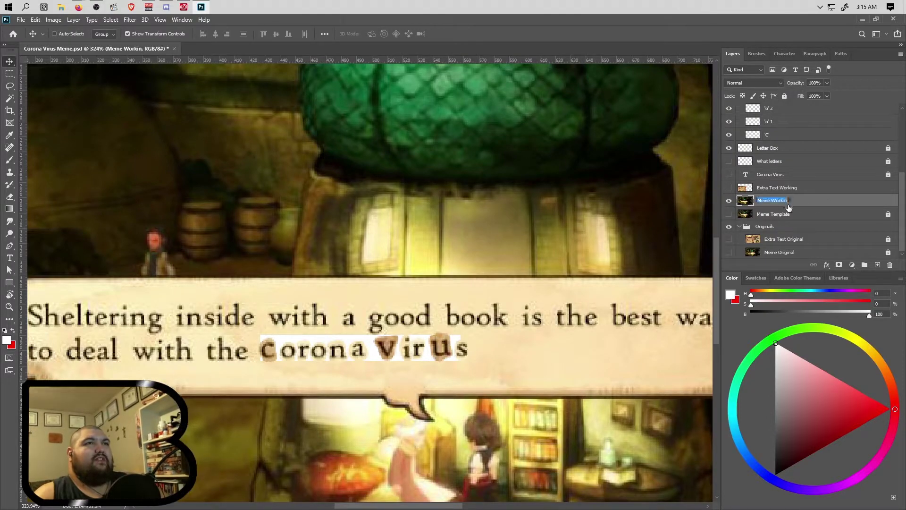
left_click(792, 214)
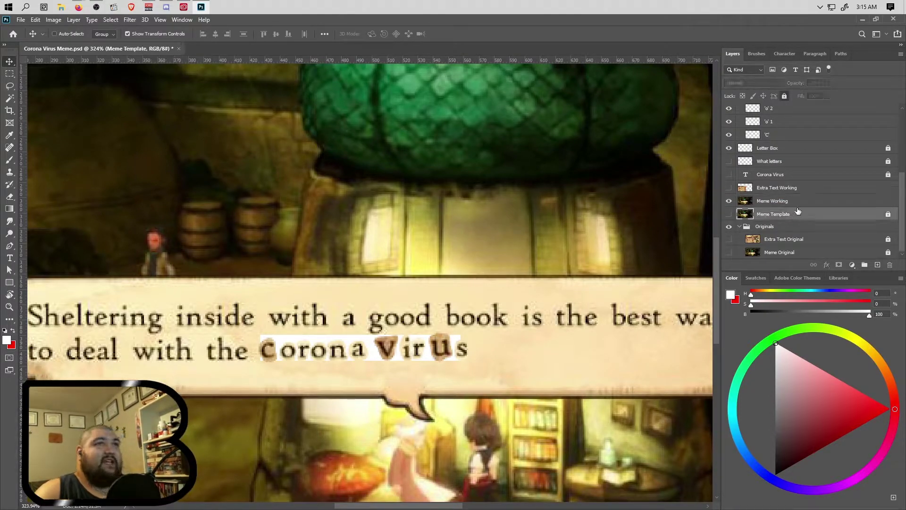
- Group the What letters, Corona Virus and Extra Text Working layers into a new group named Extras
scroll(798, 204, "up", 4)
scroll(798, 204, "down", 5)
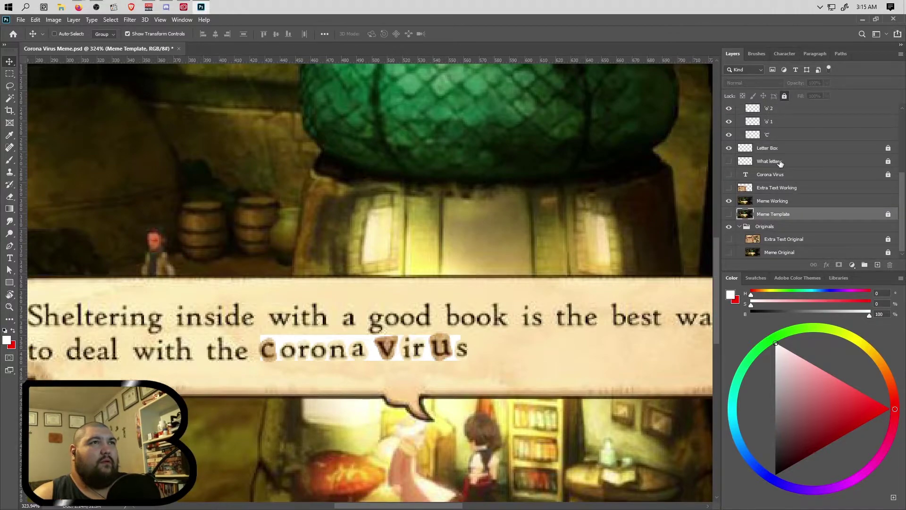
left_click(783, 162)
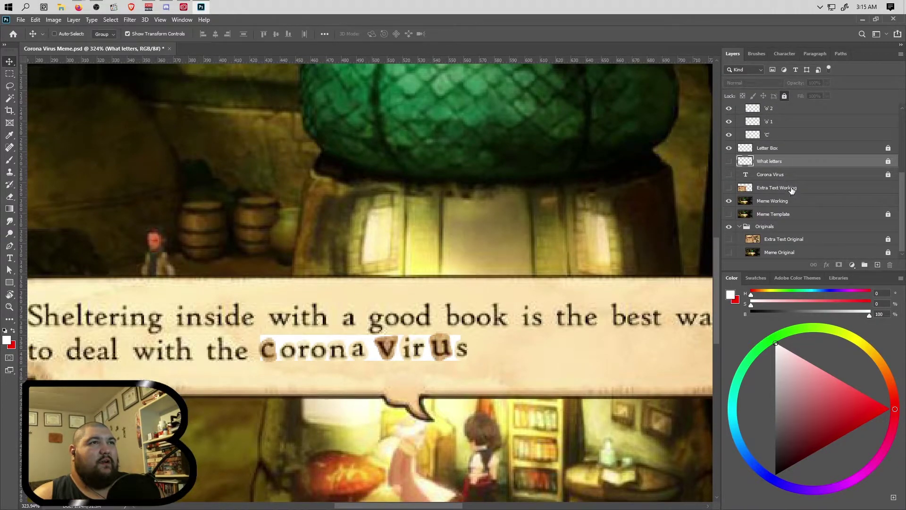
left_click(791, 190, "shift")
left_click(867, 264)
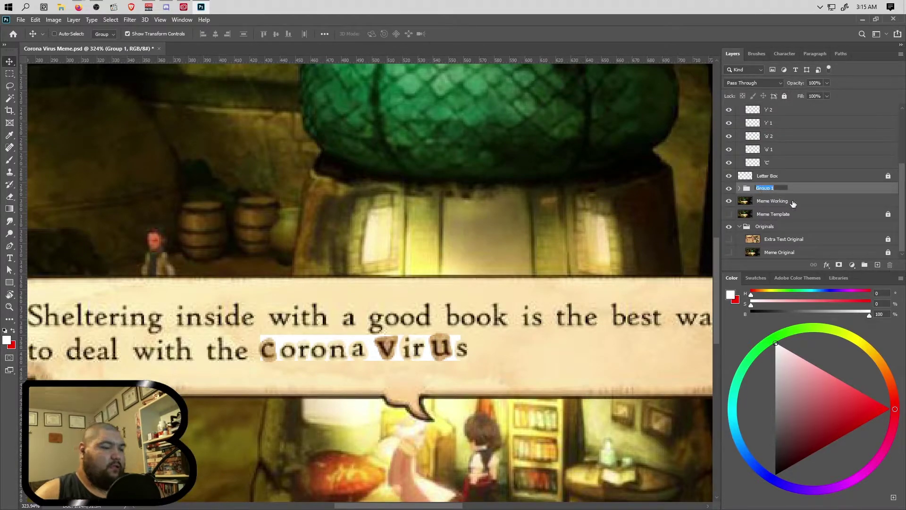
type("tras")
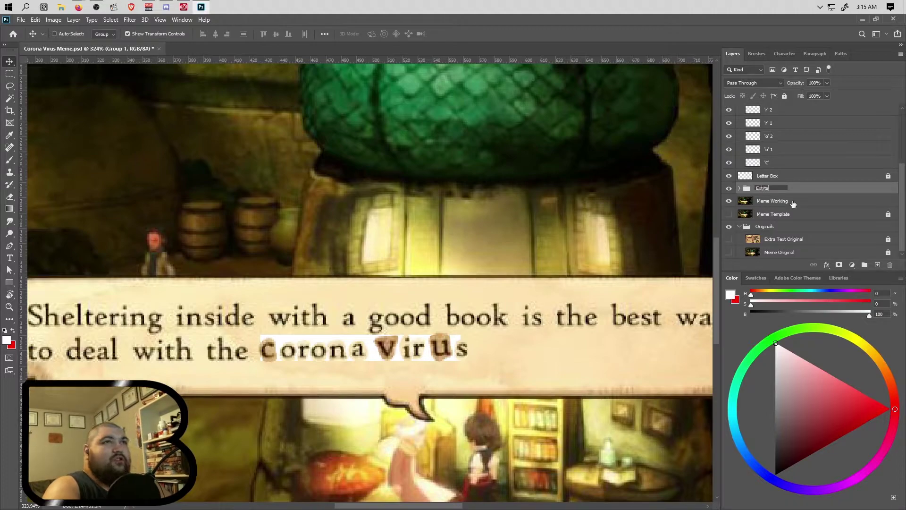
key("Return")
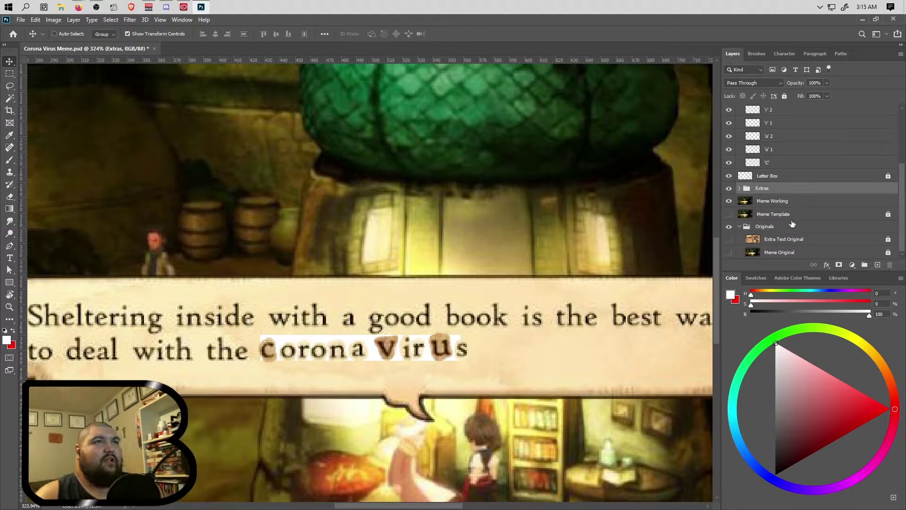
- Move the Extras group between Meme Template and the Originals group, and collapse the Originals group
left_click_drag(770, 190, 765, 225)
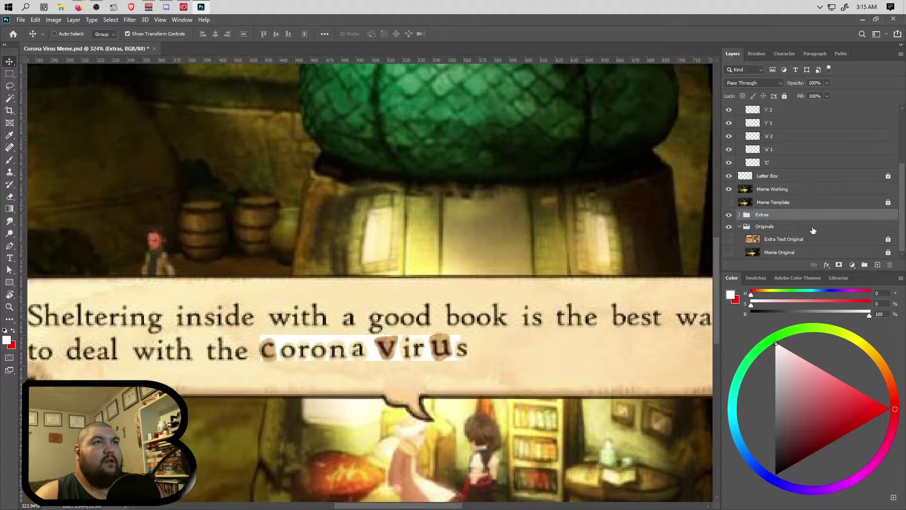
left_click(740, 226)
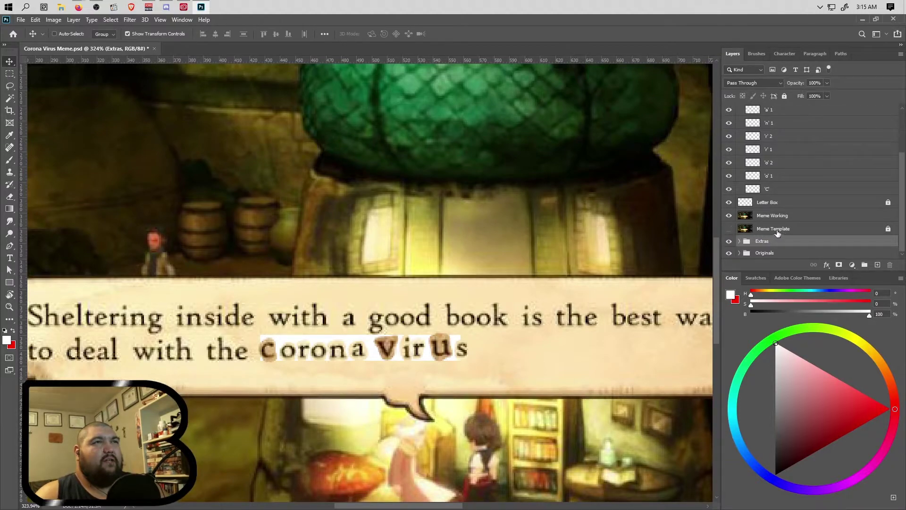
scroll(769, 234, "up", 3)
scroll(766, 236, "down", 3)
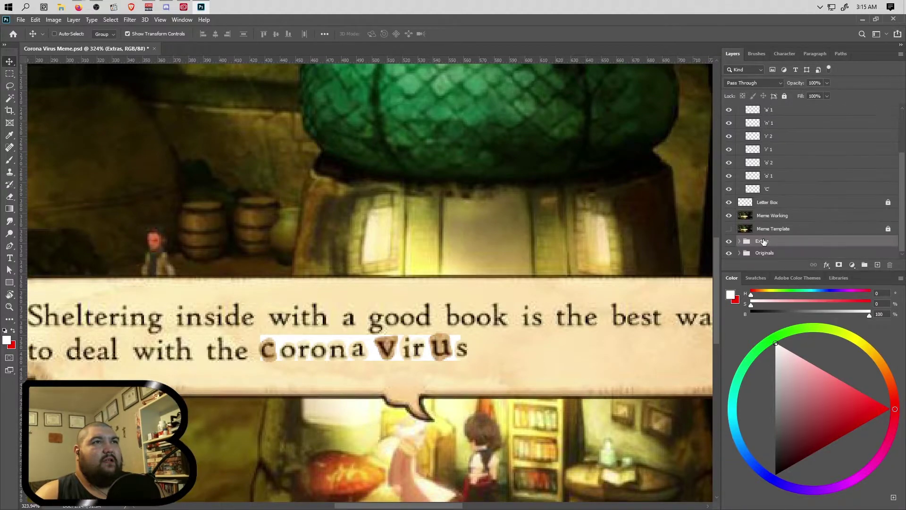
- Move the hidden Meme Template layer into the Extras group and collapse that group
left_click(740, 241)
scroll(775, 247, "down", 1)
left_click_drag(781, 205, 777, 223)
left_click(739, 204)
scroll(797, 238, "up", 3)
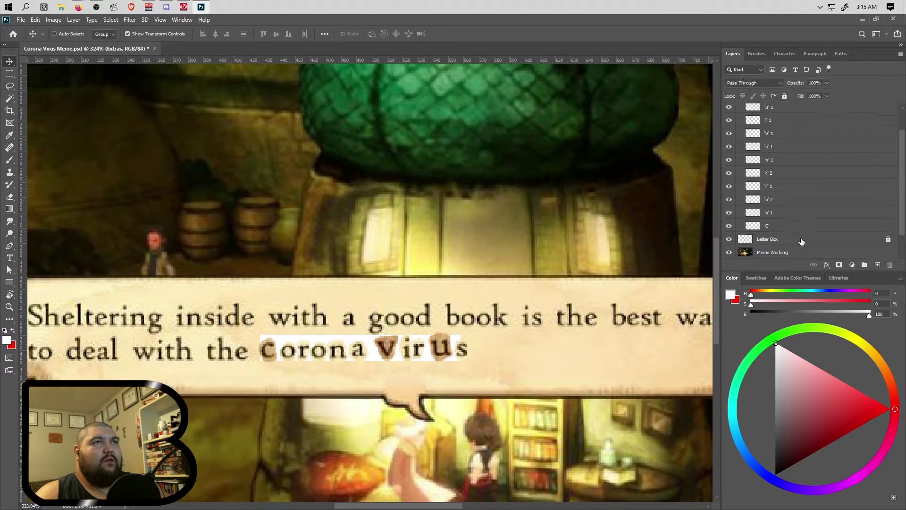
scroll(798, 241, "down", 1)
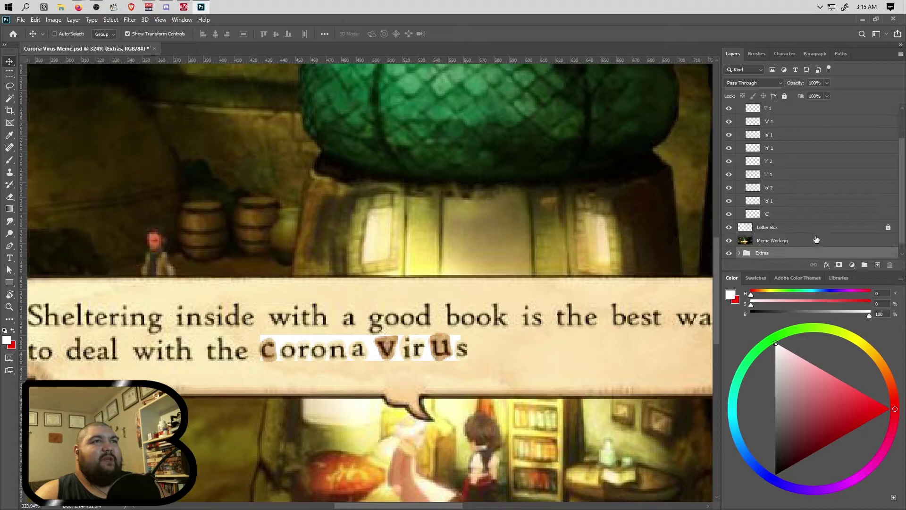
- Lock the Meme Working layer and hide the white Letter Box layer behind the copied letters
scroll(812, 246, "up", 1)
left_click(781, 254)
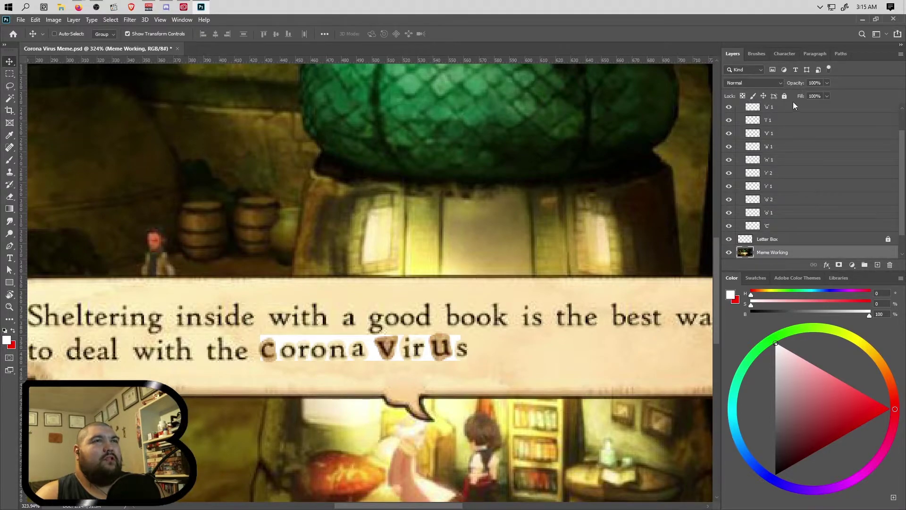
scroll(782, 233, "down", 1)
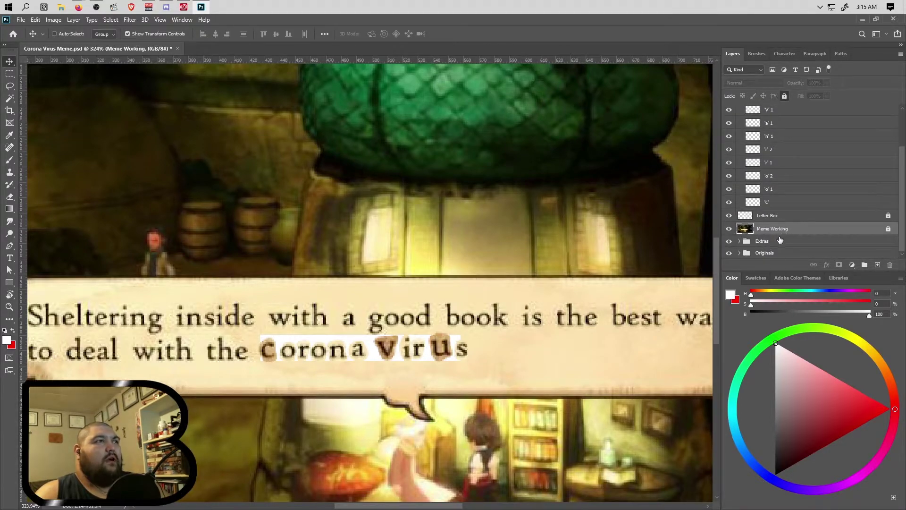
scroll(785, 238, "up", 1)
left_click(729, 227)
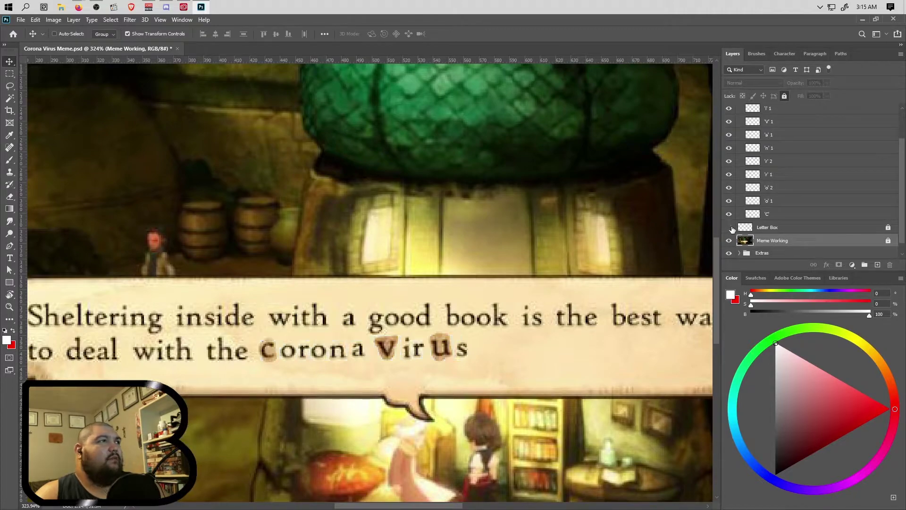
- Switch to the Lasso tool for trimming the brown background around the c of "corona"
scroll(794, 226, "up", 3)
scroll(794, 226, "up", 1)
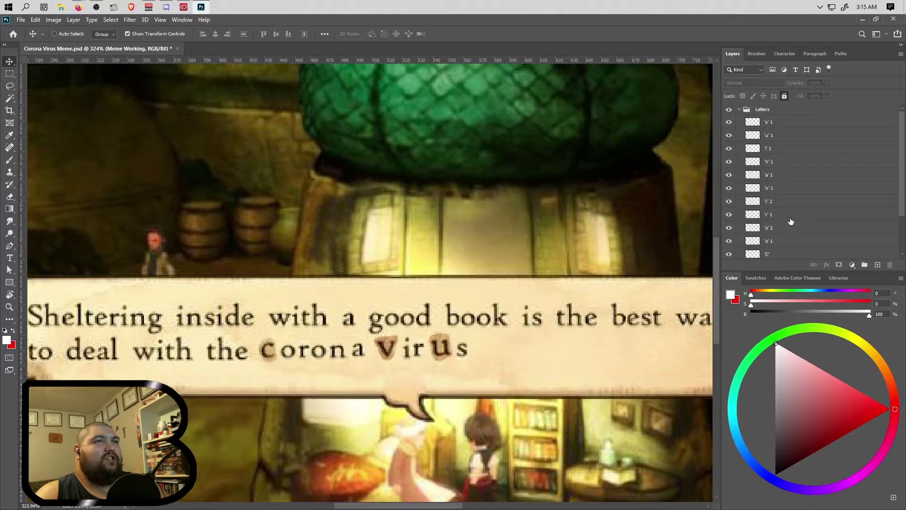
scroll(263, 371, "up", 6)
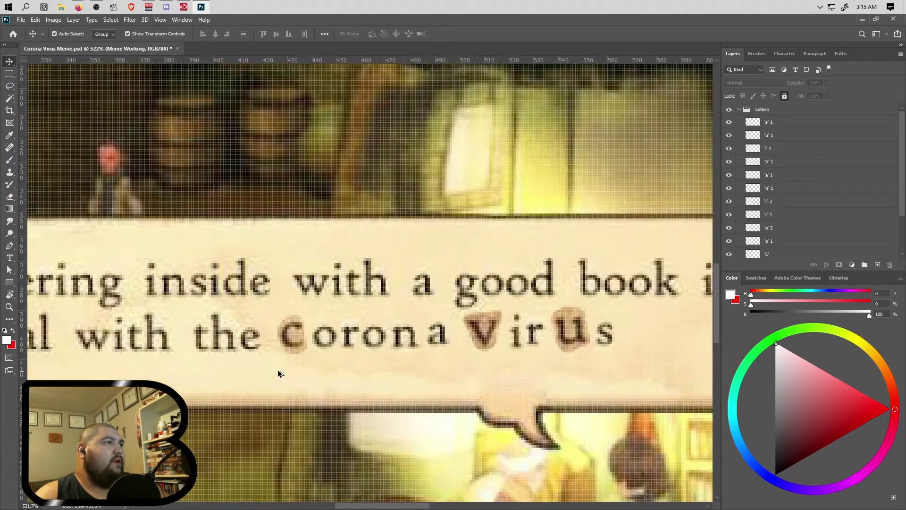
scroll(306, 359, "up", 1)
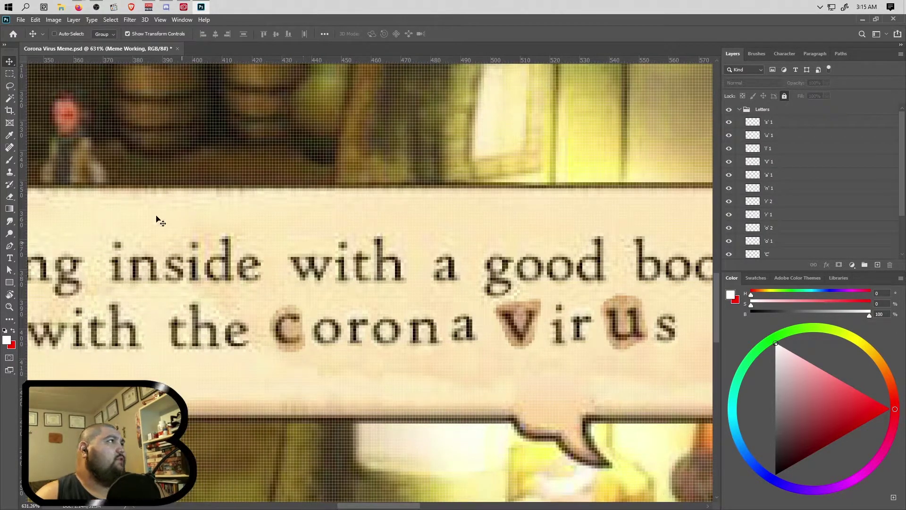
scroll(312, 317, "up", 2)
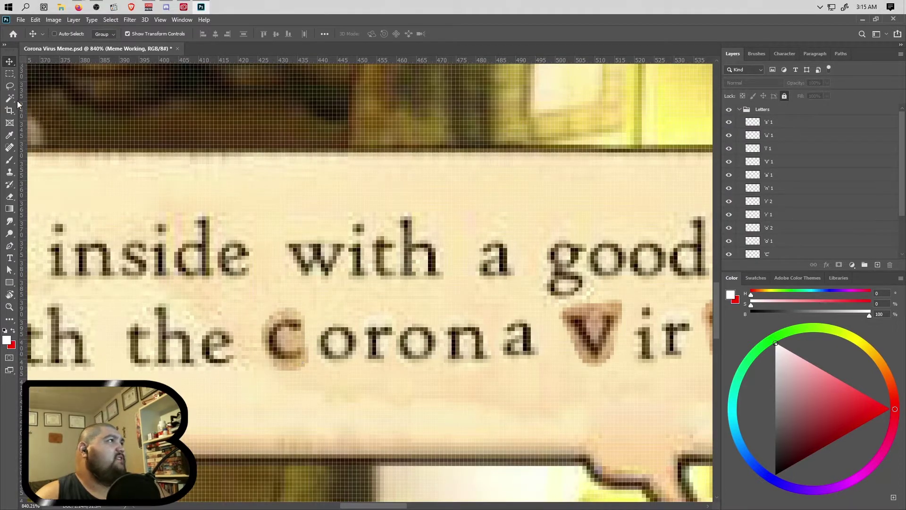
left_click(11, 86)
scroll(307, 344, "up", 1)
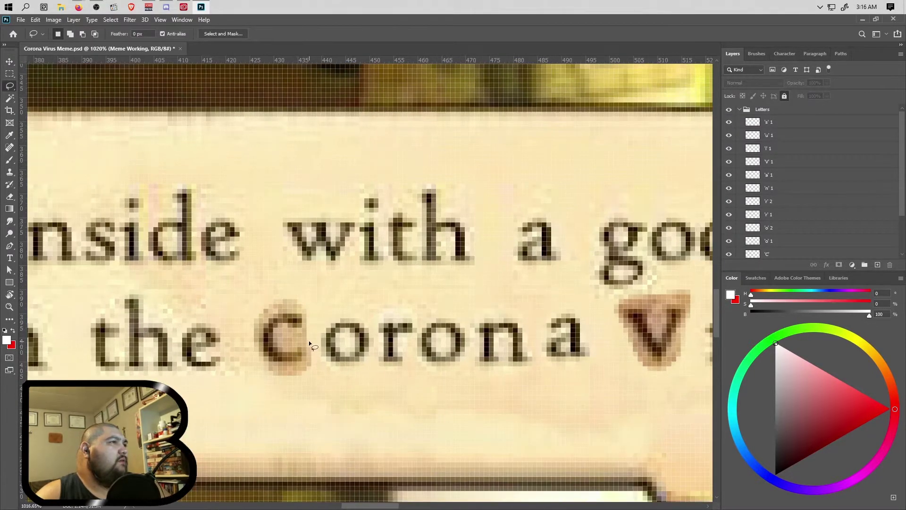
mouse_move(295, 333)
left_mouse_down()
mouse_move(279, 336)
mouse_move(289, 350)
mouse_move(309, 337)
left_mouse_up()
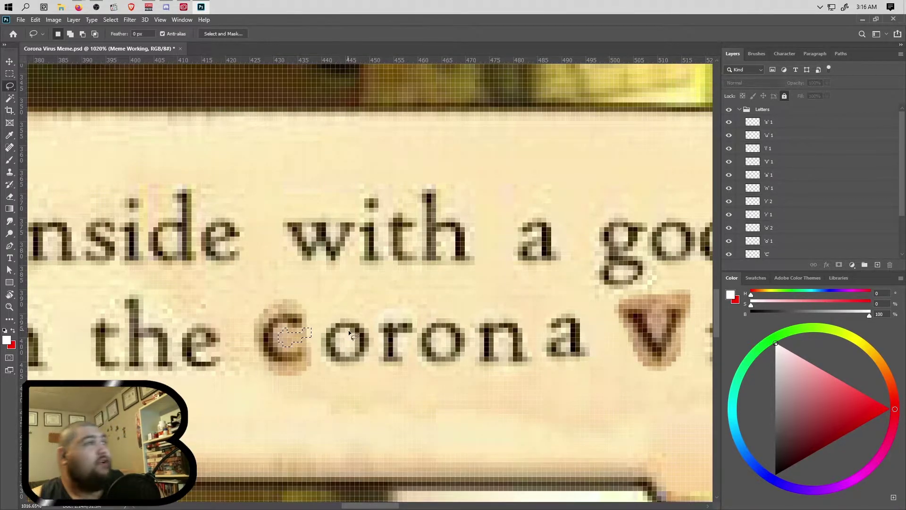
scroll(800, 178, "down", 2)
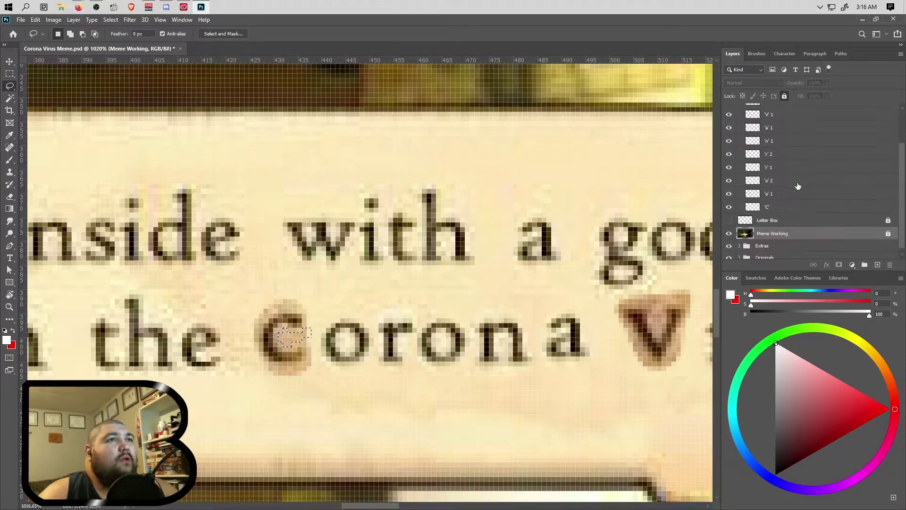
key("ctrl+d")
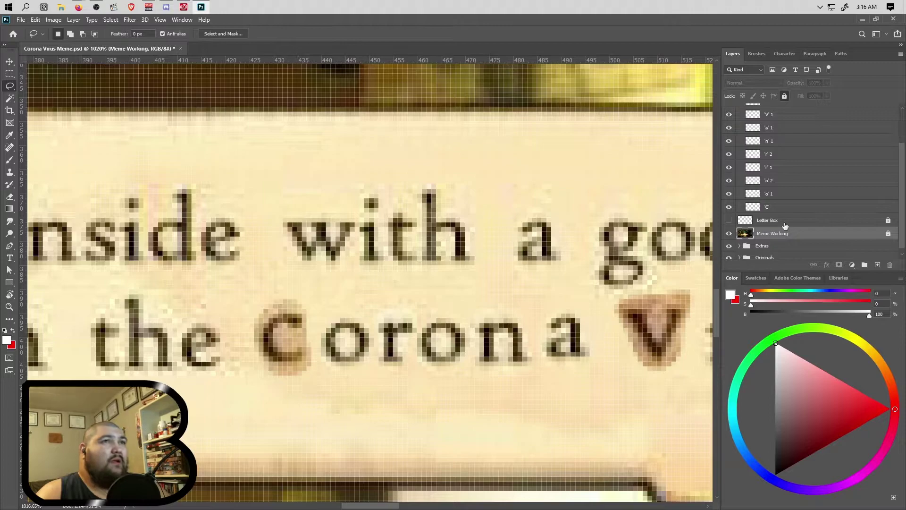
- On the C letter layer, lasso the brown background inside the c's opening and delete it
left_click(788, 207)
mouse_move(307, 332)
left_mouse_down()
mouse_move(285, 330)
mouse_move(280, 339)
mouse_move(307, 333)
left_mouse_up()
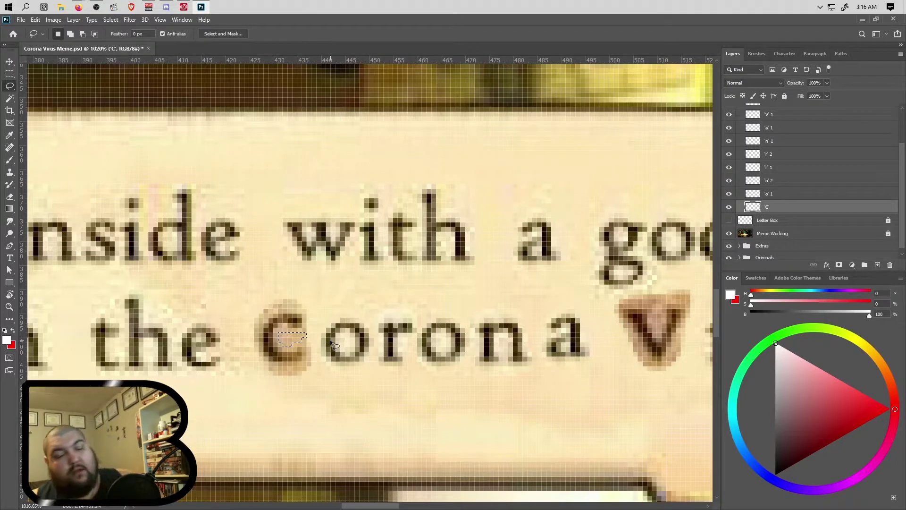
key("ctrl+d")
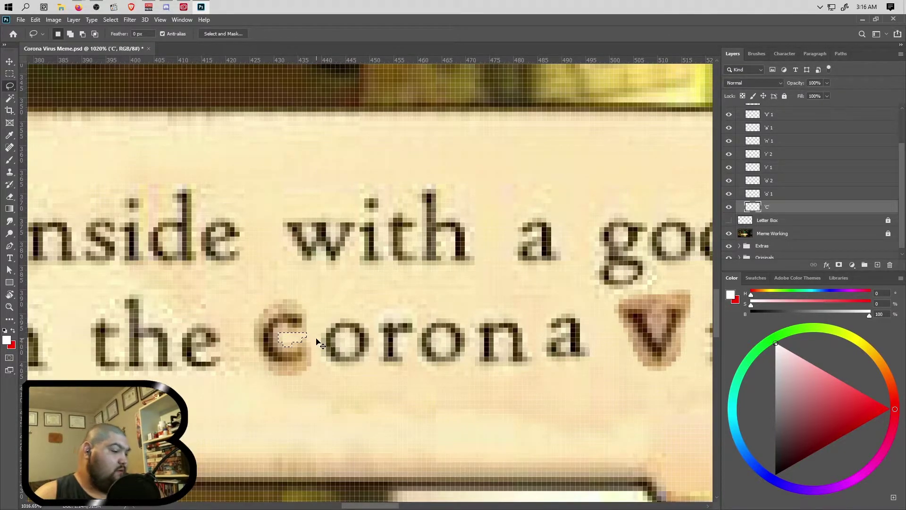
scroll(293, 344, "up", 3)
scroll(290, 339, "down", 1)
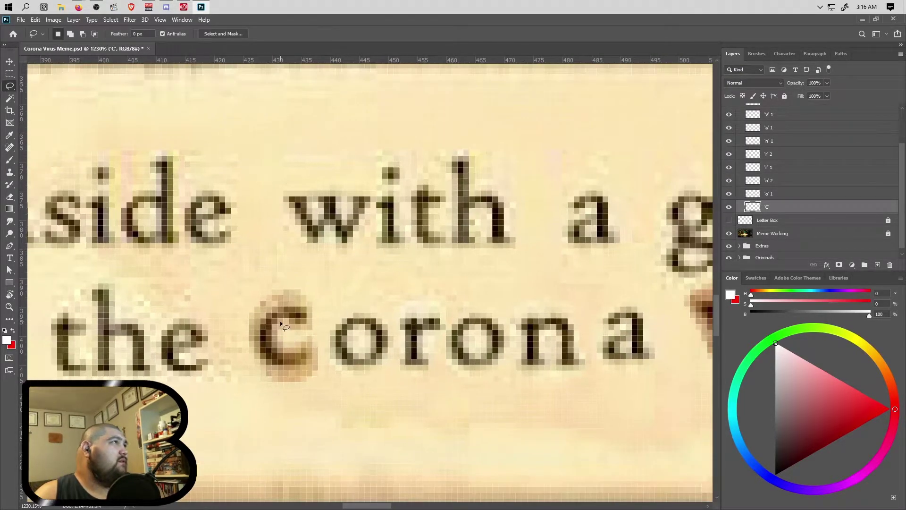
scroll(289, 345, "up", 1)
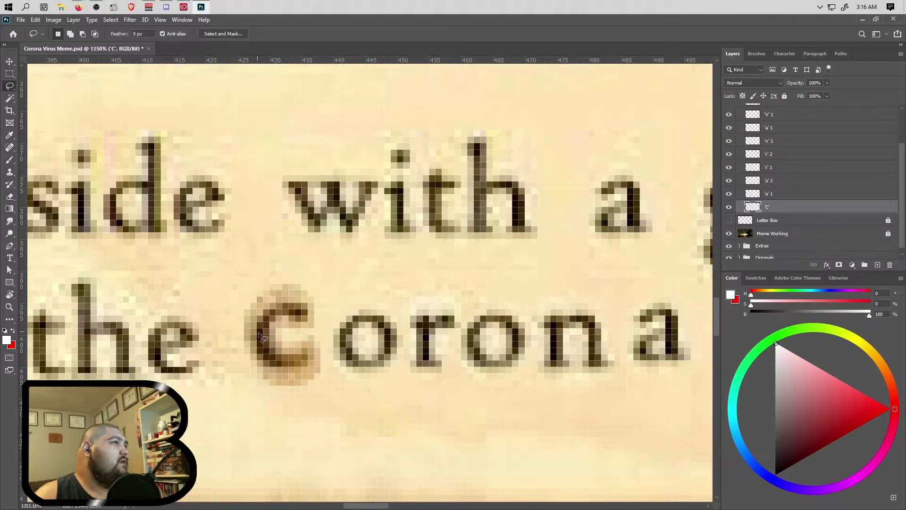
mouse_move(279, 323)
left_mouse_down()
mouse_move(287, 351)
mouse_move(314, 341)
mouse_move(315, 325)
mouse_move(287, 322)
left_mouse_up()
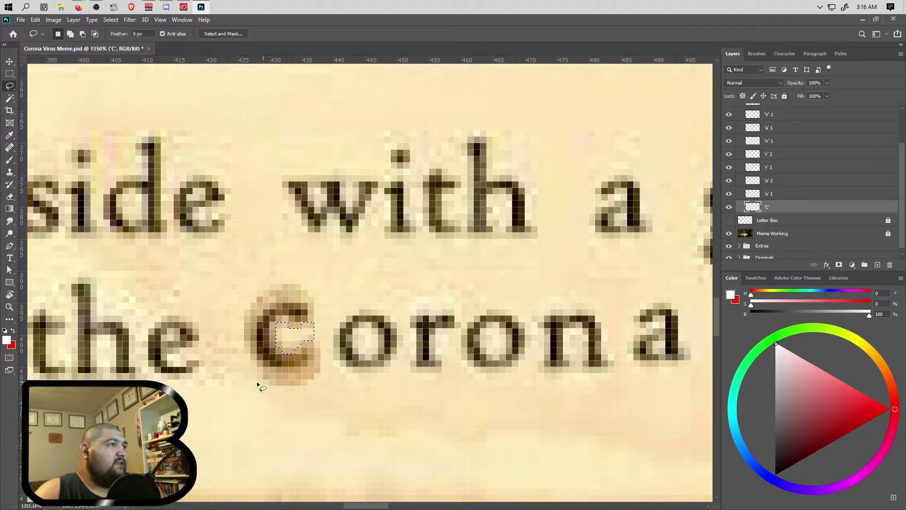
- Lasso and delete the brown background below the c and along its lower right edge
mouse_move(259, 372)
left_mouse_down()
mouse_move(320, 374)
mouse_move(276, 389)
mouse_move(262, 376)
left_mouse_up()
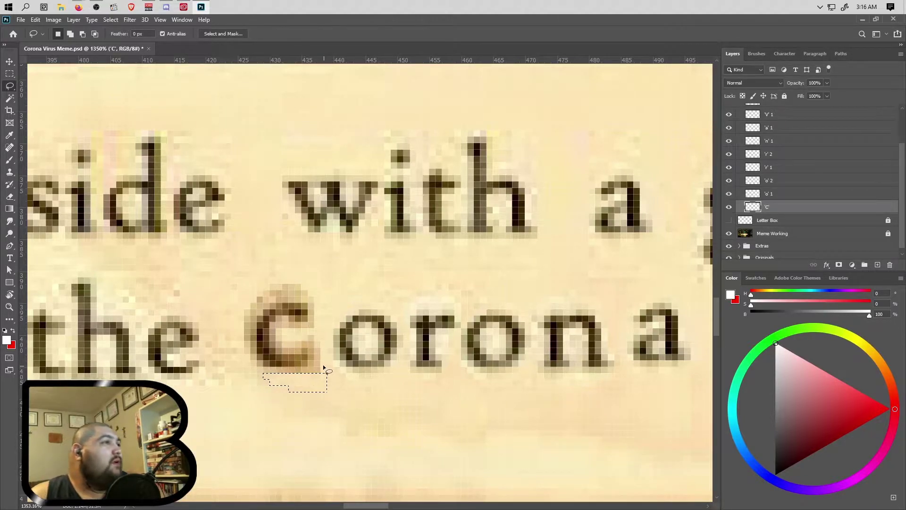
mouse_move(321, 343)
left_mouse_down()
mouse_move(312, 370)
mouse_move(324, 354)
left_mouse_up()
key("Delete")
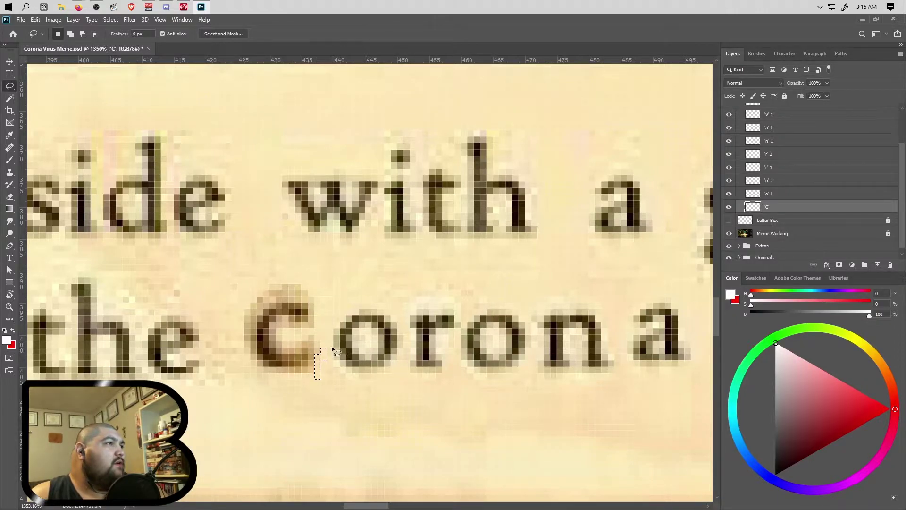
key("ctrl+d")
- Remove the brown background above the c, along its left edge and at its upper left corner, and clear the selection
mouse_move(269, 299)
left_mouse_down()
mouse_move(259, 280)
mouse_move(307, 279)
mouse_move(326, 297)
left_mouse_up()
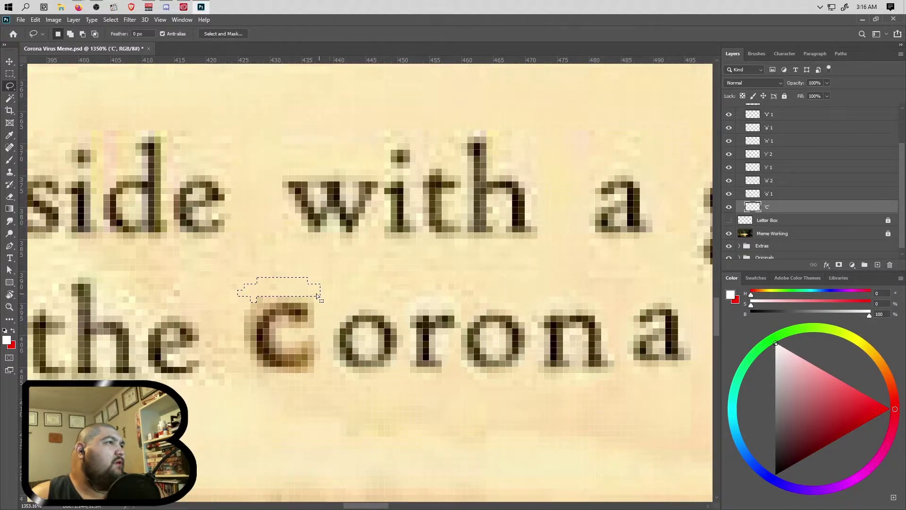
mouse_move(237, 298)
left_mouse_down()
mouse_move(249, 300)
mouse_move(256, 321)
mouse_move(251, 358)
mouse_move(233, 330)
mouse_move(237, 344)
left_mouse_up()
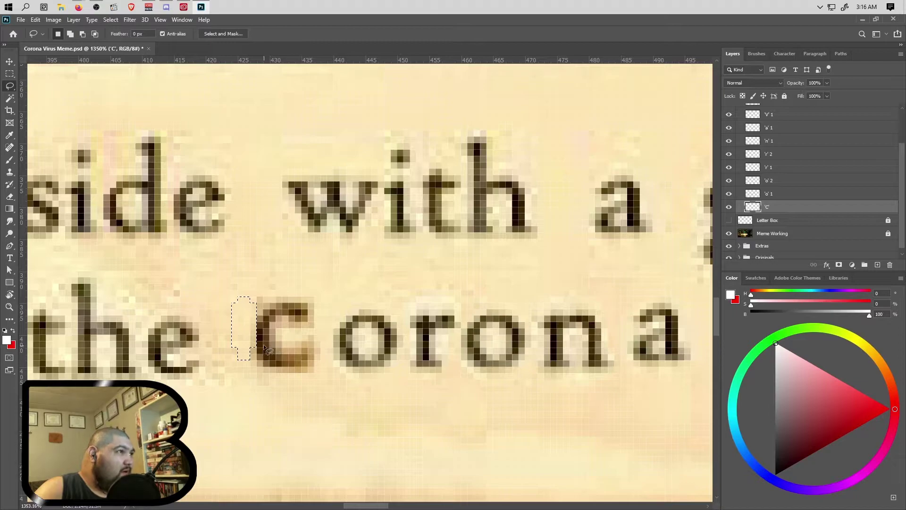
key("ctrl+d")
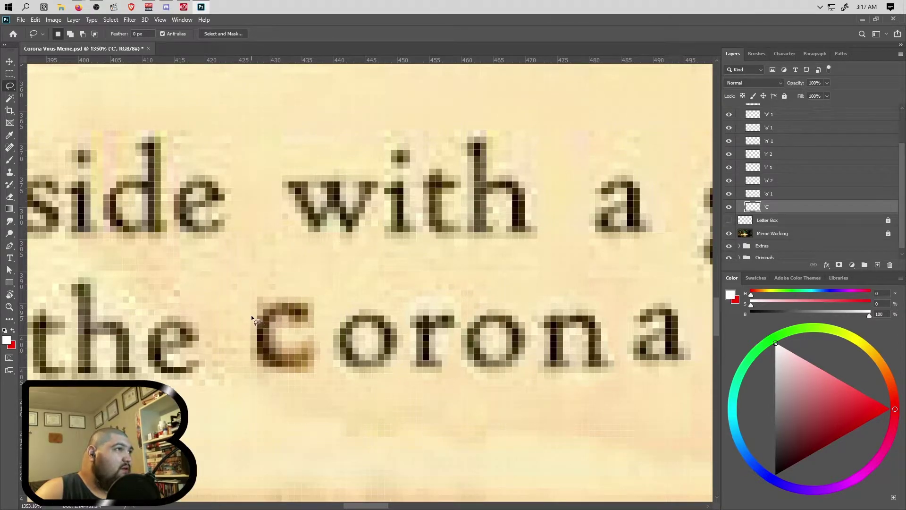
mouse_move(251, 315)
left_mouse_down()
mouse_move(275, 301)
mouse_move(263, 304)
left_mouse_up()
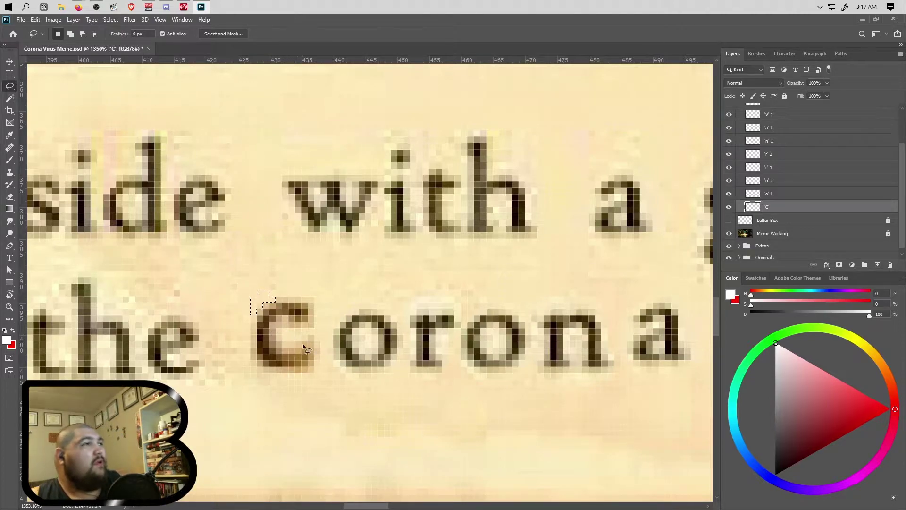
key("ctrl+d")
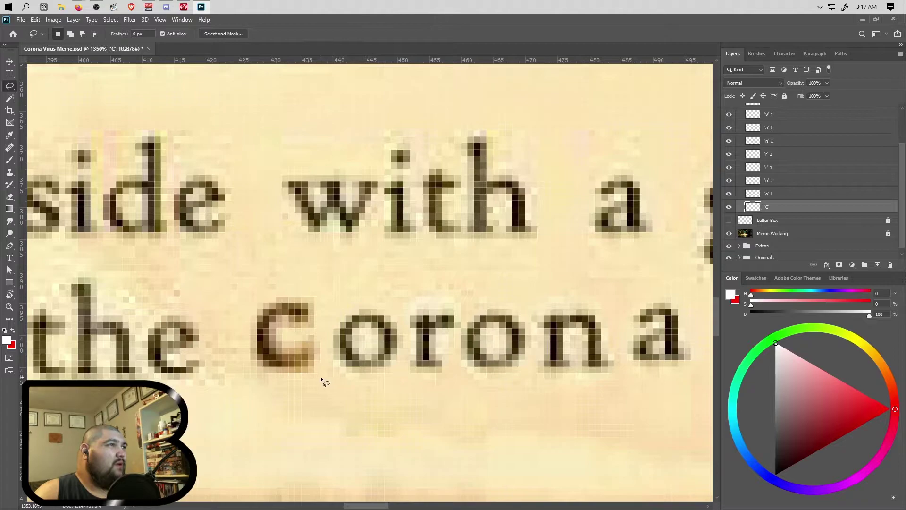
- Lasso the brown background above the v of "virus" and delete it from the V 1 layer
scroll(380, 373, "down", 4)
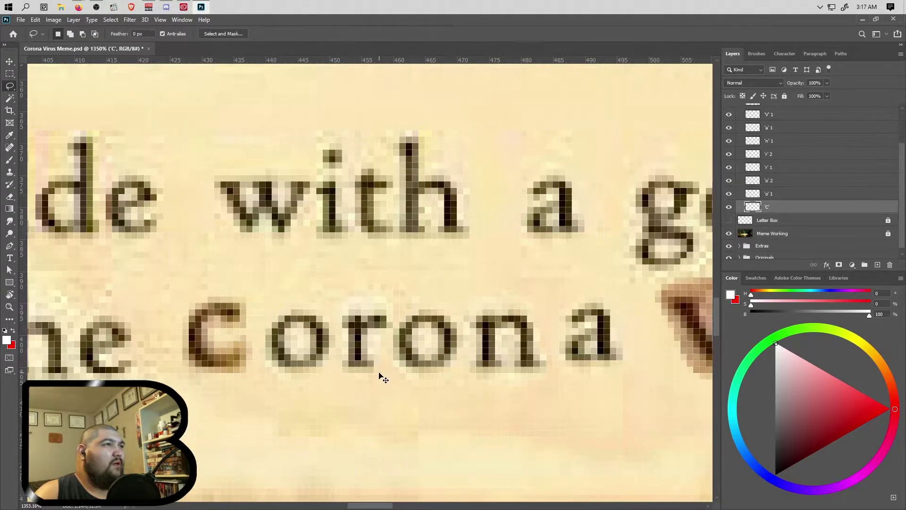
scroll(375, 369, "down", 1)
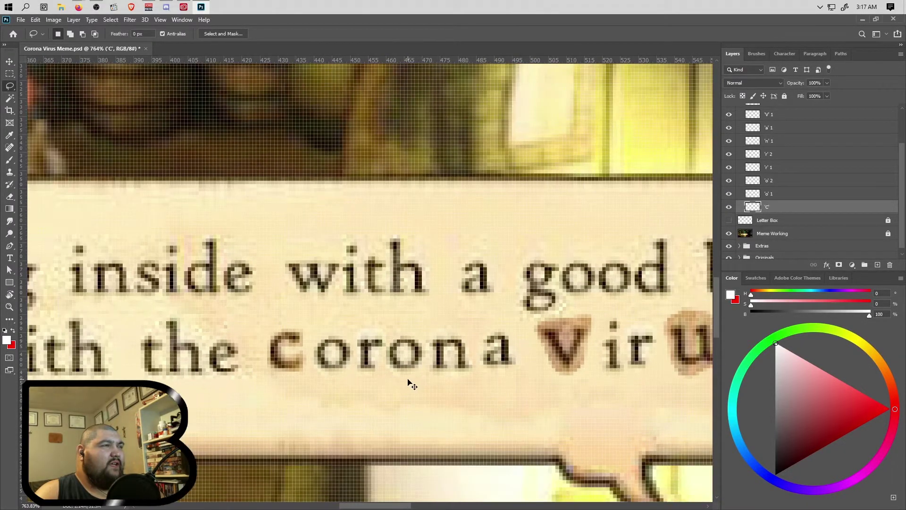
left_click_drag(458, 372, 382, 371)
left_click_drag(463, 383, 442, 368)
scroll(457, 354, "up", 5)
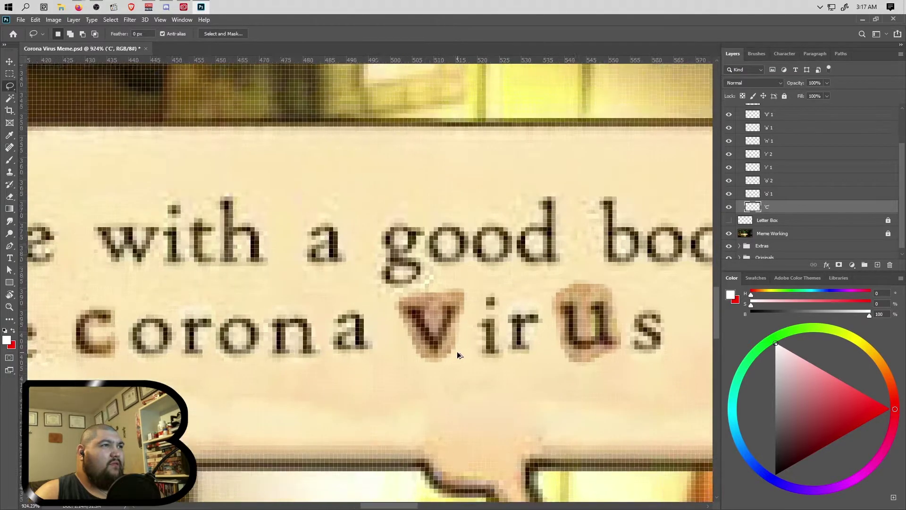
mouse_move(375, 282)
left_mouse_down()
mouse_move(460, 279)
mouse_move(476, 269)
mouse_move(465, 250)
mouse_move(434, 251)
mouse_move(355, 281)
mouse_move(379, 281)
left_mouse_up()
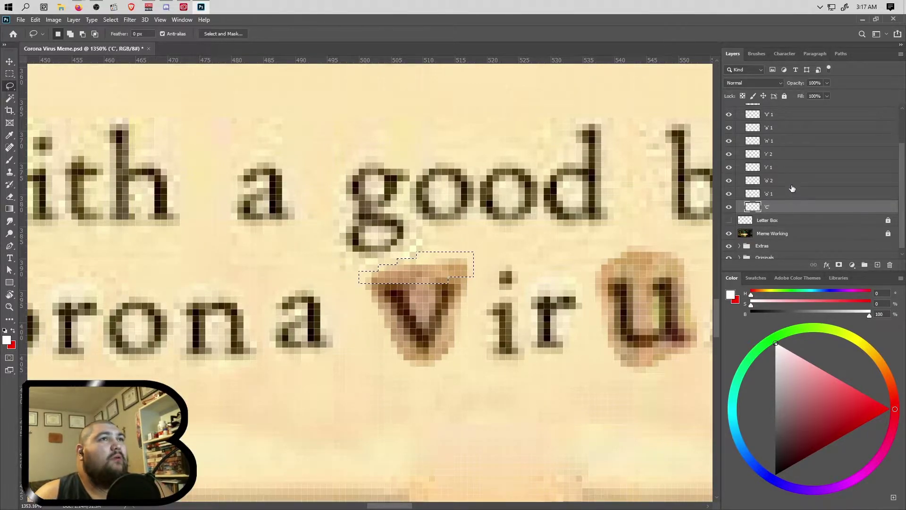
left_click(773, 114)
key("Delete")
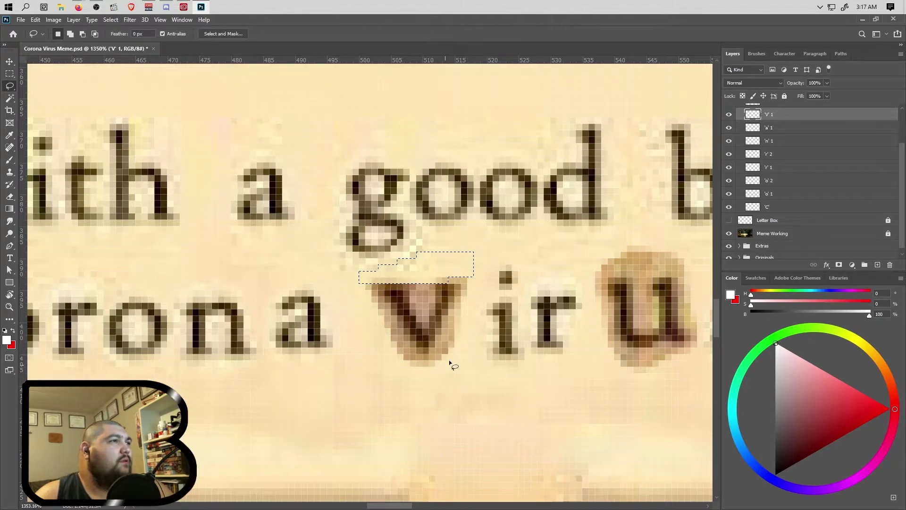
- Trim away the remaining brown background along both sides of the v and inside its opening
left_click_drag(465, 310, 448, 329)
mouse_move(431, 364)
left_mouse_down()
mouse_move(465, 359)
mouse_move(467, 311)
left_mouse_up()
mouse_move(374, 305)
left_mouse_down()
mouse_move(424, 370)
mouse_move(384, 355)
mouse_move(375, 309)
left_mouse_up()
mouse_move(378, 334)
left_mouse_down()
mouse_move(417, 291)
mouse_move(424, 318)
mouse_move(419, 278)
left_mouse_up()
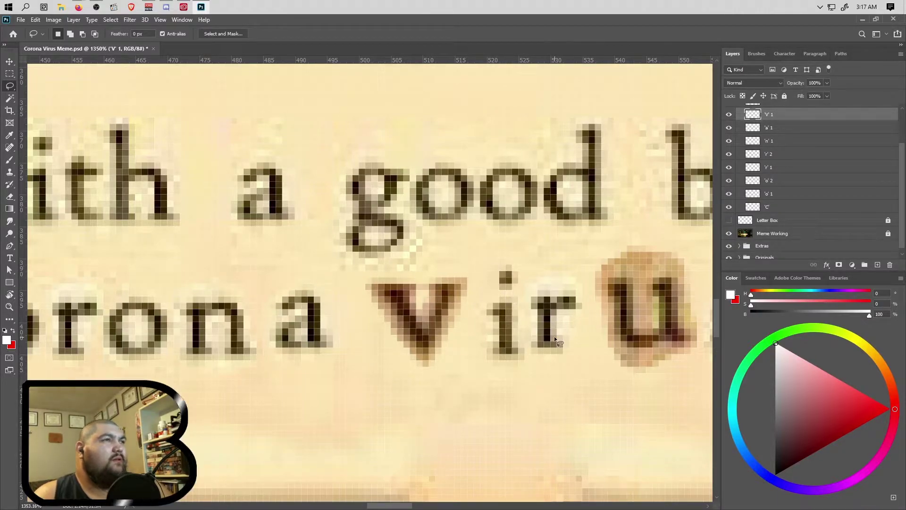
- Lasso the brown background above the u of "virus" and delete it from the u 1 layer
scroll(509, 351, "right", 5)
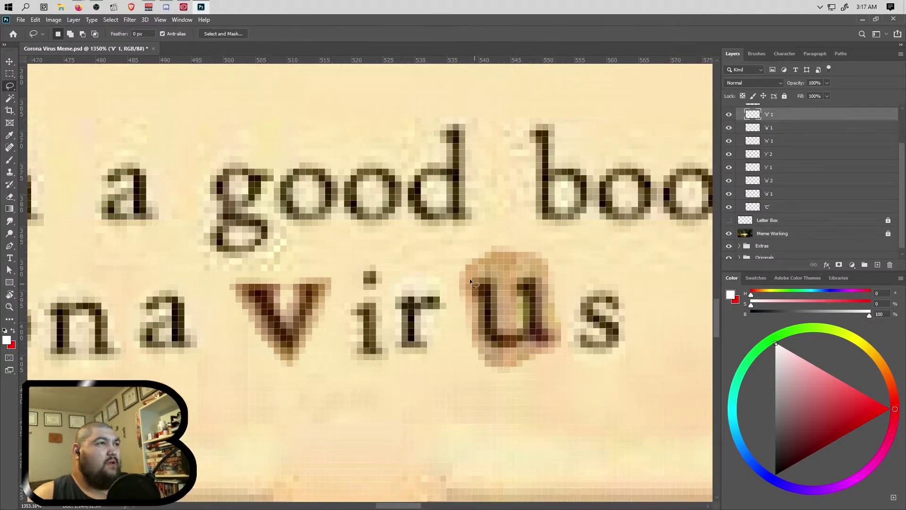
mouse_move(541, 273)
left_mouse_down()
mouse_move(535, 241)
mouse_move(493, 240)
mouse_move(463, 254)
mouse_move(451, 276)
left_mouse_up()
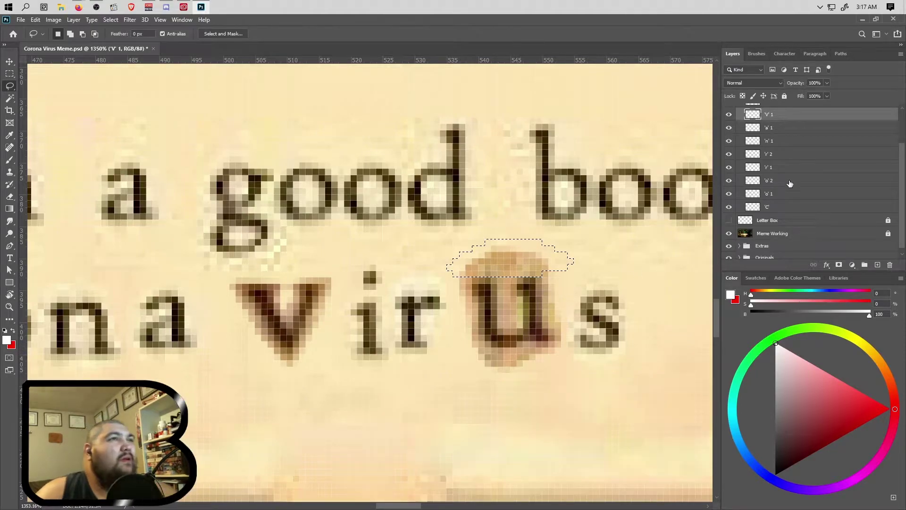
scroll(779, 189, "up", 2)
left_click(778, 150)
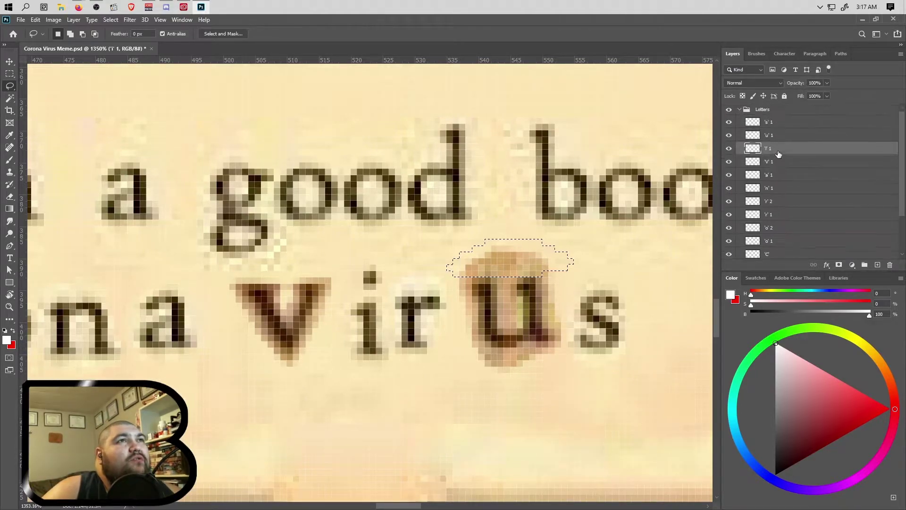
left_click(774, 135)
key("Delete")
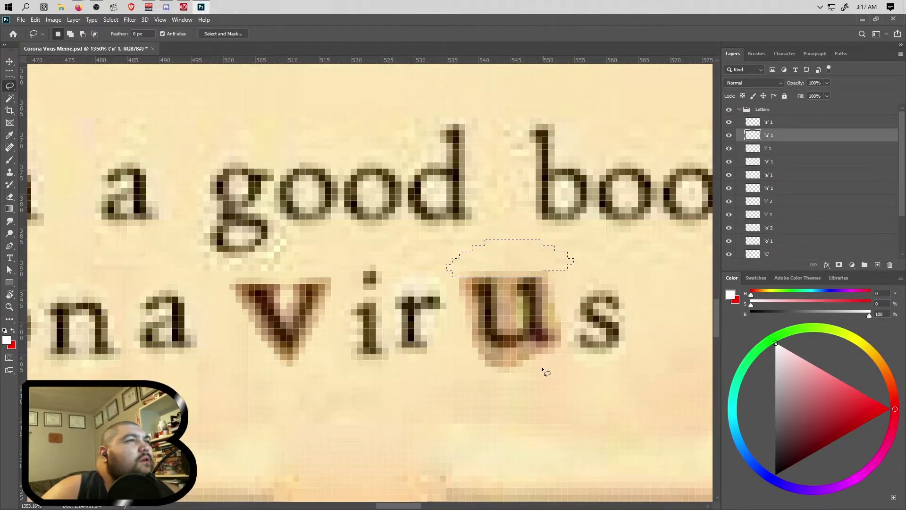
- Delete the brown background beneath the u of "virus" and along both of its sides
key("ctrl+d")
left_click_drag(532, 352, 555, 352)
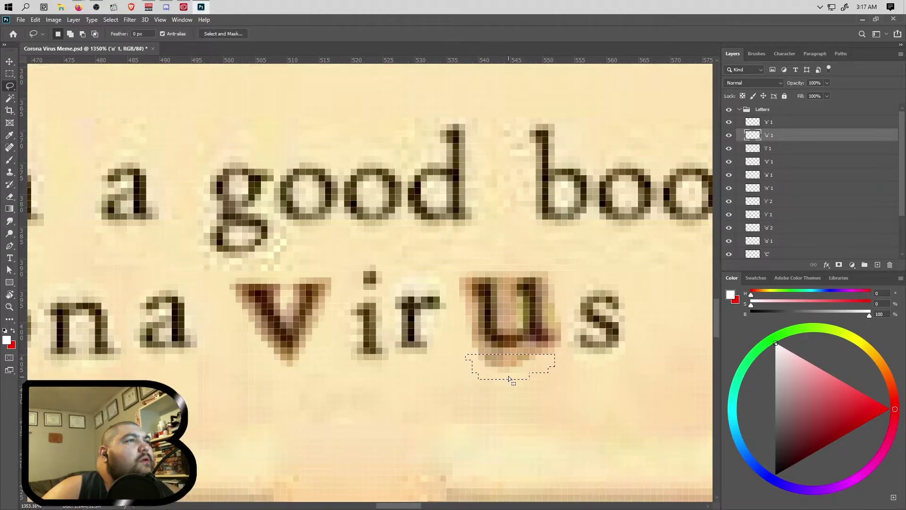
key("Delete")
key("ctrl+d")
left_click_drag(475, 303, 476, 328)
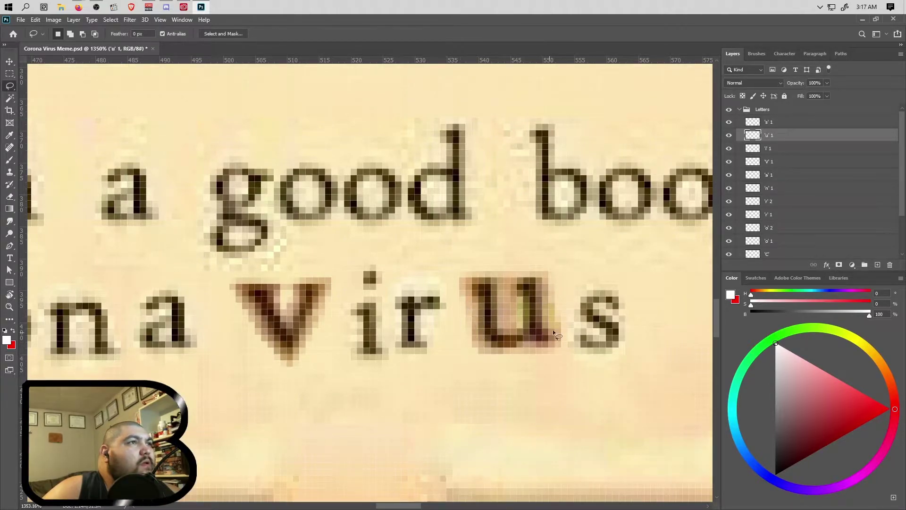
mouse_move(546, 270)
left_mouse_down()
mouse_move(547, 324)
mouse_move(560, 325)
mouse_move(547, 271)
left_mouse_up()
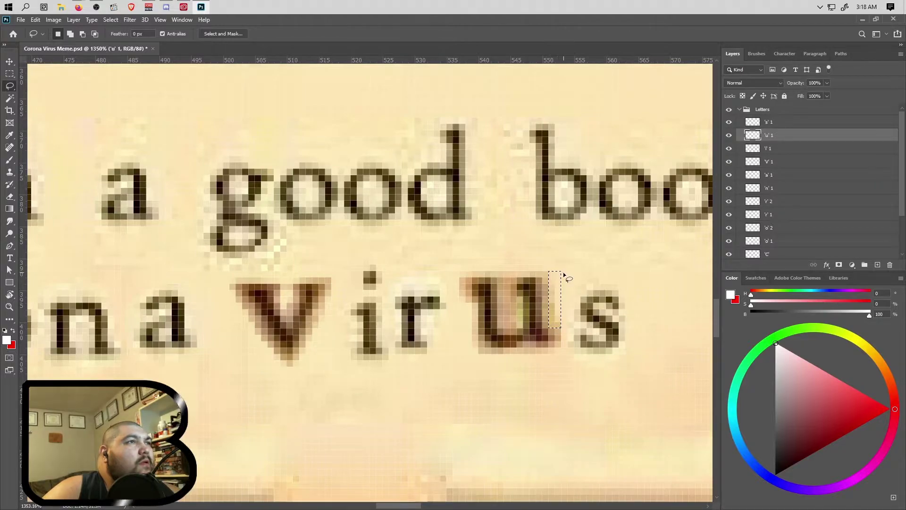
- Duplicate the lowercase c of "corona" from the 'C' layer and place the copy over the S of "Sheltering"
scroll(590, 307, "down", 10)
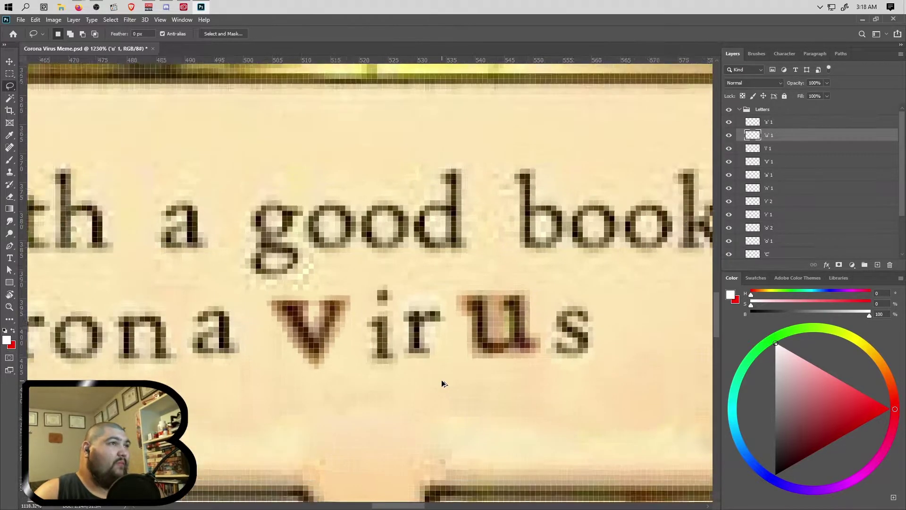
scroll(293, 409, "down", 2)
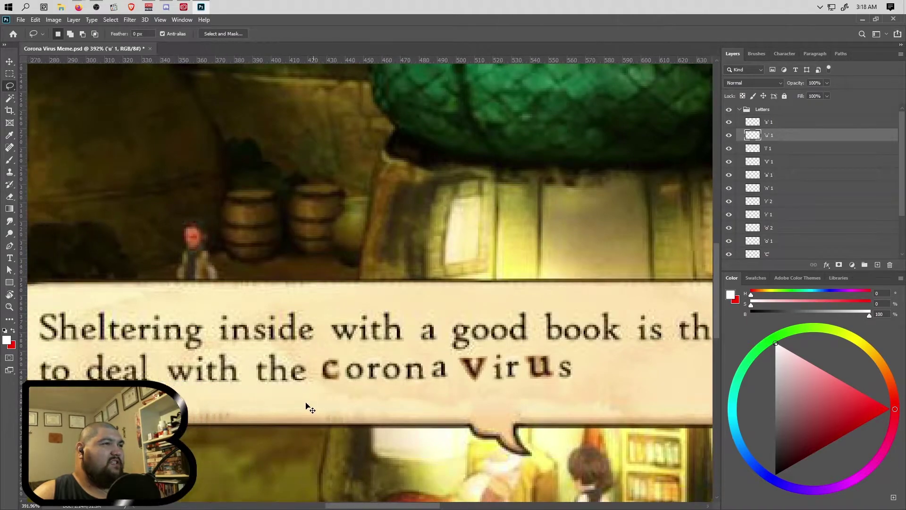
scroll(348, 409, "up", 5)
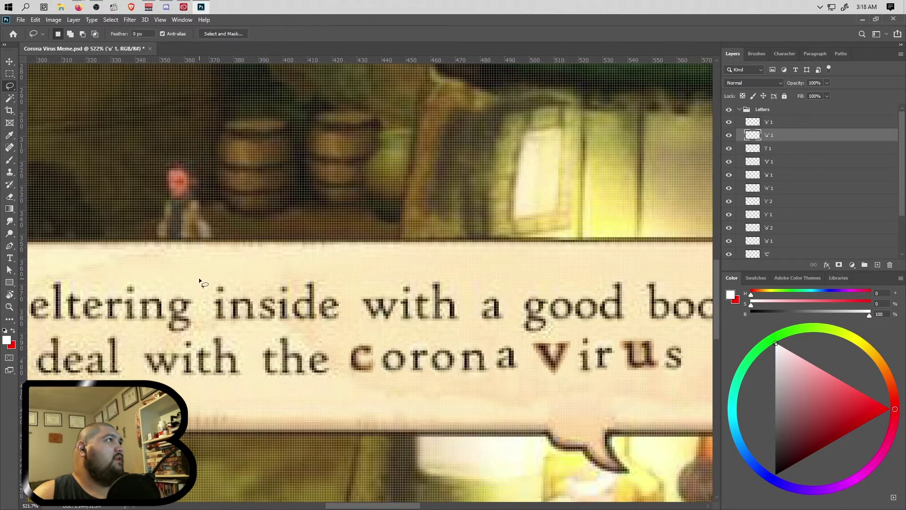
key("v")
scroll(823, 206, "down", 3)
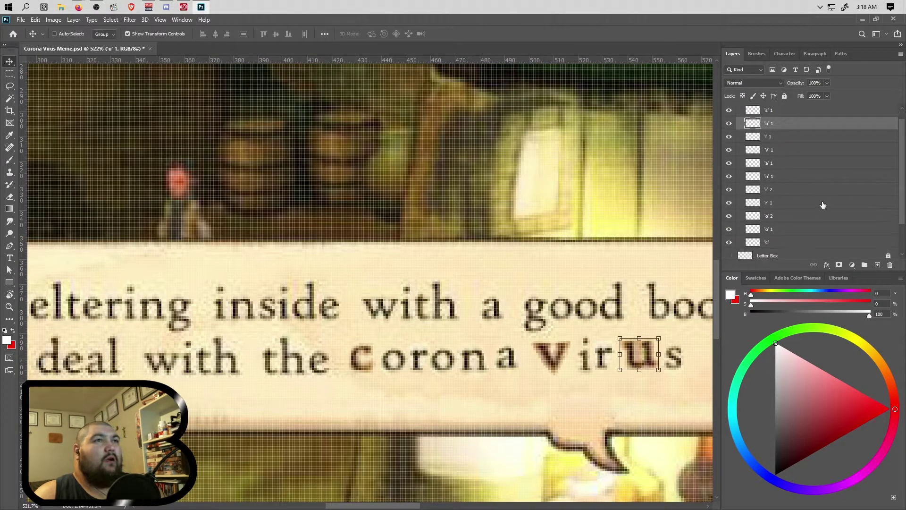
left_click(786, 220)
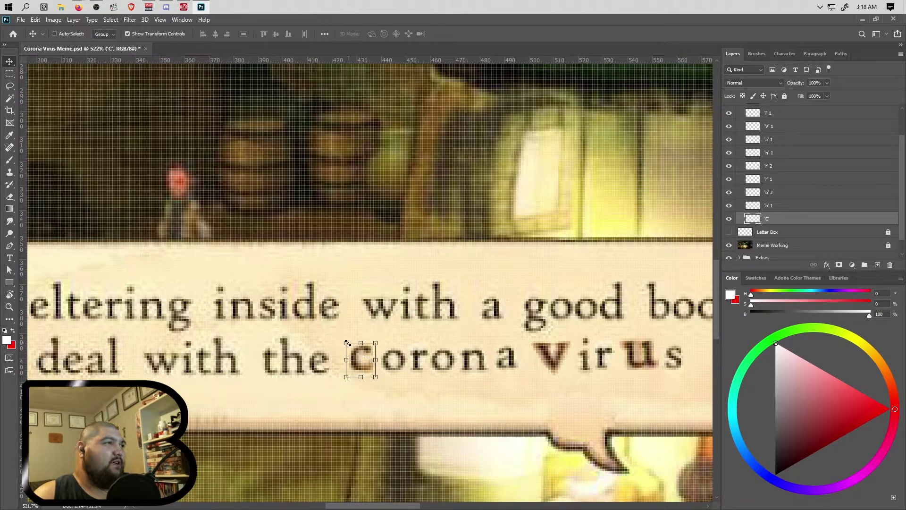
scroll(370, 368, "left", 1)
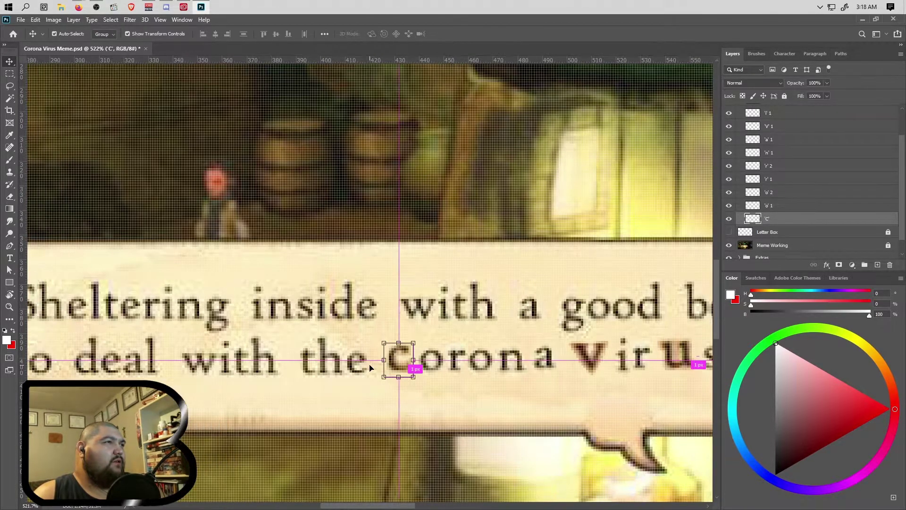
scroll(407, 367, "left", 2)
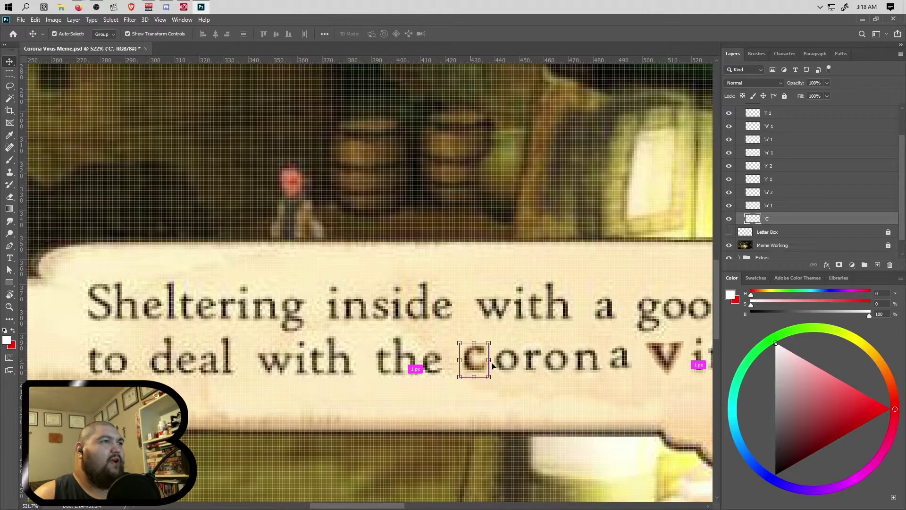
scroll(491, 365, "left", 1)
left_click_drag(489, 364, 108, 310)
- Enlarge the copied c to 141.67% width and 142.86% height, comparing it with the capital S of "Sheltering"
scroll(98, 326, "up", 2)
scroll(98, 326, "up", 1)
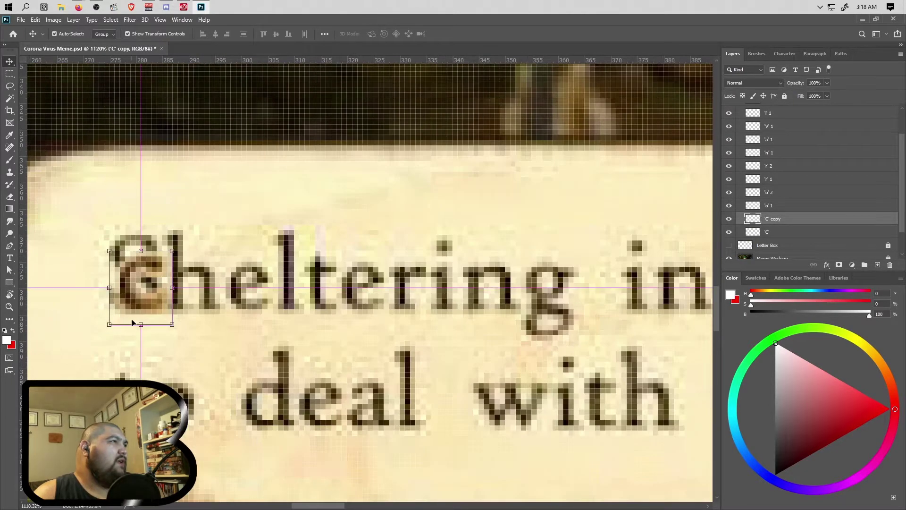
scroll(144, 313, "left", 3)
left_click_drag(199, 282, 134, 288)
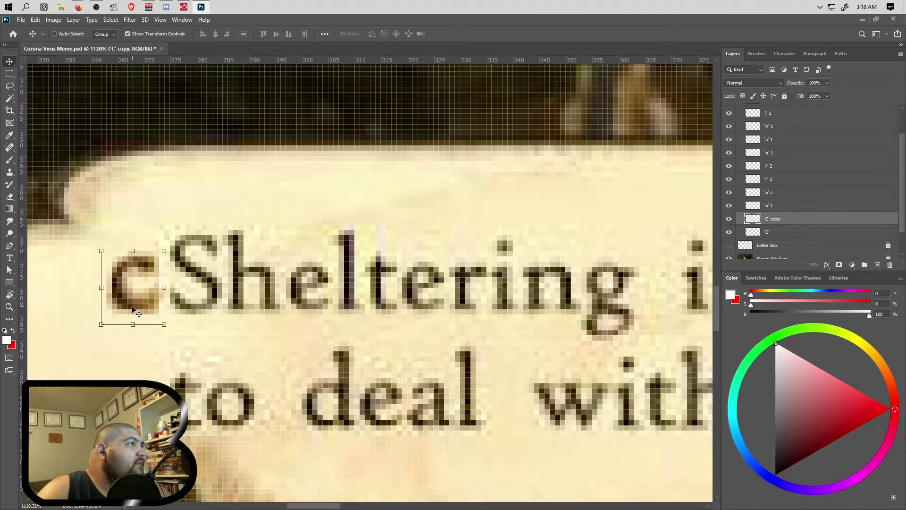
left_click_drag(133, 296, 193, 296)
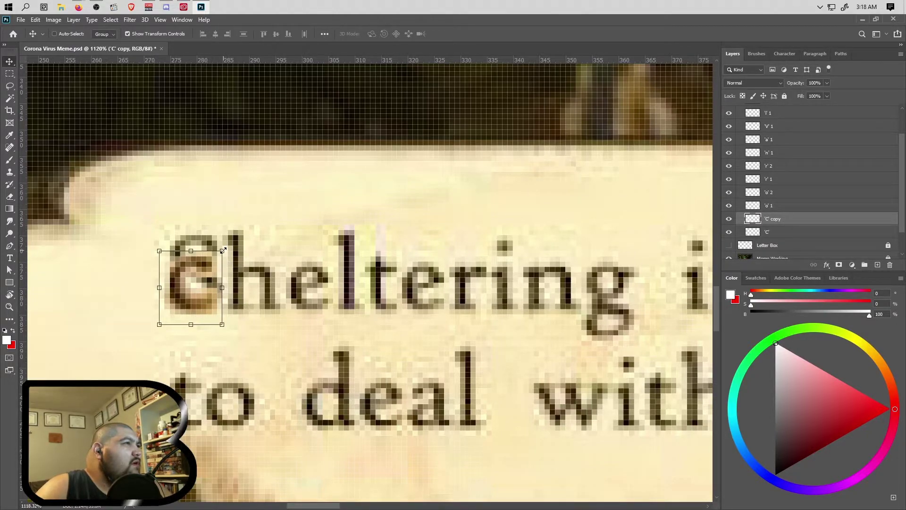
left_click_drag(223, 250, 234, 241)
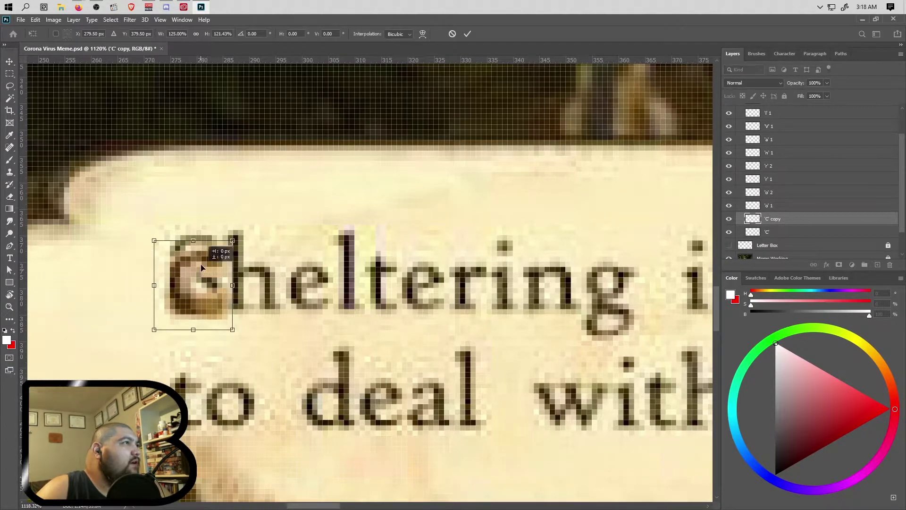
left_click_drag(198, 264, 186, 263)
mouse_move(221, 229)
left_mouse_down()
mouse_move(227, 224)
mouse_move(197, 252)
mouse_move(236, 221)
left_mouse_up()
left_click_drag(210, 252, 147, 256)
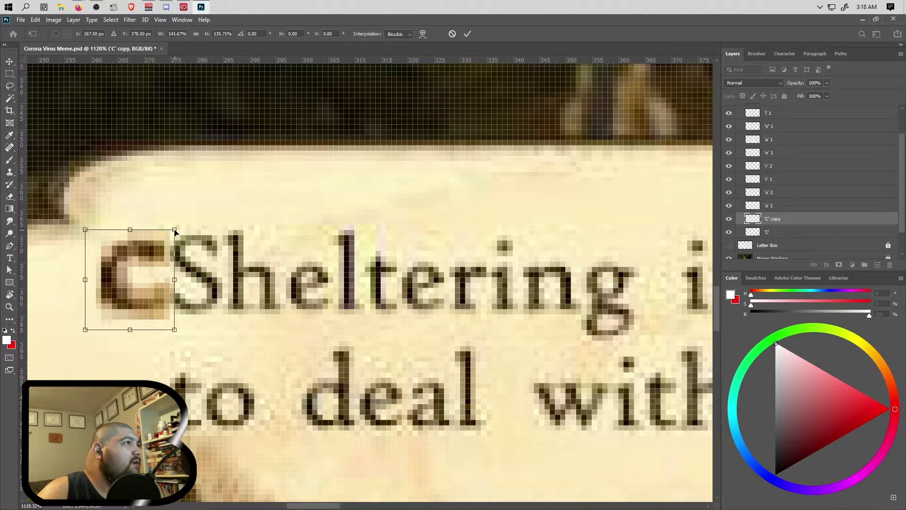
left_click_drag(175, 229, 175, 223)
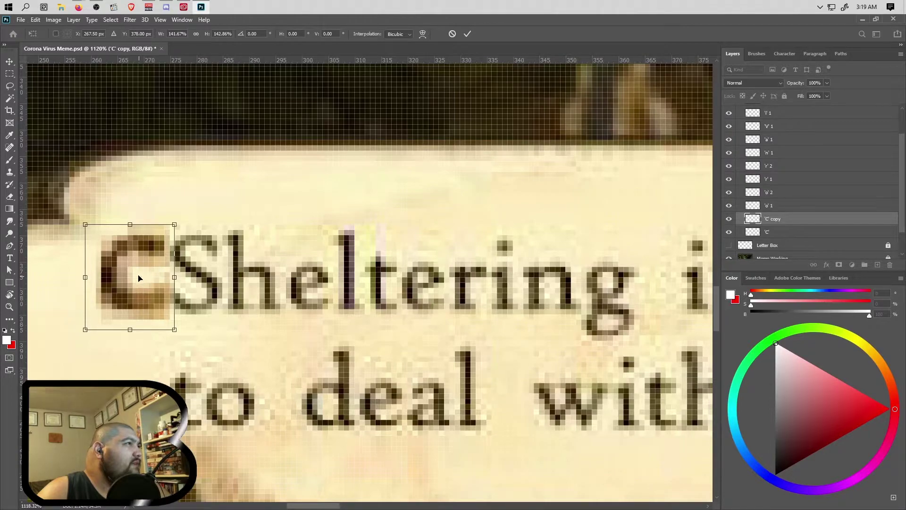
- Move the enlarged C between the two text lines, below "Sheltering", and apply the transformation
left_click_drag(139, 280, 519, 344)
scroll(519, 344, "down", 4)
left_click_drag(527, 374, 296, 376)
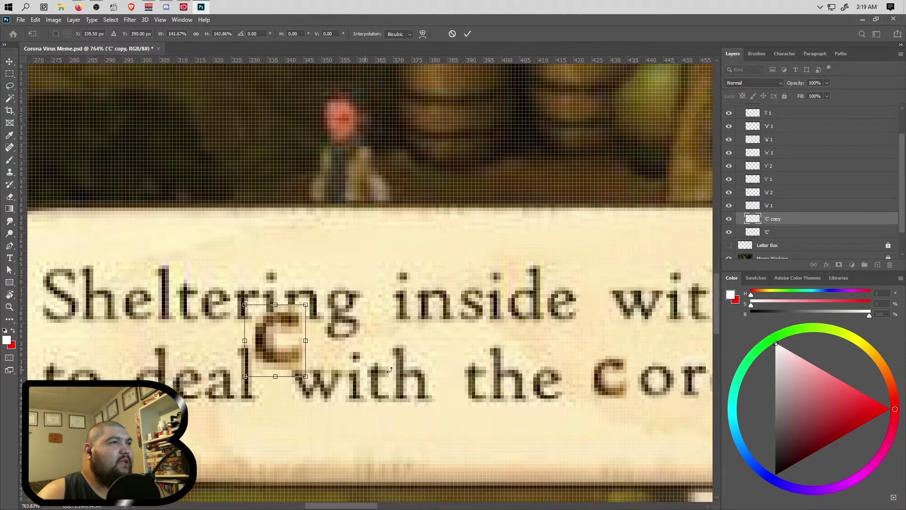
- Rename the 'C' layer holding the small letter as Original 'C'
scroll(778, 207, "down", 1)
left_click(777, 202)
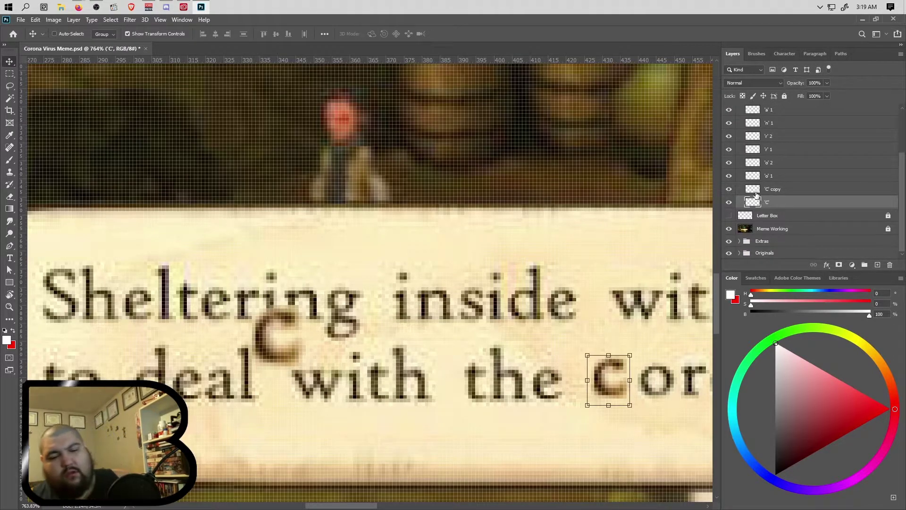
key("Left")
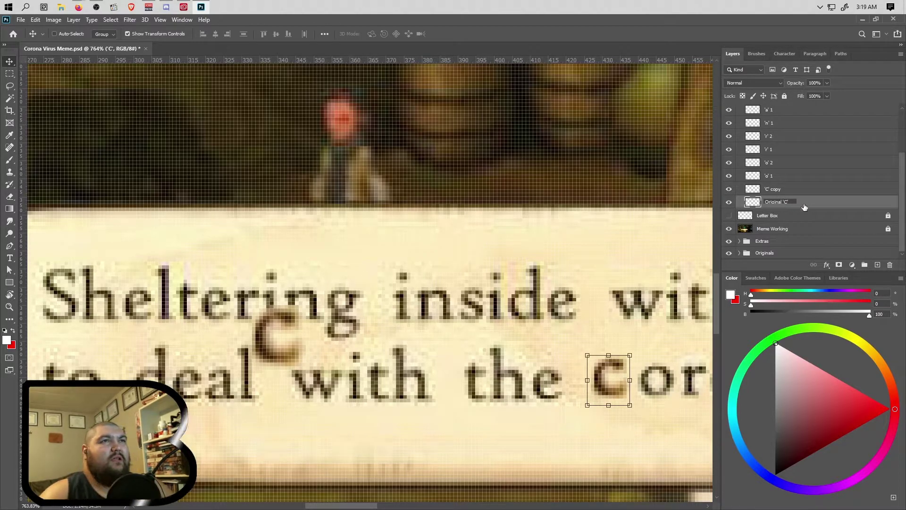
key("Return")
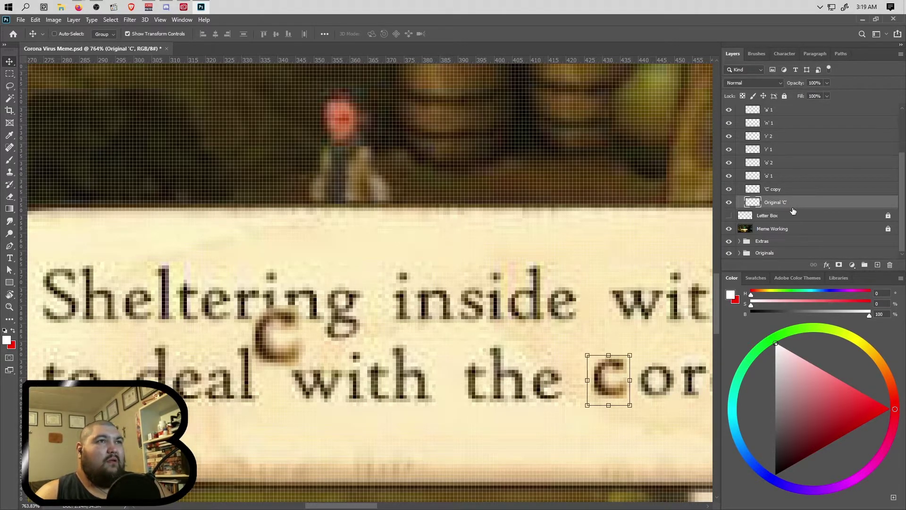
- Hide and lock the Original 'C' layer
left_click(739, 241)
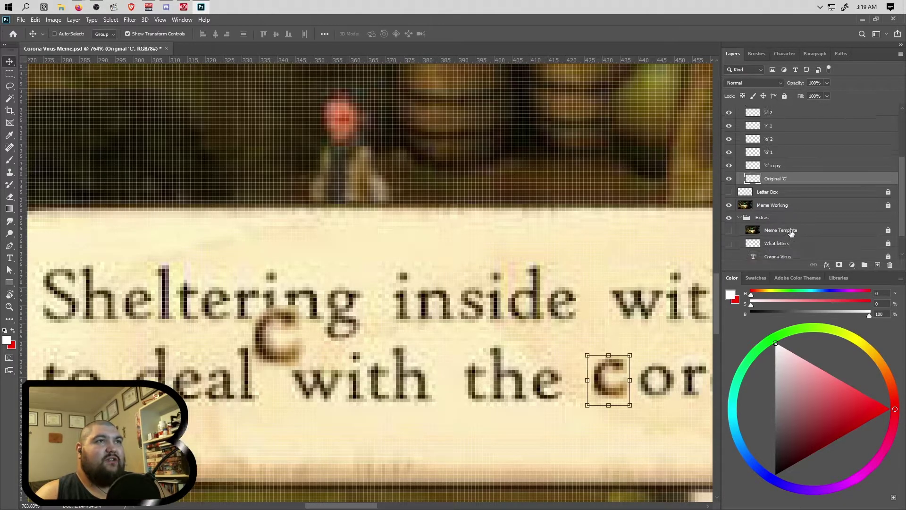
left_click(729, 202)
left_click(784, 96)
left_click(739, 242)
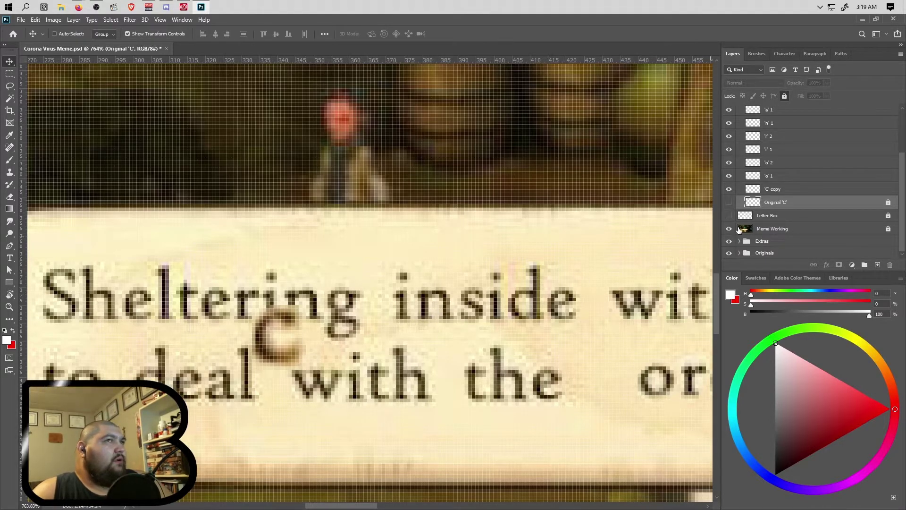
- Rename the 'C' copy layer as 'C' Capital
left_click(773, 190)
left_click_drag(772, 190, 801, 193)
type("Capital")
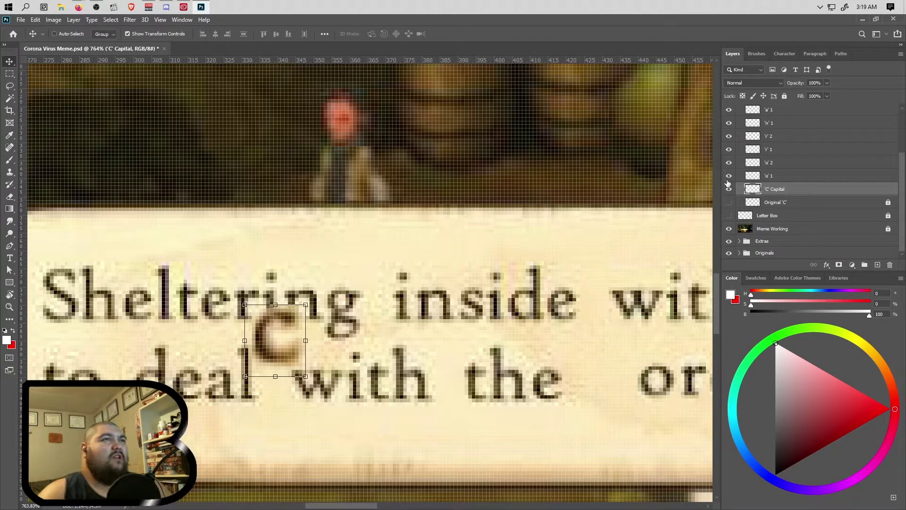
- Move the capital C in front of "orona" on the second text line
left_click_drag(265, 331, 597, 369)
scroll(535, 410, "right", 1)
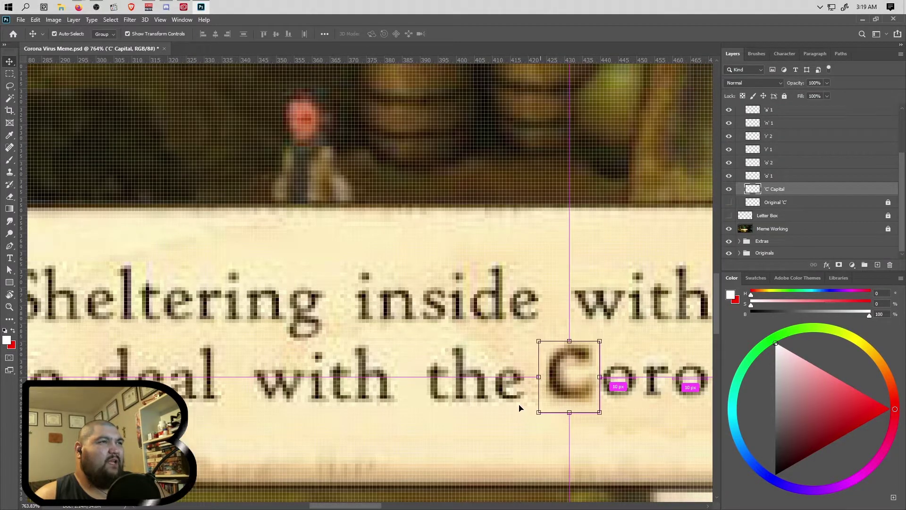
scroll(519, 408, "right", 2)
scroll(418, 391, "down", 1)
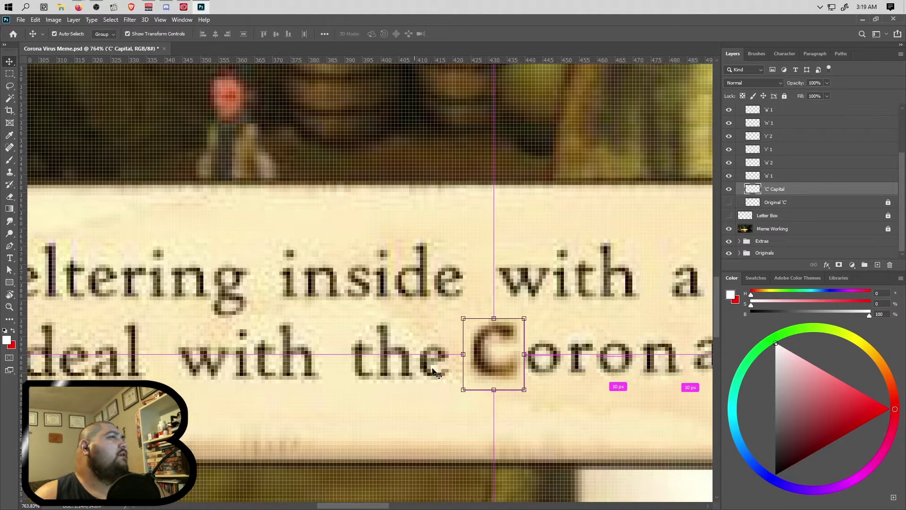
scroll(424, 391, "right", 1)
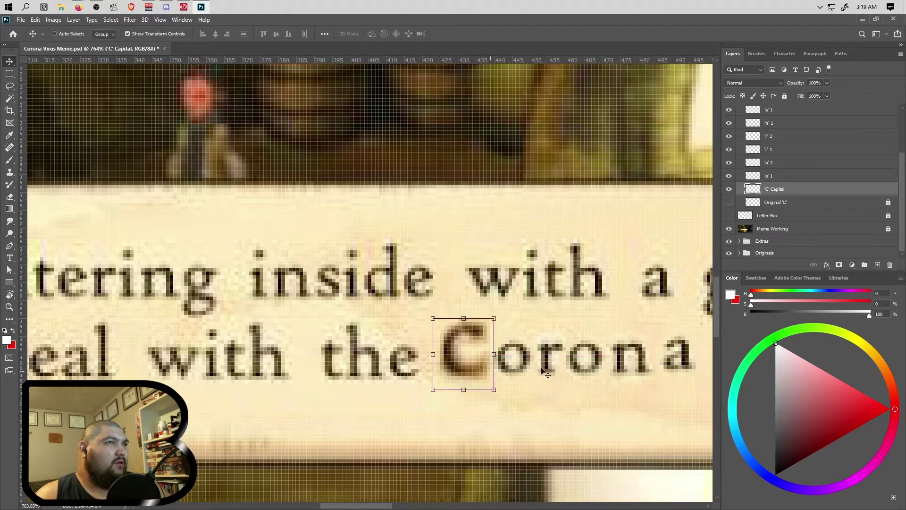
- Move the capital C aside, show the white Letter Box layer, and keep the Original 'C' layer hidden
left_click_drag(472, 336, 514, 322)
left_click(729, 216)
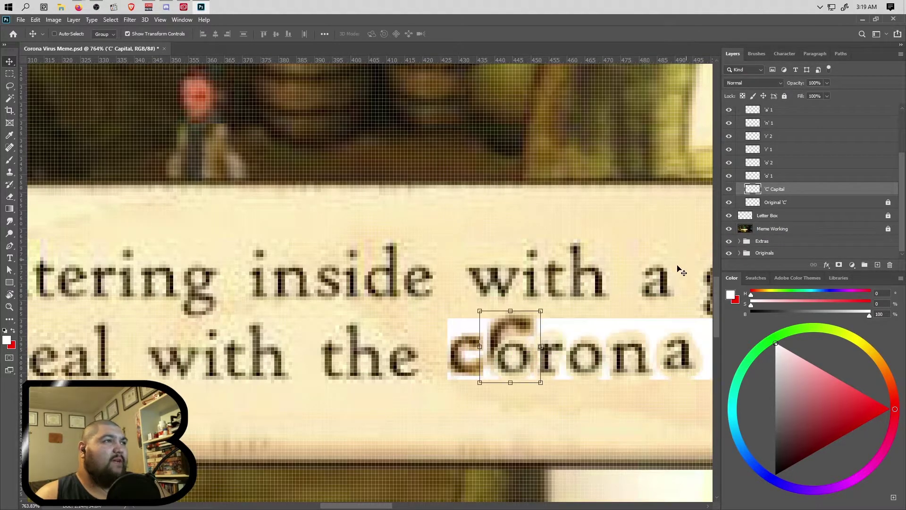
scroll(566, 358, "up", 3)
left_click(729, 202)
- Reposition the capital C at the start of the white box, directly before the 'o' of "Corona"
left_click_drag(504, 302, 445, 313)
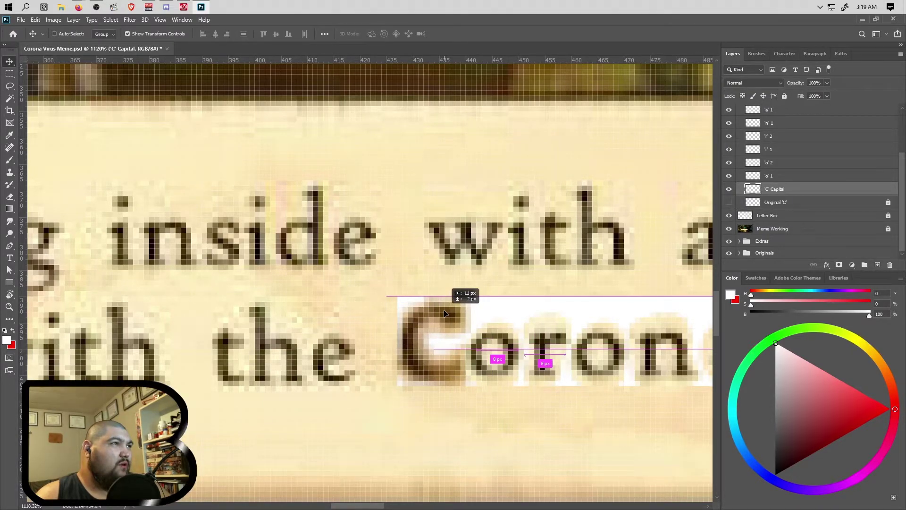
mouse_move(445, 312)
left_mouse_down()
mouse_move(358, 311)
mouse_move(445, 316)
left_mouse_up()
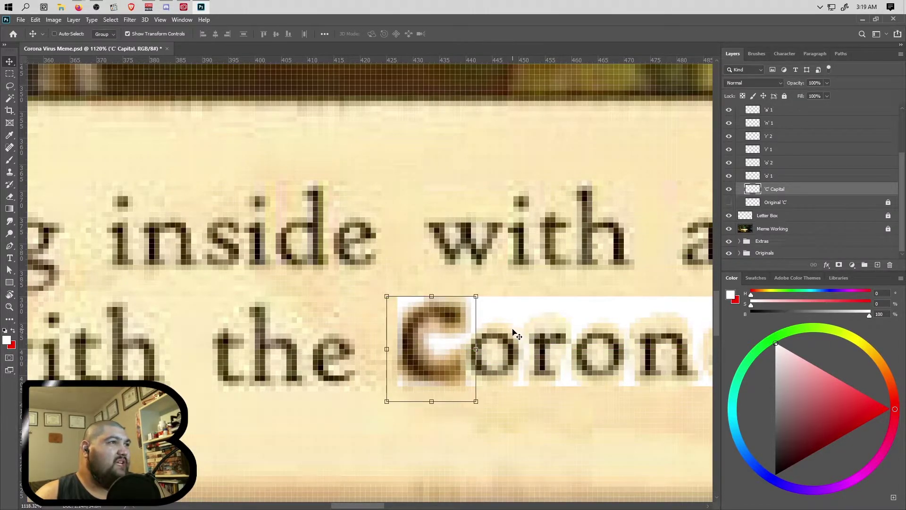
scroll(511, 335, "down", 3)
key("ctrl")
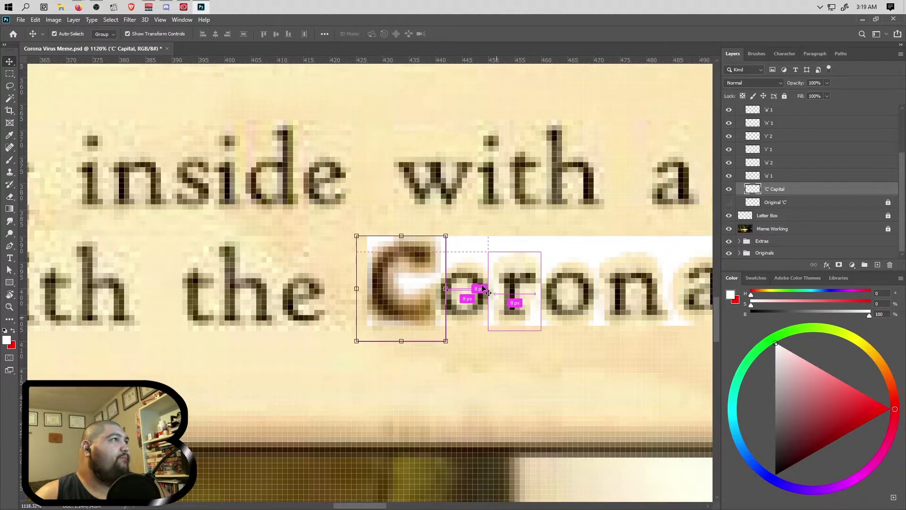
scroll(471, 298, "right", 1)
scroll(443, 287, "down", 2)
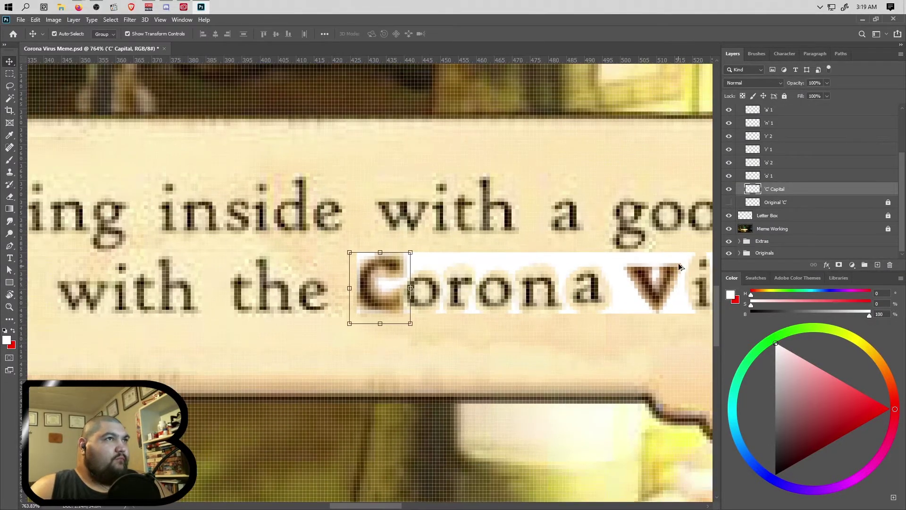
scroll(670, 262, "up", 2)
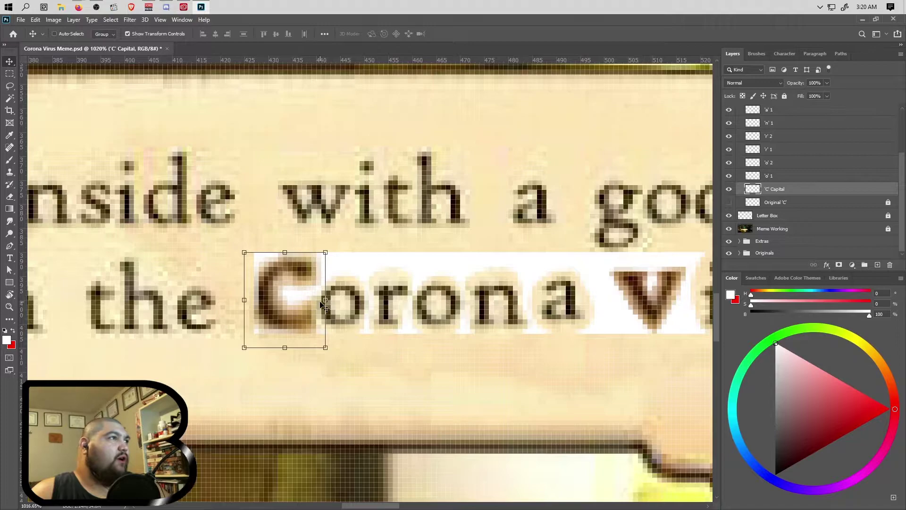
mouse_move(309, 295)
left_mouse_down()
mouse_move(364, 283)
mouse_move(306, 281)
left_mouse_up()
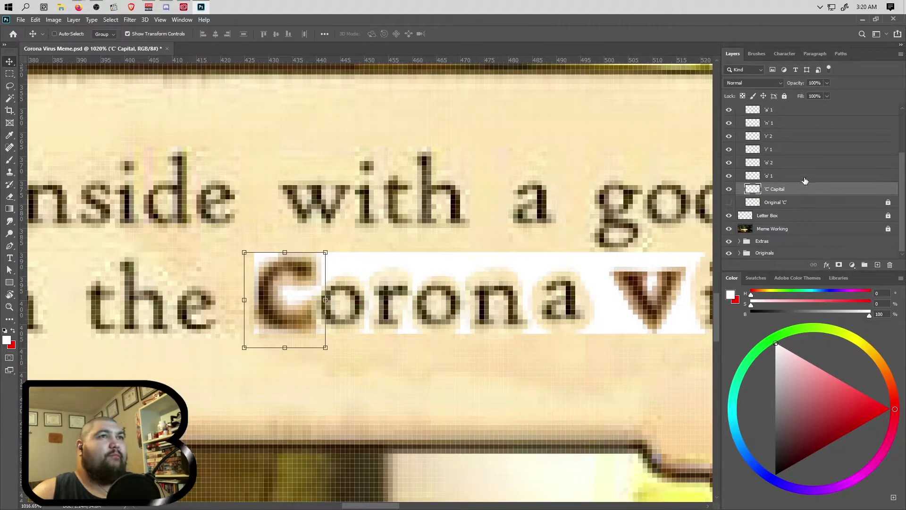
- Move the first 'o' and the 'r' of "Corona" onto the baseline, closing them up against the capital C
left_click(754, 177)
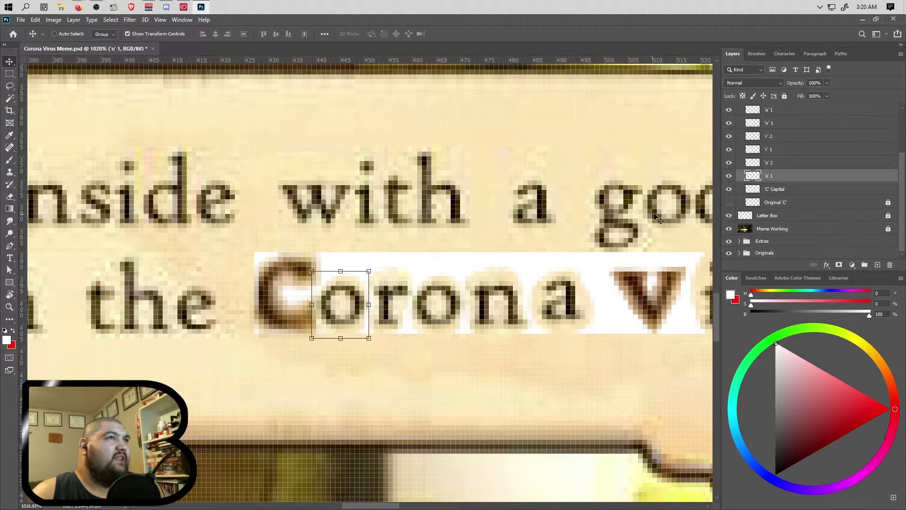
mouse_move(351, 288)
left_mouse_down()
mouse_move(344, 295)
mouse_move(360, 293)
mouse_move(349, 302)
mouse_move(336, 286)
mouse_move(345, 302)
mouse_move(337, 296)
left_mouse_up()
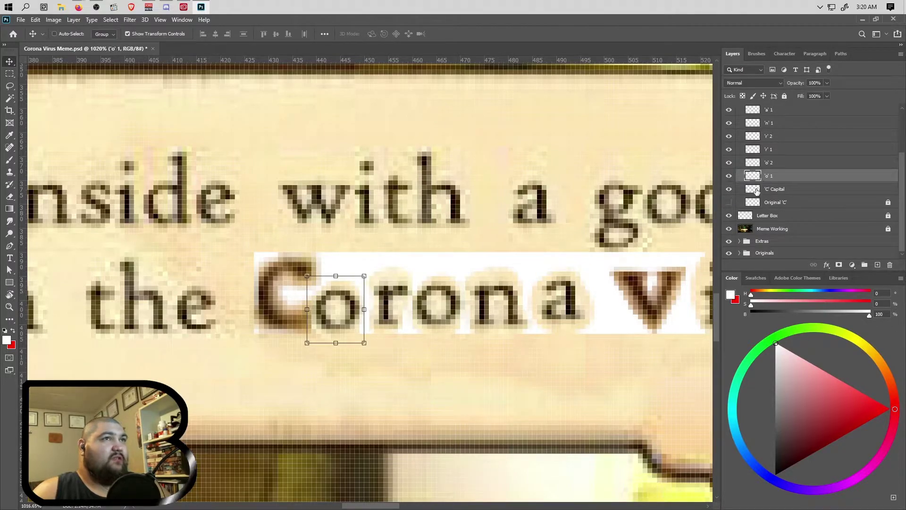
left_click(773, 151)
left_click_drag(400, 289, 384, 291)
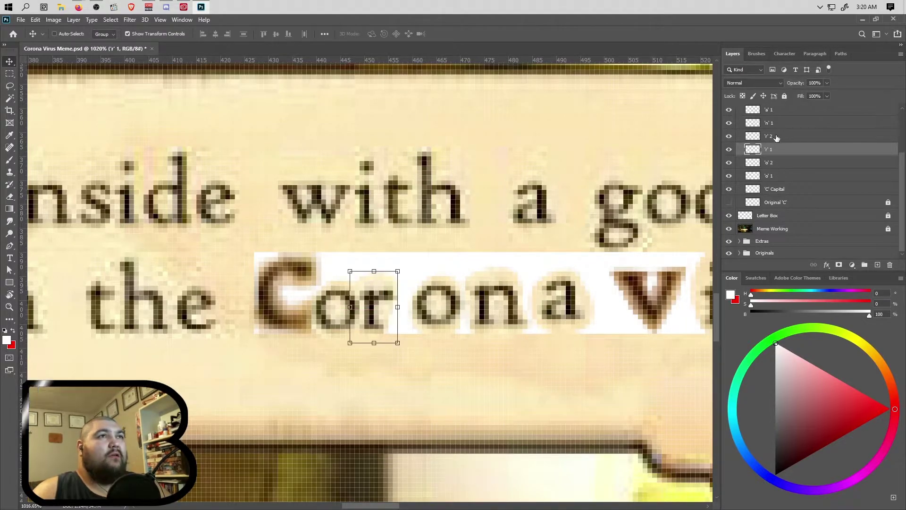
- Move the second 'o' of "Corona" onto the baseline, directly beside the 'r'
left_click(776, 137)
scroll(784, 151, "up", 2)
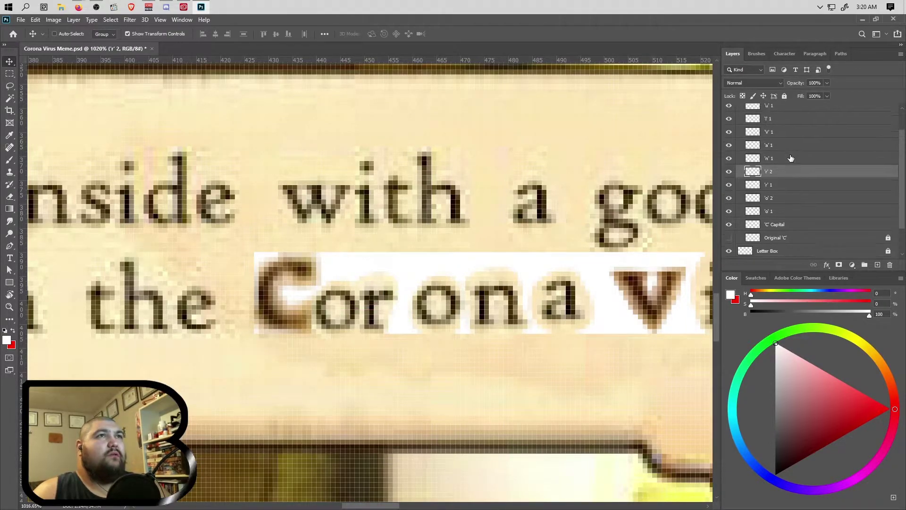
left_click(780, 202)
left_click_drag(449, 297, 427, 297)
left_click_drag(427, 296, 427, 296)
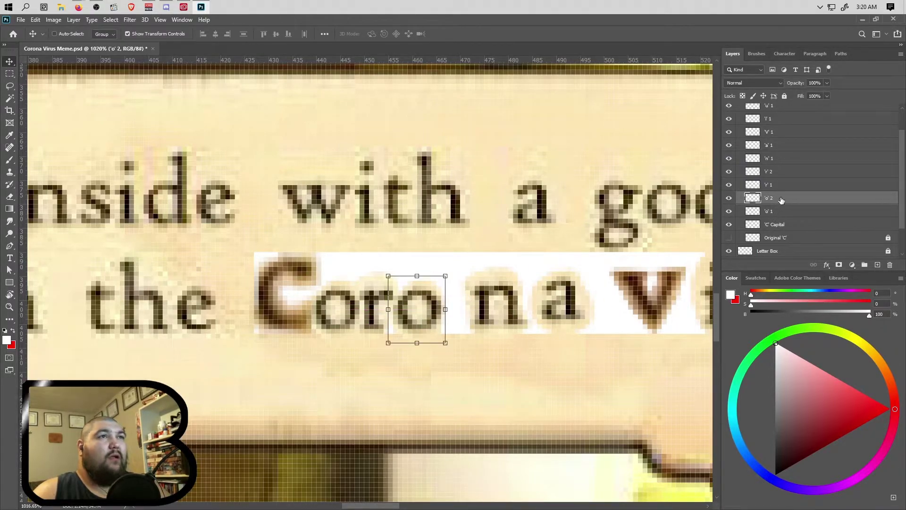
- Move the 'n' of "Corona" onto the baseline beside the second 'o', matching the letter spacing of the original text
left_click(781, 159)
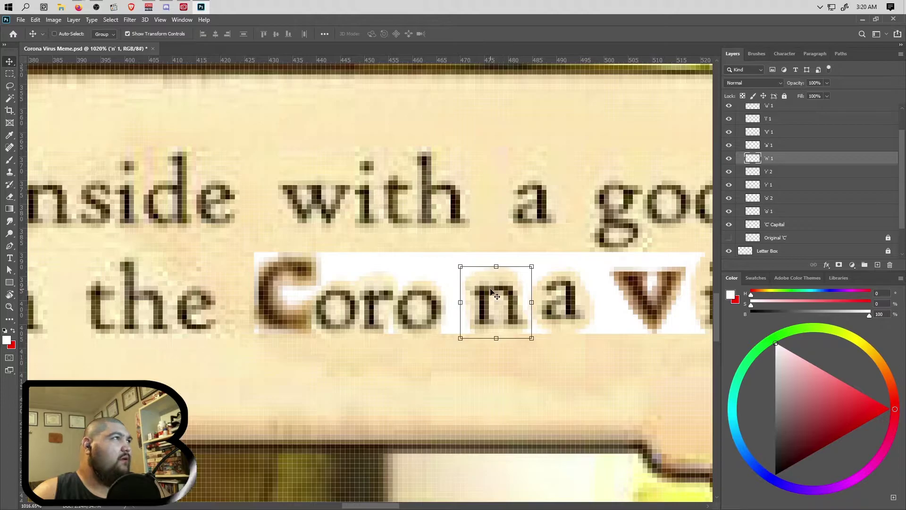
scroll(491, 288, "down", 1)
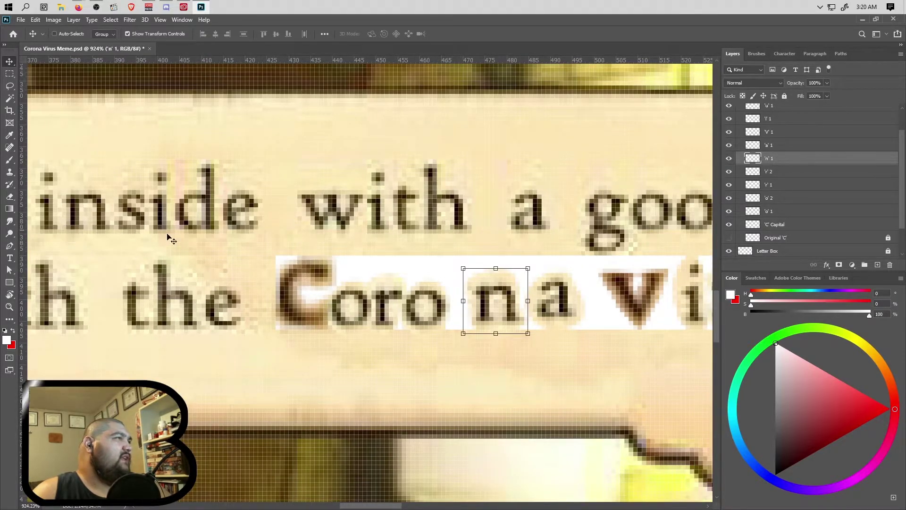
scroll(321, 256, "down", 6)
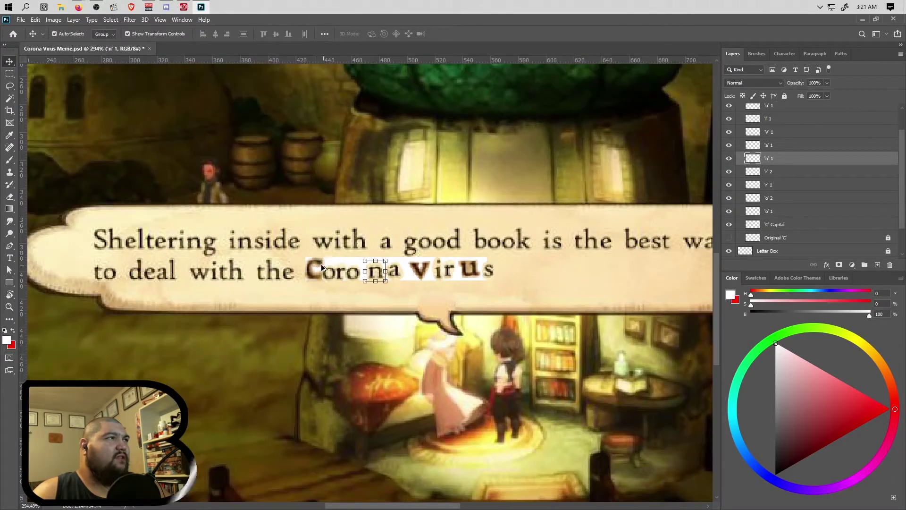
scroll(326, 264, "down", 2)
scroll(192, 253, "up", 5)
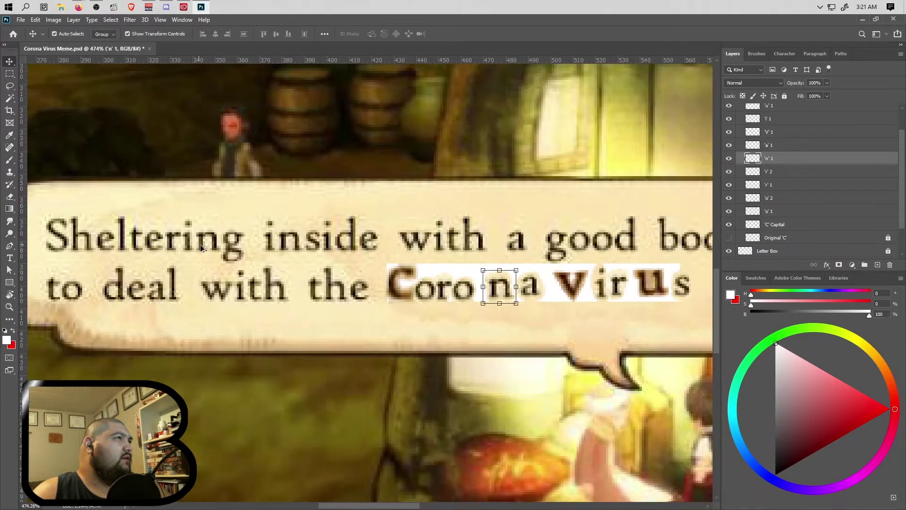
scroll(190, 248, "down", 4)
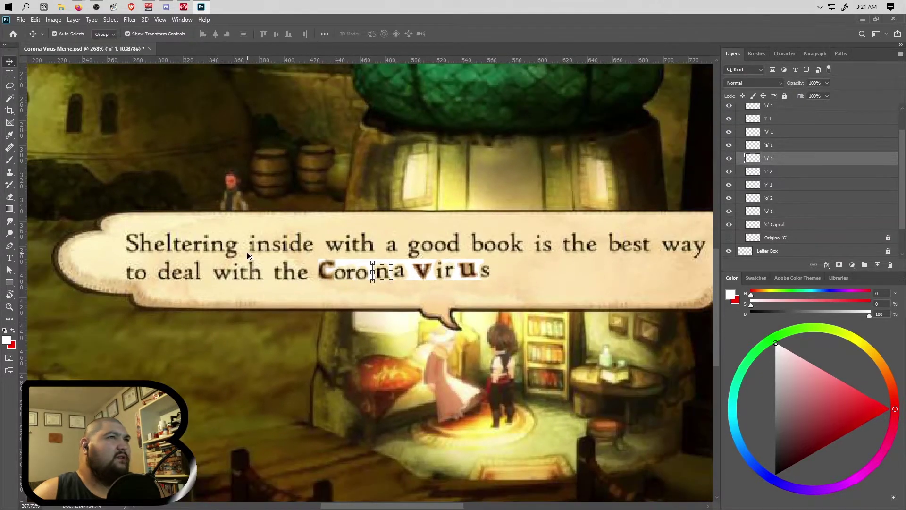
scroll(400, 261, "up", 7)
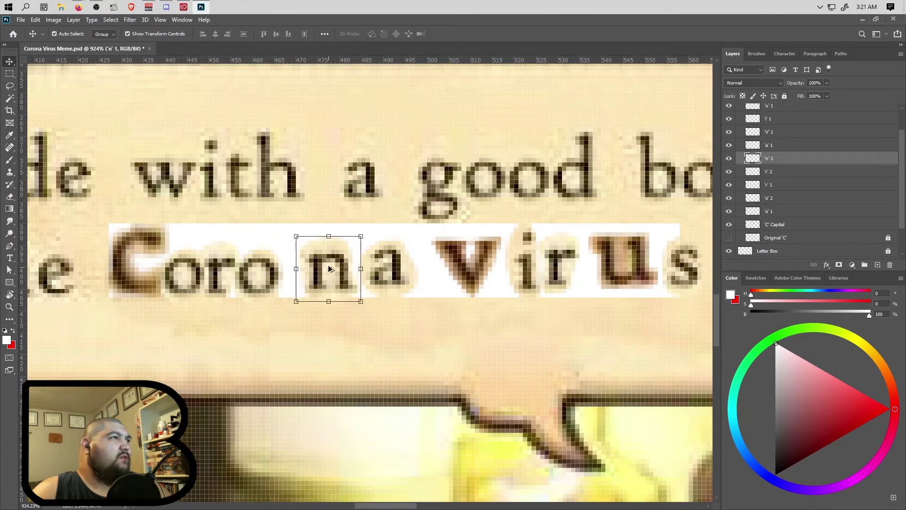
left_click_drag(295, 260, 312, 265)
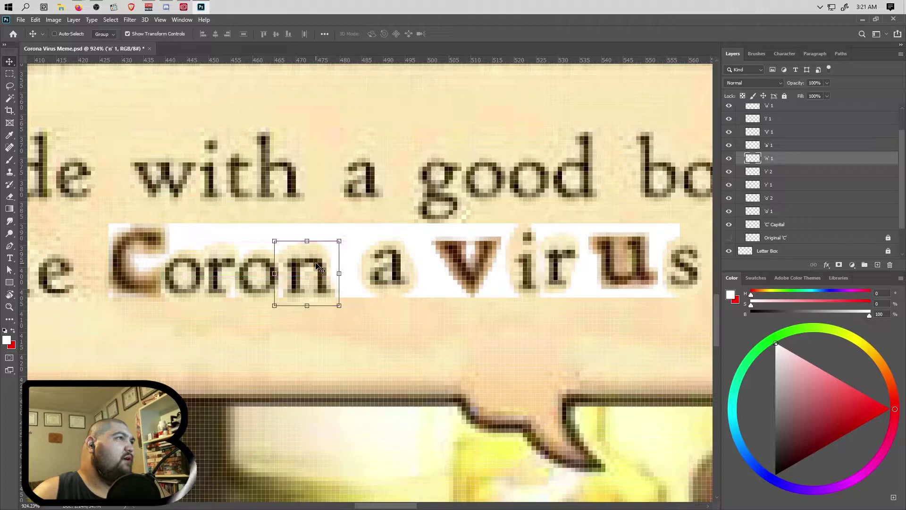
- Move the final 'a' of "Corona" onto the baseline, directly beside the 'n'
left_click(774, 146)
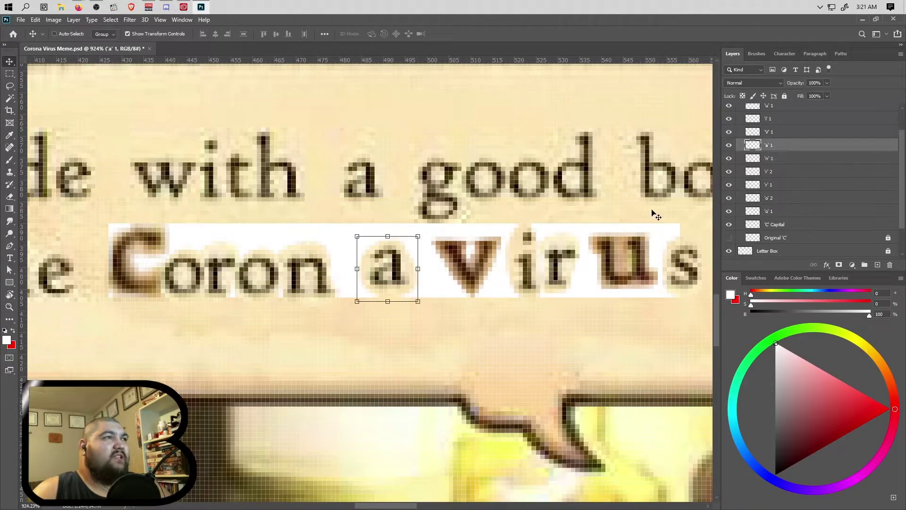
left_click_drag(350, 253, 261, 263)
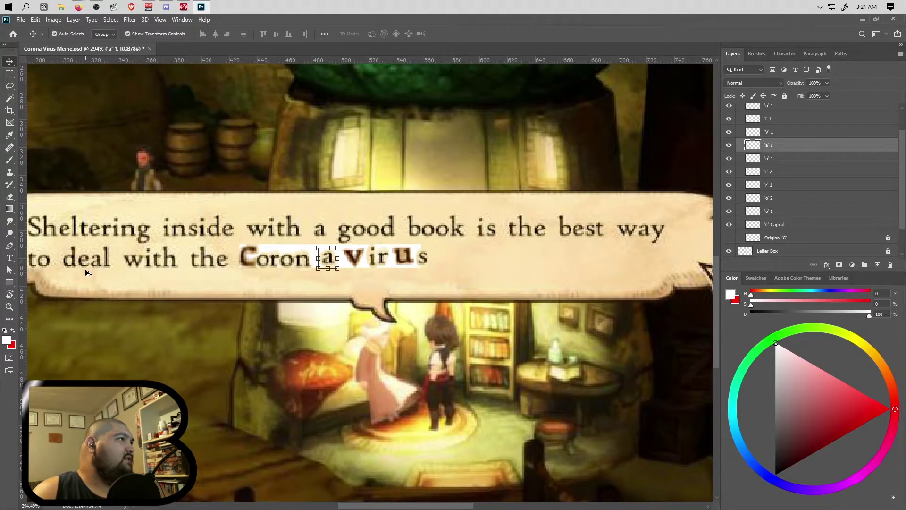
scroll(85, 268, "up", 5)
scroll(545, 257, "down", 5)
scroll(567, 253, "up", 5)
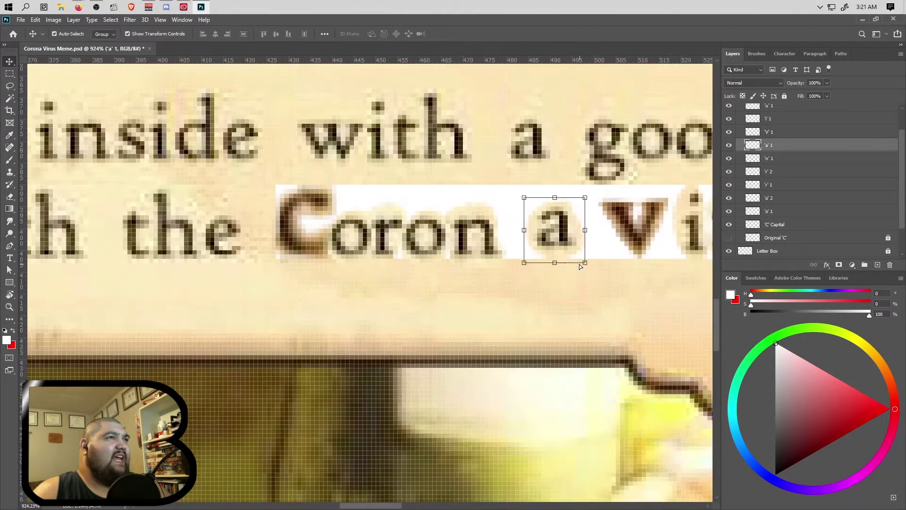
scroll(573, 265, "up", 1)
left_click_drag(557, 234, 523, 230)
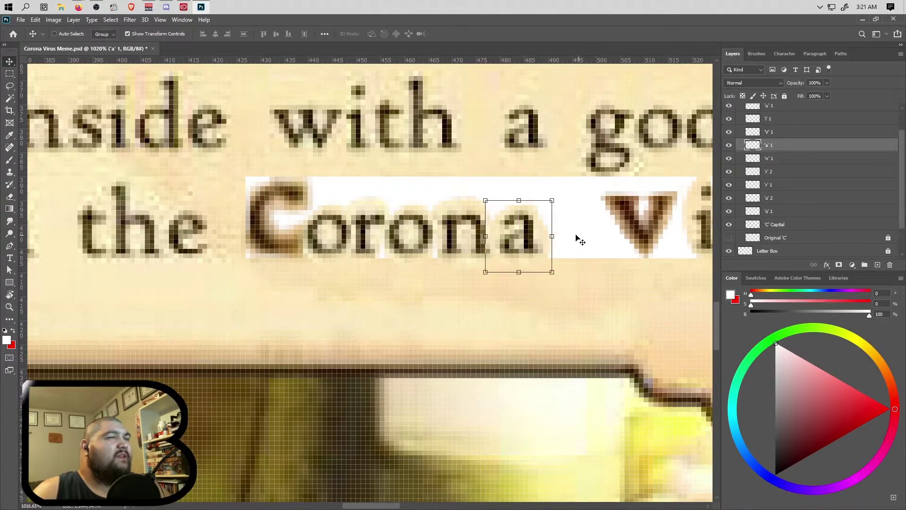
- Place the V over the capital C as a size reference and enlarge it to about 129% width and 131% height
scroll(600, 198, "right", 1)
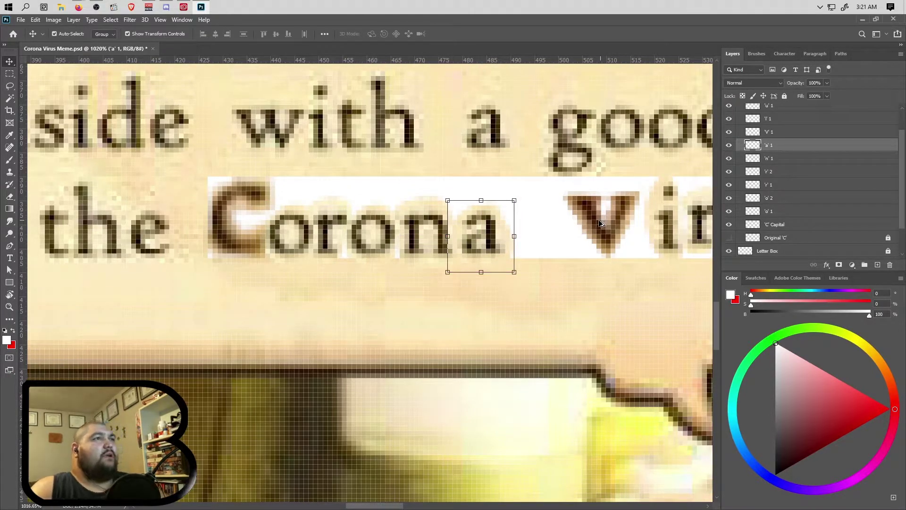
scroll(600, 223, "right", 1)
left_click(774, 132)
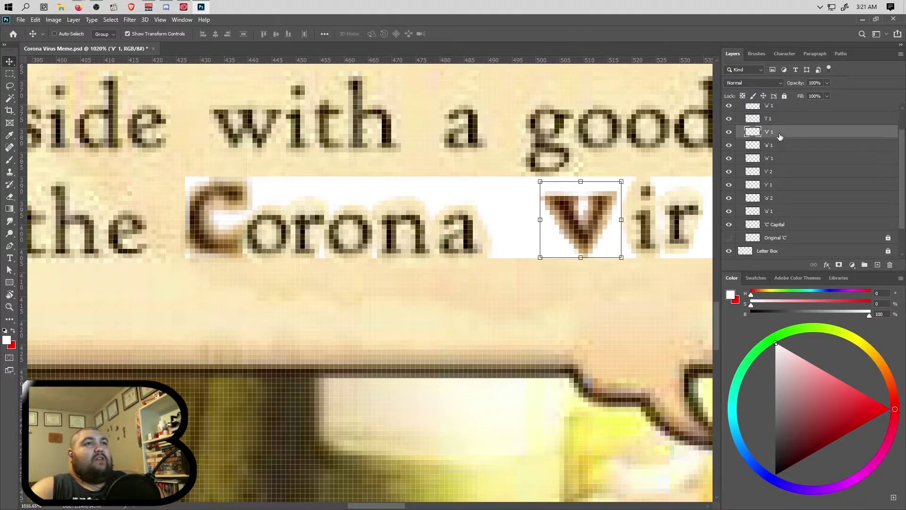
left_click_drag(581, 214, 229, 222)
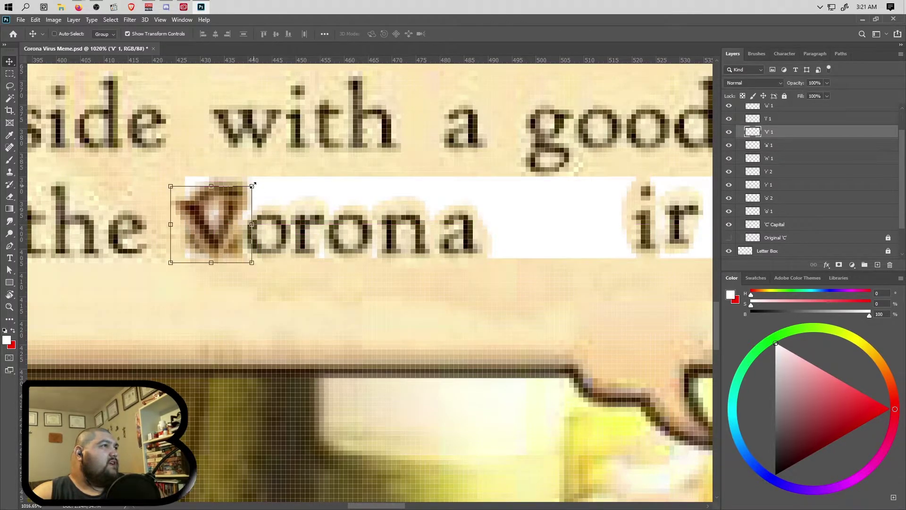
left_click_drag(252, 187, 276, 162)
- Move the enlarged V back between "Corona" and "irus", leaving a word space, and apply the transformation
left_click_drag(238, 206, 587, 208)
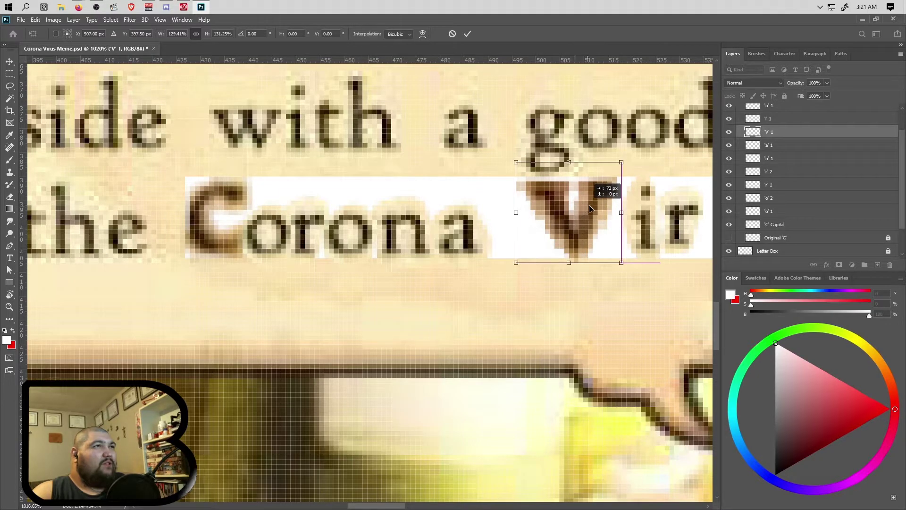
left_click_drag(588, 205, 574, 208)
scroll(574, 208, "down", 5)
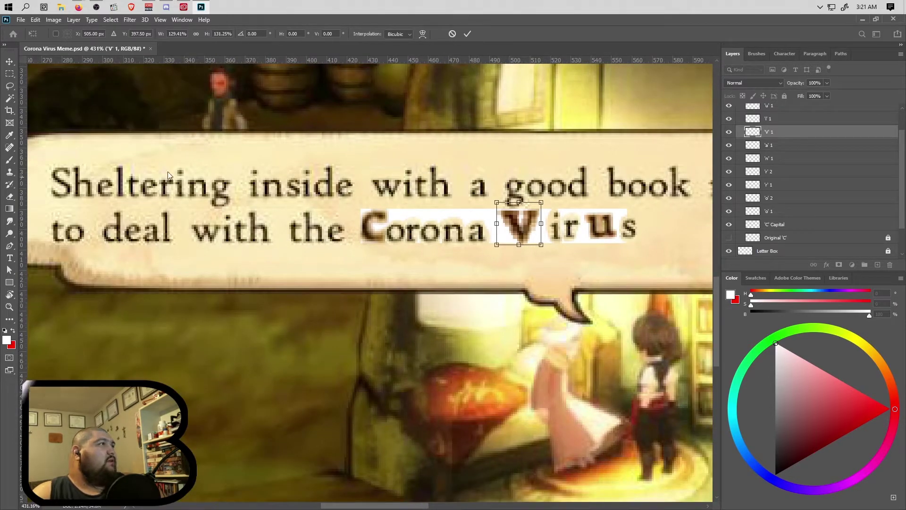
key("Return")
- Select a rectangular patch of blank parchment between the words "inside" and "with" in the upper text line
key("m")
scroll(385, 195, "up", 2)
scroll(384, 193, "down", 3)
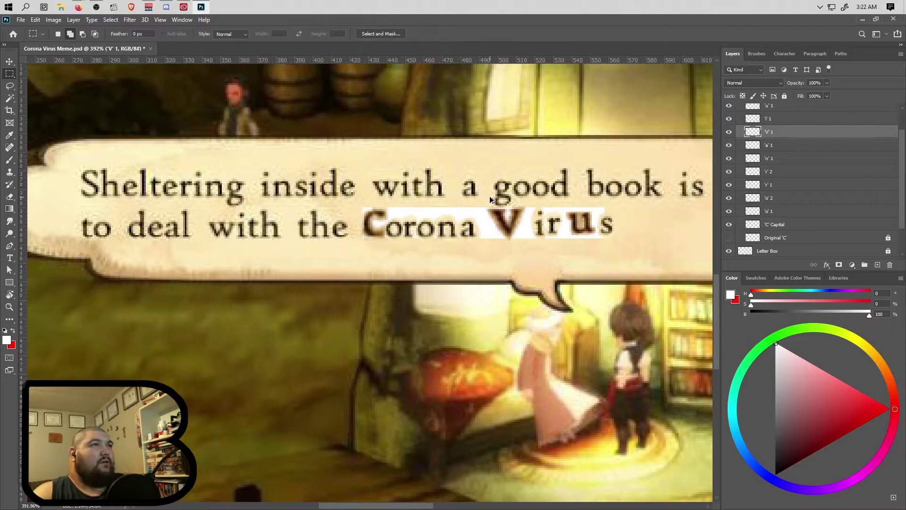
scroll(489, 196, "up", 2)
scroll(348, 196, "up", 2)
scroll(260, 197, "up", 4)
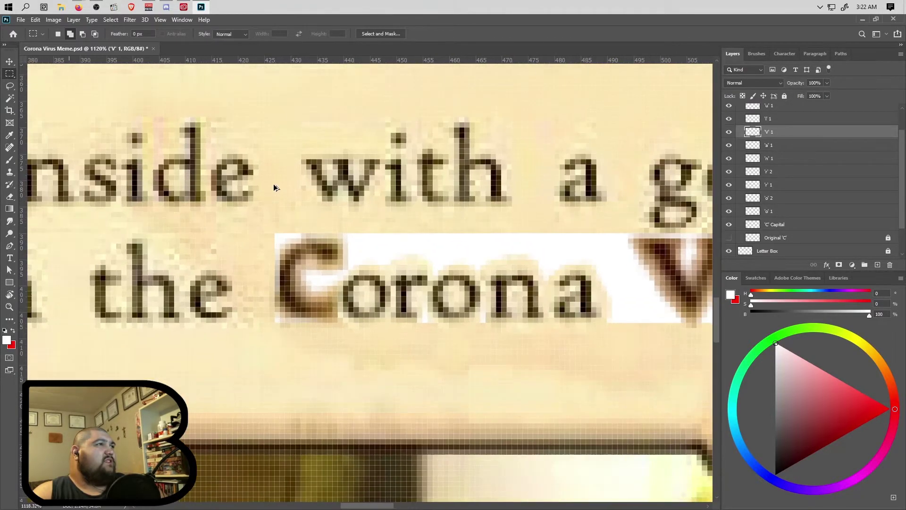
left_click_drag(252, 148, 302, 202)
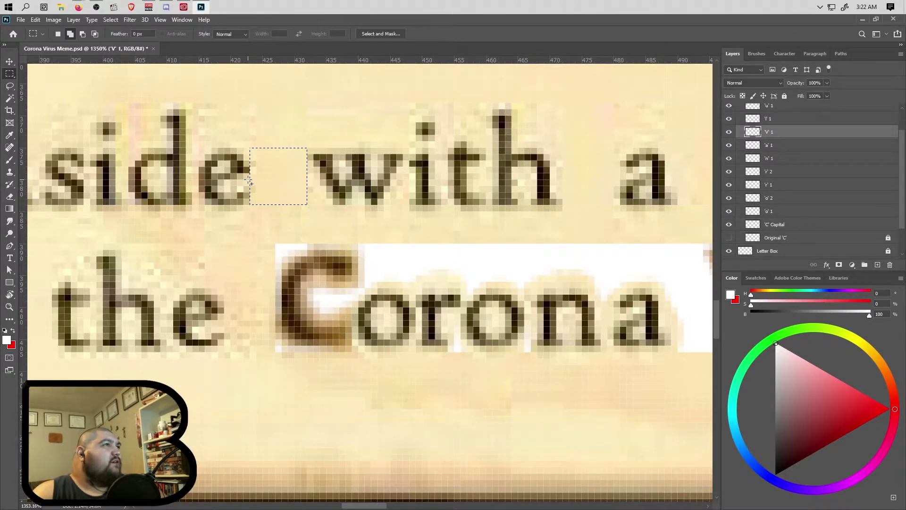
- Transform the selection so its left edge moves inward, clear of the 'e' in "inside"
right_click(253, 179)
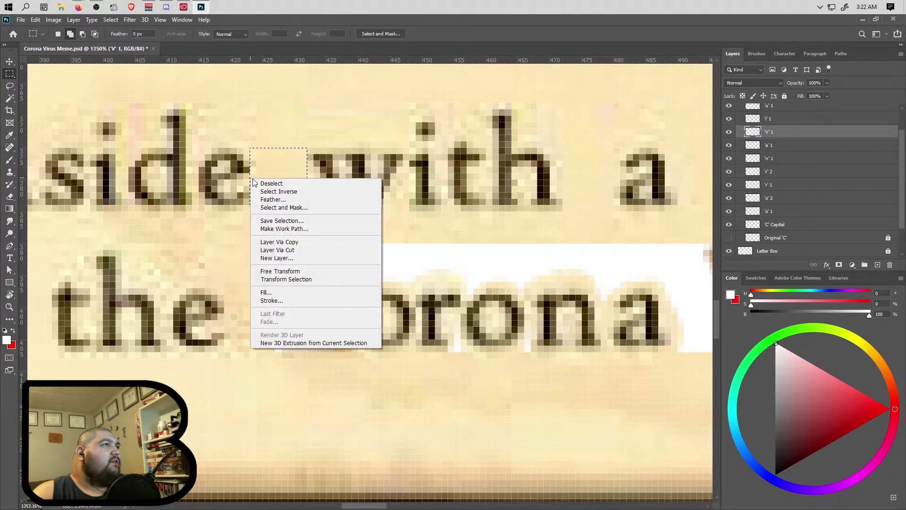
left_click(324, 277)
left_click_drag(249, 176, 257, 175)
left_click(467, 33)
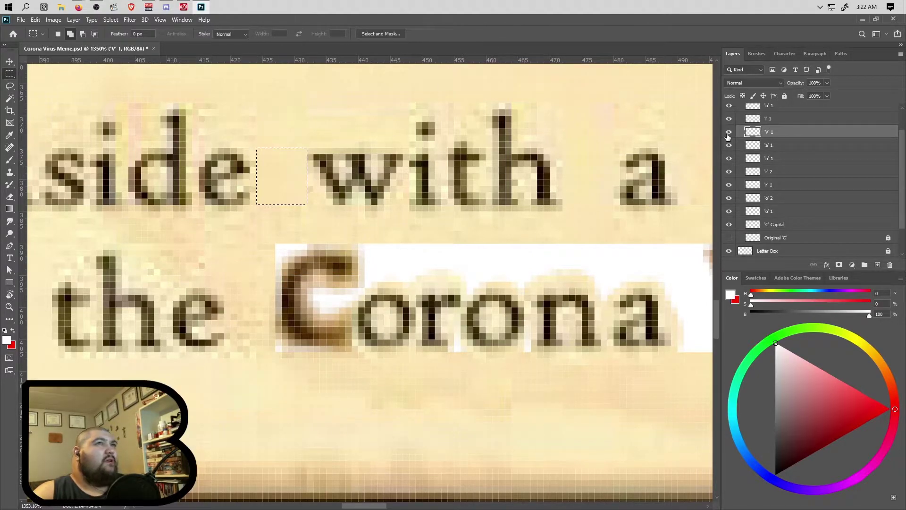
- Create a layer named "Word Spacer" directly above the Letter Box layer, keeping the rectangular selection between "inside" and "with"
scroll(815, 159, "up", 2)
scroll(807, 165, "down", 4)
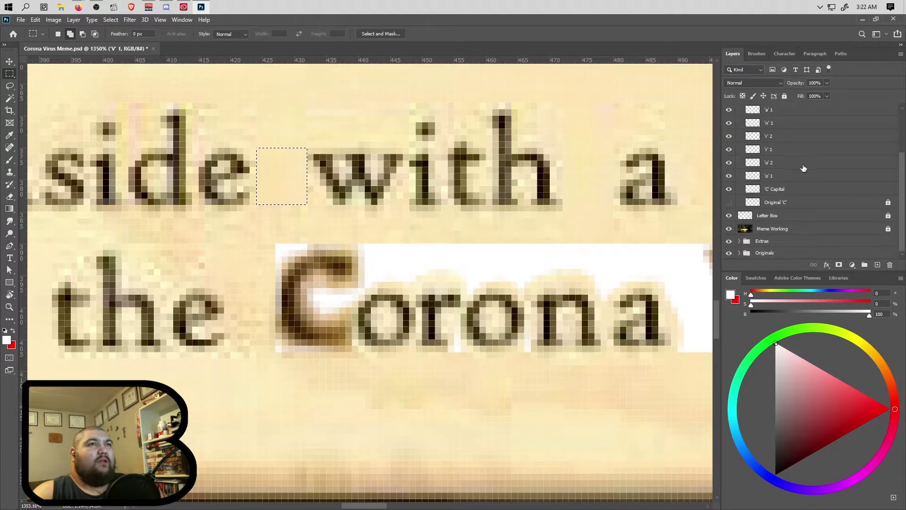
left_click(793, 219)
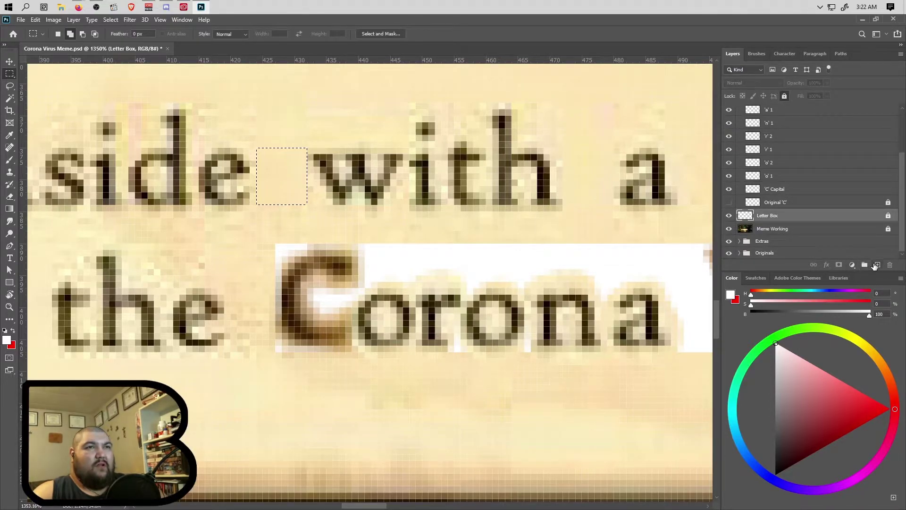
left_click(873, 265)
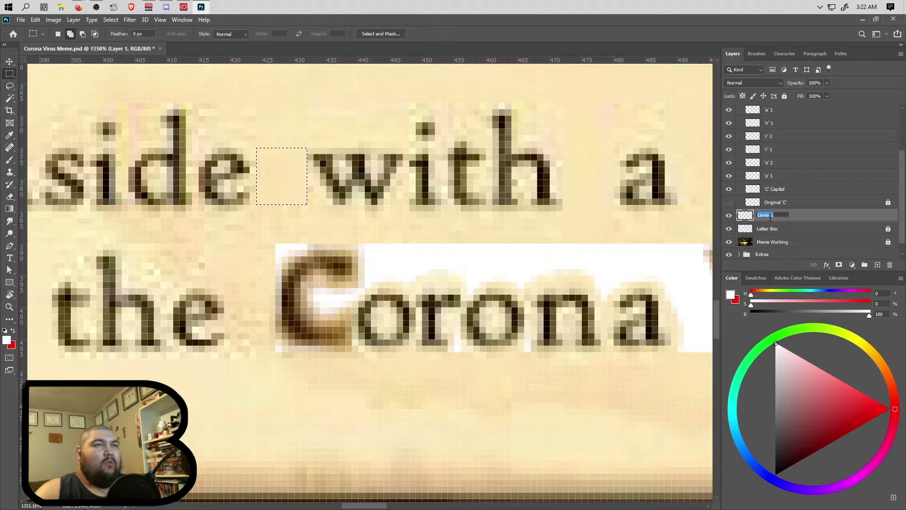
type("Word Spacer")
key("Return")
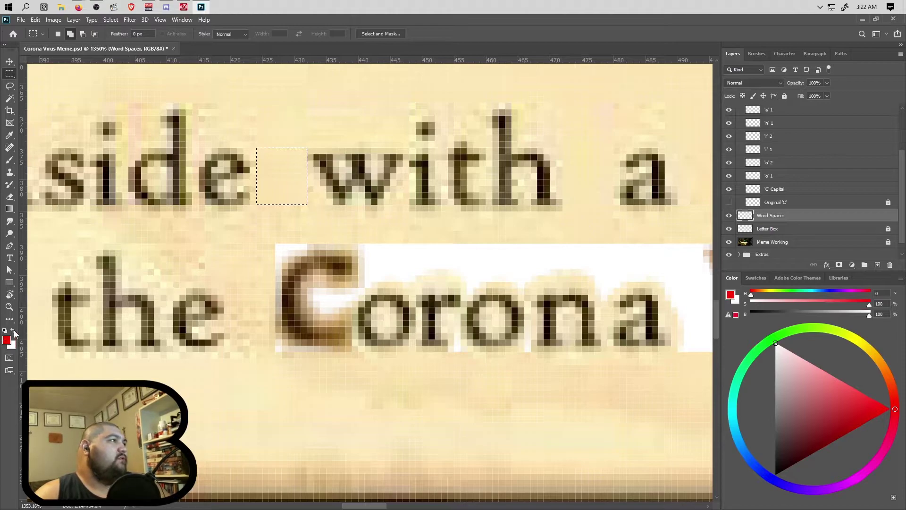
- Fill the selection with red on the Word Spacer layer and move the red block to the gap right after "Corona"
left_click(10, 61)
scroll(126, 218, "right", 2)
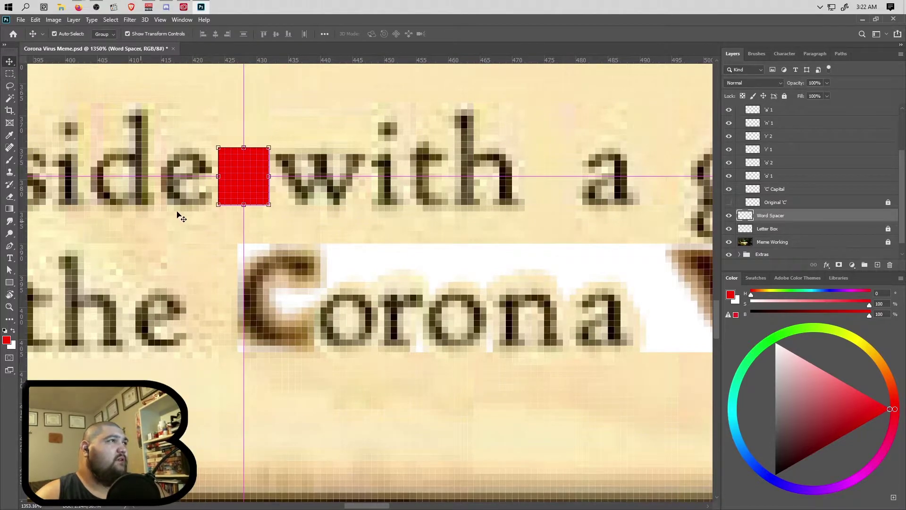
scroll(172, 213, "right", 4)
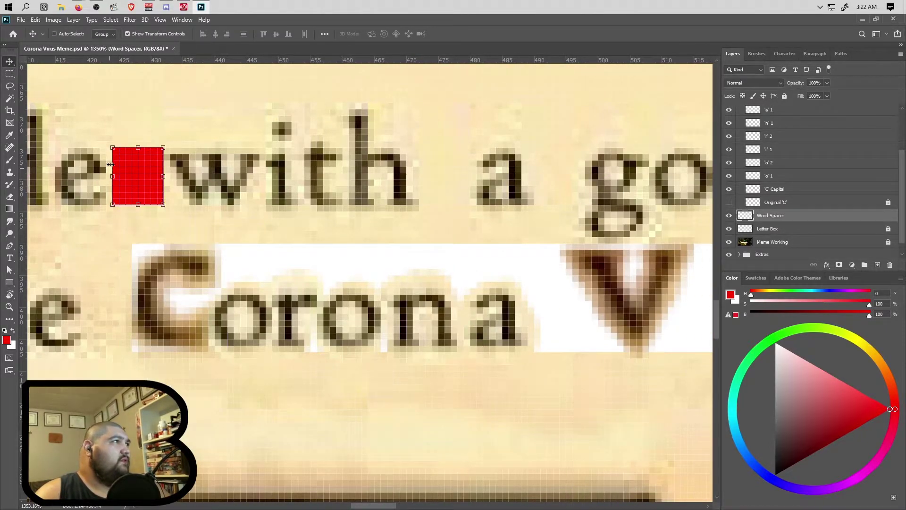
left_click_drag(142, 183, 560, 322)
- Bring the Word Spacer layer to the top of the layer stack and set the red block flush against the last a of "Corona"
left_click_drag(791, 219, 804, 104)
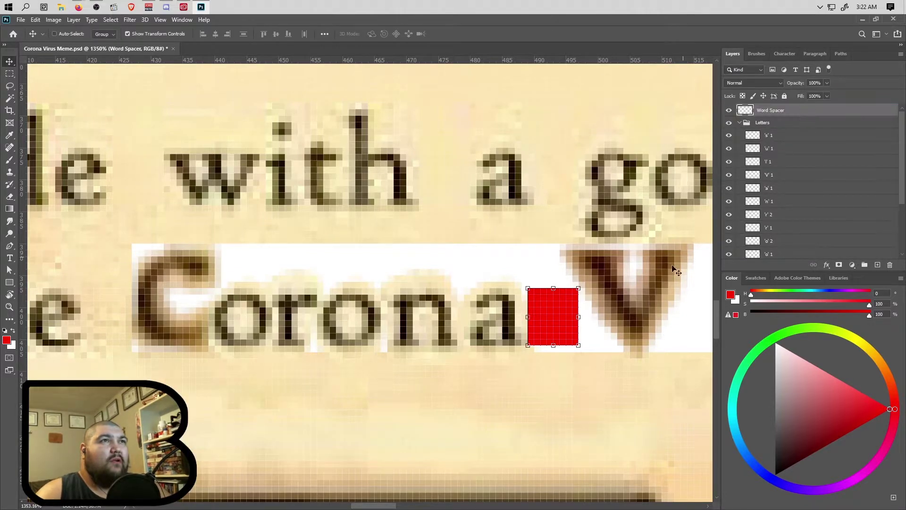
mouse_move(552, 311)
left_mouse_down()
mouse_move(577, 317)
mouse_move(559, 314)
left_mouse_up()
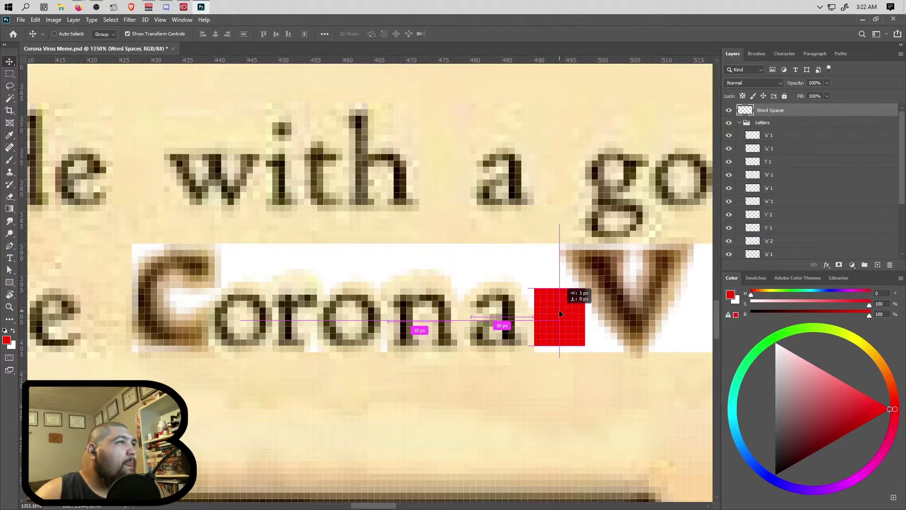
left_click_drag(558, 310, 553, 312)
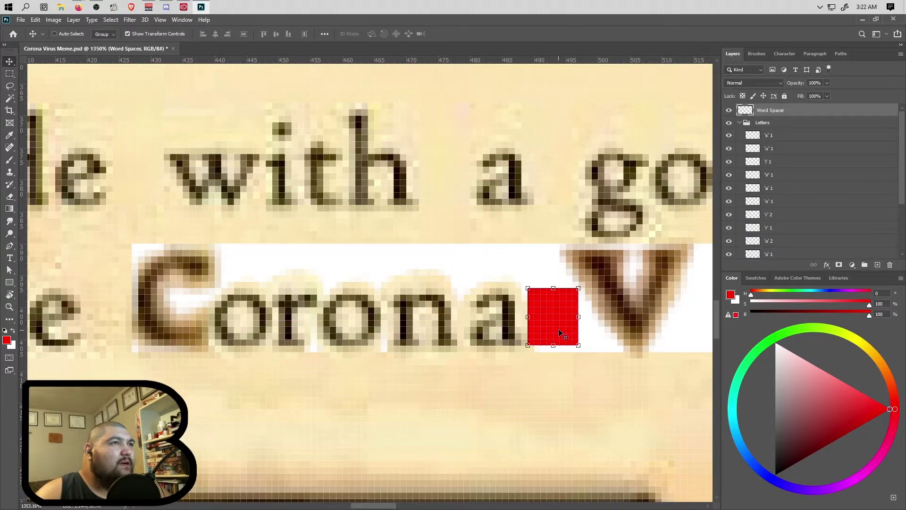
scroll(599, 314, "right", 1)
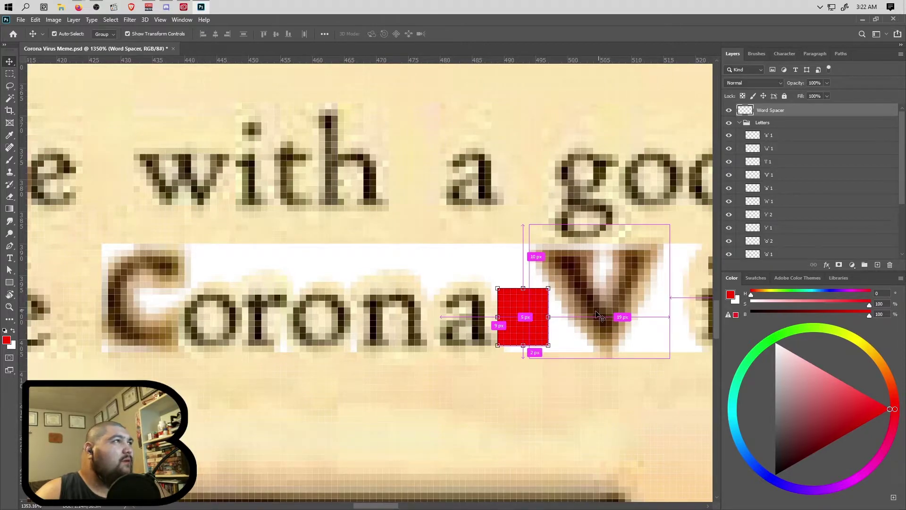
- Move the V left until its upper arm overlaps the red word spacer, closing the gap after "Corona"
scroll(599, 314, "right", 1)
left_click(782, 175)
left_click_drag(601, 293, 570, 281)
scroll(566, 310, "right", 2)
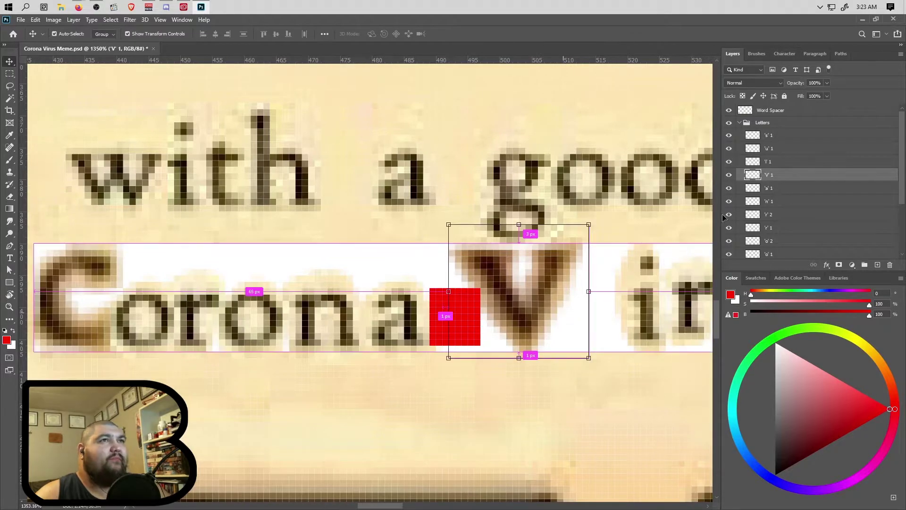
- Lock and hide the Word Spacer layer
scroll(708, 235, "right", 1)
left_click(773, 110)
left_click(729, 111)
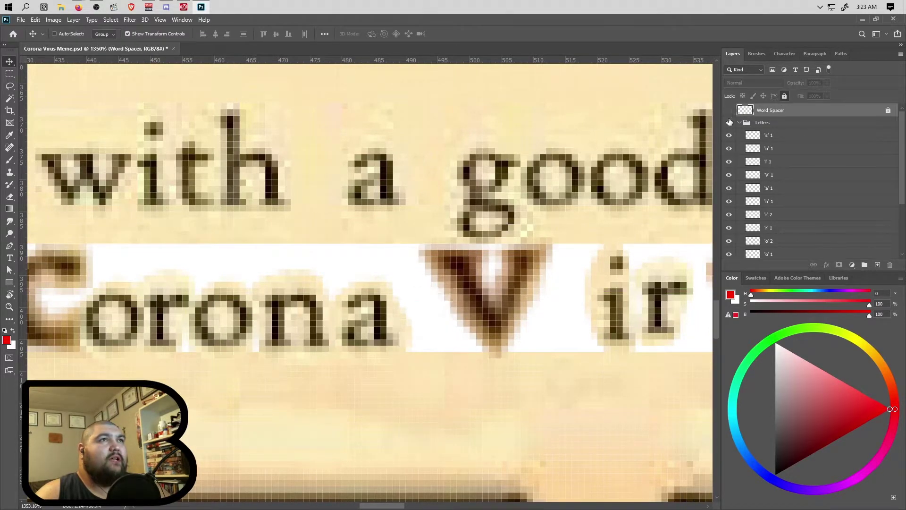
- Move the i and then the r left so they sit tightly after the V on the text baseline
key("ctrl")
scroll(564, 349, "right", 2)
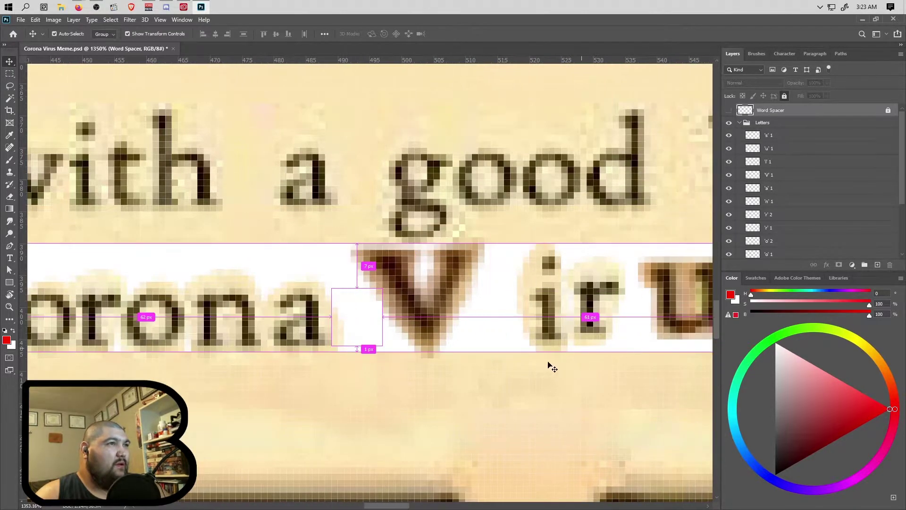
left_click(782, 166)
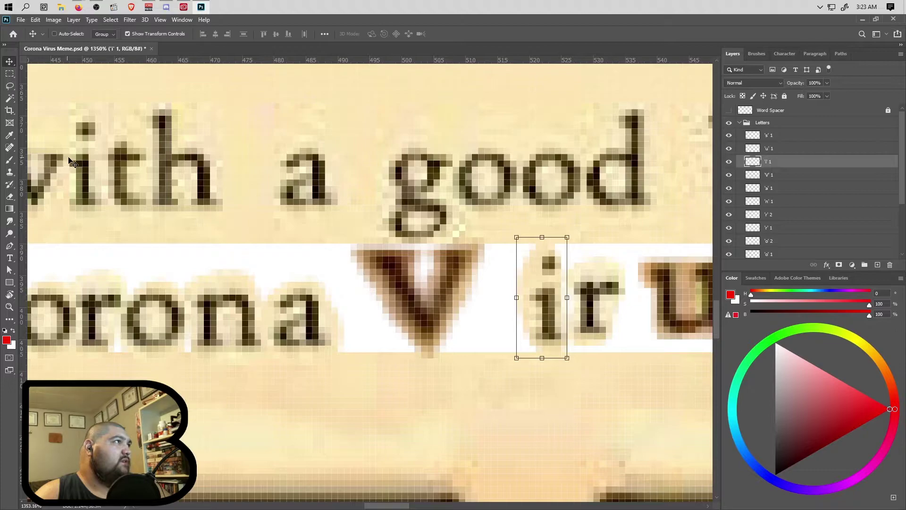
left_click_drag(546, 302, 480, 323)
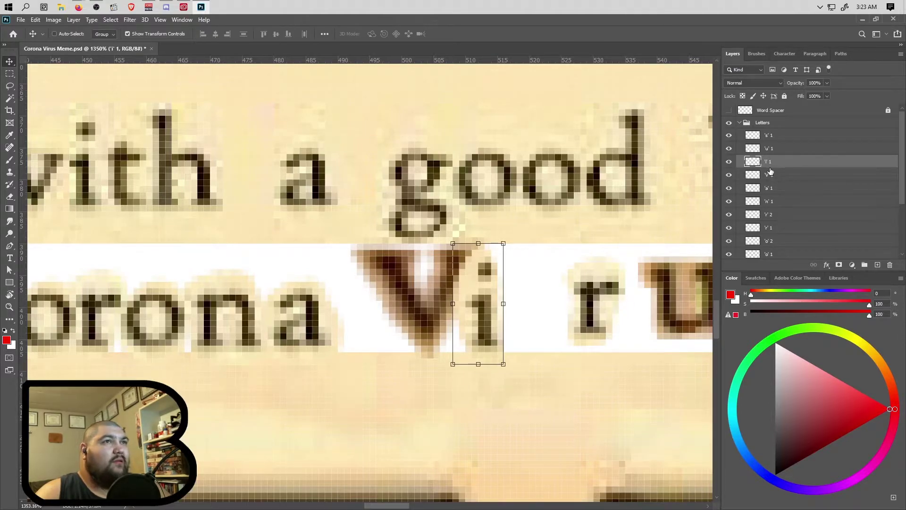
left_click(785, 214)
left_click_drag(599, 312, 524, 310)
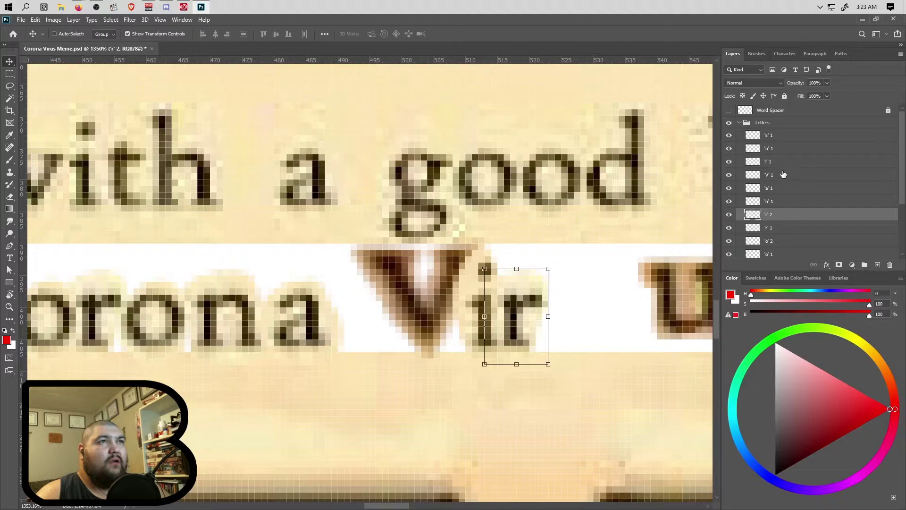
- Move the u left so it stands directly after the r
left_click(779, 151)
left_click_drag(689, 299, 584, 313)
scroll(515, 334, "right", 1)
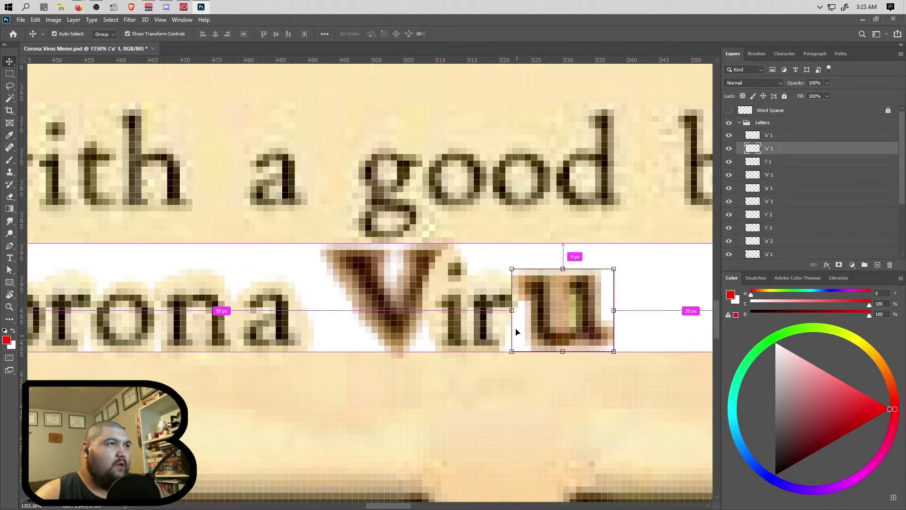
scroll(516, 332, "right", 1)
- Scale the u down to 75% width and 69.23% height, matching the neighbouring lowercase letters, and fit it closely beside the r
left_click_drag(474, 269, 505, 315)
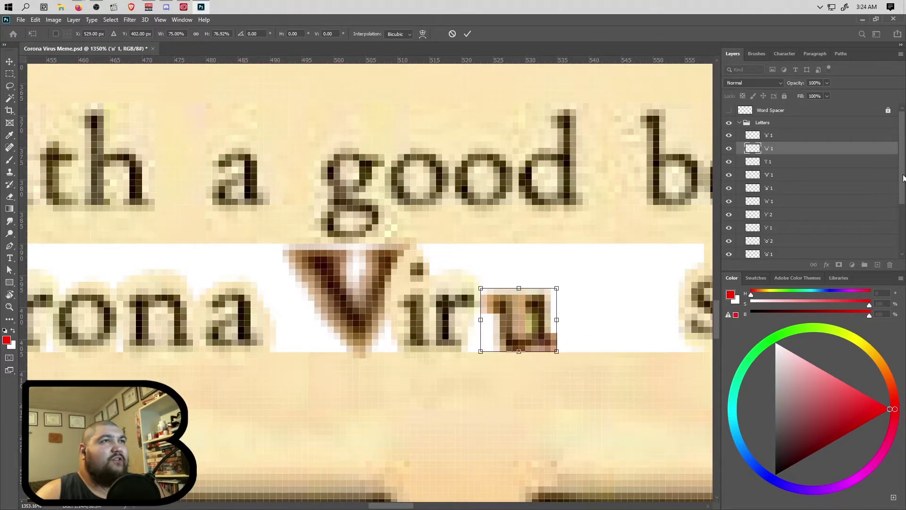
key("Left")
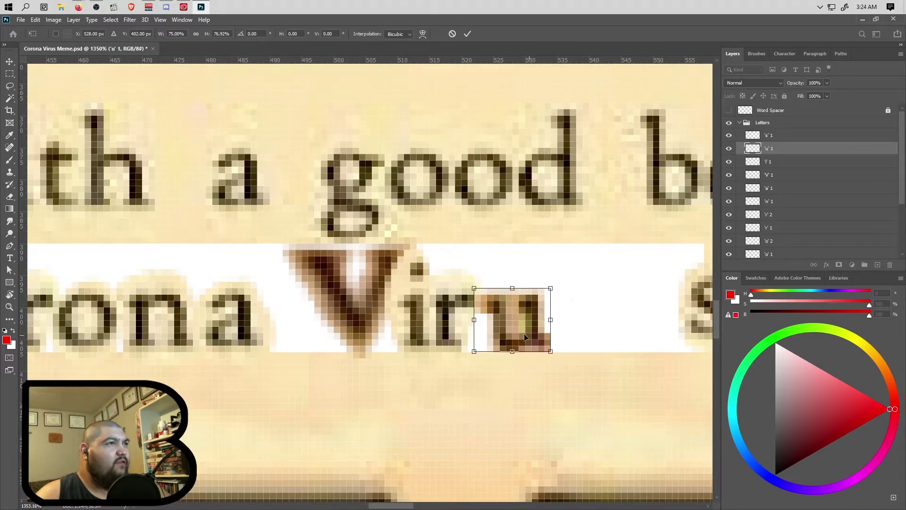
left_click_drag(511, 330, 512, 324)
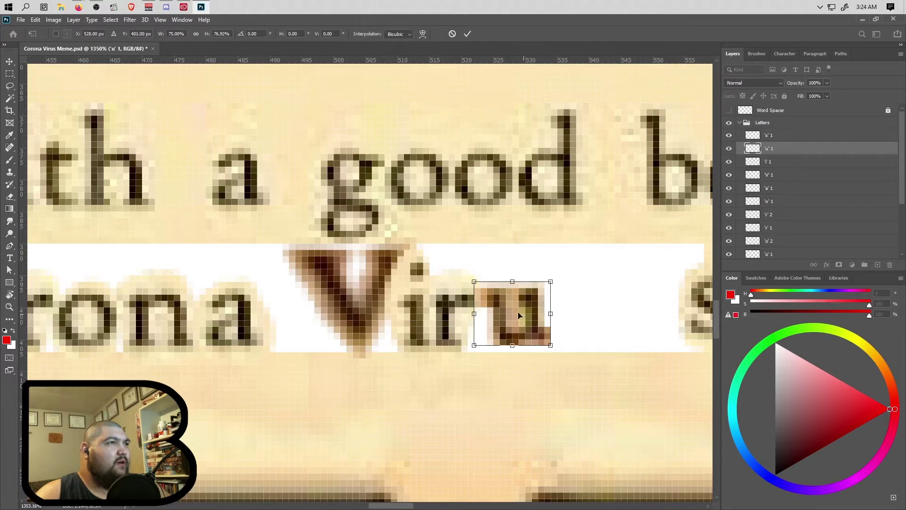
left_click_drag(471, 280, 477, 286)
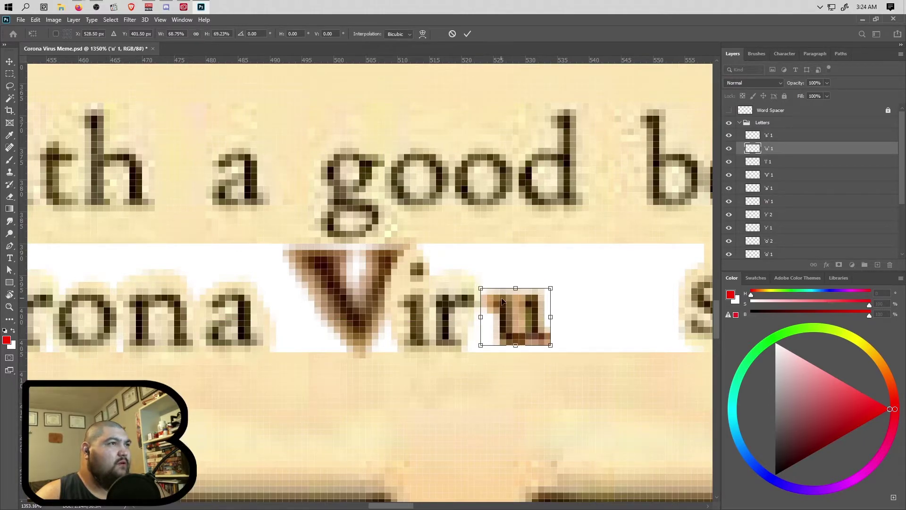
left_click_drag(501, 315, 486, 316)
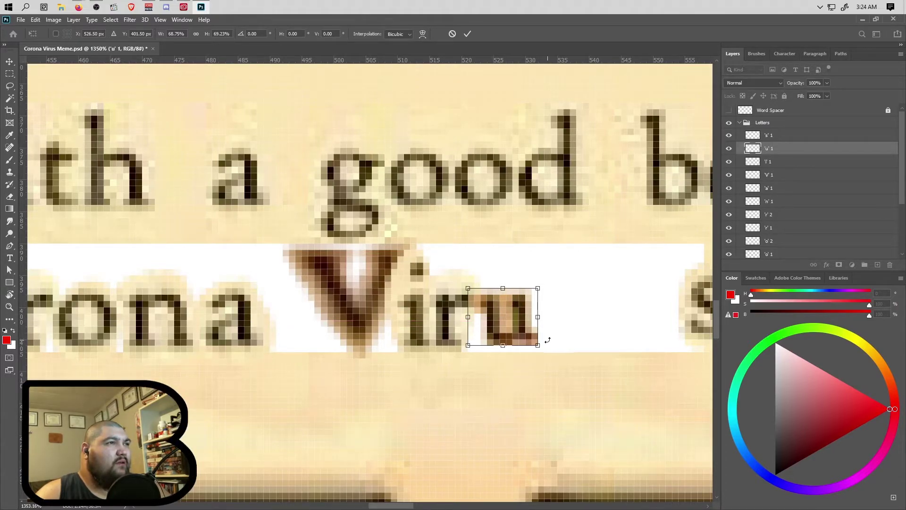
scroll(546, 340, "right", 1)
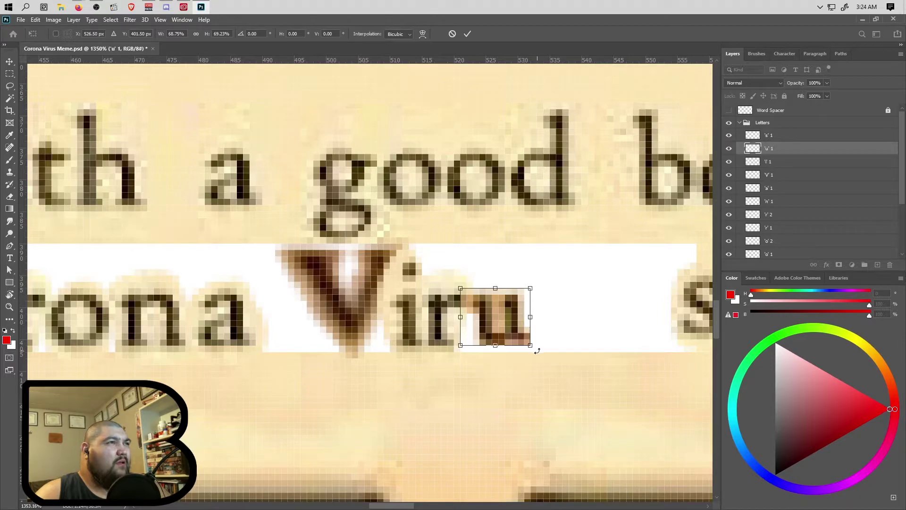
left_click_drag(531, 347, 543, 352)
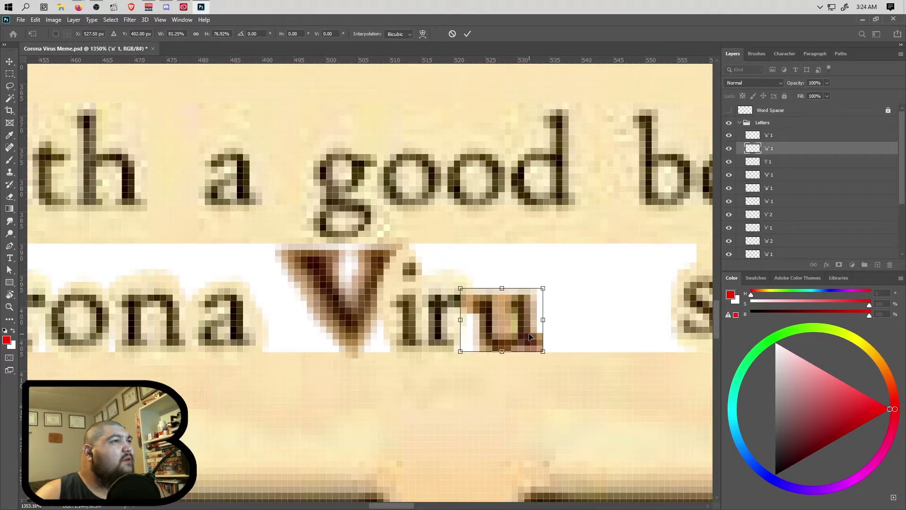
left_click_drag(543, 351, 536, 345)
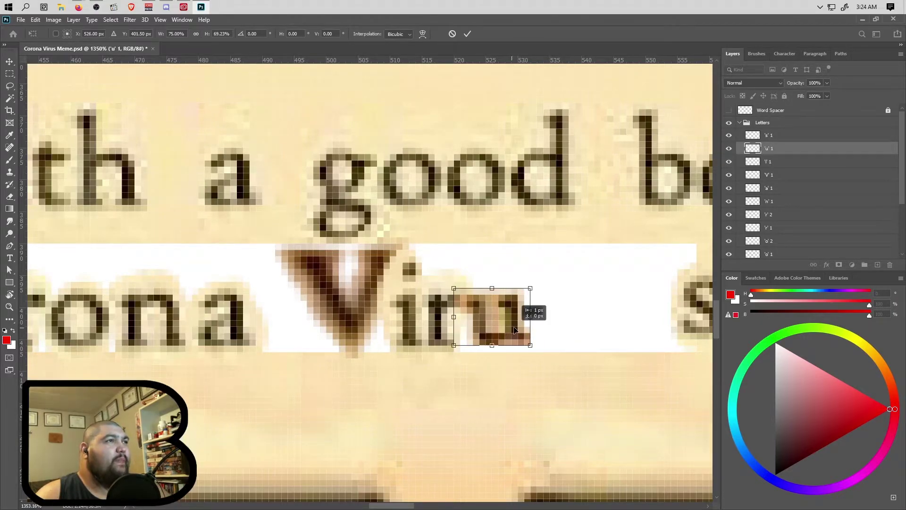
scroll(562, 329, "right", 2)
scroll(561, 328, "right", 1)
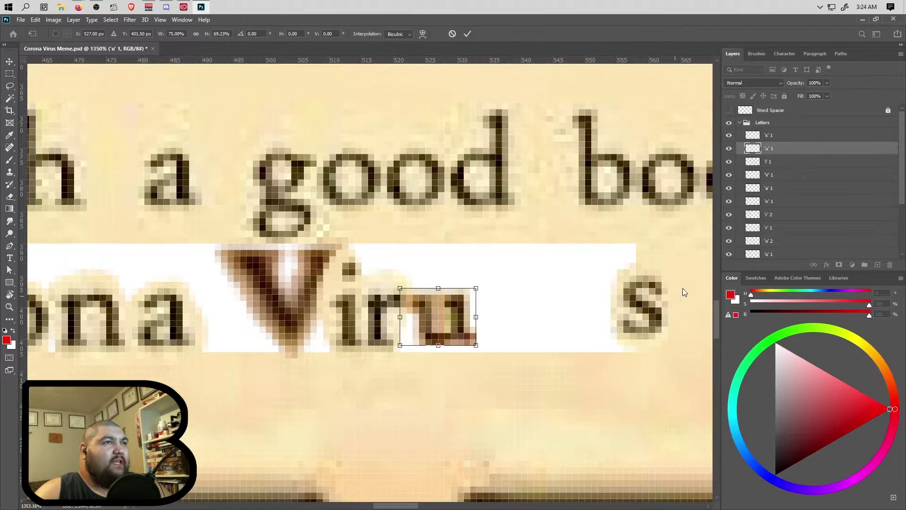
- Apply the u's transformation and move the s left to complete "Virus", directly after the u on the baseline
left_click(779, 135)
left_click_drag(644, 311, 506, 300)
key("ctrl")
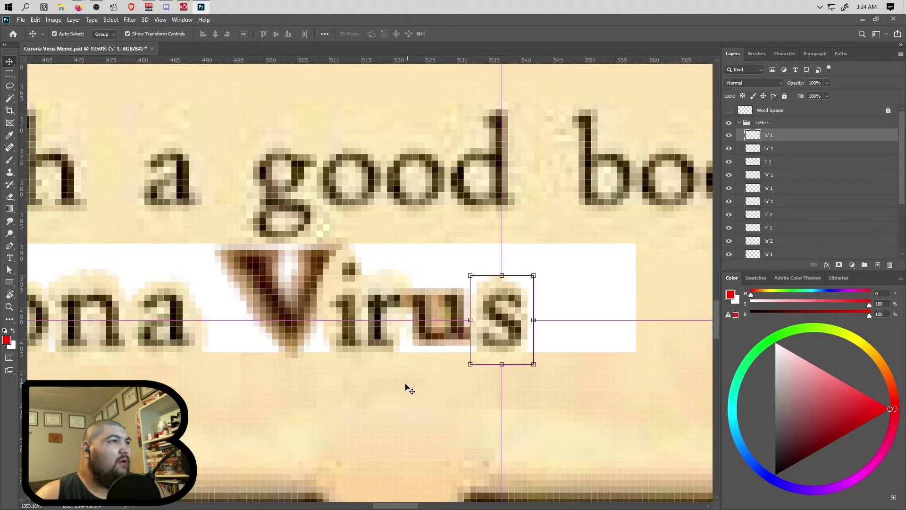
- Collapse and duplicate the Letters group, keeping the copy visible, and lock and hide the original group
scroll(405, 388, "down", 2)
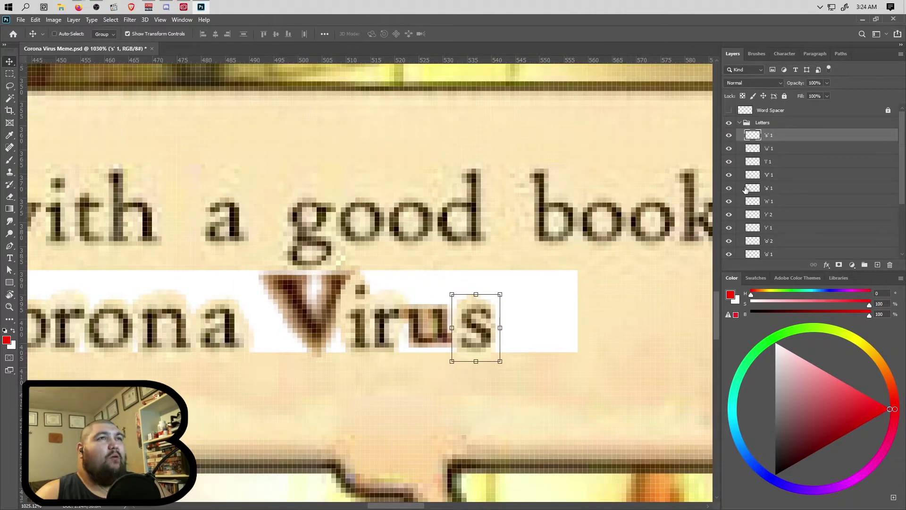
left_click(739, 122)
scroll(546, 307, "down", 2)
scroll(446, 327, "down", 3)
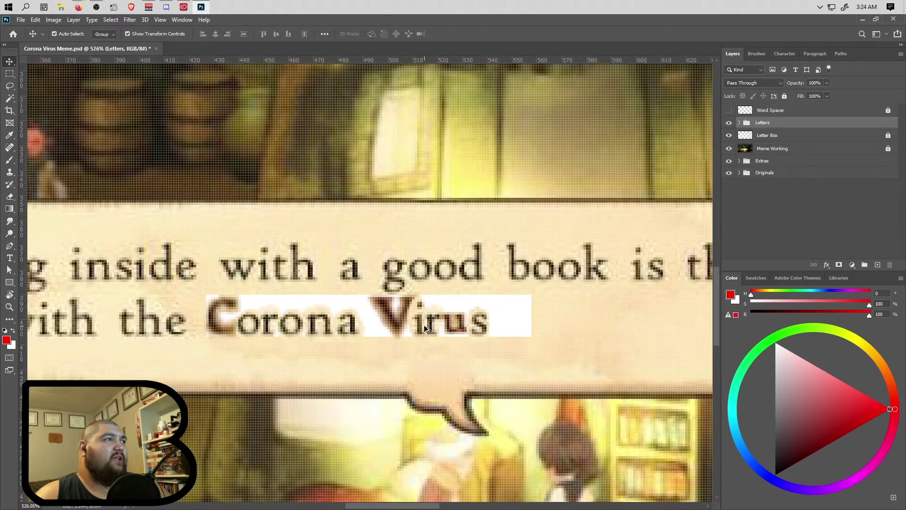
scroll(401, 329, "left", 3)
left_click_drag(763, 119, 764, 119)
left_click(784, 133)
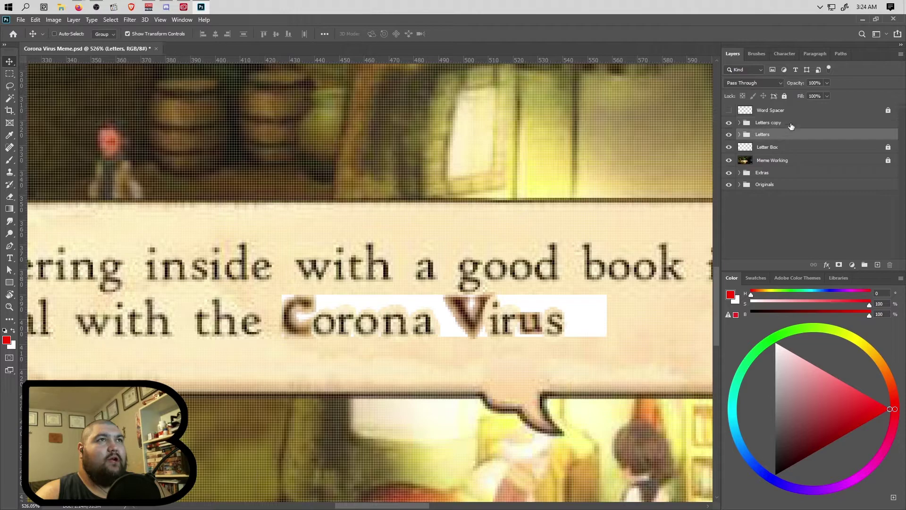
left_click(785, 97)
left_click(729, 135)
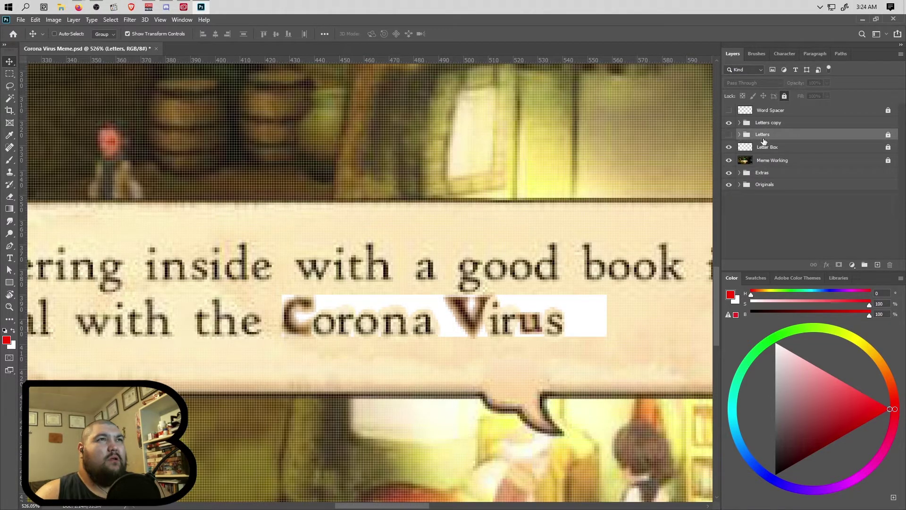
- Unlock the original Letters group, rename it "Original Letters", and move it into the Originals group
left_click(739, 185)
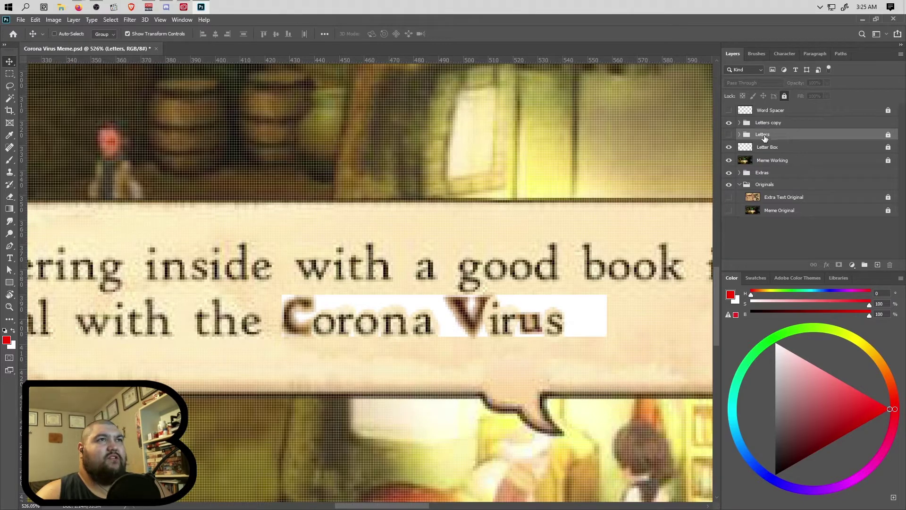
left_click(888, 136)
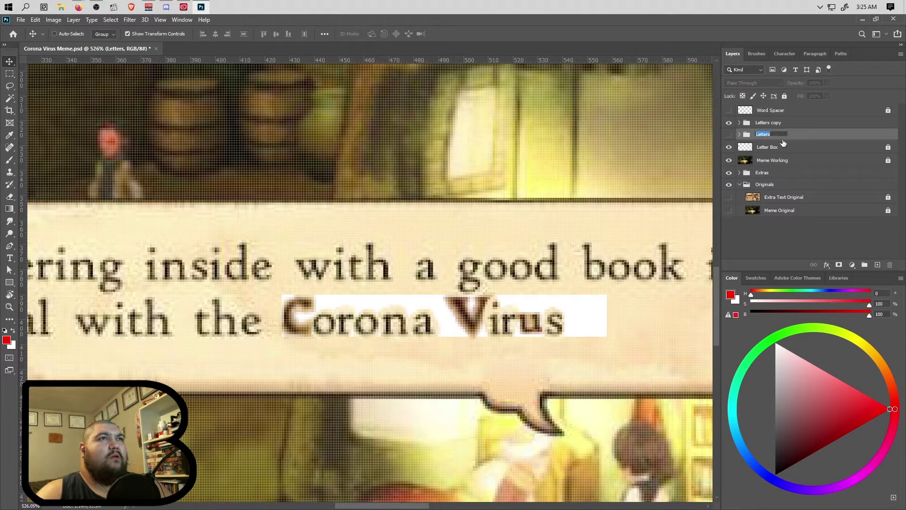
type("iginal Letters")
key("Return")
left_click_drag(783, 135, 786, 193)
left_click(759, 177)
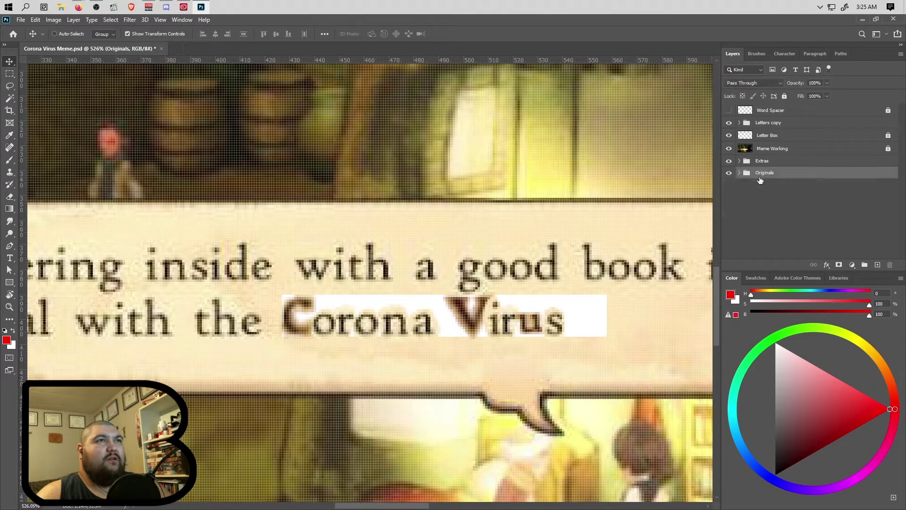
- Rename the copied letters group as "Letters Working"
double_click(774, 124)
type("Working")
key("Return")
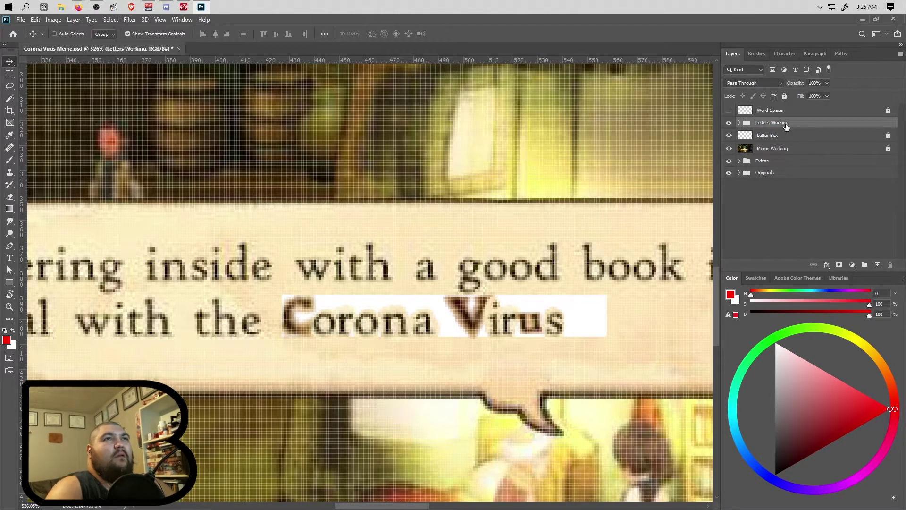
- Expand the Letters Working group and hide the white Letter Box layer behind the letters
left_click(739, 123)
scroll(793, 189, "down", 5)
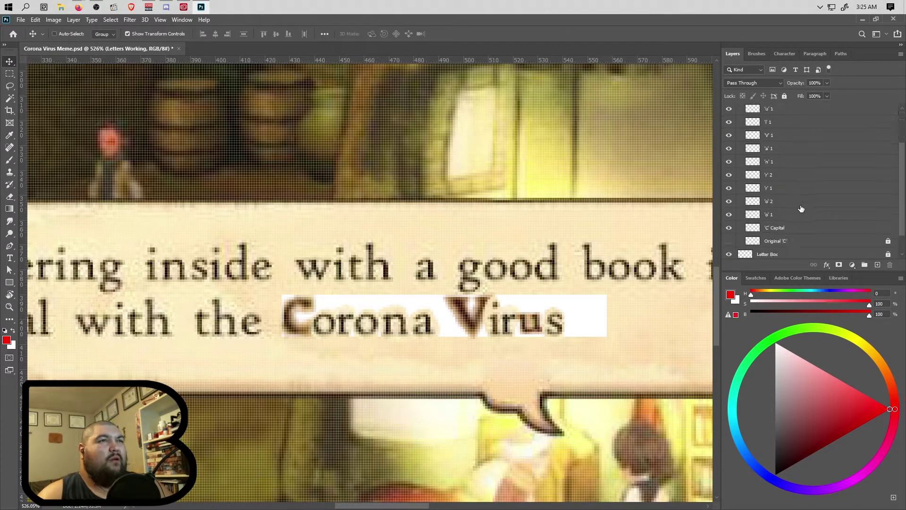
left_click(729, 215)
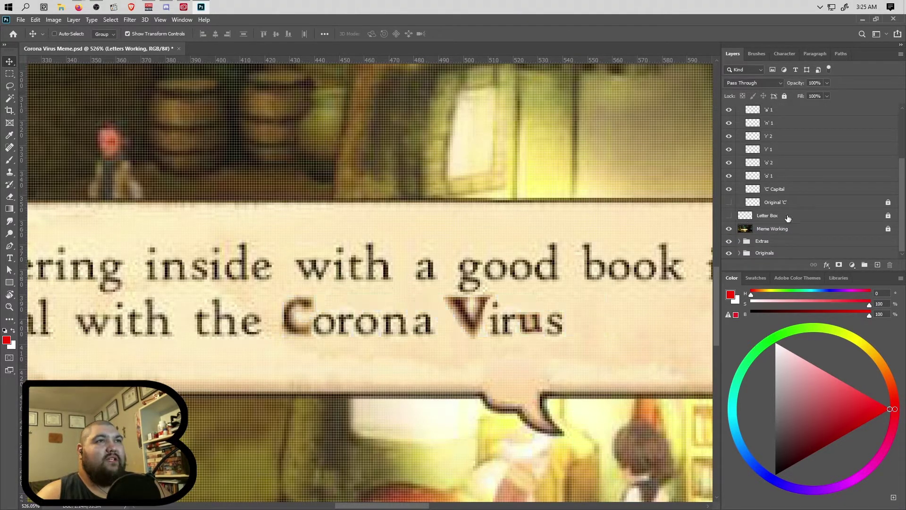
- Set the 'C' Capital layer's blending mode to Luminosity and save the document
scroll(358, 356, "up", 5)
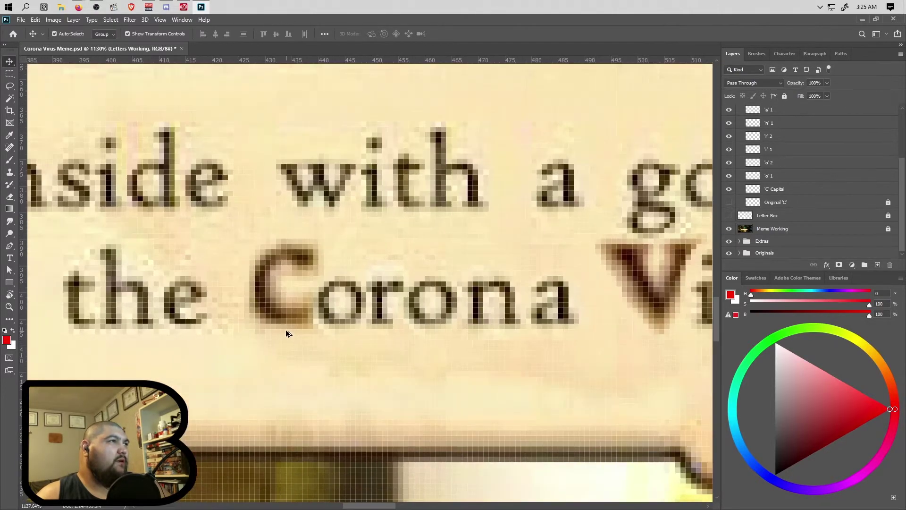
scroll(315, 330, "up", 2)
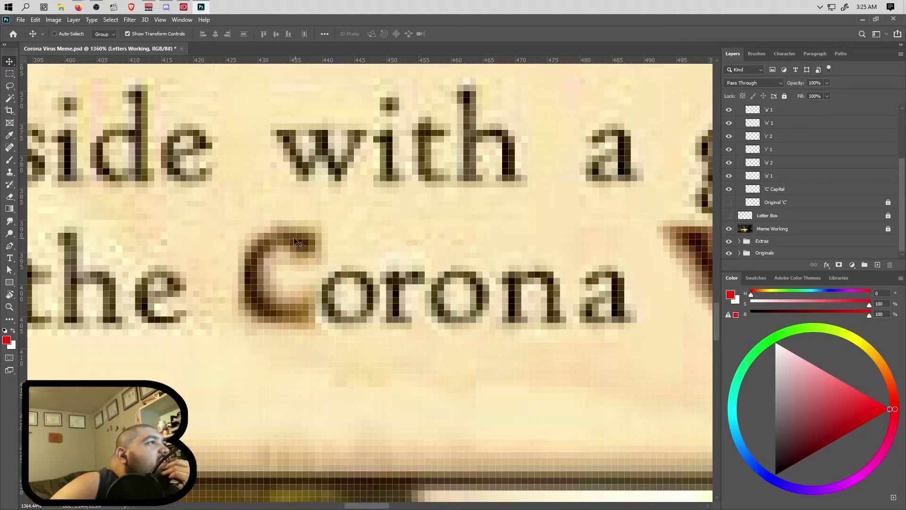
left_click(777, 190)
left_click(754, 82)
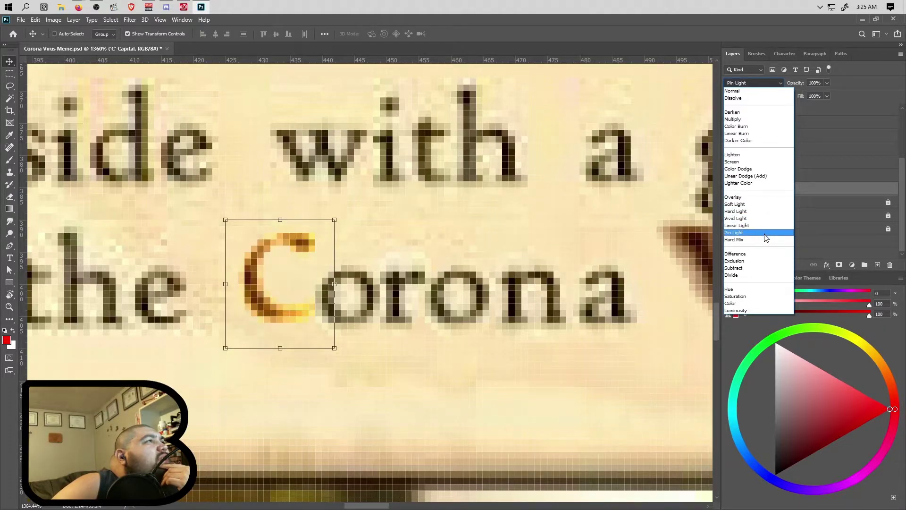
left_click(767, 310)
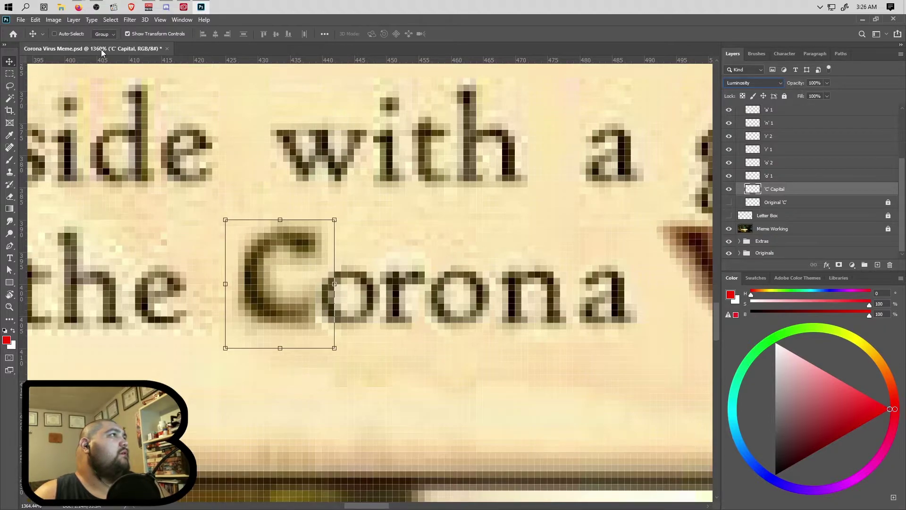
key("ctrl+s")
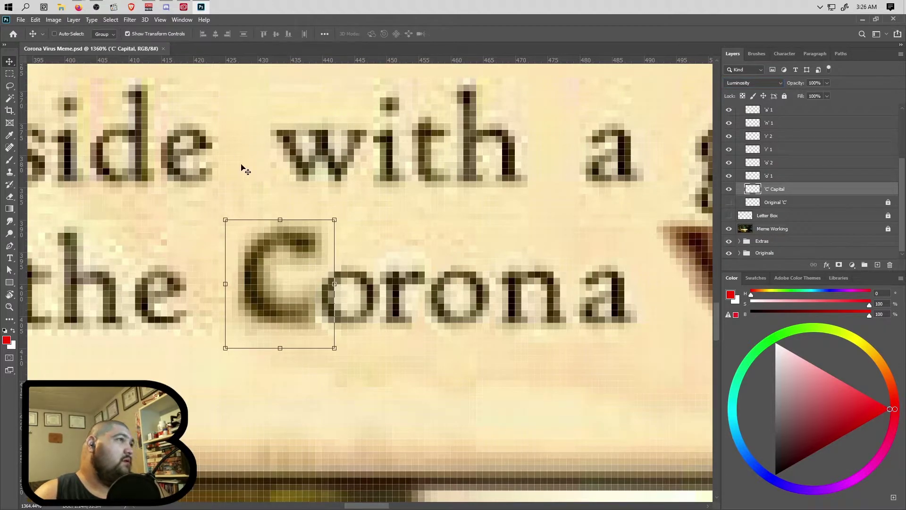
- Apply the Sharpen filter twice to the capital C of "Corona"
scroll(494, 262, "down", 10)
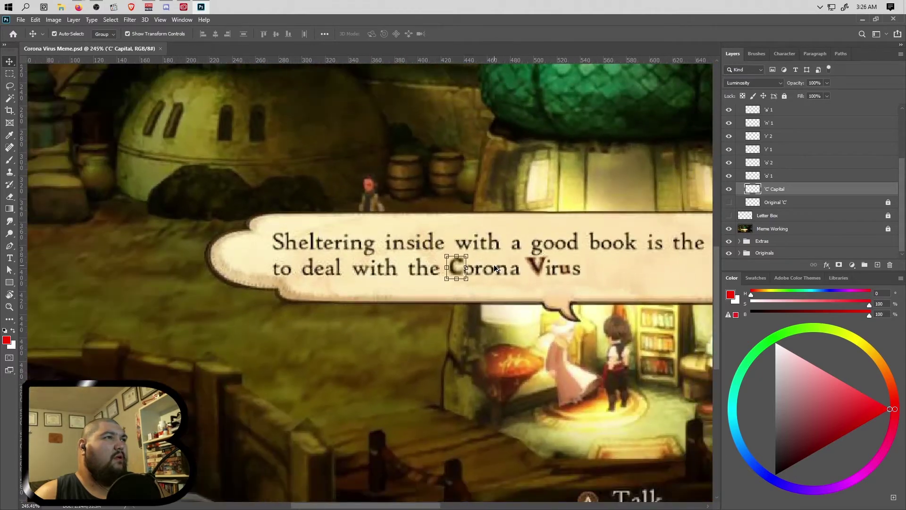
scroll(494, 264, "down", 4)
left_click_drag(466, 281, 437, 270)
scroll(446, 270, "up", 5)
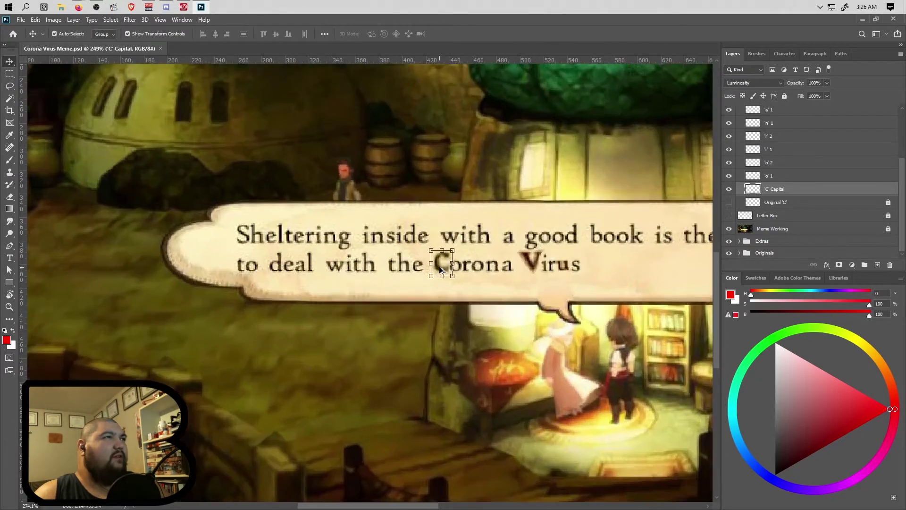
scroll(451, 267, "up", 8)
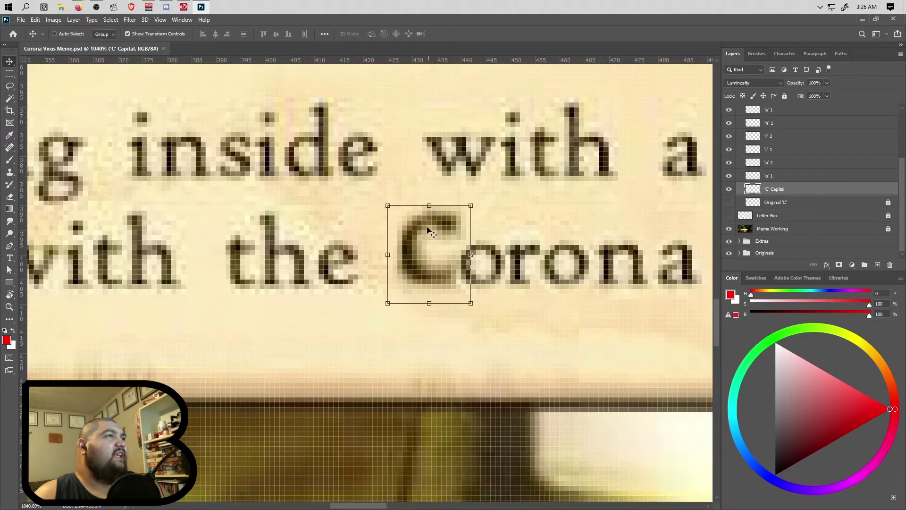
left_click(130, 20)
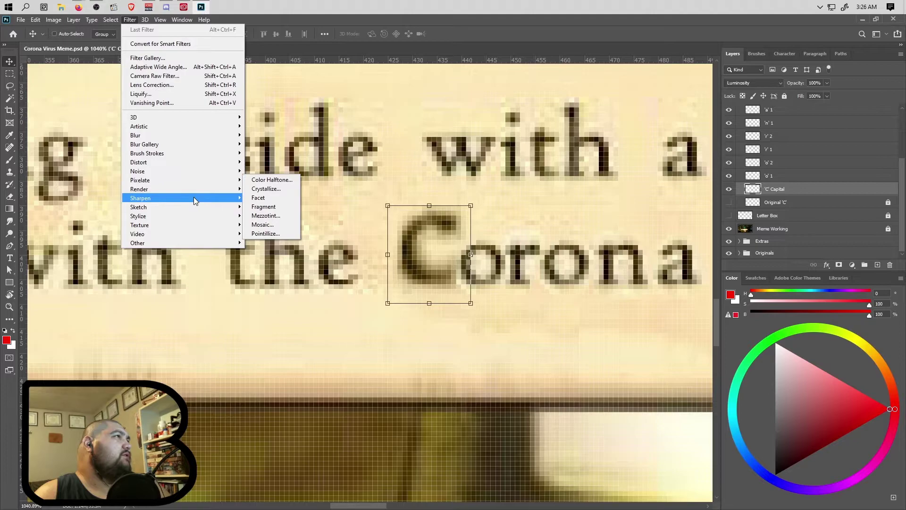
mouse_move(195, 199)
left_click(262, 206)
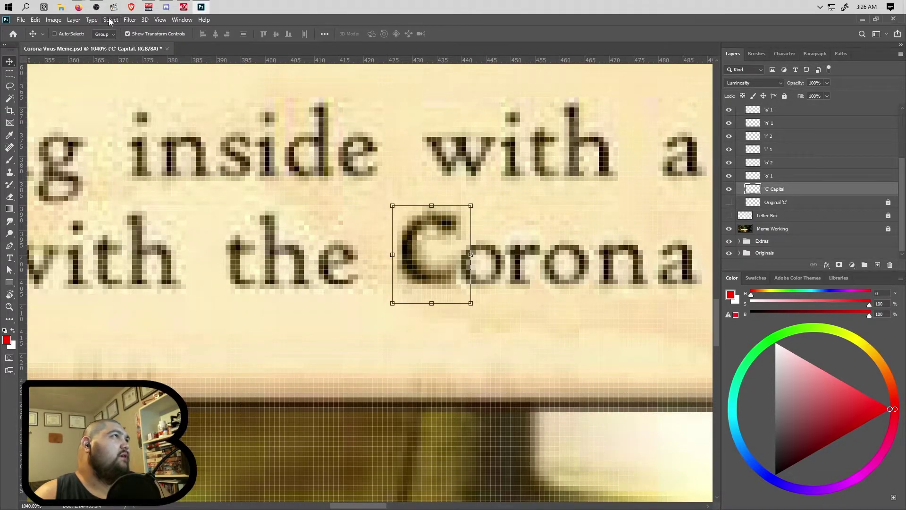
left_click(130, 20)
left_click(132, 28)
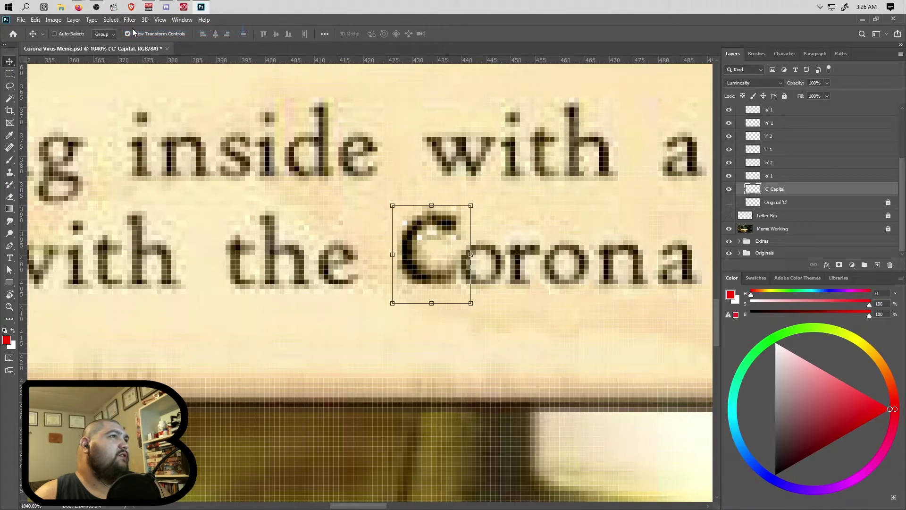
- Try other blending modes such as Lighten on the capital C layer and return it to Luminosity
scroll(372, 288, "down", 5)
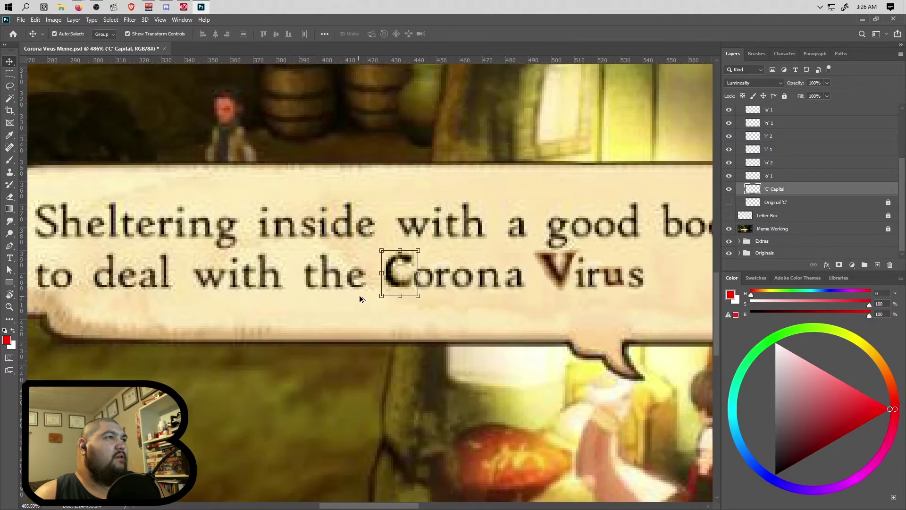
scroll(357, 295, "down", 4)
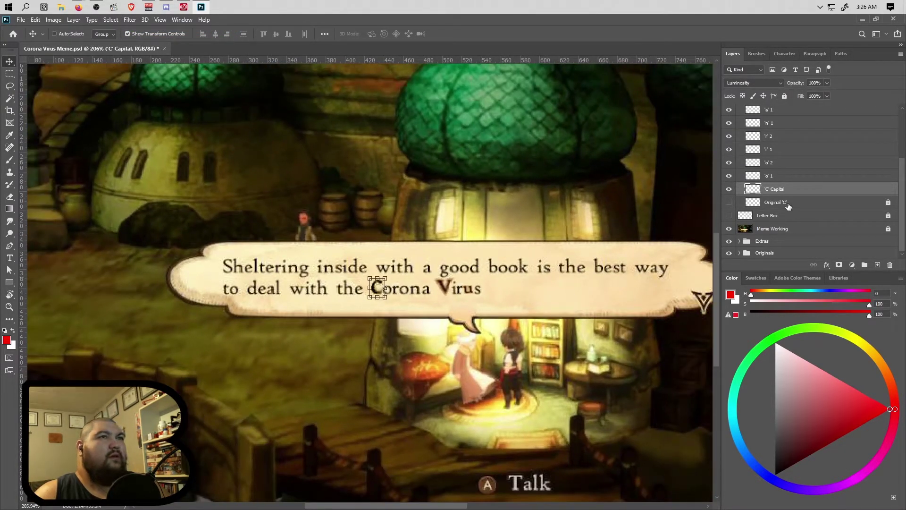
left_click(776, 253)
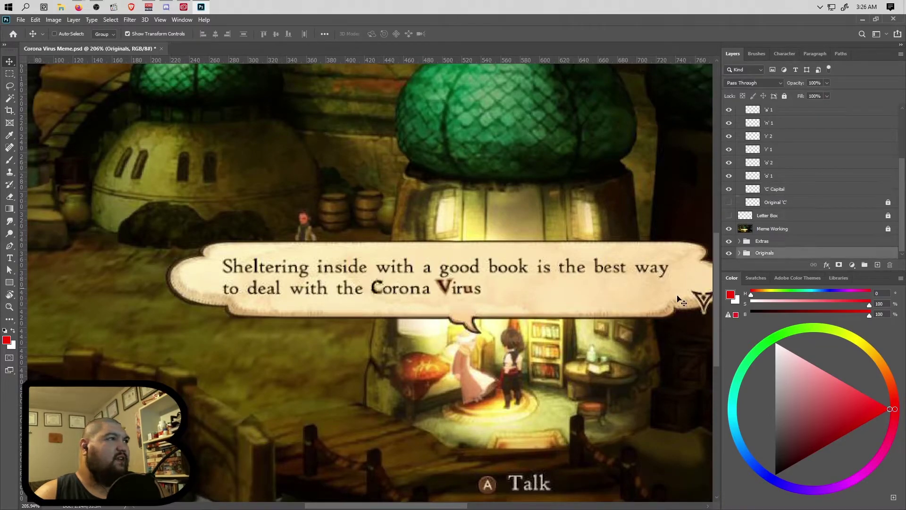
scroll(374, 302, "up", 4)
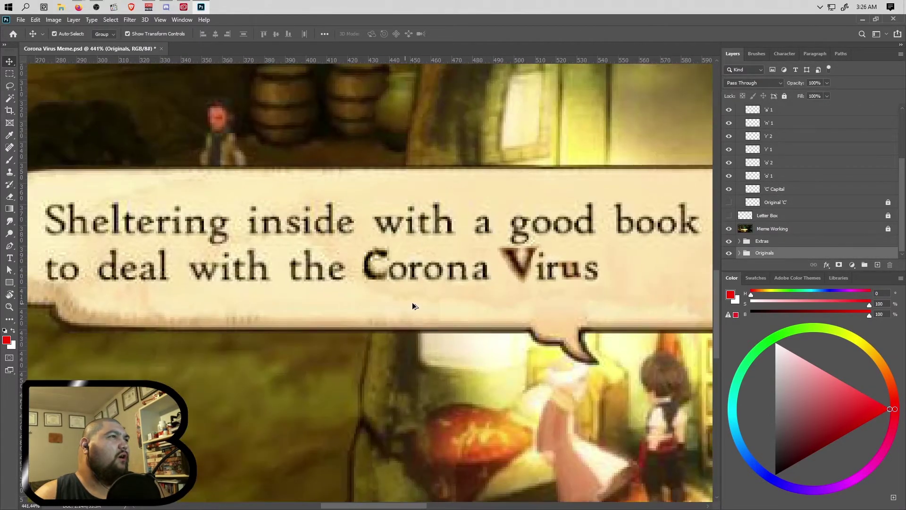
left_click(769, 85)
left_click(769, 85)
left_click(780, 191)
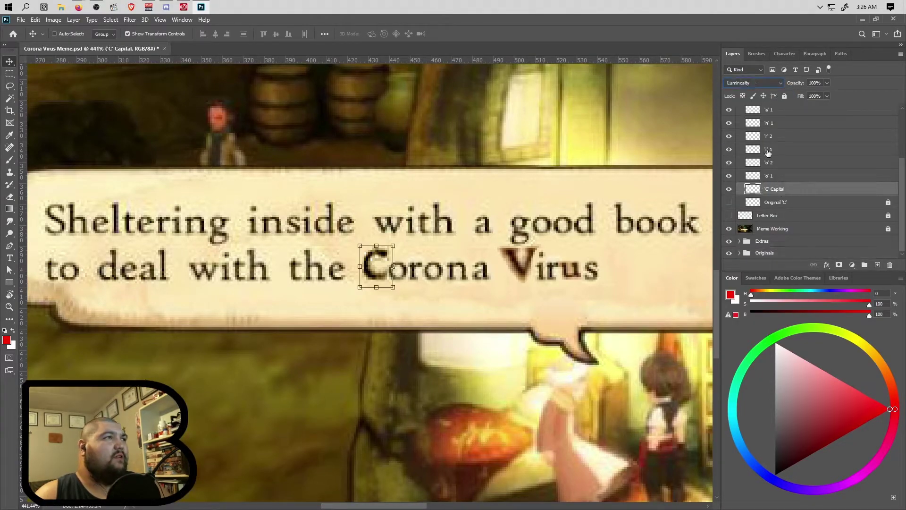
left_click(762, 86)
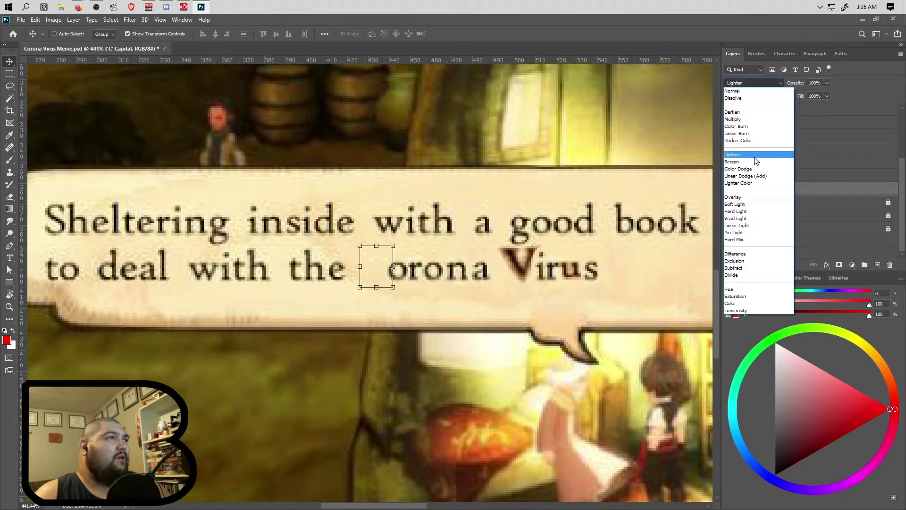
left_click(751, 311)
- Reduce the opacity of the capital C layer to 83%
left_click_drag(826, 96, 820, 95)
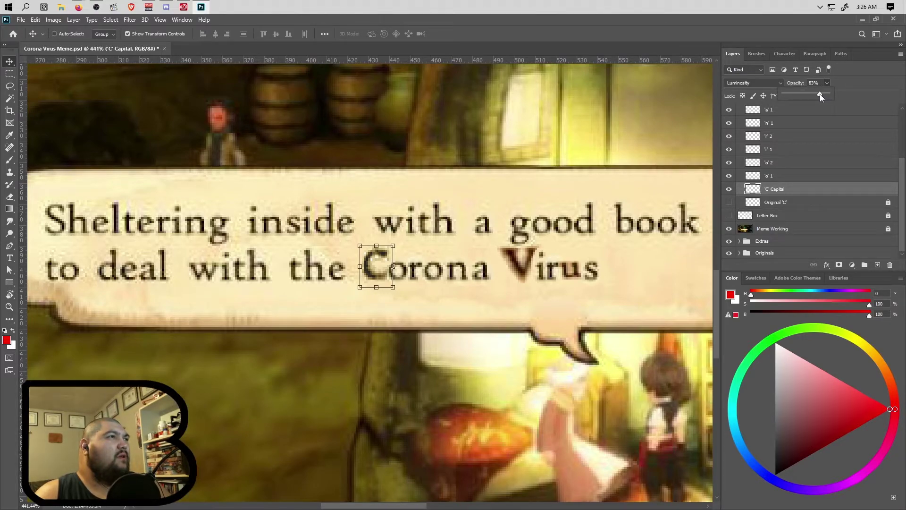
mouse_move(822, 94)
left_mouse_down()
mouse_move(810, 93)
mouse_move(843, 95)
mouse_move(811, 106)
mouse_move(846, 109)
mouse_move(820, 95)
left_mouse_up()
left_click(826, 95)
left_click(827, 84)
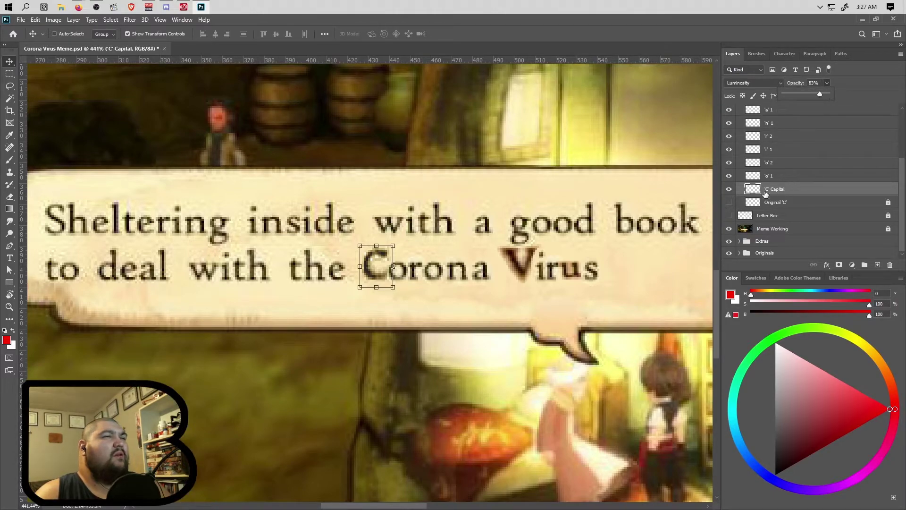
- Set the blending mode of both the V and u layers of "Virus" to Luminosity
scroll(793, 185, "up", 3)
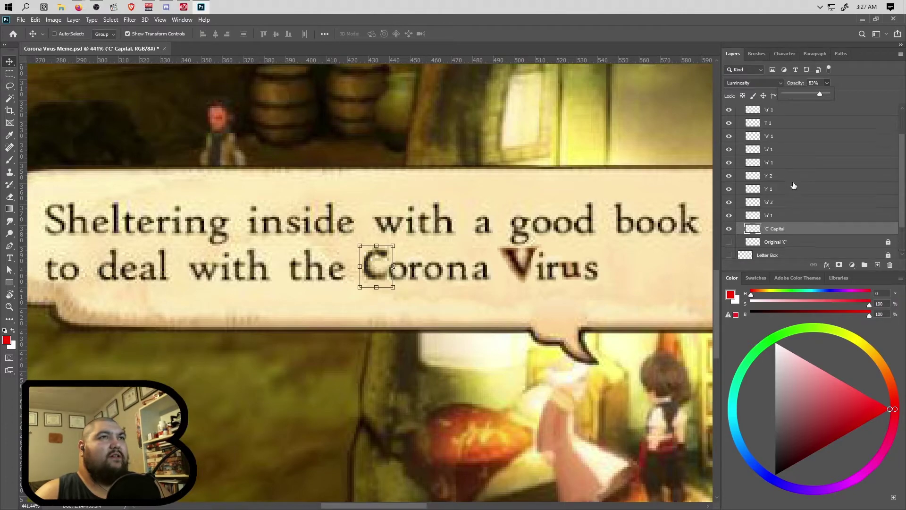
scroll(793, 185, "up", 2)
left_click(787, 162)
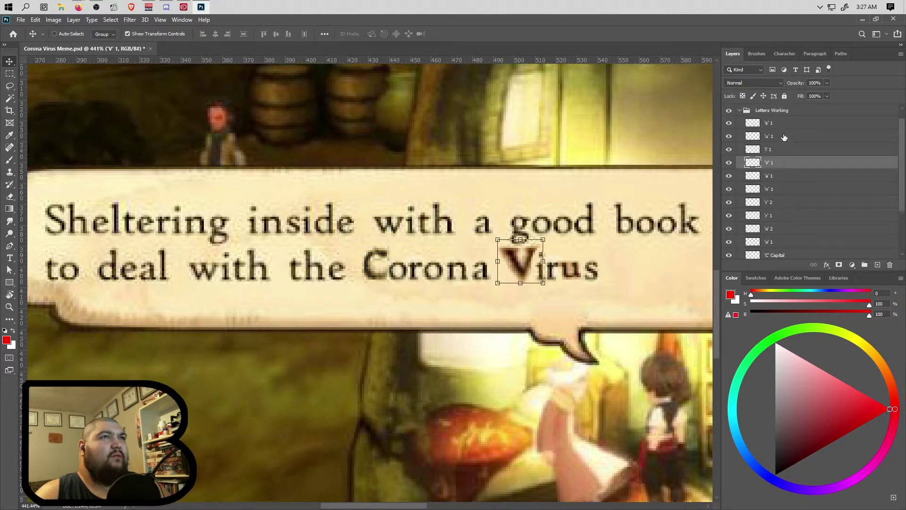
left_click(784, 136)
left_click(784, 163, "ctrl")
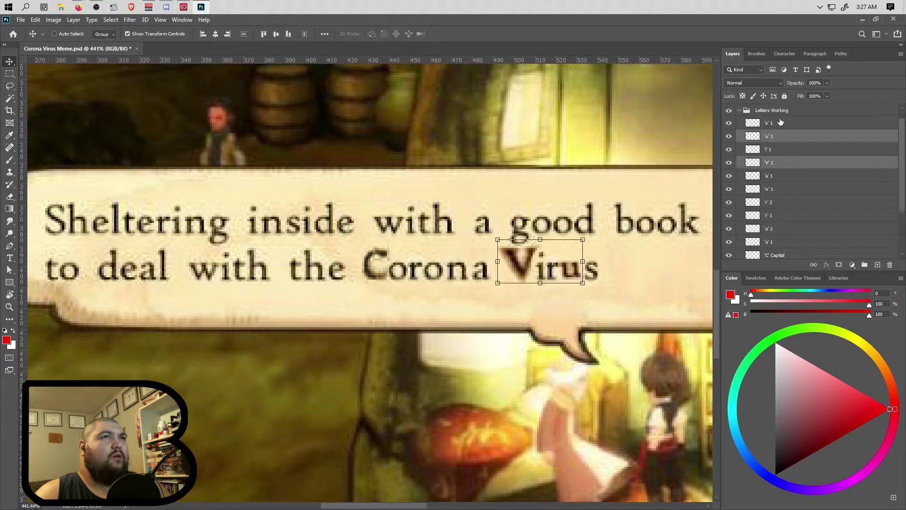
left_click(781, 83)
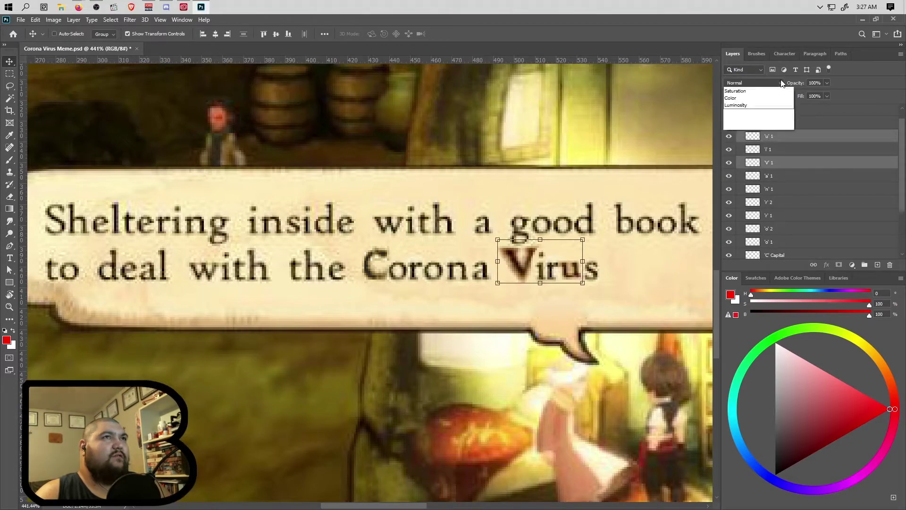
left_click(749, 310)
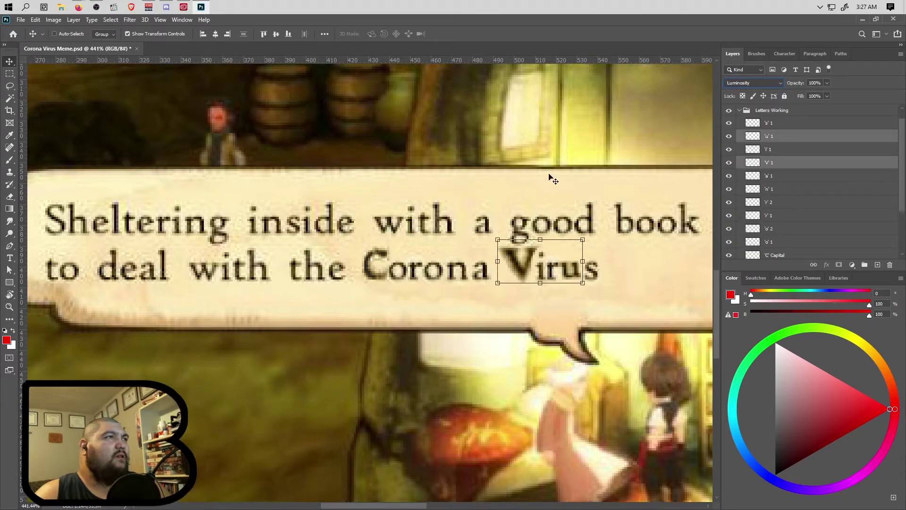
- Select only the V layer of "Virus" and apply the Sharpen filter to it twice
left_click(130, 20)
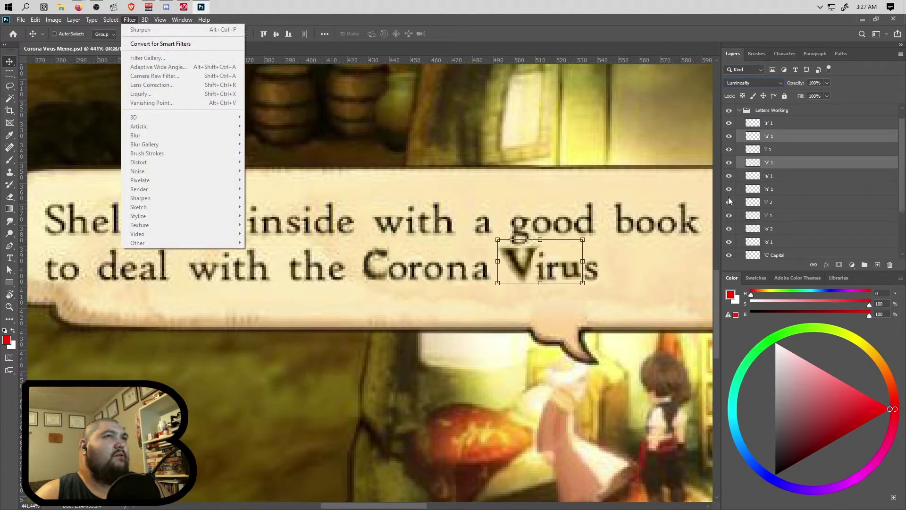
left_click(832, 162)
left_click(130, 20)
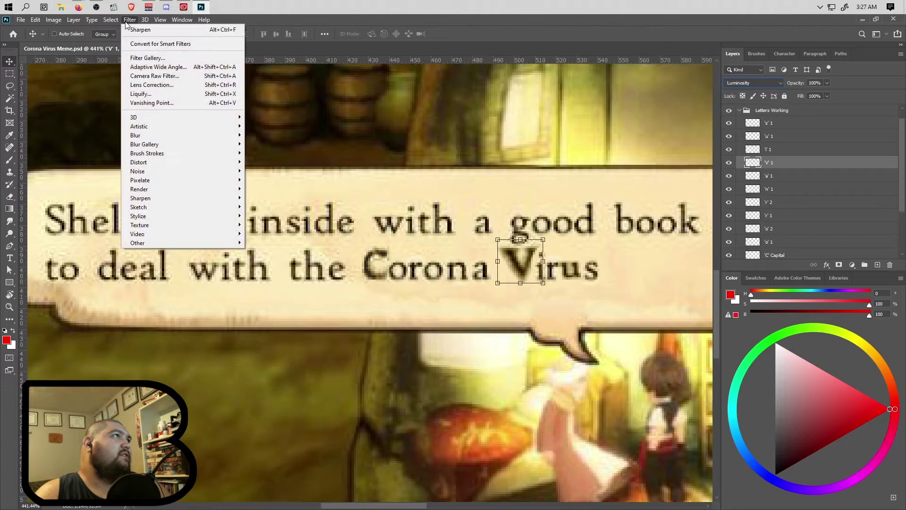
left_click(130, 20)
left_click(131, 20)
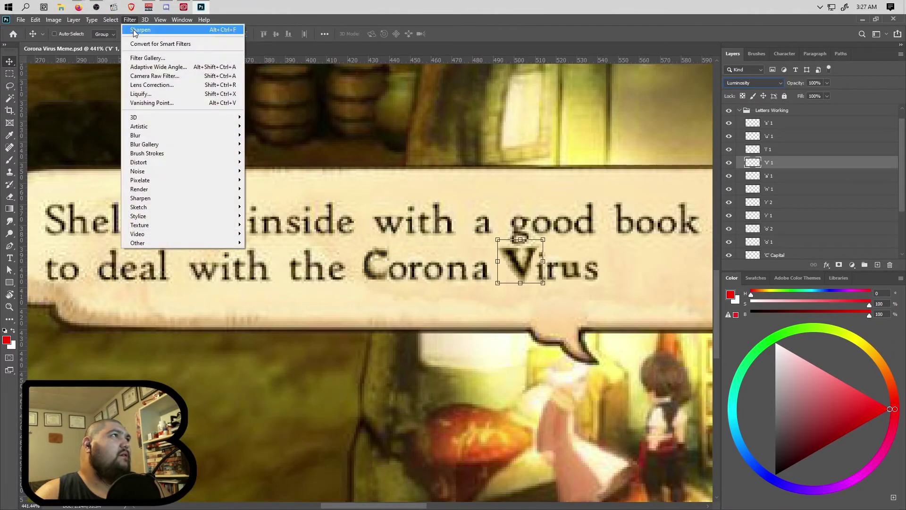
left_click(133, 31)
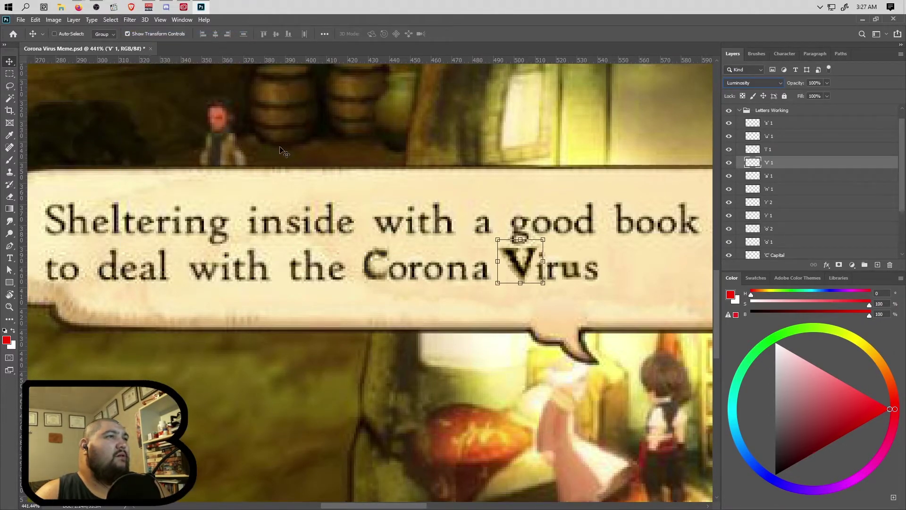
- Apply the Sharpen filter twice to the u of "Virus" and select the Letters Working group
left_click(780, 137)
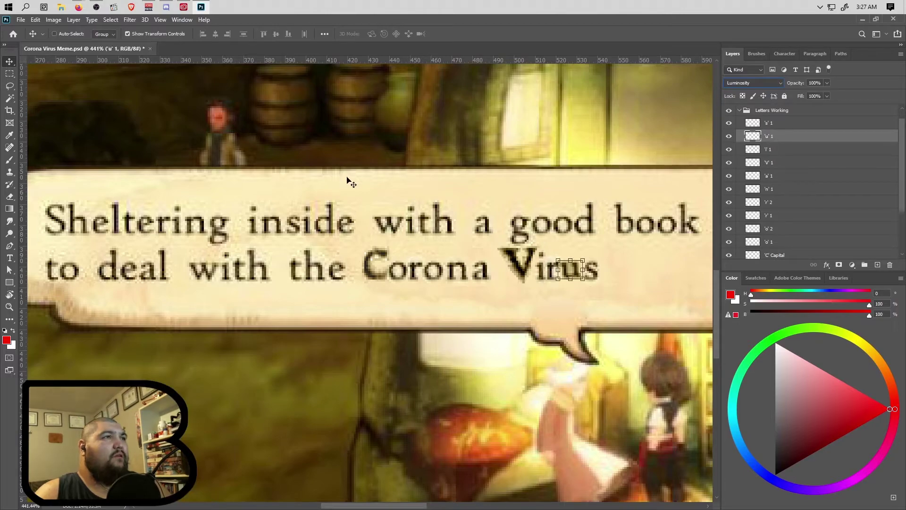
left_click(129, 19)
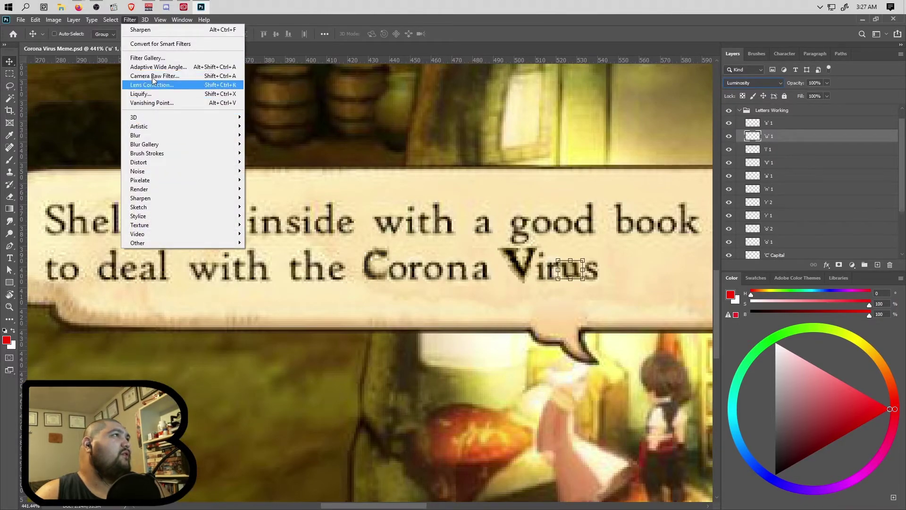
left_click(146, 32)
left_click(130, 21)
left_click(136, 31)
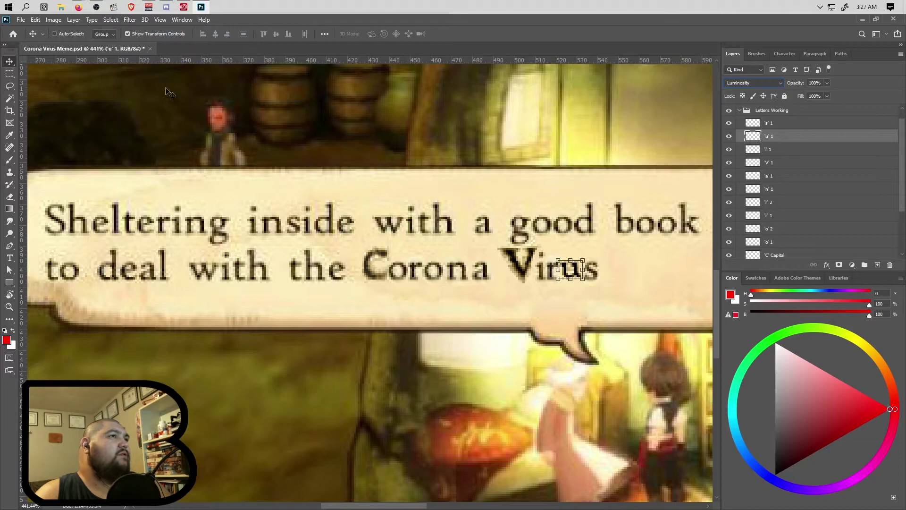
left_click(813, 150)
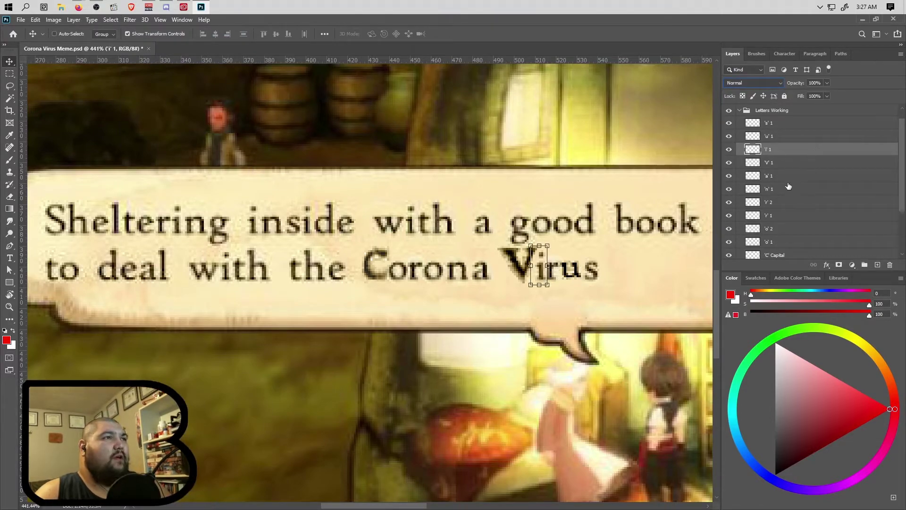
left_click(773, 110)
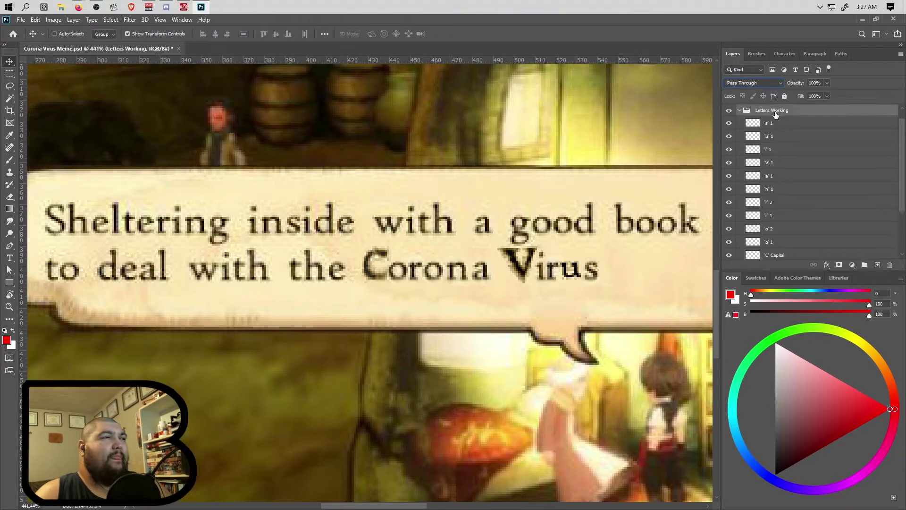
- Check the capital C layer, reselect the Letters Working group and collapse it
key("ctrl")
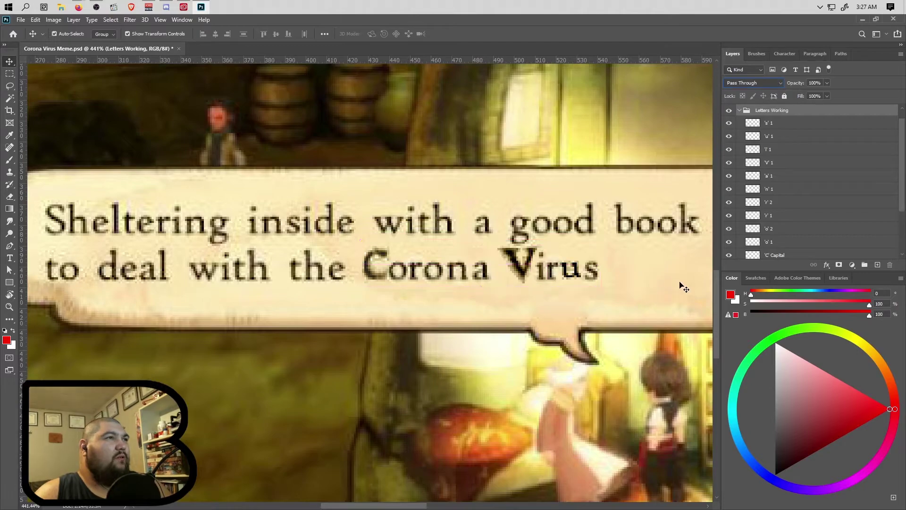
left_click(778, 255)
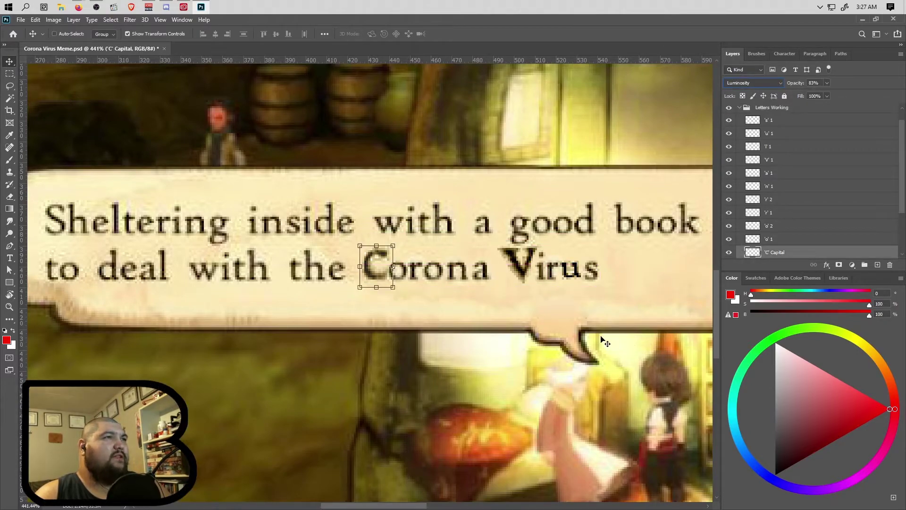
key("ctrl")
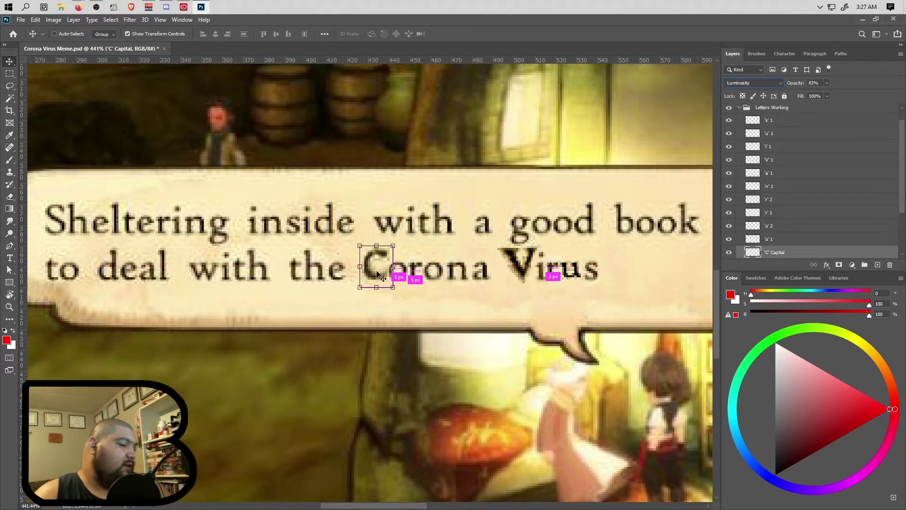
key("ctrl")
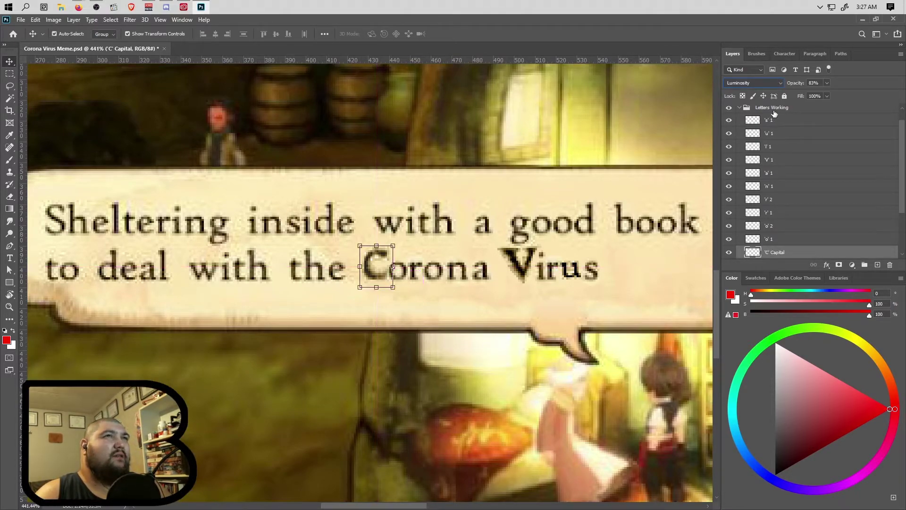
left_click(772, 109)
left_click(739, 108)
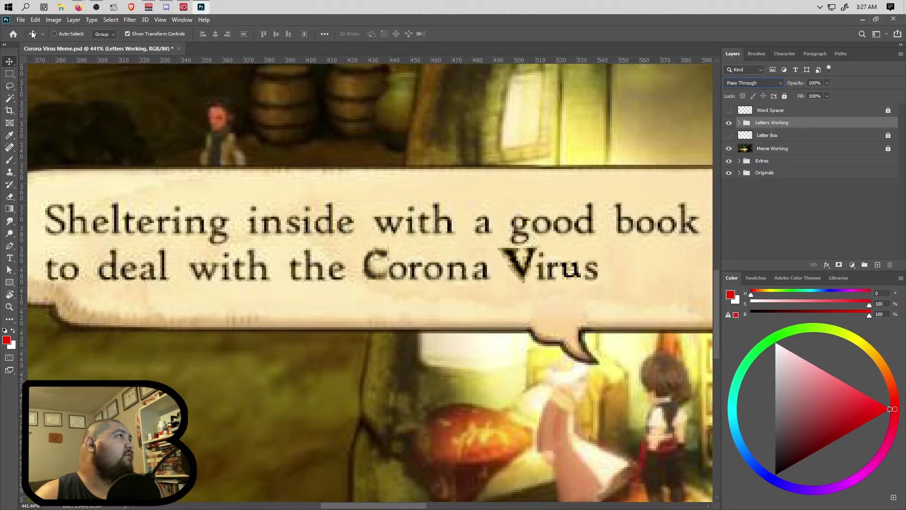
- Examine the "Corona Virus" lettering against the surrounding bubble text up close and in the whole image at 100% view
key("ctrl")
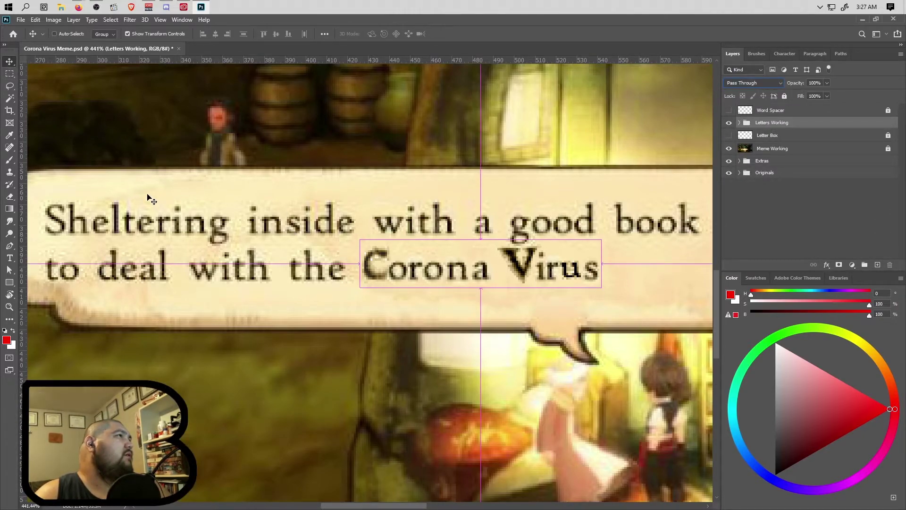
key("ctrl")
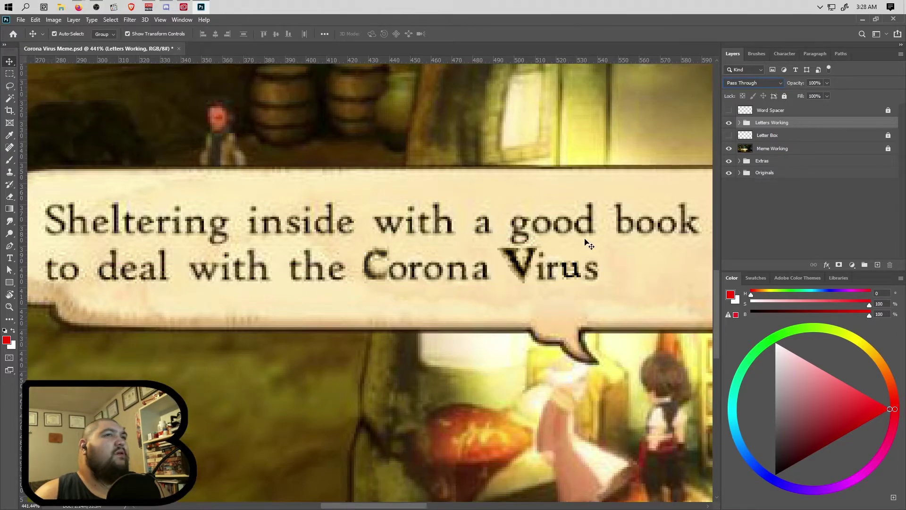
scroll(558, 234, "up", 5)
scroll(548, 277, "down", 6)
key("ctrl")
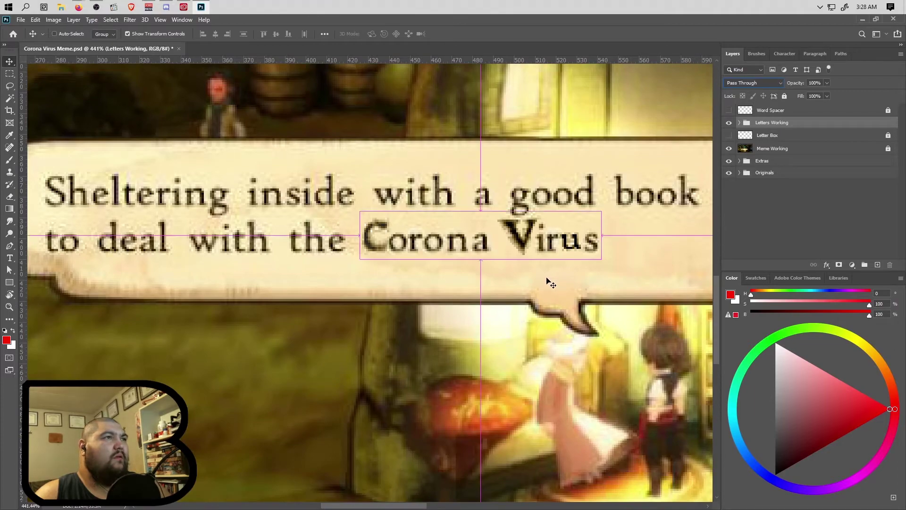
key("ctrl")
key("ctrl")
scroll(716, 283, "up", 2)
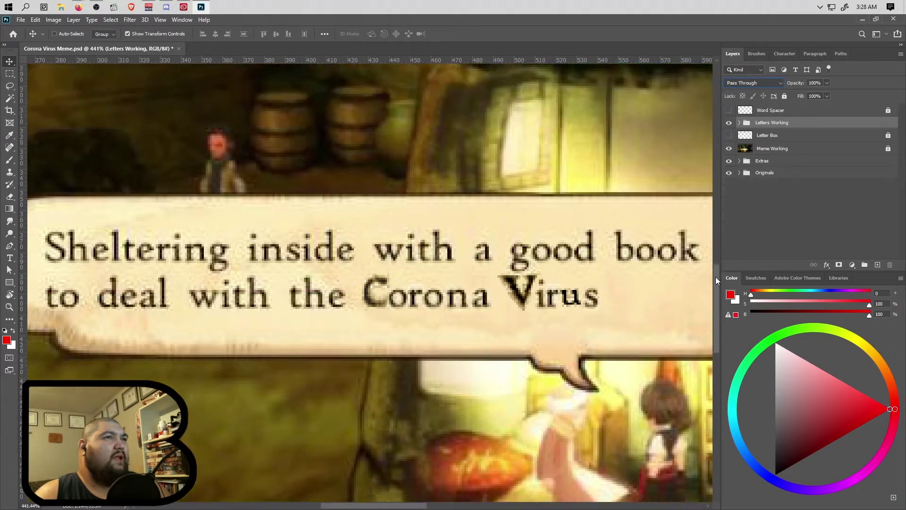
left_click(160, 19)
left_click(182, 132)
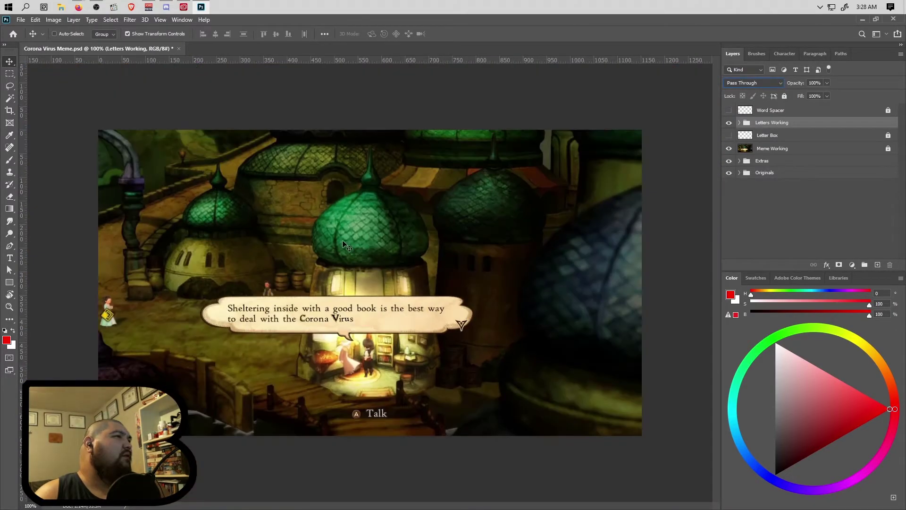
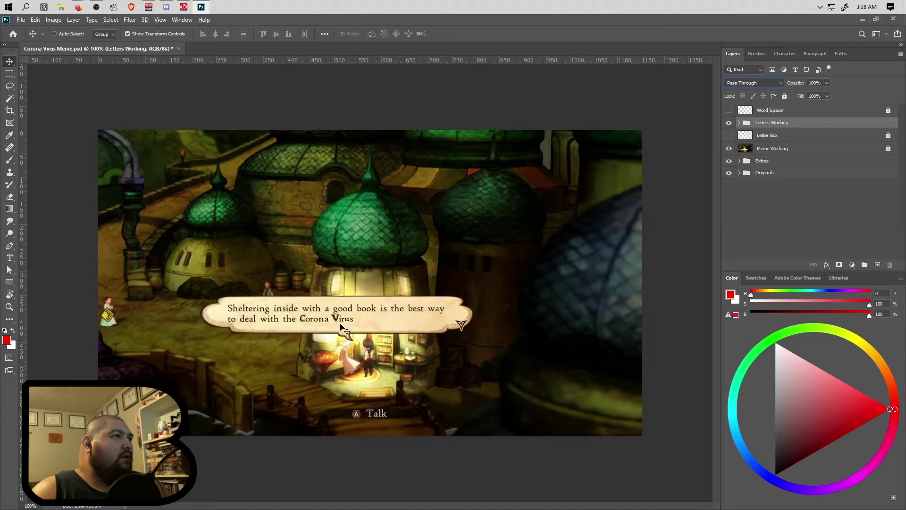
- Save the Corona Virus Meme.psd document
left_click(20, 19)
left_click(56, 116)
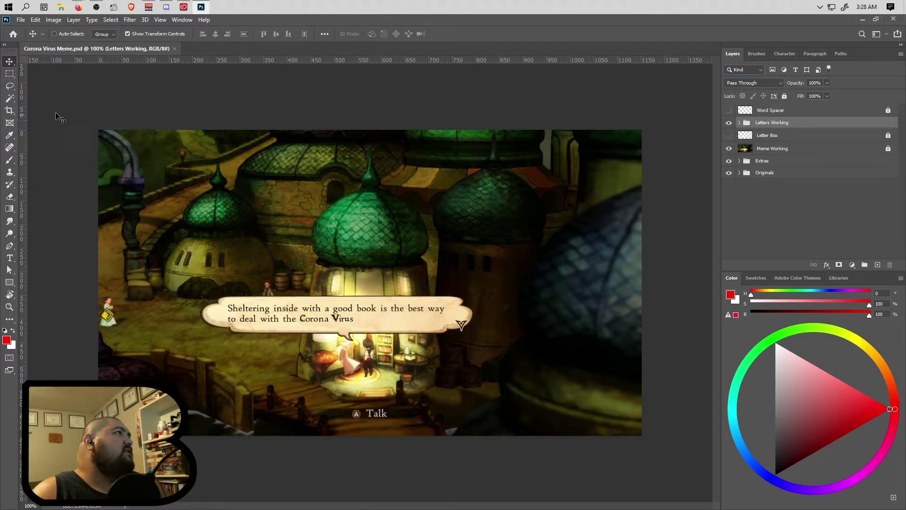
left_click(65, 9)
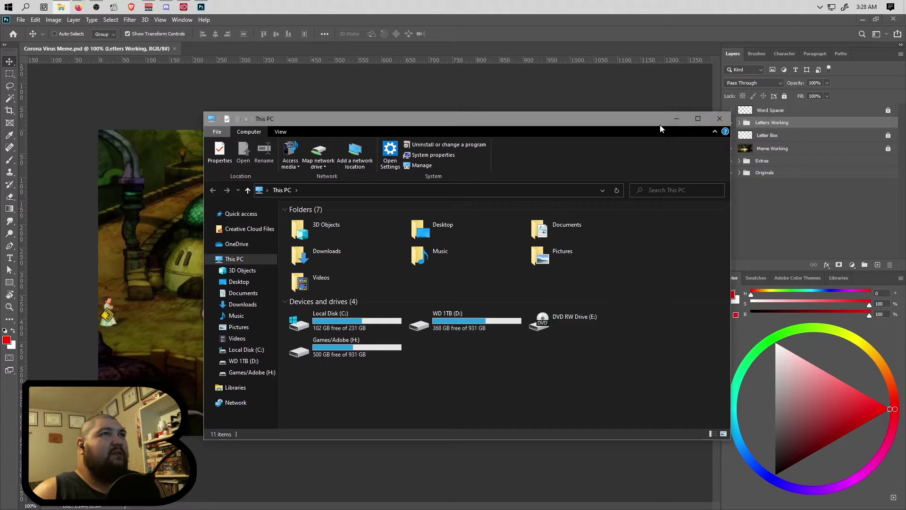
left_click(718, 120)
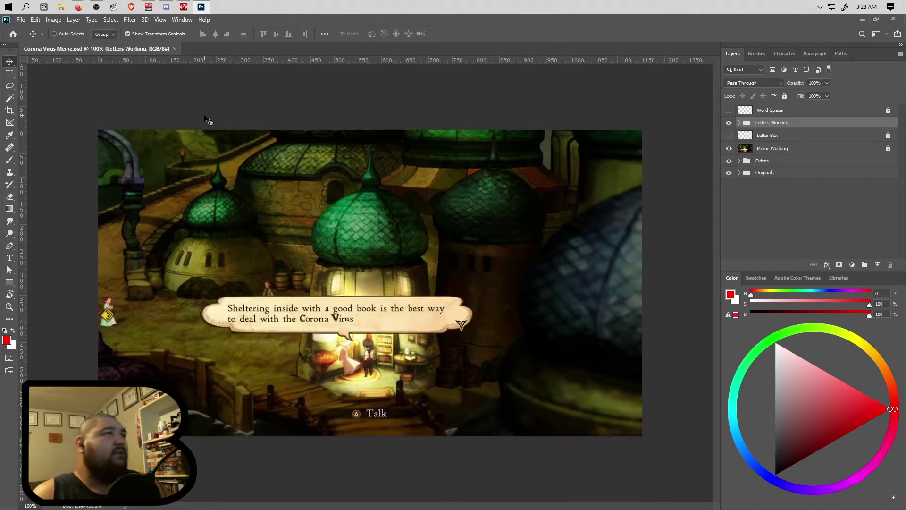
- Enlarge the u of "Virus" to about 117% width and 122% height, extending it up and towards the r
scroll(348, 345, "up", 7)
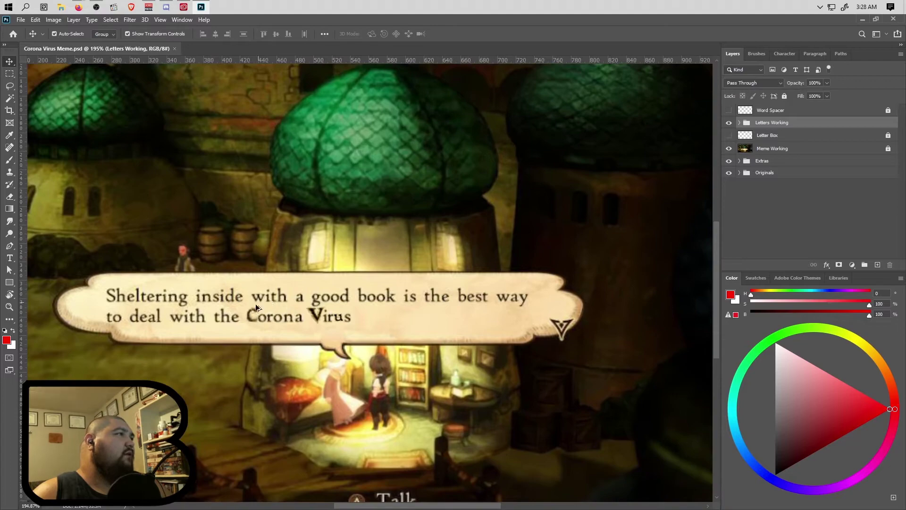
scroll(259, 303, "up", 4)
scroll(319, 354, "up", 4)
scroll(344, 349, "down", 1)
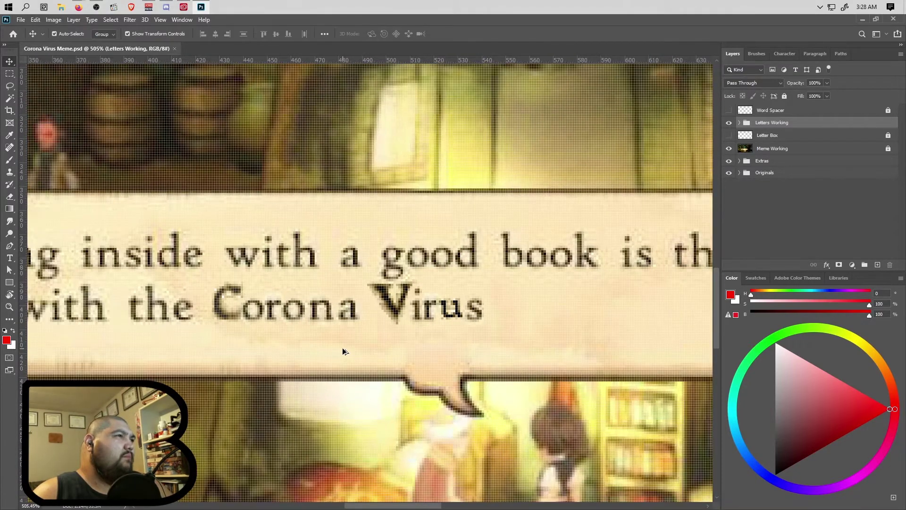
scroll(402, 353, "up", 3)
scroll(475, 340, "up", 1)
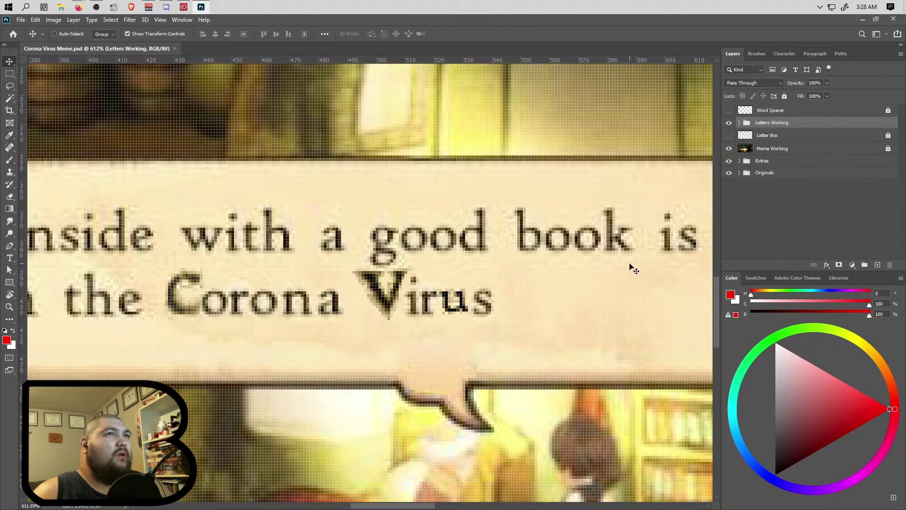
left_click(739, 122)
left_click(768, 148)
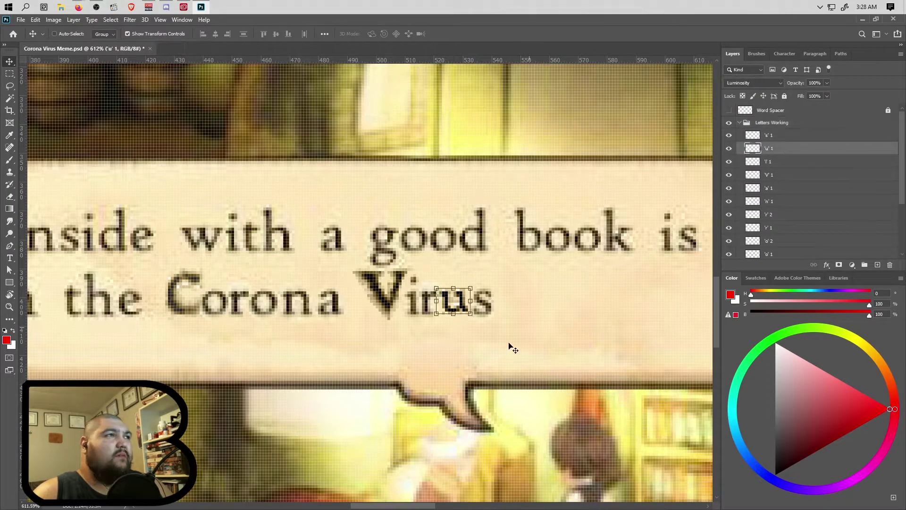
left_click_drag(455, 317, 475, 314)
scroll(468, 327, "up", 2)
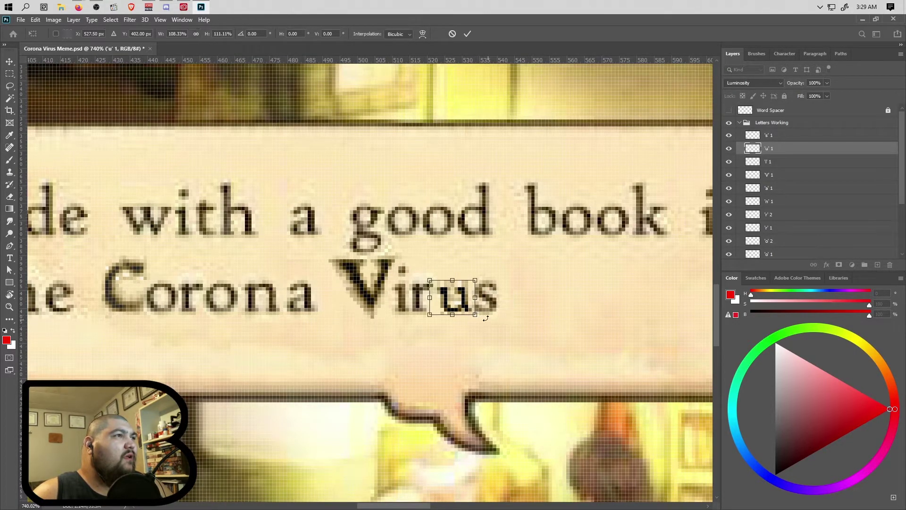
left_click_drag(429, 280, 426, 276)
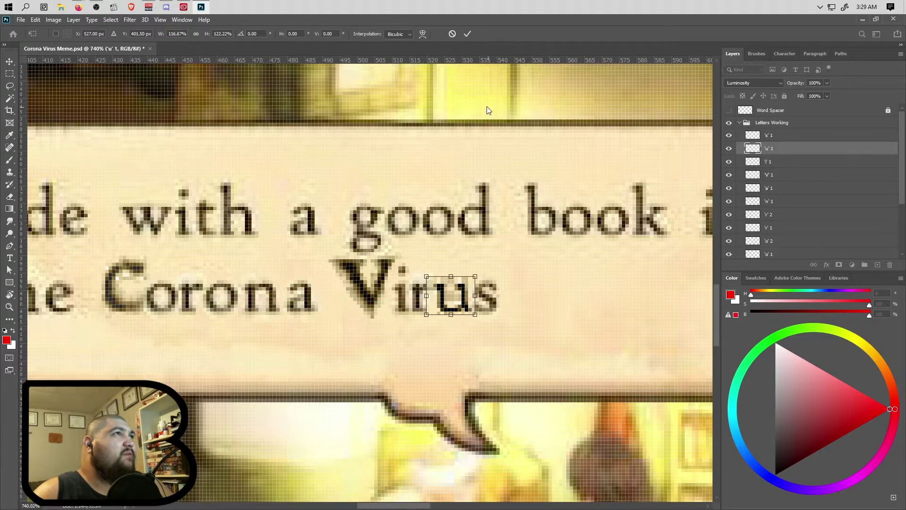
left_click(468, 34)
- Reduce the opacity of both the u and V layers of "Virus" to 80% and reselect the Letters Working group
left_click_drag(828, 96, 819, 95)
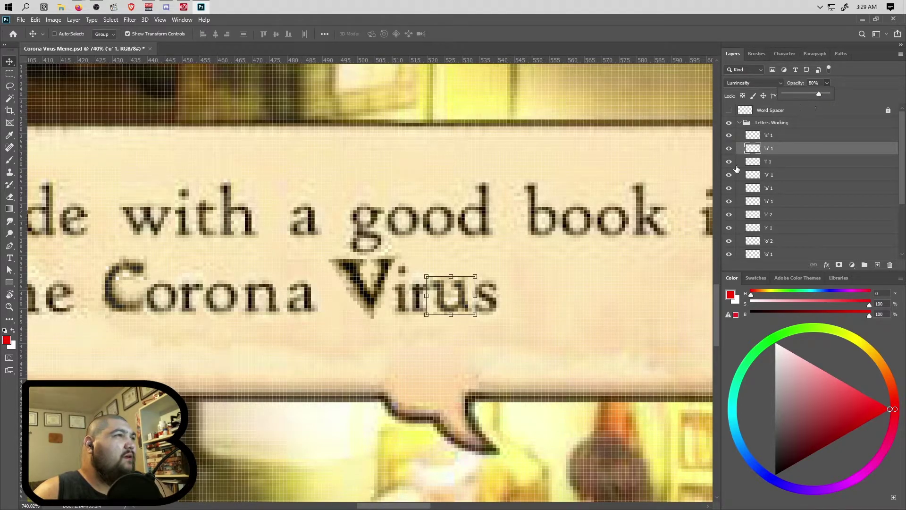
left_click(784, 176)
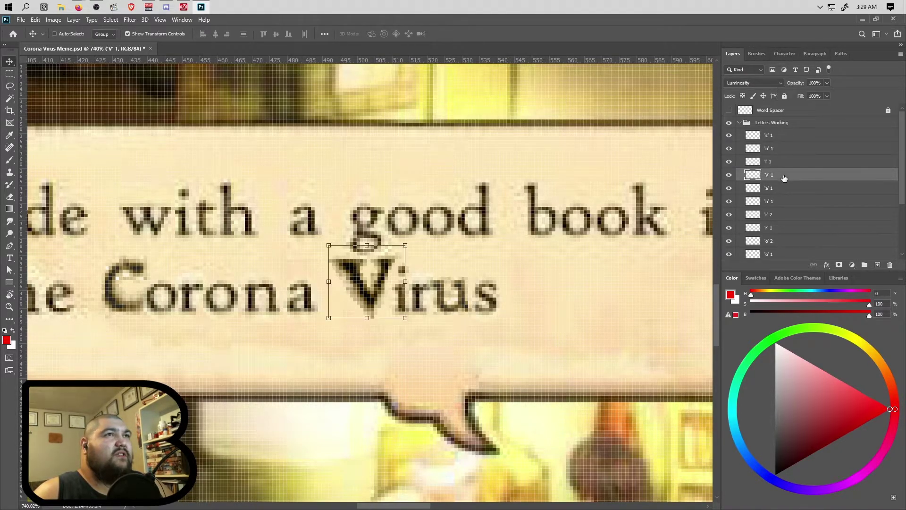
left_click(826, 83)
left_click_drag(821, 95, 820, 94)
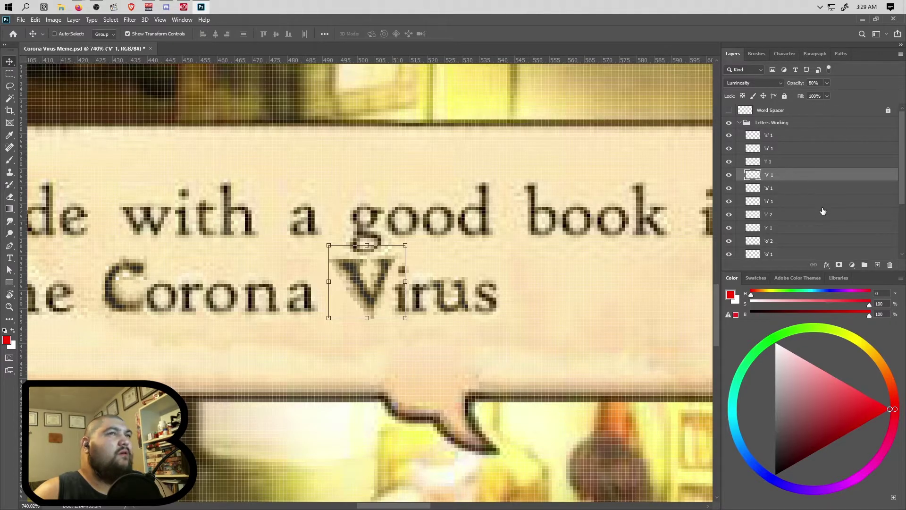
left_click(744, 123)
- Choose the Brush tool and reset the foreground and background colours to default black and white
scroll(546, 211, "down", 6)
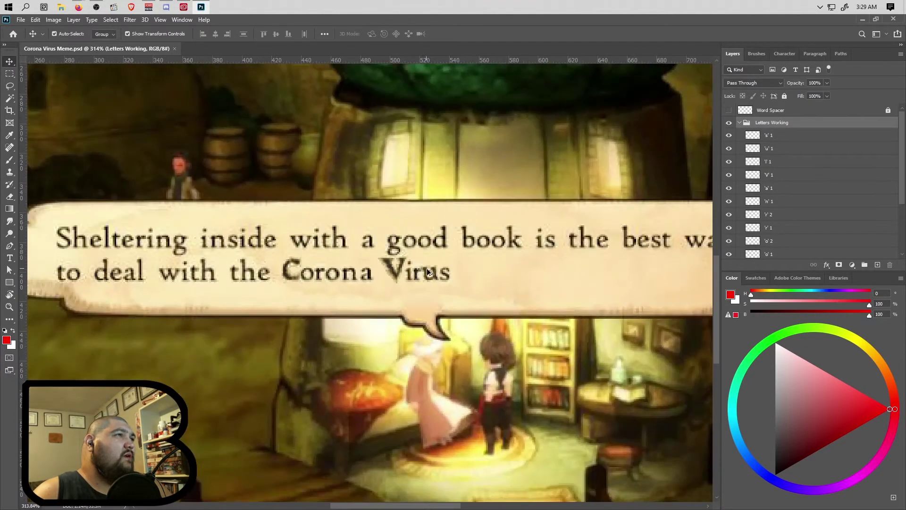
scroll(427, 271, "down", 4)
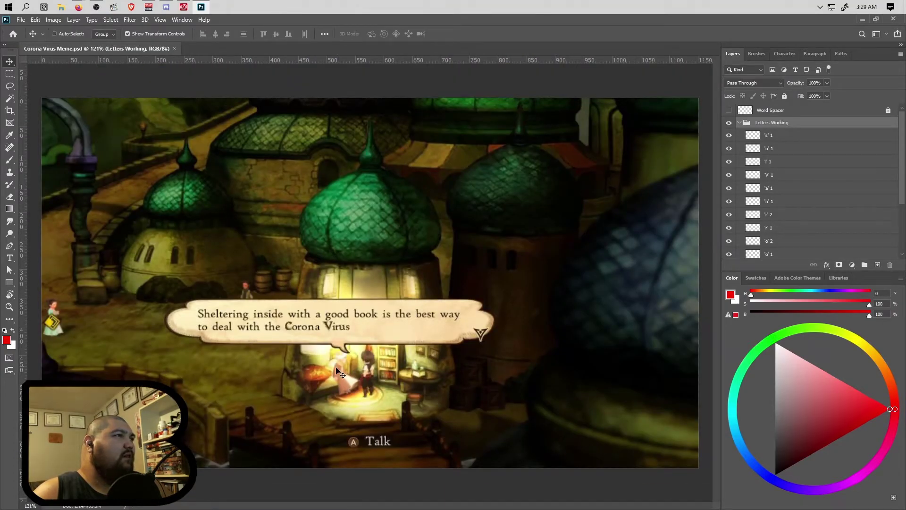
scroll(278, 339, "up", 5)
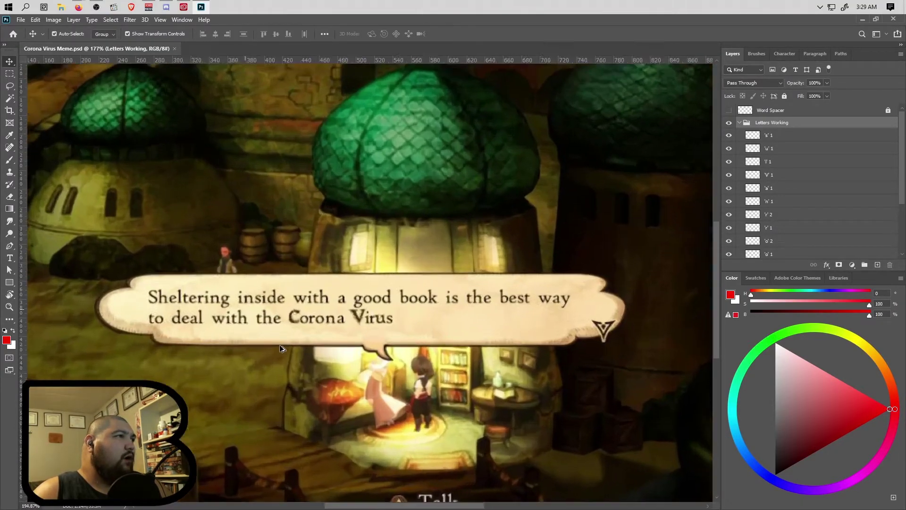
scroll(290, 321, "up", 4)
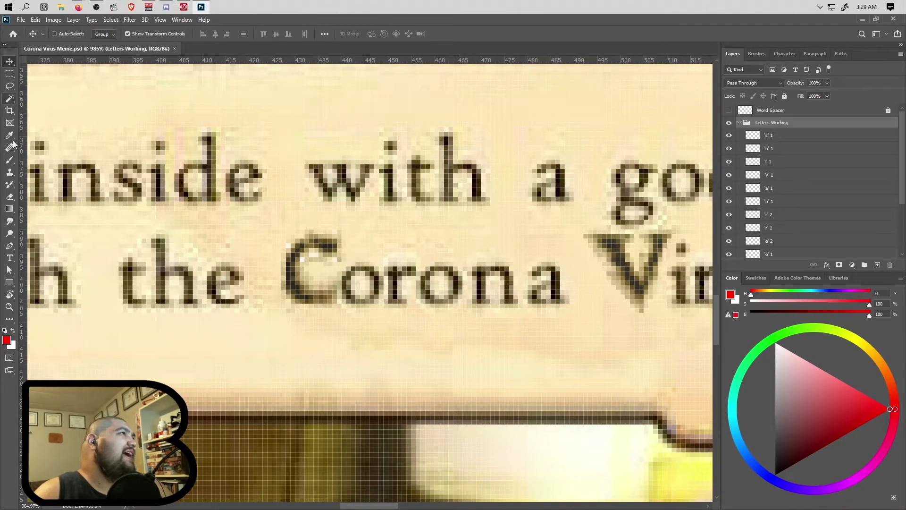
left_click(10, 161)
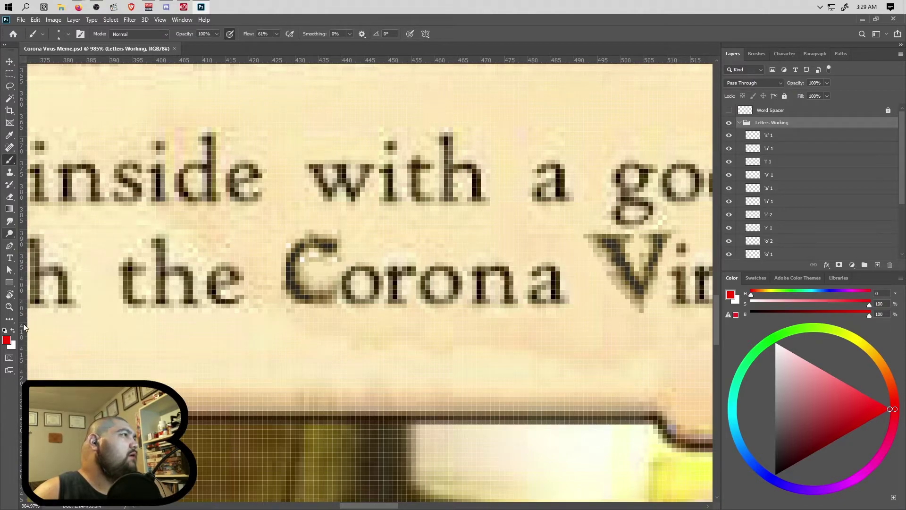
left_click(5, 330)
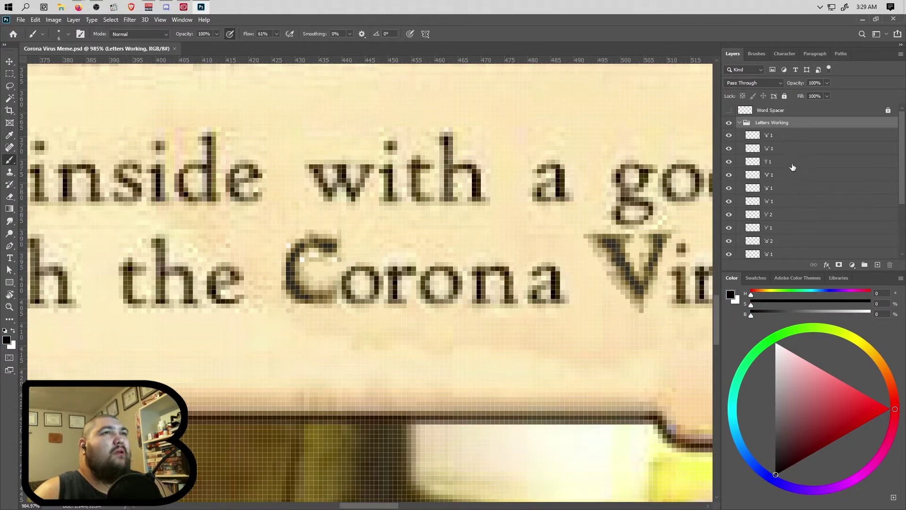
- Collapse the Letters Working group, duplicate it and merge the duplicate into a single layer
left_click(788, 188)
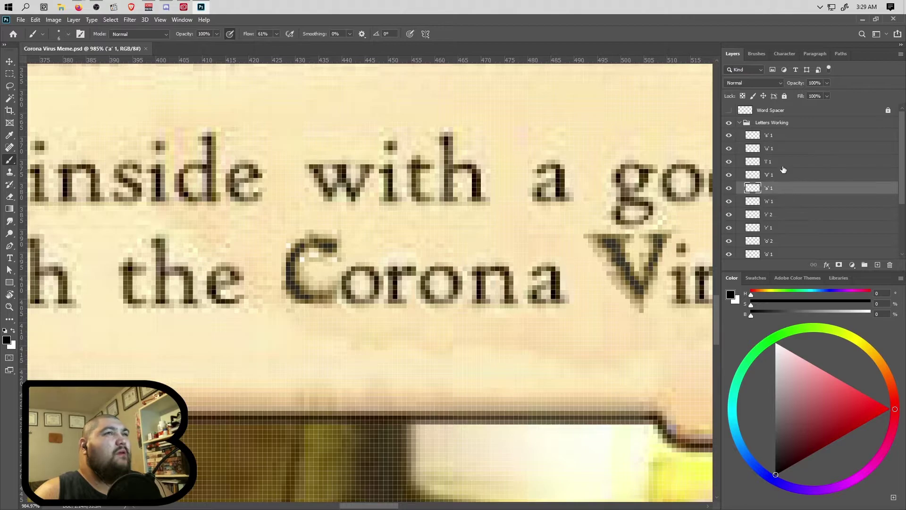
left_click(772, 125)
left_click(740, 124)
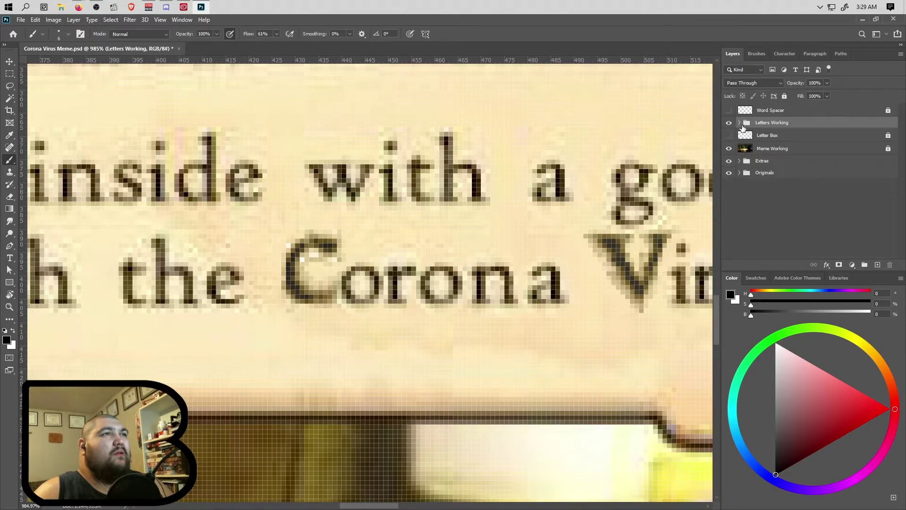
left_click_drag(774, 127, 775, 119)
right_click(785, 127)
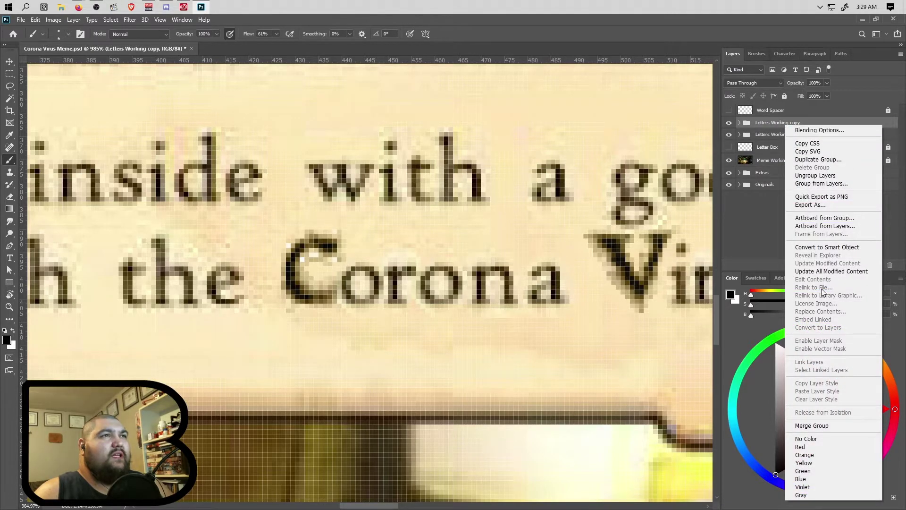
left_click(829, 425)
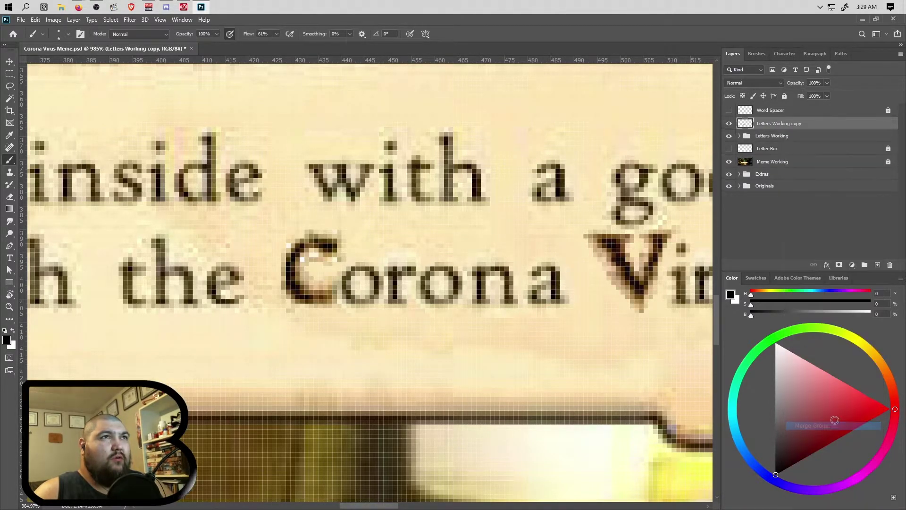
- Lock the Letters Working group and rename the merged copy layer Letters Working Merged
left_click(774, 140)
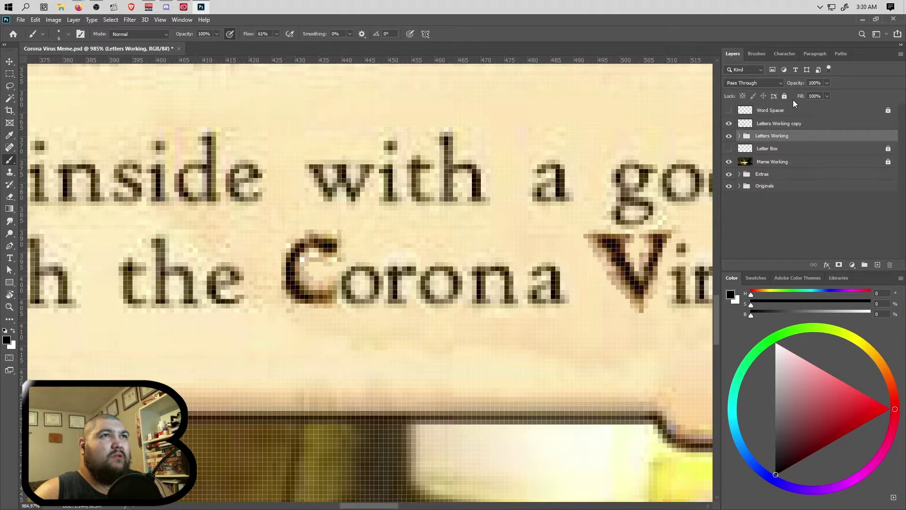
left_click(780, 127)
double_click(794, 123)
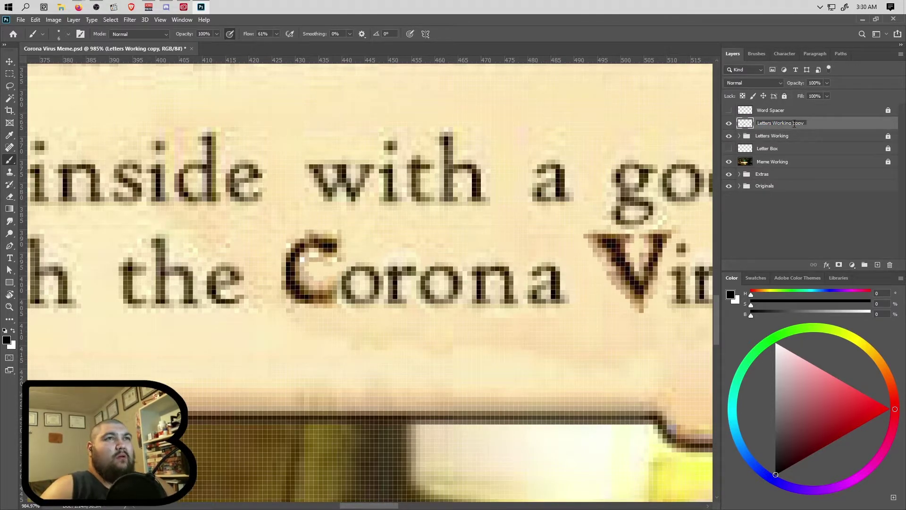
type("Merge")
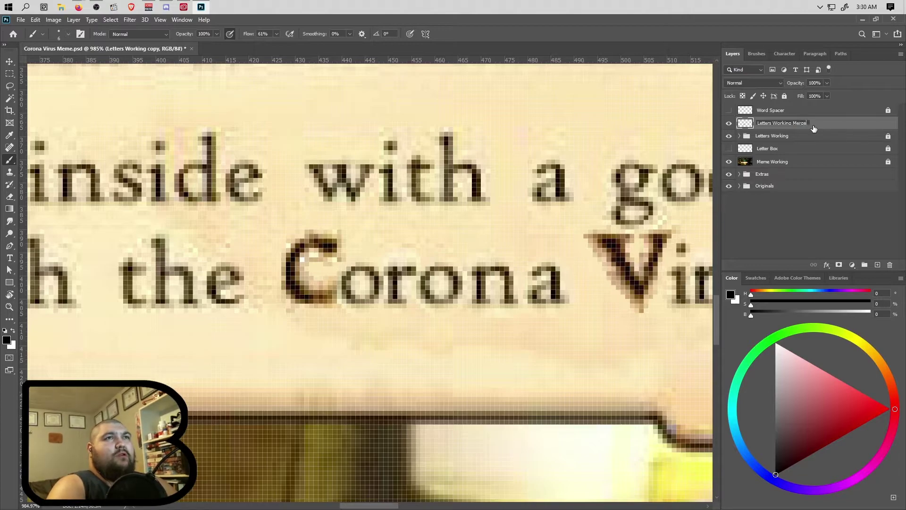
type("d")
key("Return")
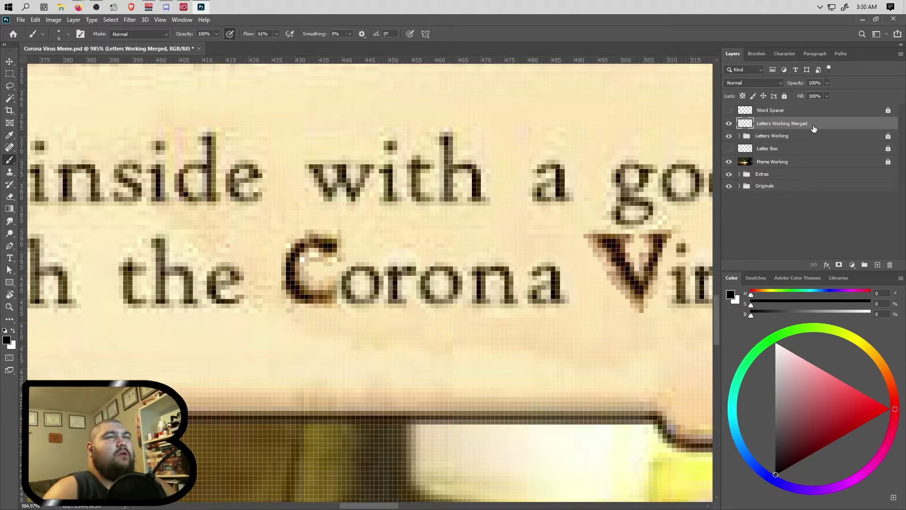
- Hide the Letters Working group and set the Letters Working Merged layer's blend mode to Luminosity
left_click(729, 137)
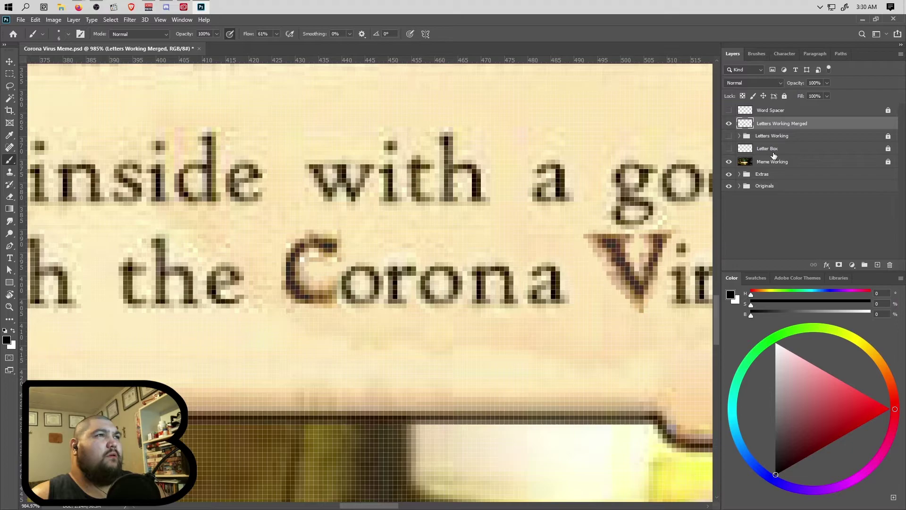
left_click(729, 136)
left_click(729, 136)
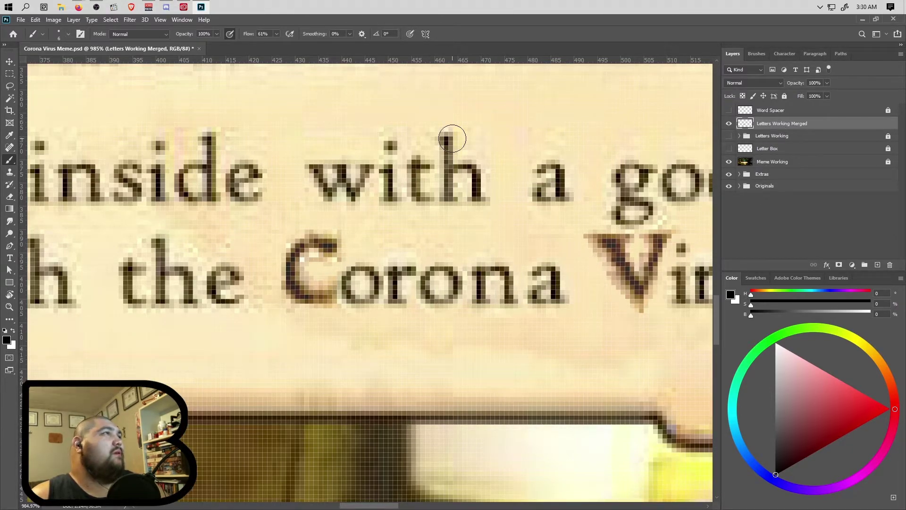
left_click(773, 83)
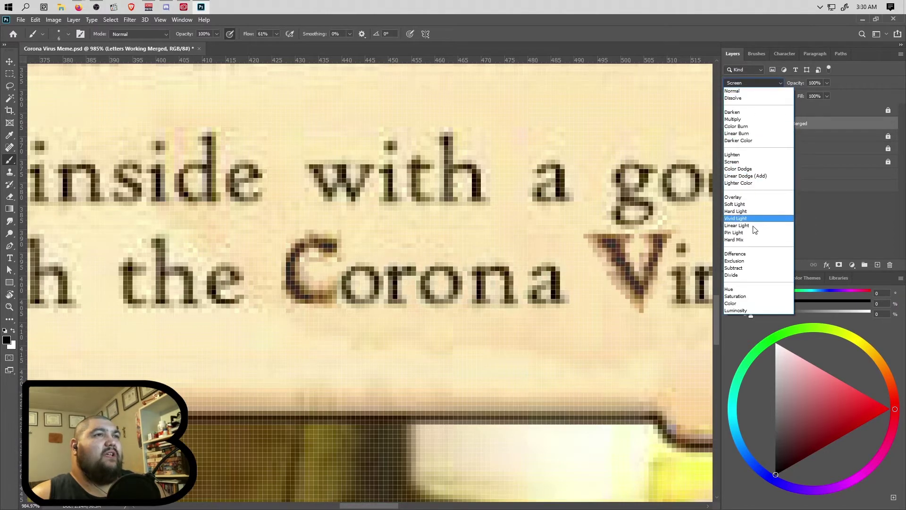
left_click(749, 310)
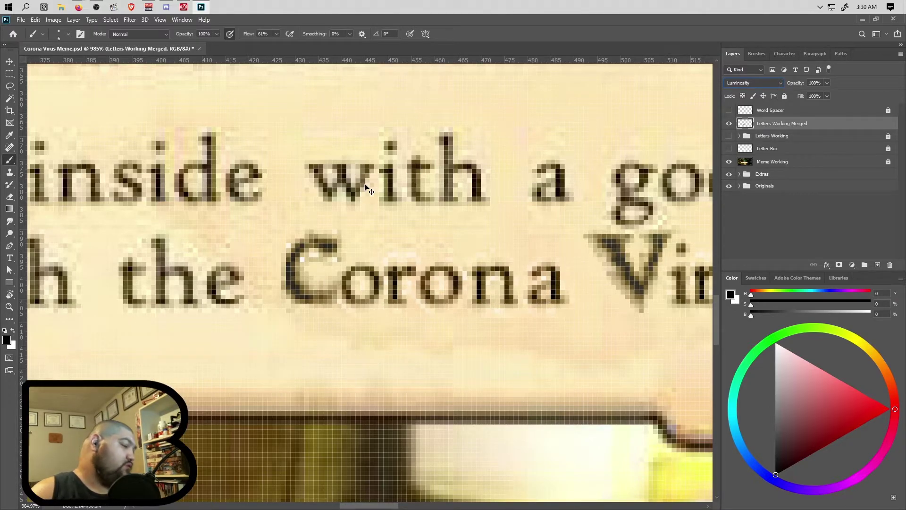
- Check the recoloured lettering against the whole speech bubble and set the Brush size to 1 px
scroll(507, 295, "down", 5)
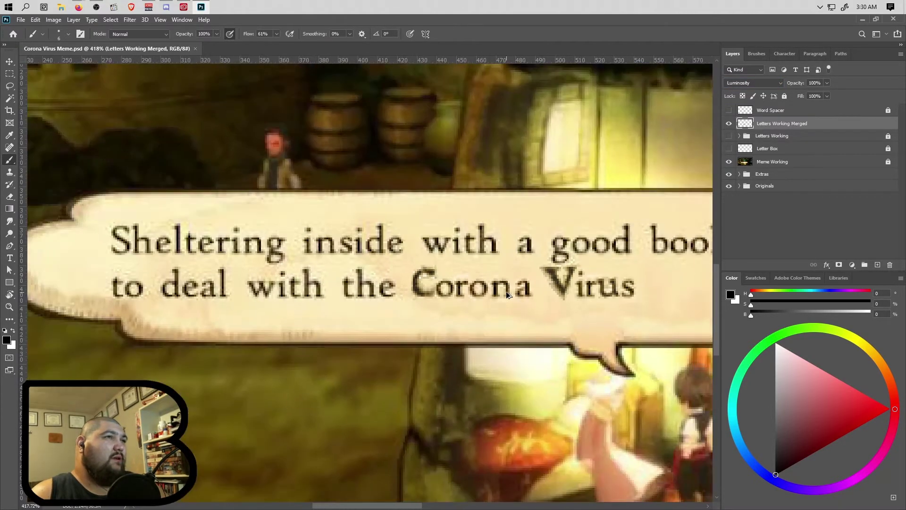
scroll(507, 295, "down", 5)
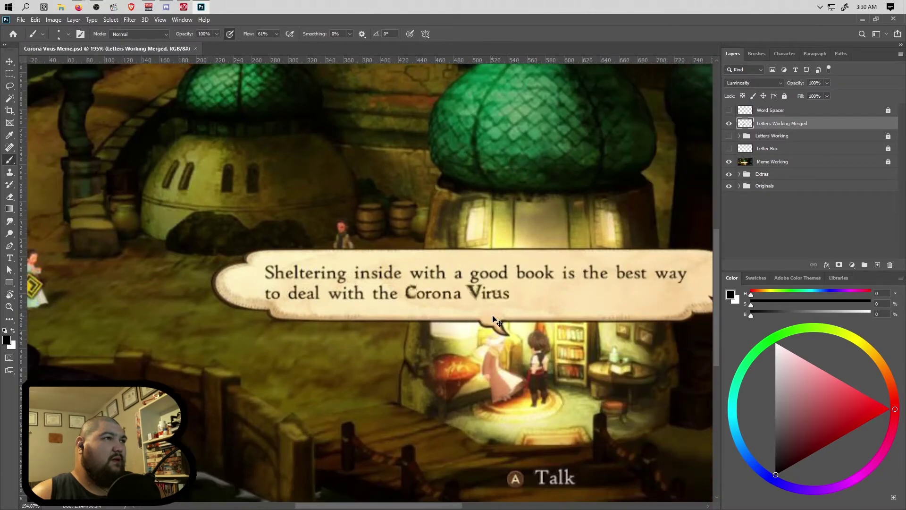
scroll(426, 303, "up", 10)
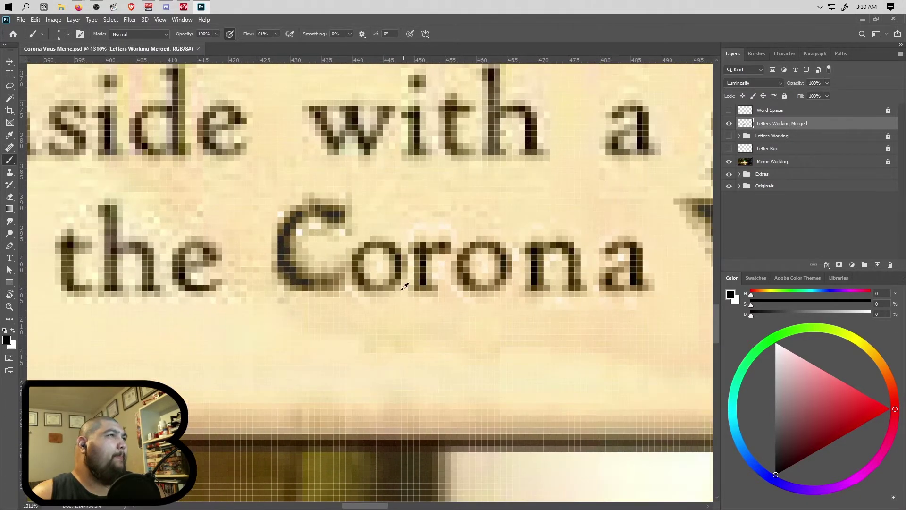
right_click(235, 231)
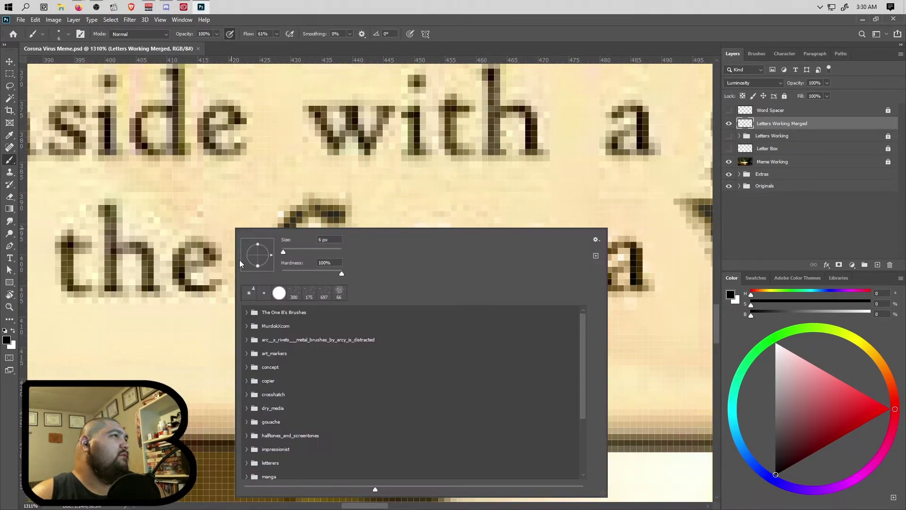
left_click_drag(343, 253, 281, 254)
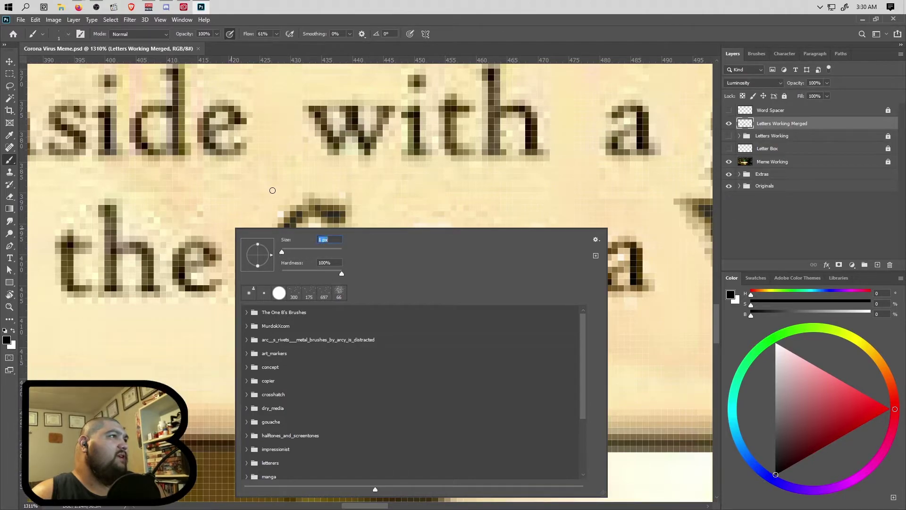
left_click(459, 42)
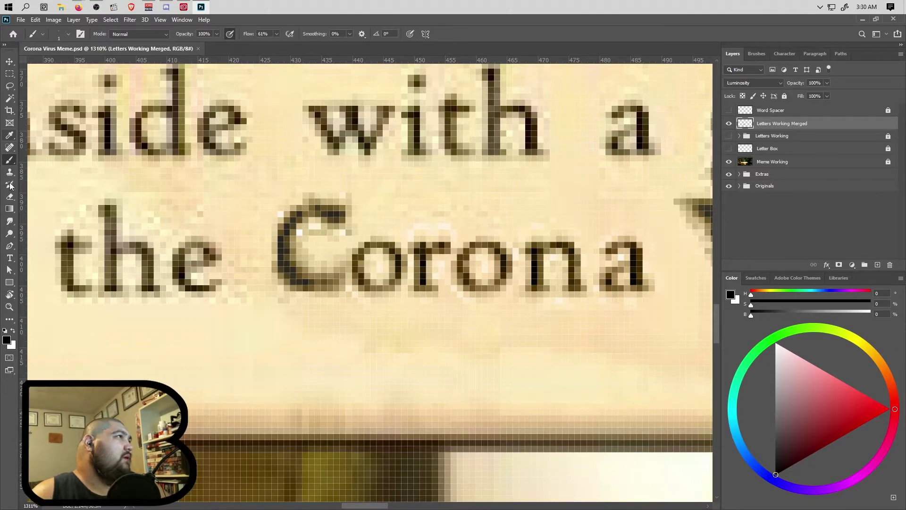
- Switch to the Clone Stamp with a 3 px tip and try retouching the upper-left edge of the C in "Corona"
key("s")
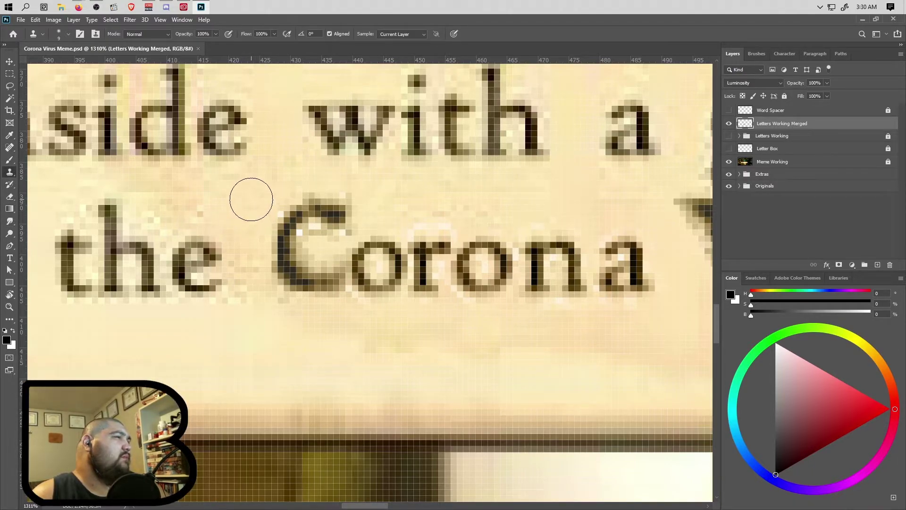
right_click(251, 199)
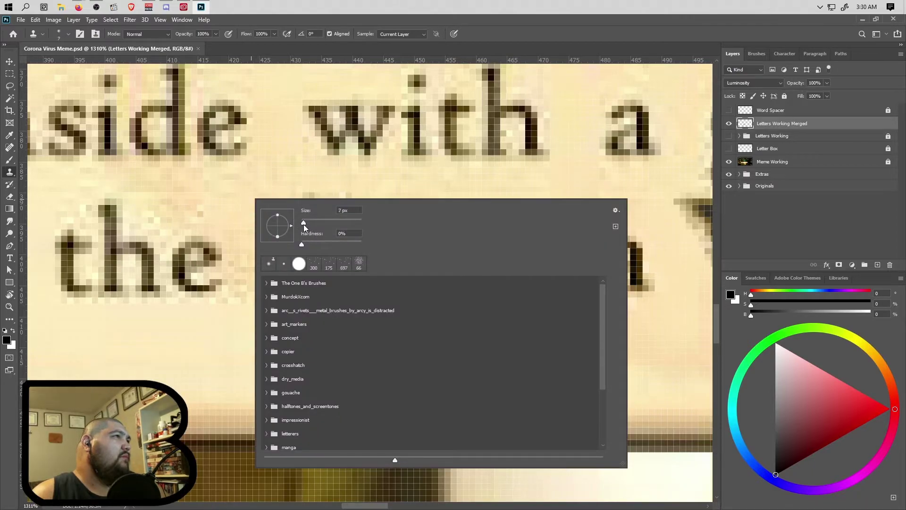
left_click_drag(303, 226, 302, 227)
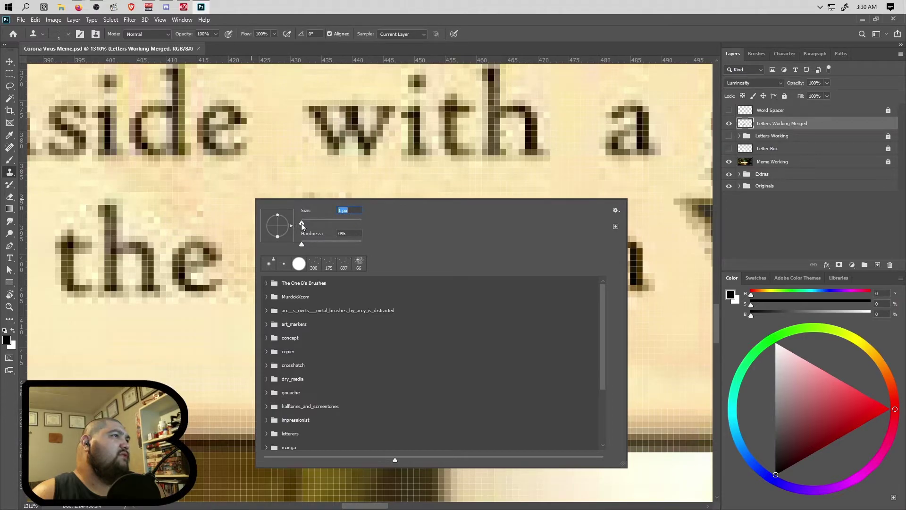
key("Down")
key("Return")
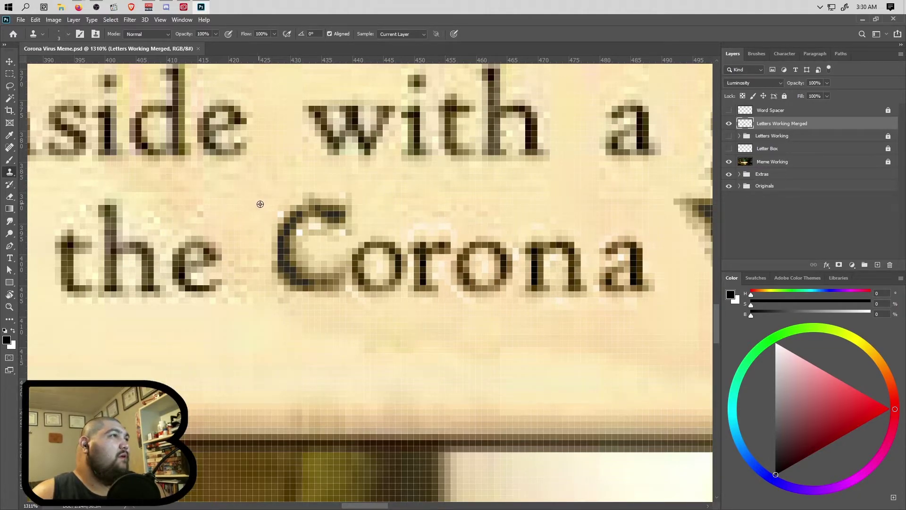
left_click_drag(277, 212, 282, 207)
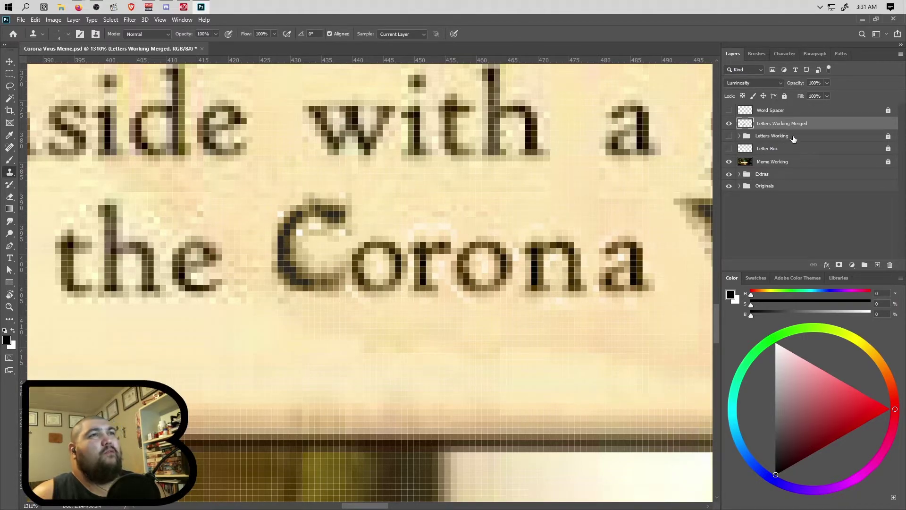
- Merge the Letters Working Merged layer down into an unlocked duplicate of the Meme Working layer
left_click(777, 161)
key("ctrl+j")
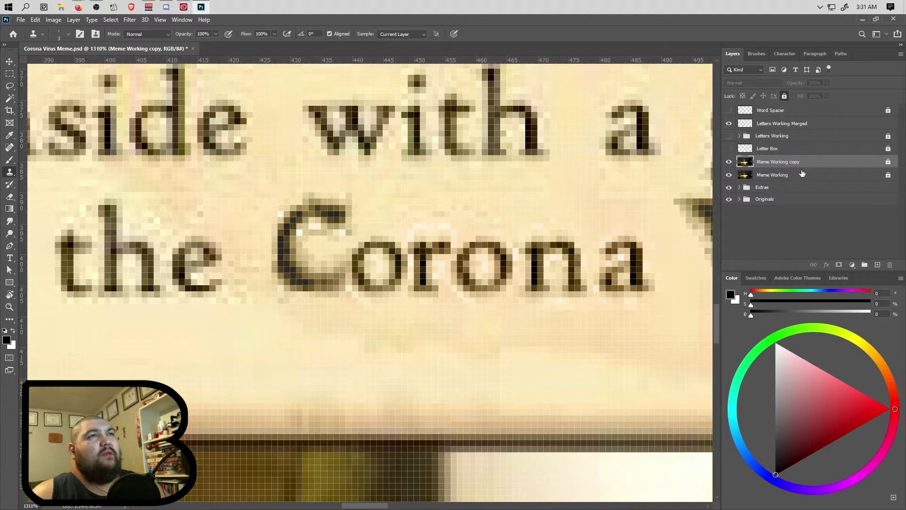
left_click(788, 124)
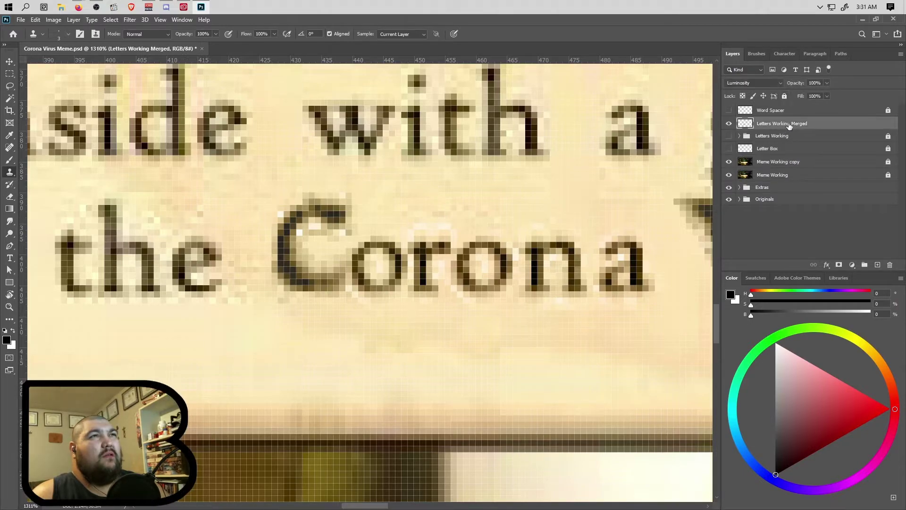
left_click_drag(786, 125, 797, 156)
key("ctrl+z")
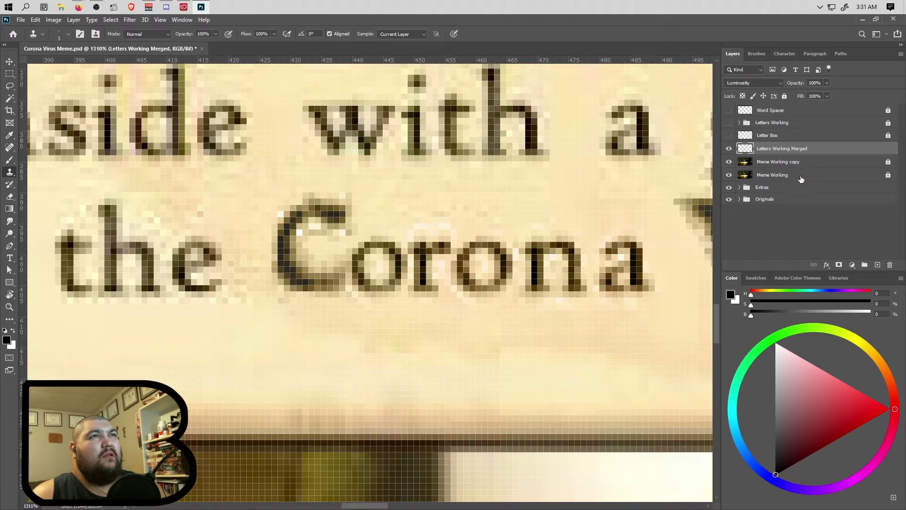
right_click(794, 152)
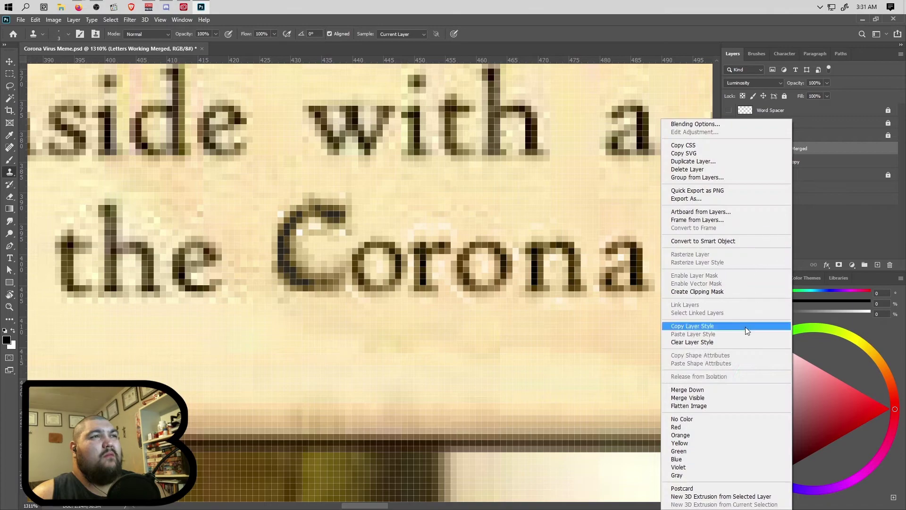
left_click(738, 395)
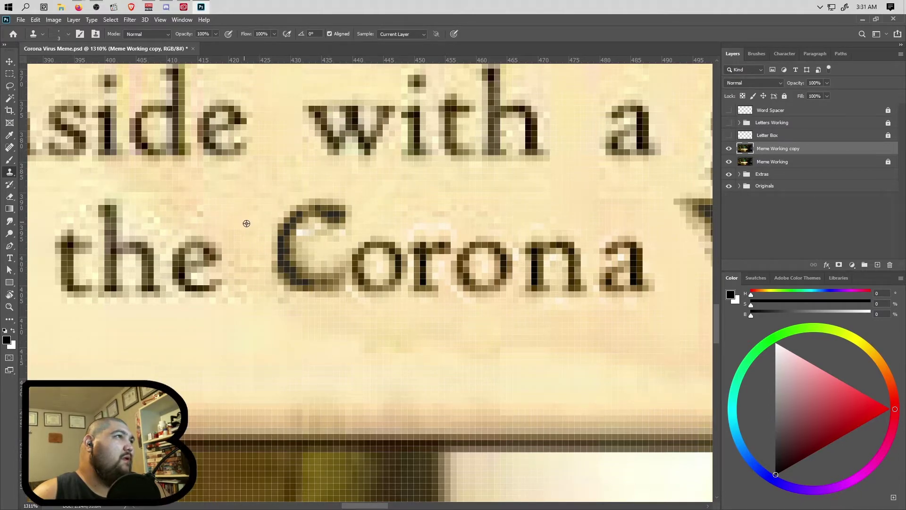
- Clone clean parchment over the stray light pixels inside the C and around the other letters of "Corona"
left_click_drag(315, 237, 325, 253)
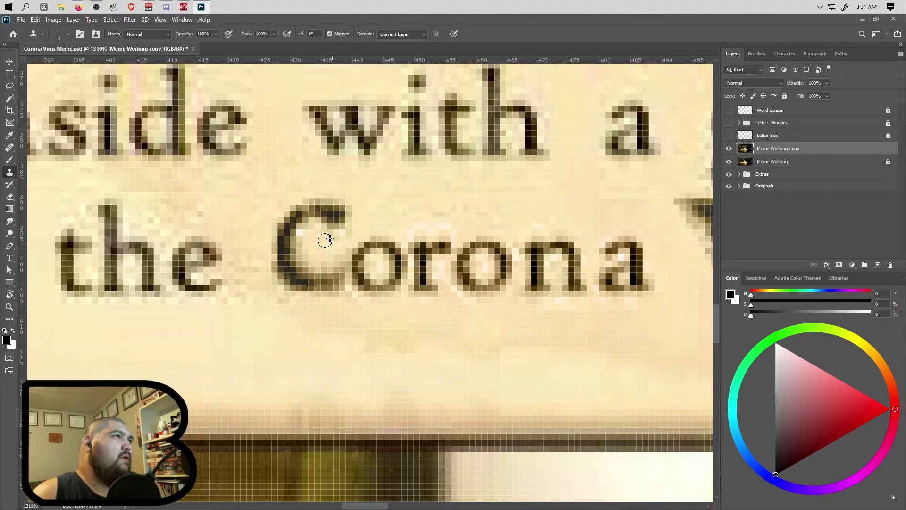
left_click_drag(329, 246, 335, 251)
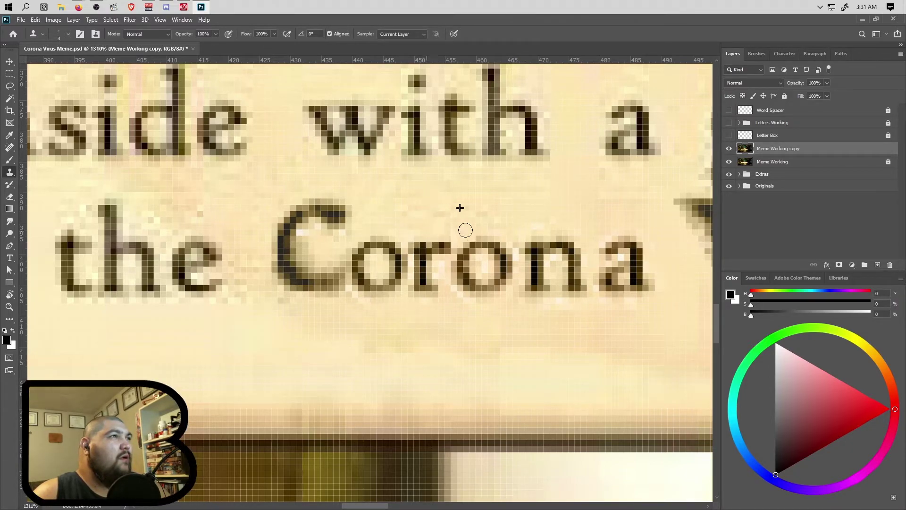
left_click_drag(473, 212, 496, 227)
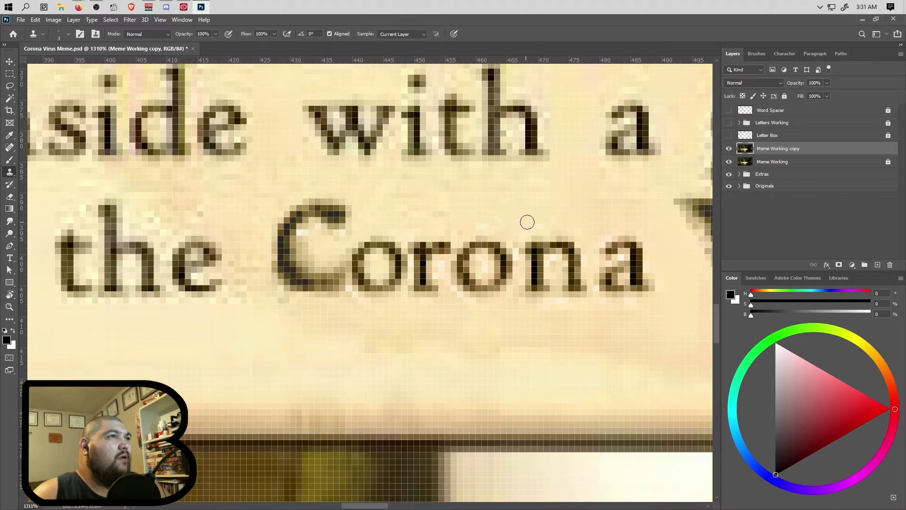
scroll(523, 221, "right", 2)
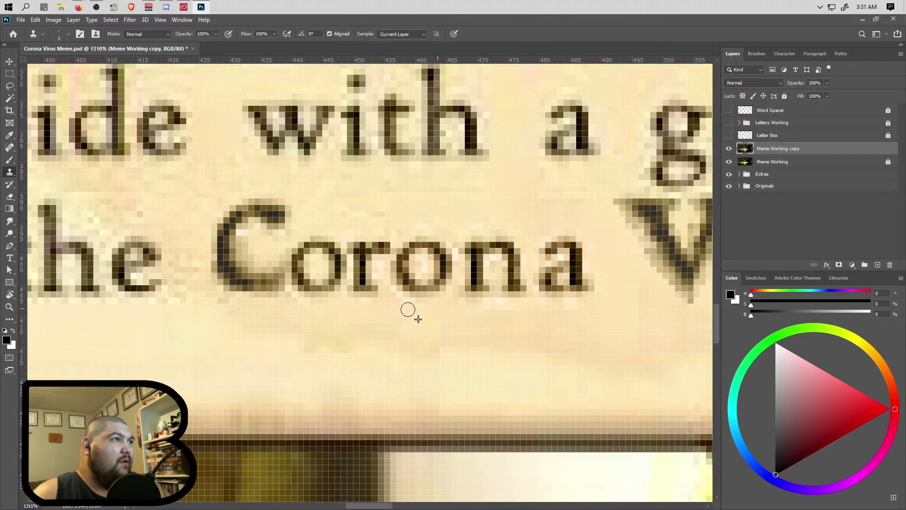
scroll(415, 321, "right", 2)
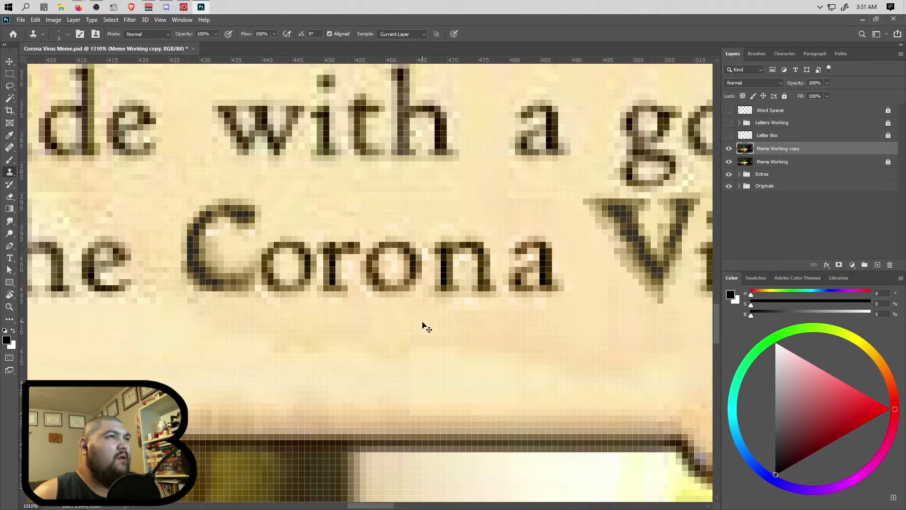
scroll(417, 316, "right", 3)
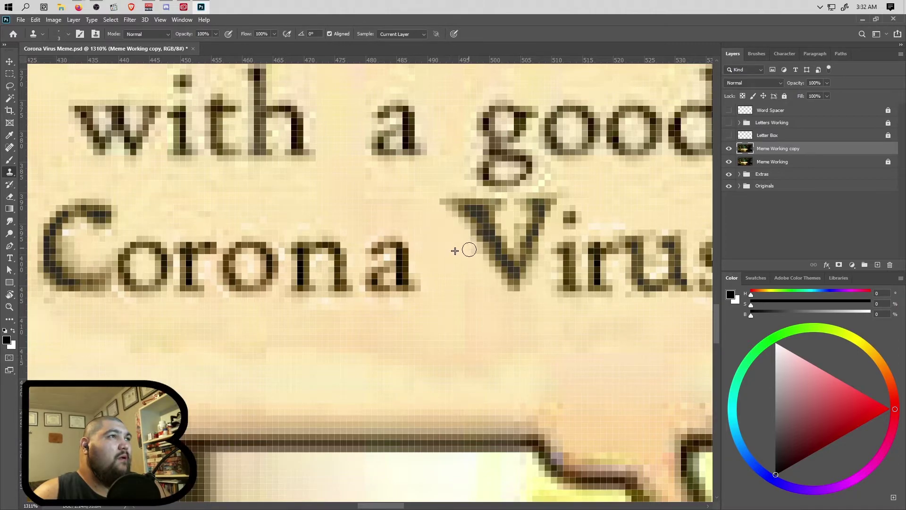
- Clone clean parchment over the pale halo pixels around the letters of "Virus"
scroll(495, 283, "right", 5)
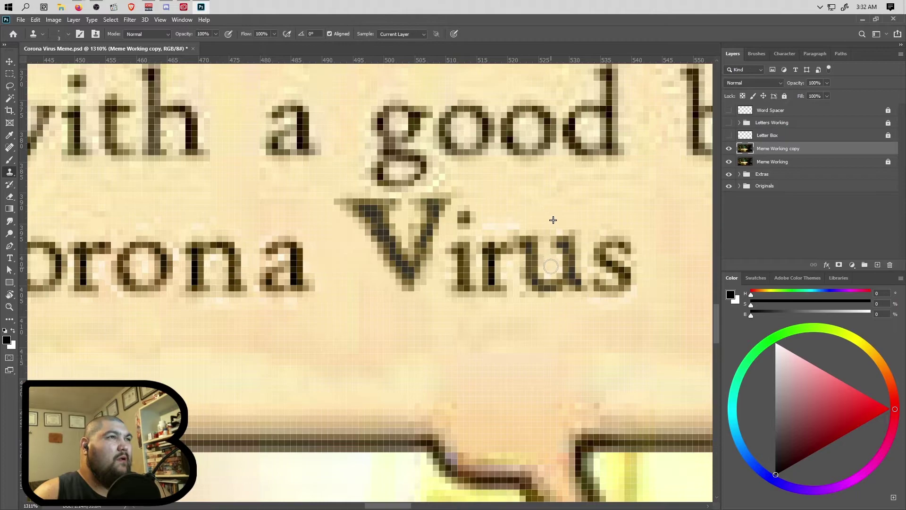
scroll(538, 287, "right", 3)
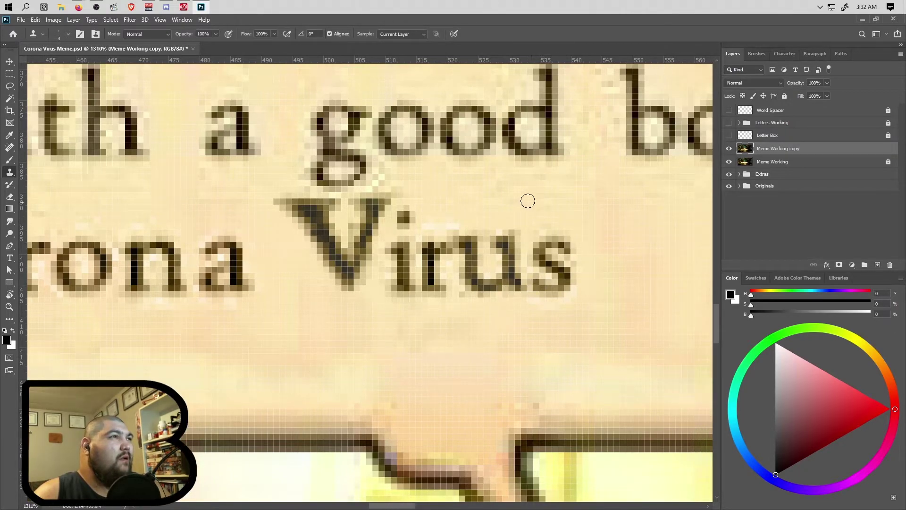
scroll(339, 259, "left", 2)
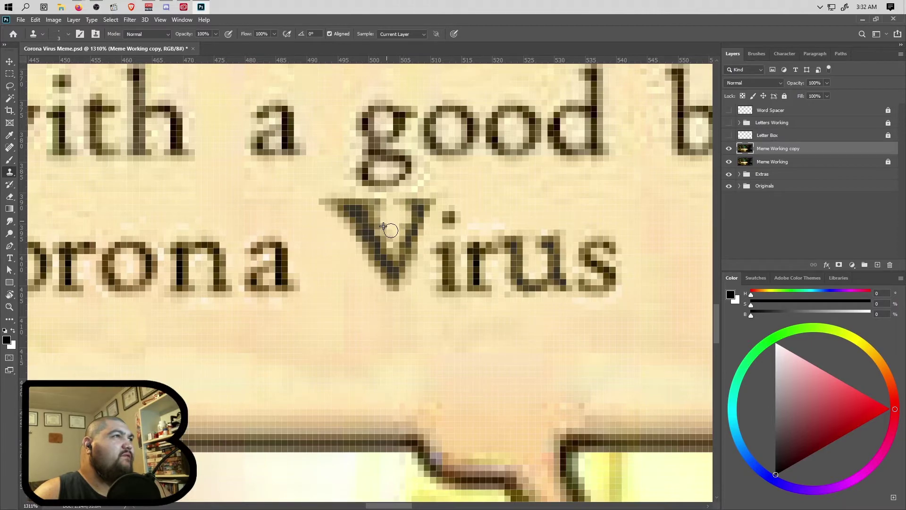
- Hide the Meme Working copy layer to compare the retouched lettering with the blank parchment beneath
scroll(318, 288, "down", 2)
scroll(316, 289, "left", 5)
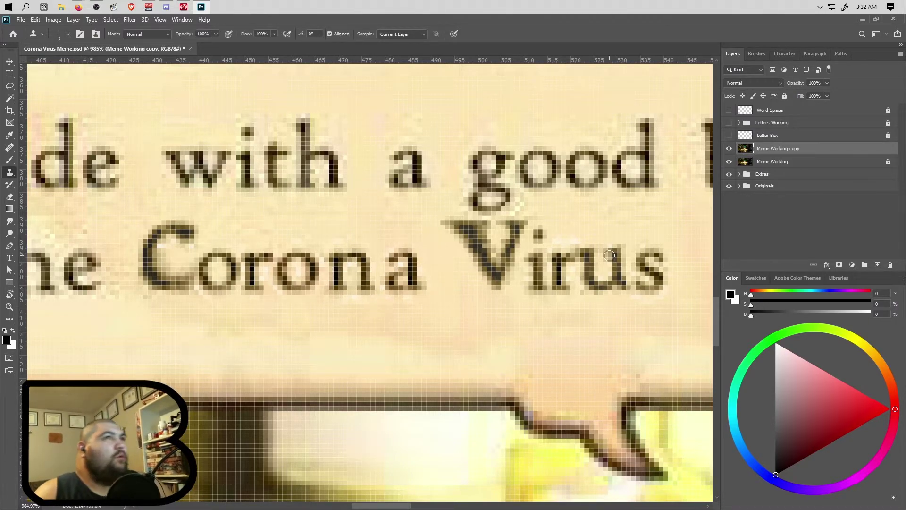
left_click(728, 148)
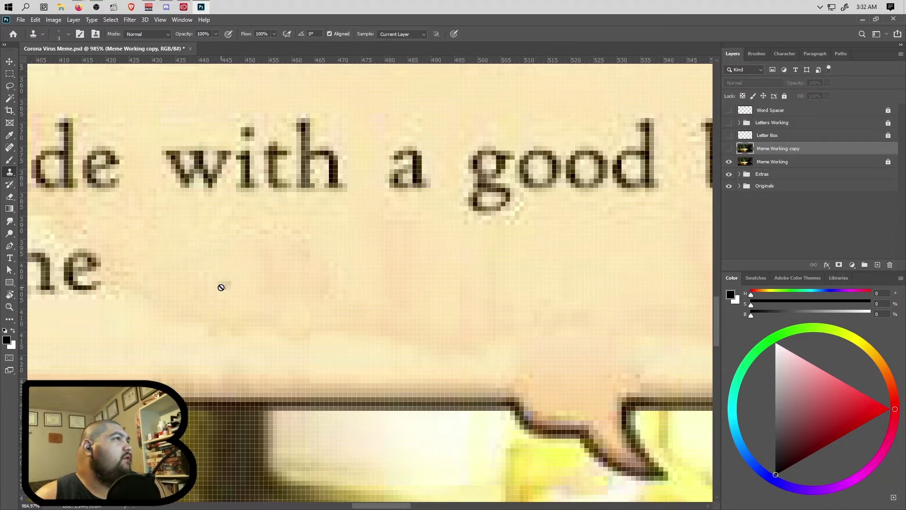
- Show the Meme Working copy layer again and lower its opacity to 17%
key("m")
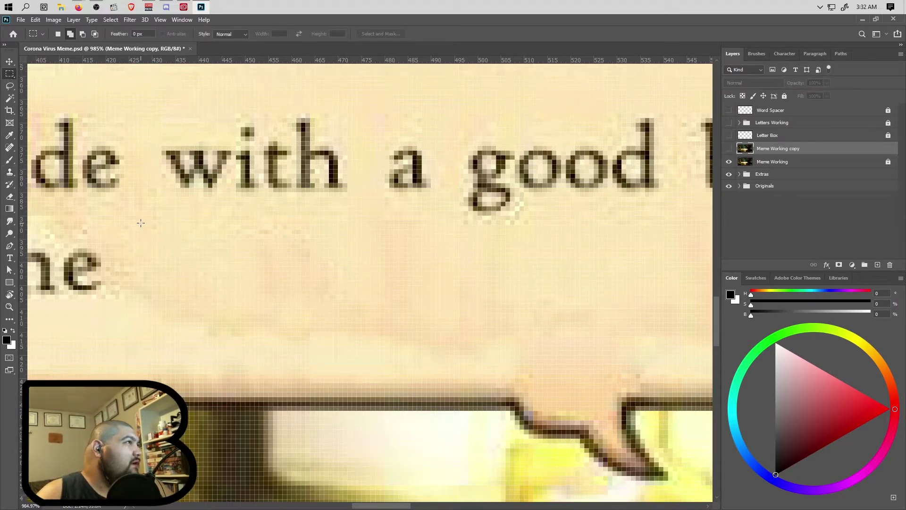
left_click(728, 149)
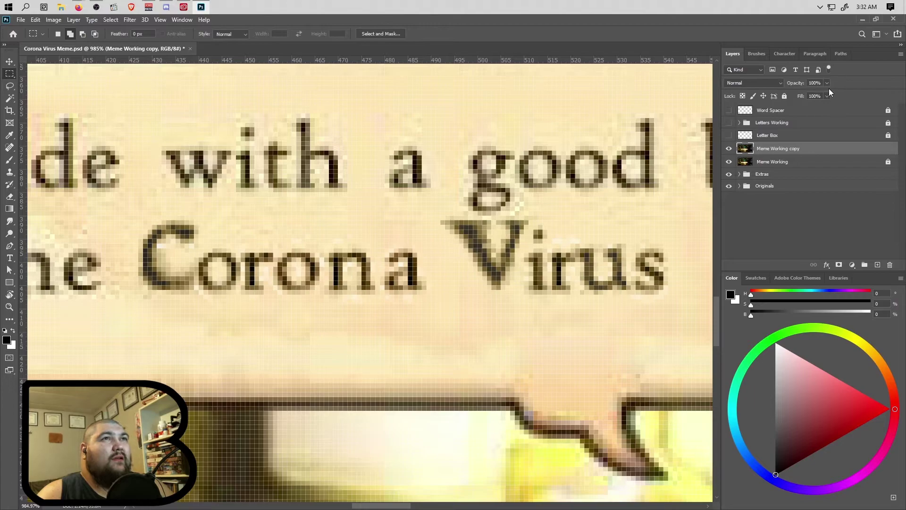
left_click_drag(791, 95, 791, 97)
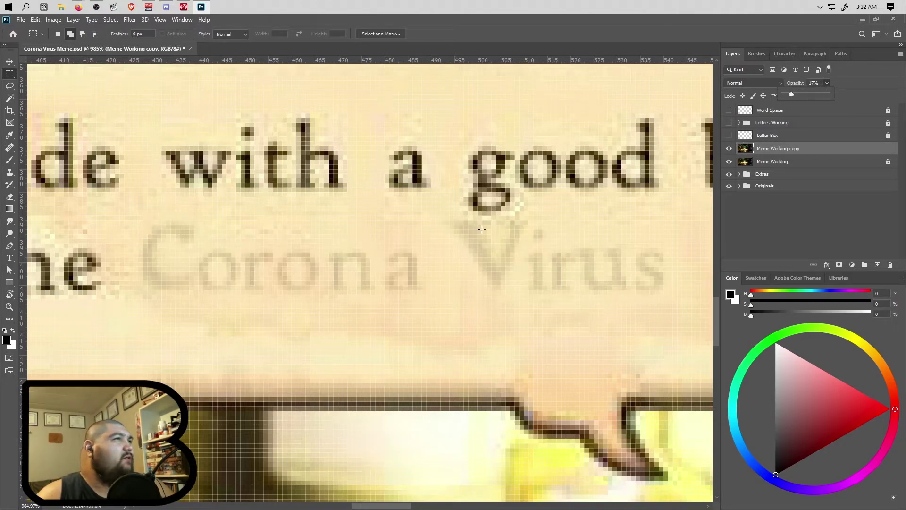
- Draw a rectangular selection around the faint "Corona Virus" lettering and transform its edges to fit the words closely
scroll(353, 281, "right", 1)
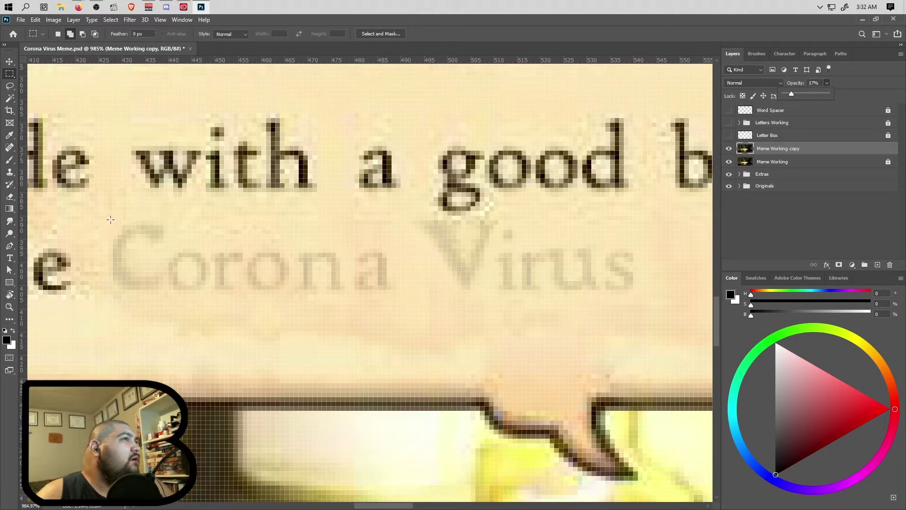
left_click_drag(119, 220, 637, 292)
left_click(372, 295)
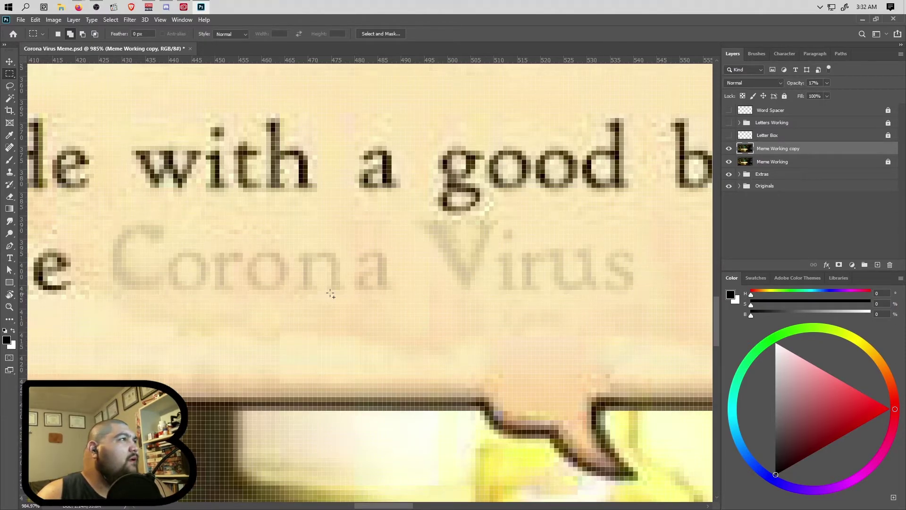
right_click(119, 255)
left_click(188, 357)
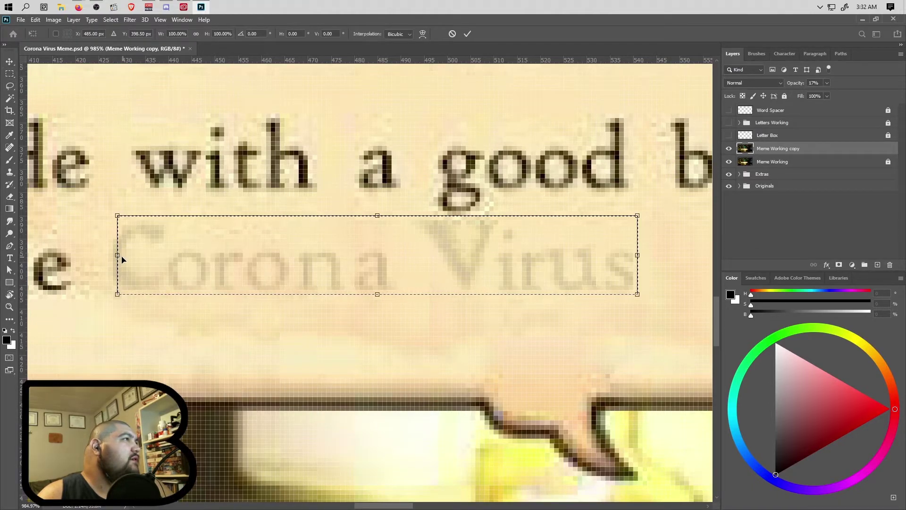
left_click_drag(117, 256, 112, 255)
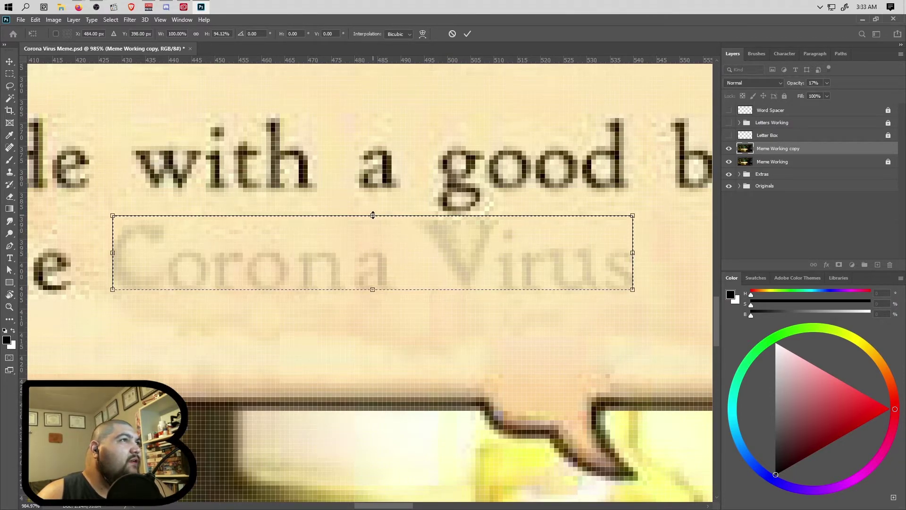
left_click_drag(373, 217, 373, 220)
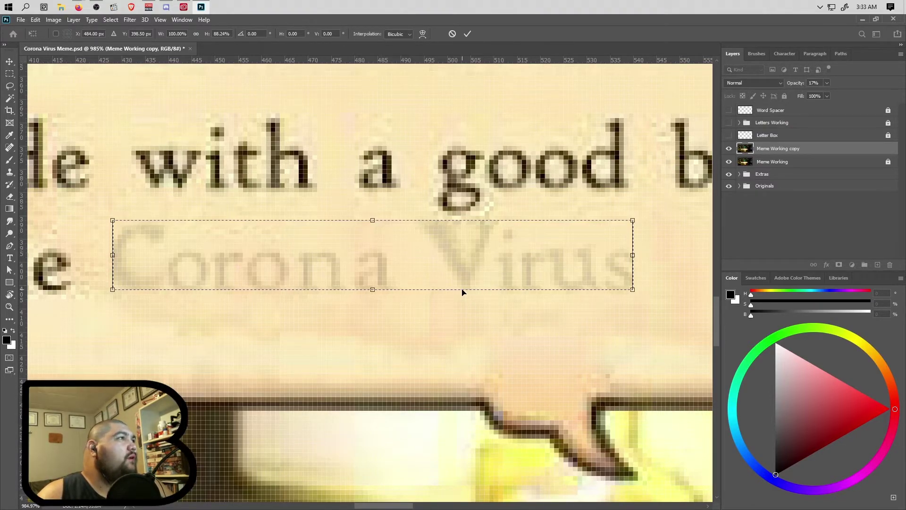
- Copy the selected blank parchment from Meme Working onto a new layer above Meme Working copy, and toggle that layer's visibility to check it
left_click(779, 162)
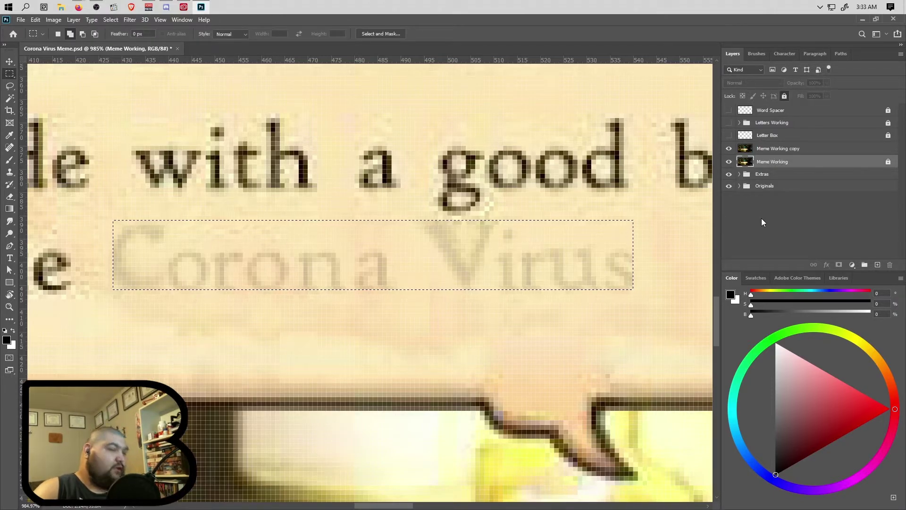
left_click(783, 152)
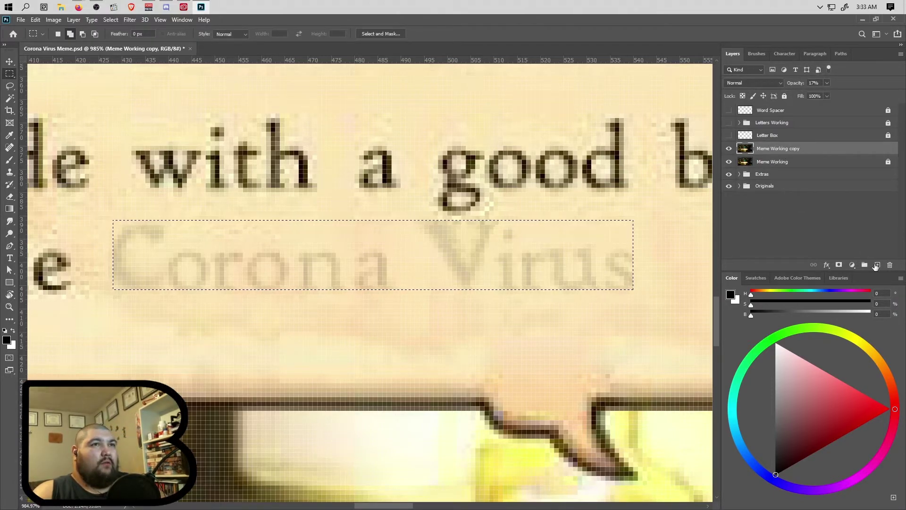
key("ctrl+x")
key("ctrl+v")
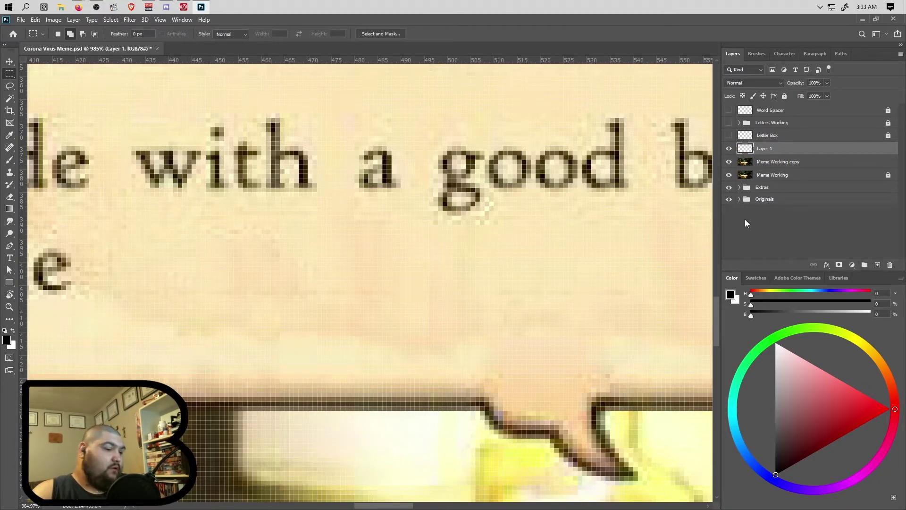
left_click(728, 161)
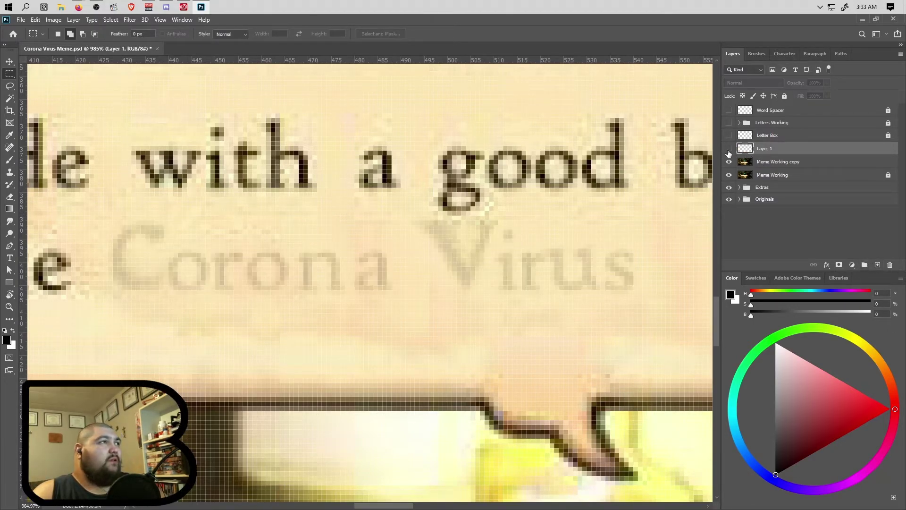
left_click(728, 161)
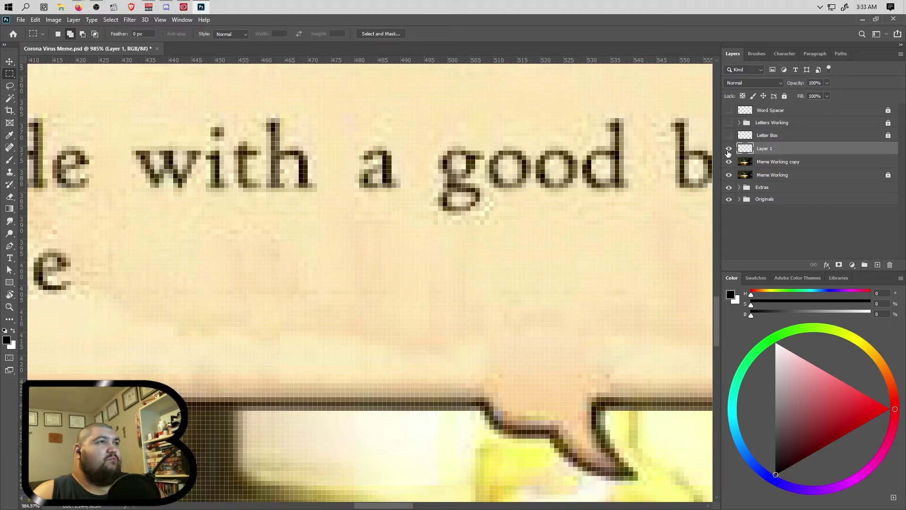
- Restore the Meme Working copy layer to 100% opacity and set the pasted parchment layer's blend mode to Hue
left_click(775, 168)
left_click(826, 96)
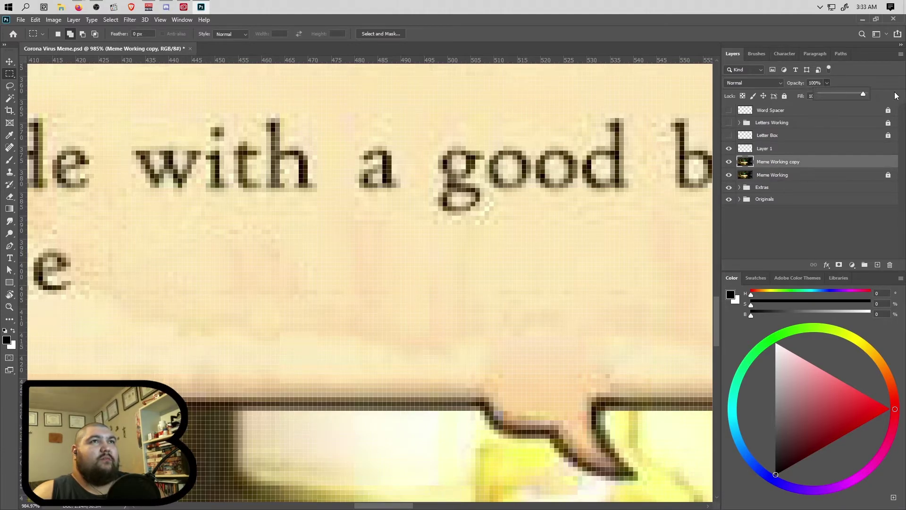
left_click(774, 150)
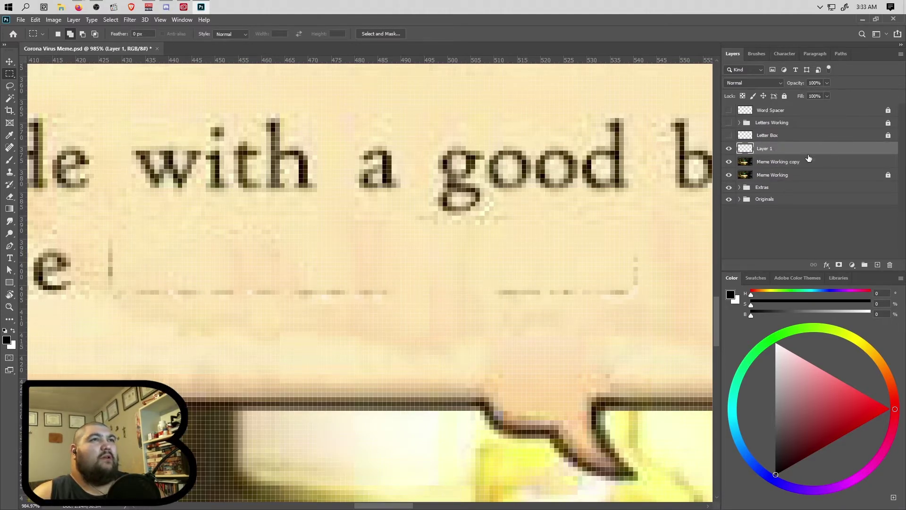
left_click(780, 83)
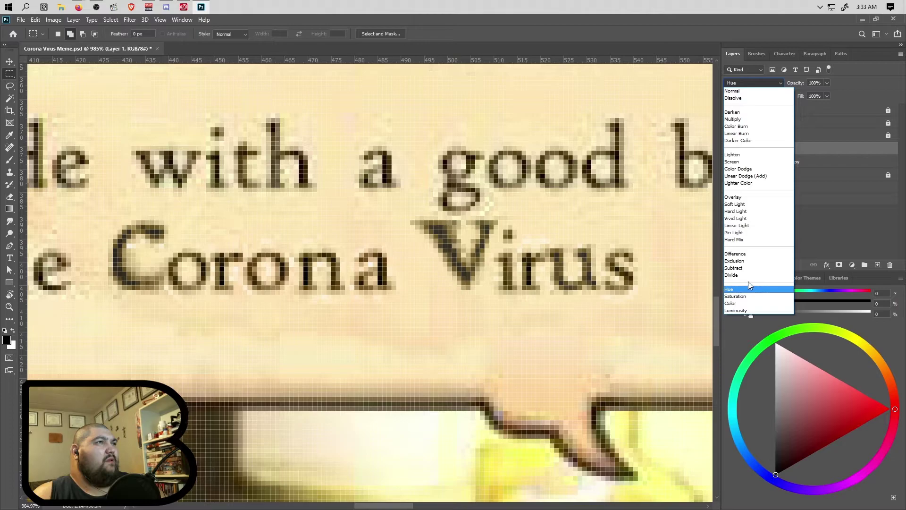
left_click(748, 286)
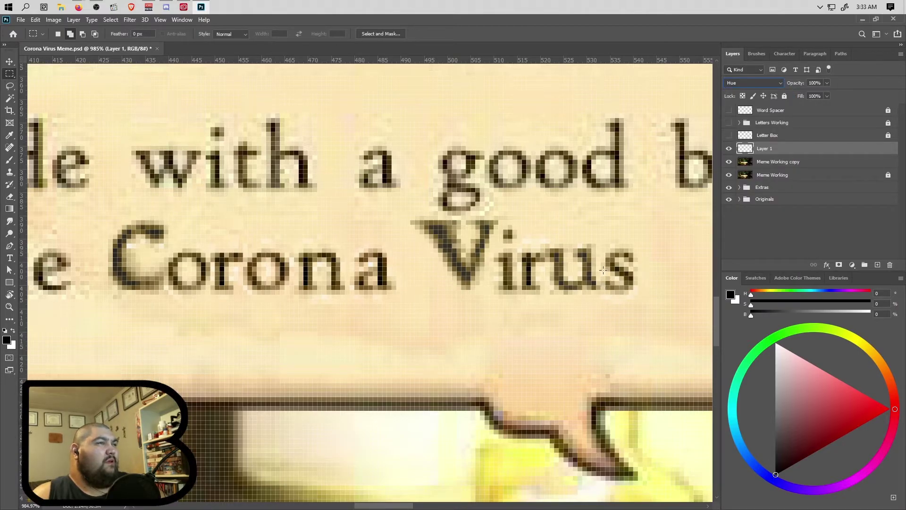
- On the Meme Working copy layer, clone clean parchment over the discoloured pixels inside the C of "Corona"
scroll(473, 248, "down", 10)
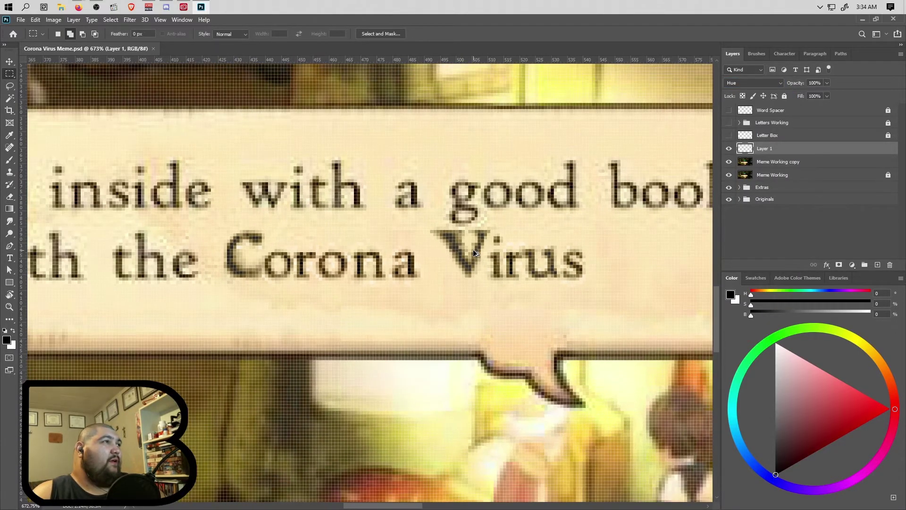
scroll(474, 257, "down", 5)
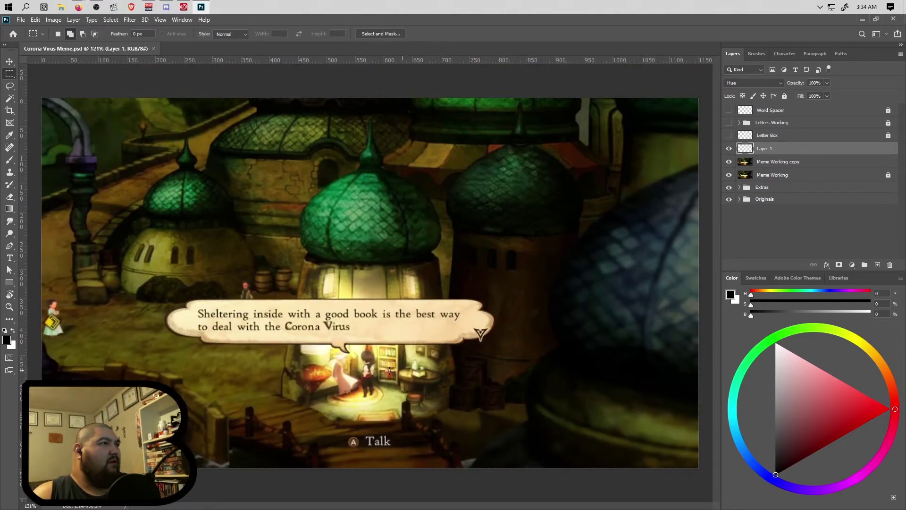
scroll(278, 348, "up", 8)
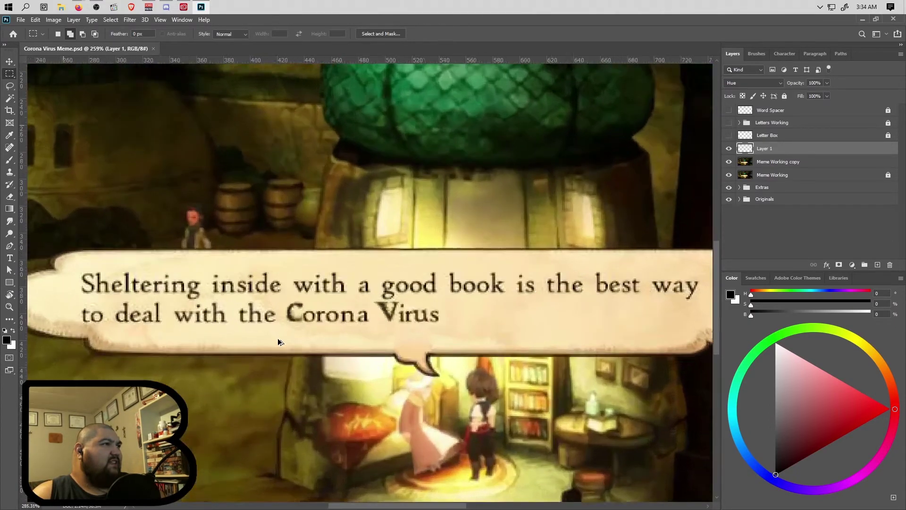
scroll(291, 314, "up", 8)
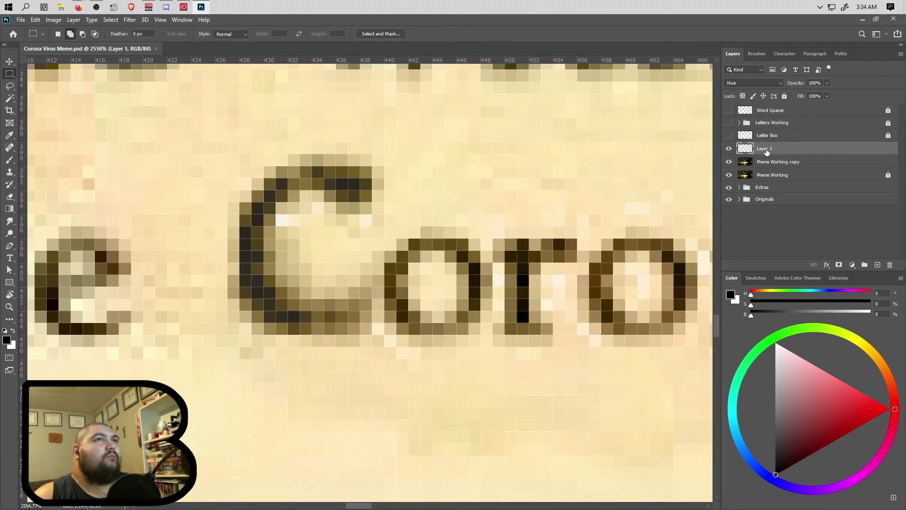
left_click(790, 166)
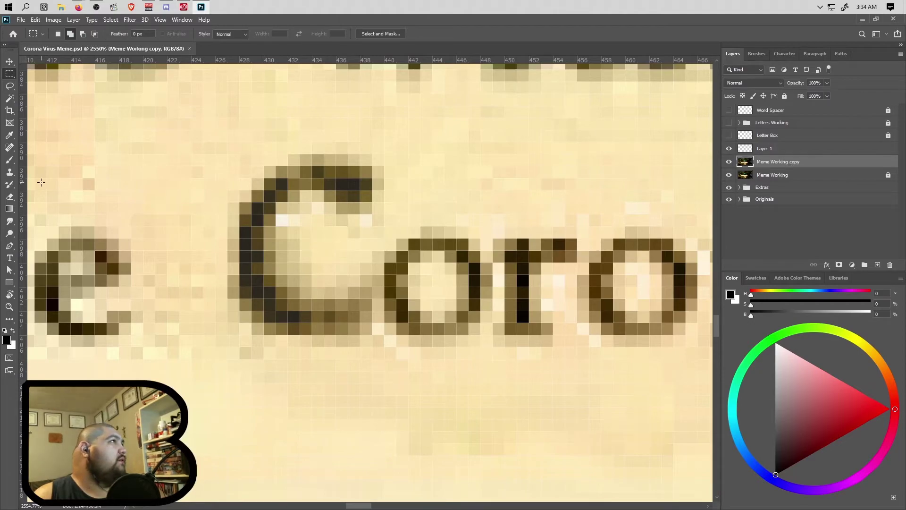
left_click(9, 172)
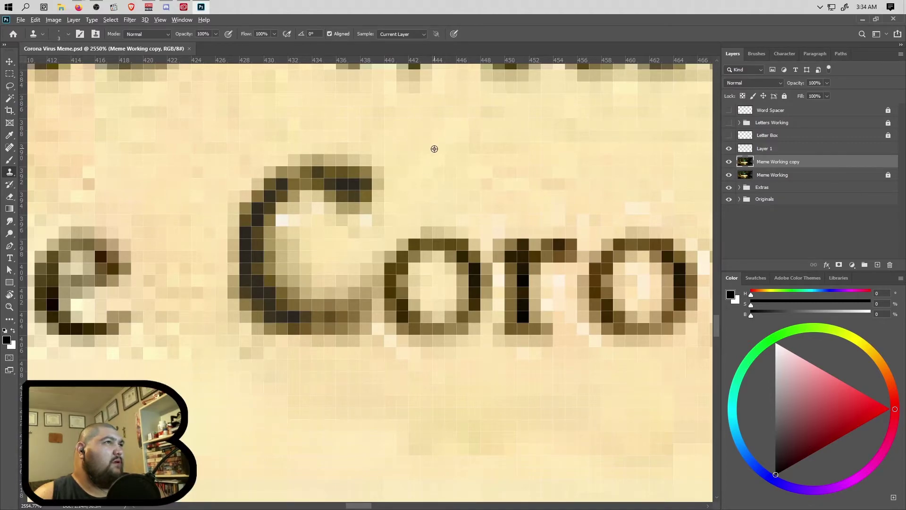
left_click(434, 148, "alt")
mouse_move(304, 238)
left_mouse_down()
mouse_move(308, 263)
mouse_move(294, 243)
mouse_move(325, 274)
mouse_move(306, 273)
mouse_move(327, 281)
mouse_move(302, 267)
mouse_move(305, 226)
mouse_move(324, 226)
mouse_move(324, 216)
mouse_move(330, 237)
mouse_move(365, 232)
left_mouse_up()
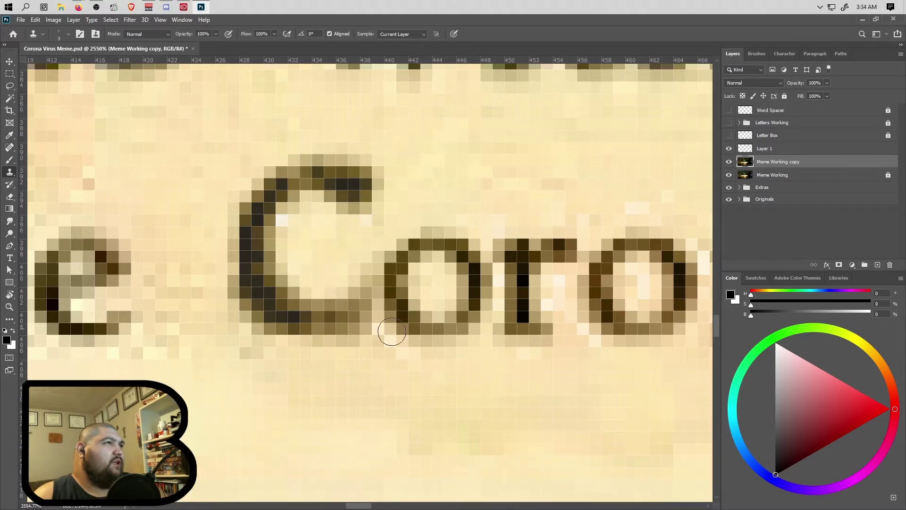
- Clone clean parchment over the faint shadow pixels along the outer left and lower edges of the C
left_click_drag(349, 365, 354, 360)
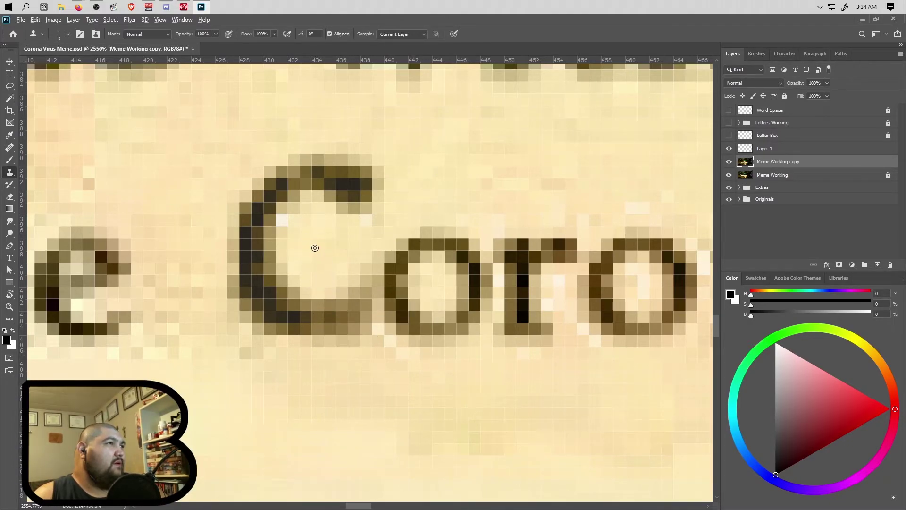
mouse_move(222, 195)
left_mouse_down()
mouse_move(227, 211)
mouse_move(247, 171)
mouse_move(289, 137)
mouse_move(255, 157)
mouse_move(253, 148)
left_mouse_up()
key("ctrl+z")
left_click(214, 154, "alt")
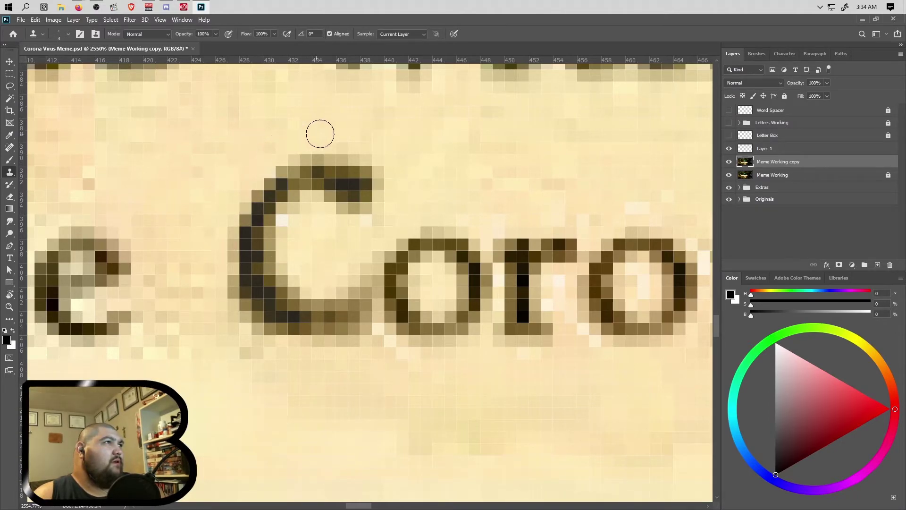
left_click(411, 165, "alt")
left_click_drag(249, 334, 223, 296)
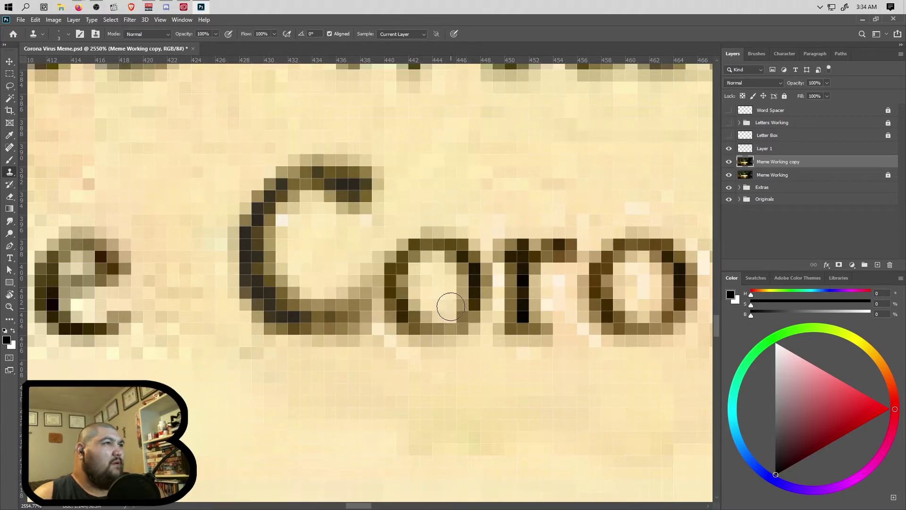
- Clone clean parchment over the halo pixels beside the left stroke of the V in "Virus"
scroll(434, 323, "down", 2)
scroll(431, 325, "right", 5)
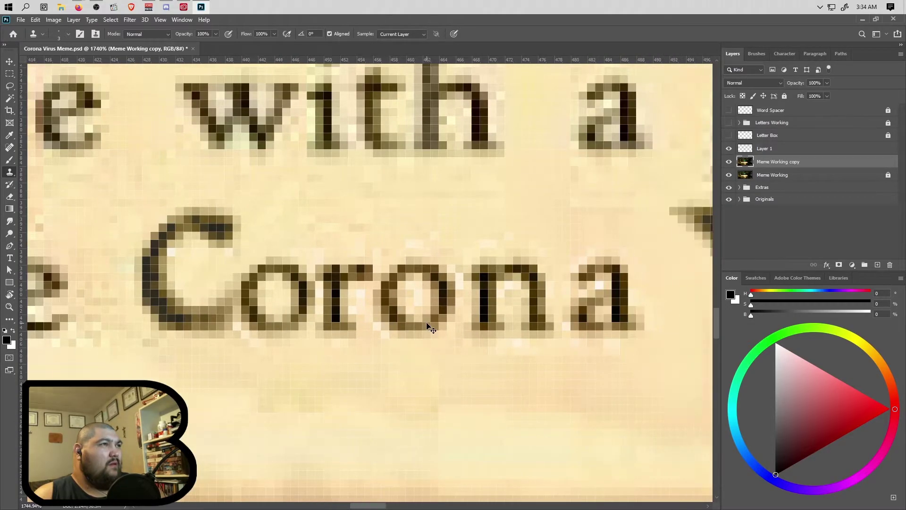
scroll(425, 325, "right", 8)
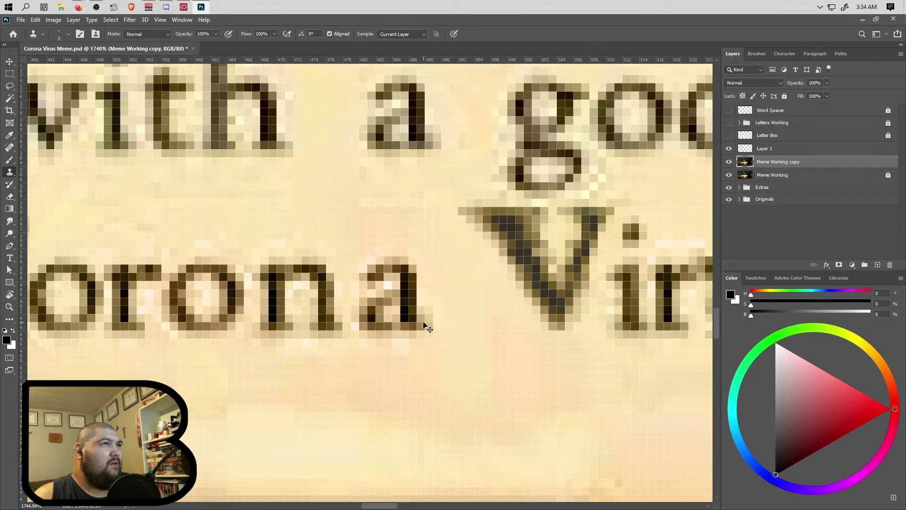
scroll(424, 323, "right", 2)
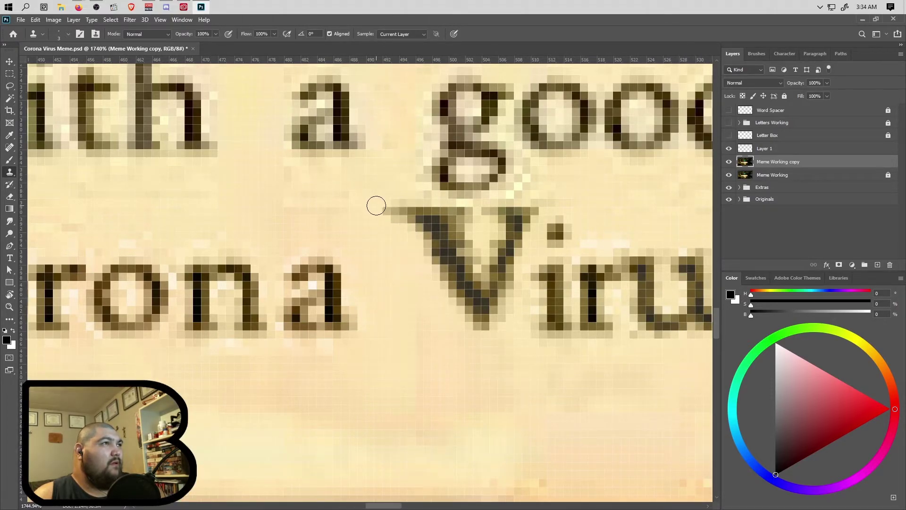
mouse_move(381, 209)
left_mouse_down()
mouse_move(398, 244)
mouse_move(378, 221)
mouse_move(412, 244)
mouse_move(460, 320)
left_mouse_up()
left_click(360, 227, "alt")
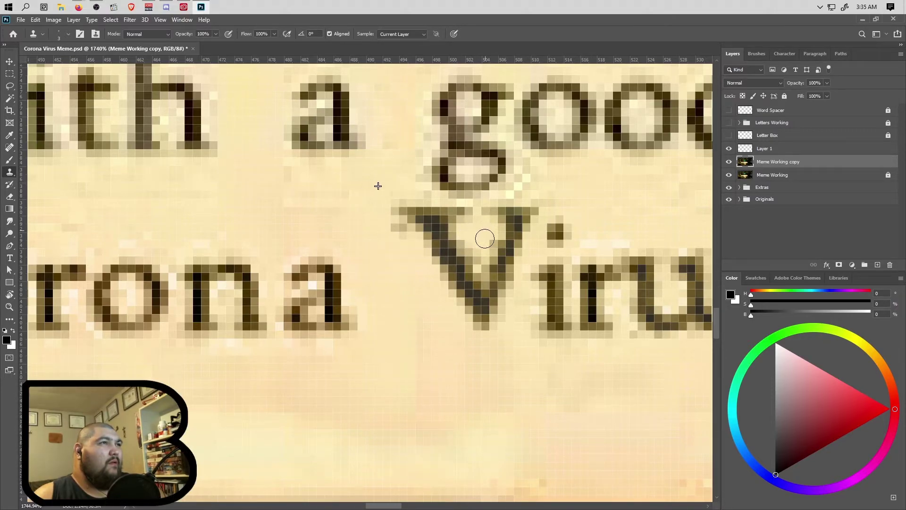
- Reduce the Clone Stamp brush to 1 px and touch up the edge pixels of the V in "Virus"
right_click(359, 226)
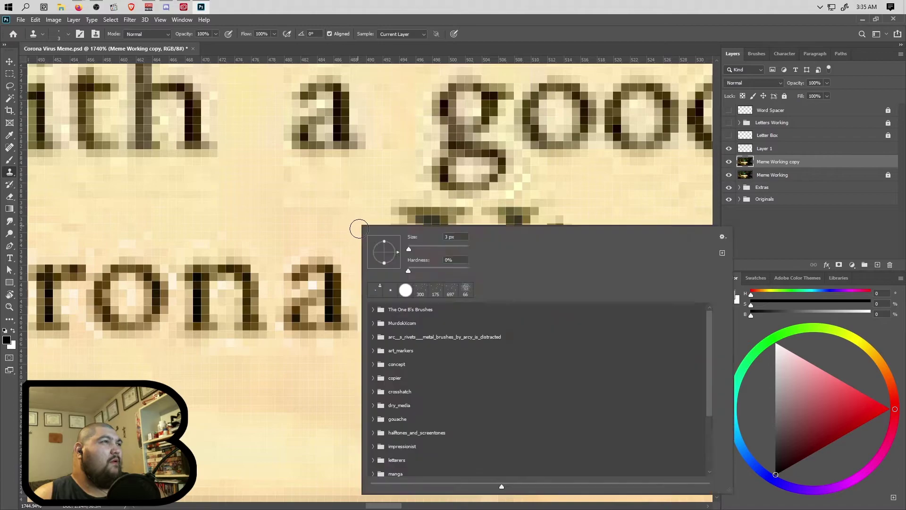
left_click_drag(408, 250, 407, 250)
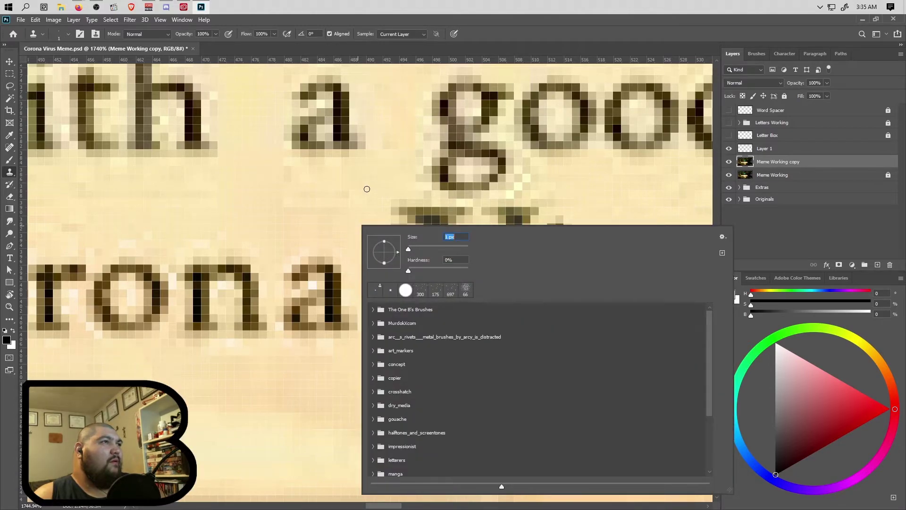
left_click(367, 189)
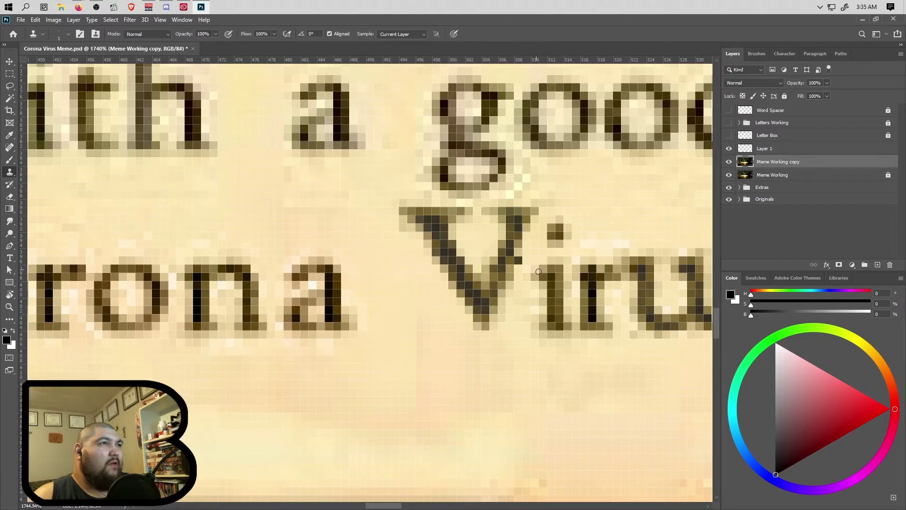
scroll(534, 268, "right", 5)
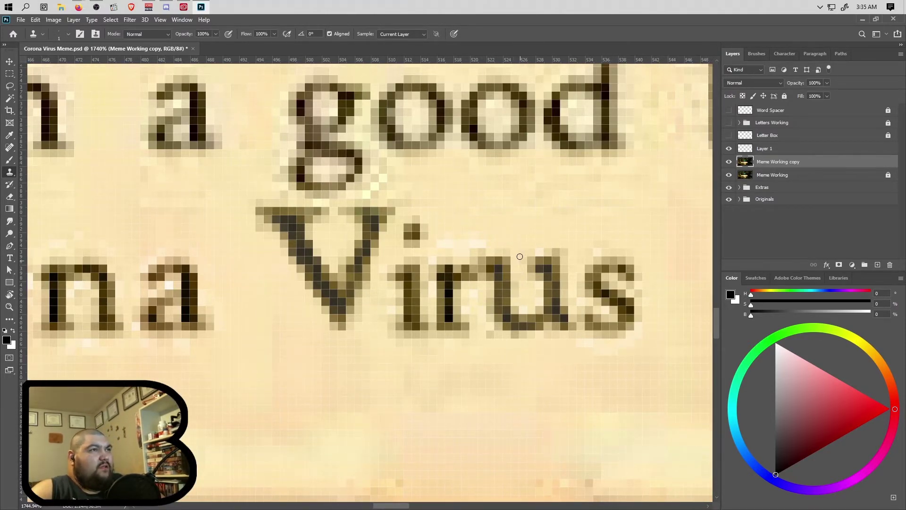
- Touch up the pixels at the base of the u in "Virus" with the Clone Stamp, using sampled clean parchment
left_click(553, 346)
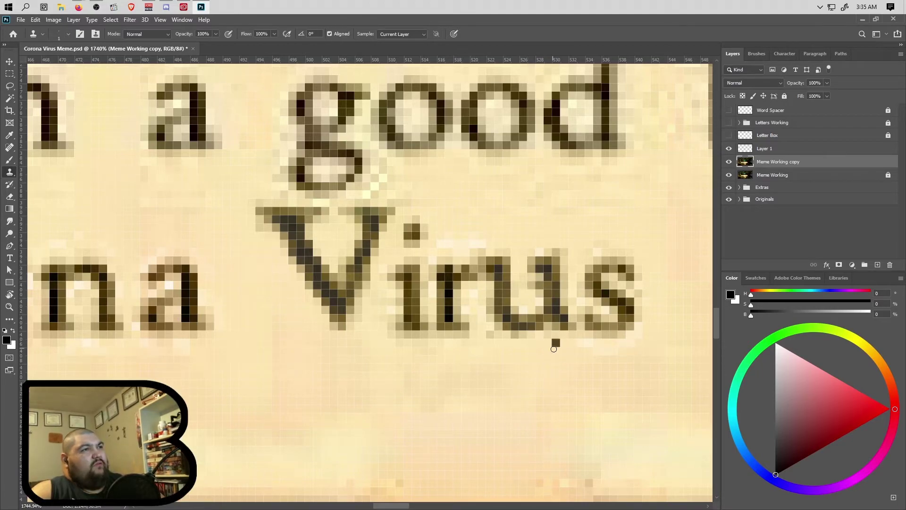
left_click(548, 364, "alt")
left_click(551, 330)
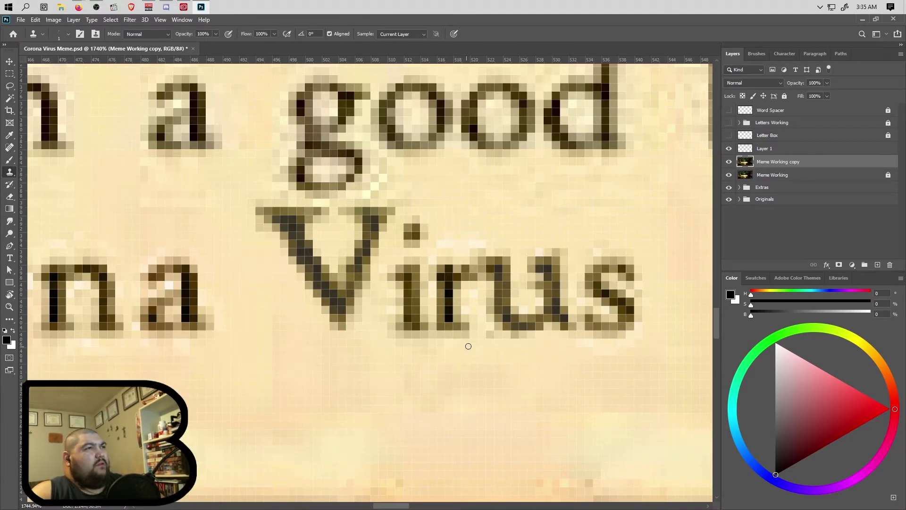
- Switch to the Brush tool with the black foreground colour and create a new layer above Meme Working copy
scroll(478, 348, "down", 10)
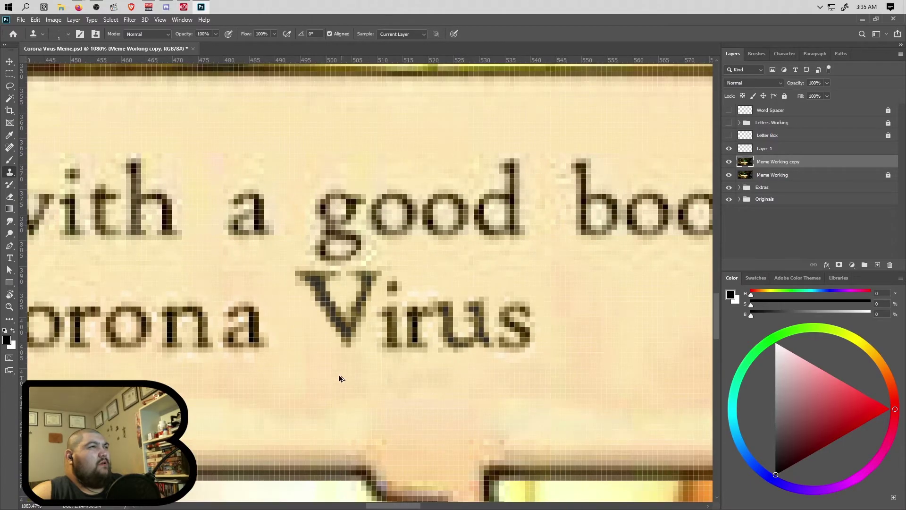
scroll(268, 382, "down", 4)
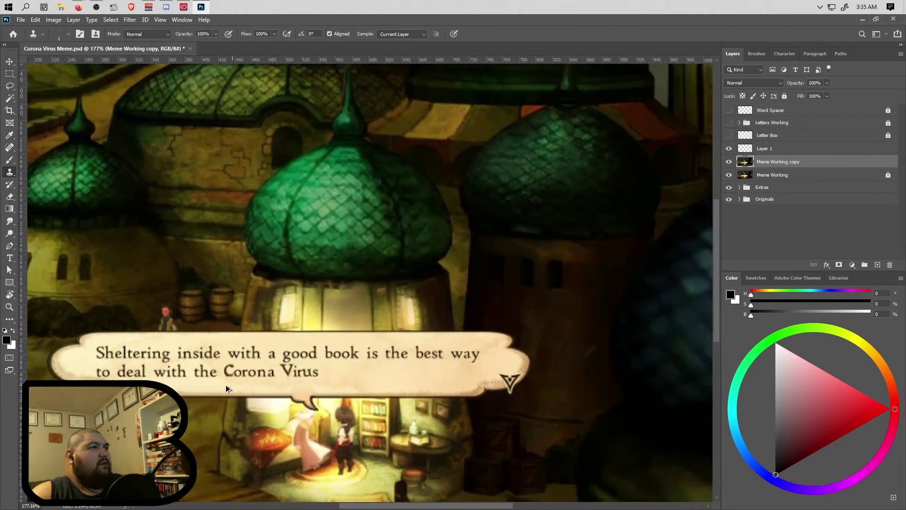
scroll(231, 384, "up", 7)
scroll(293, 369, "up", 6)
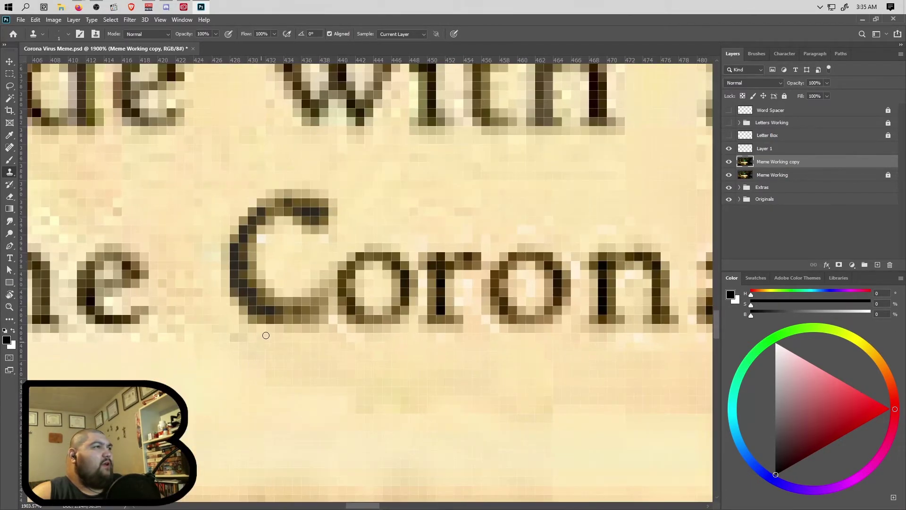
key("b")
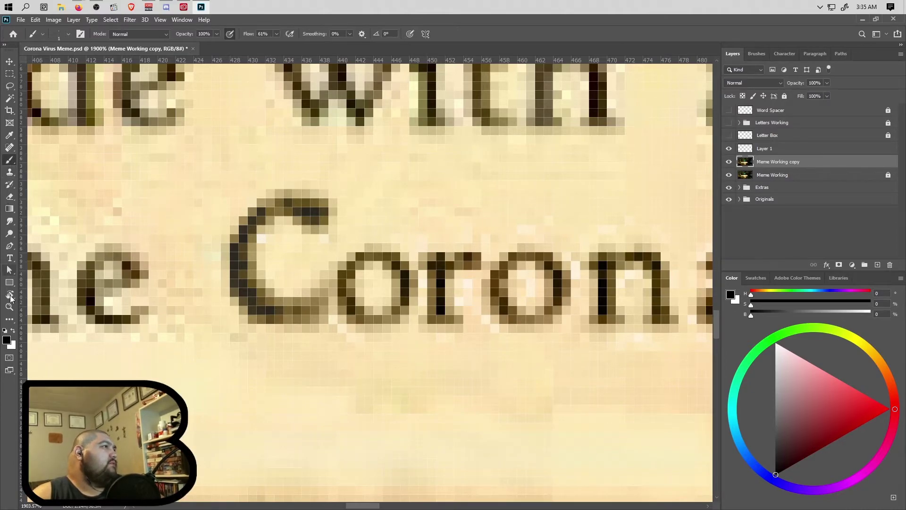
left_click(6, 336)
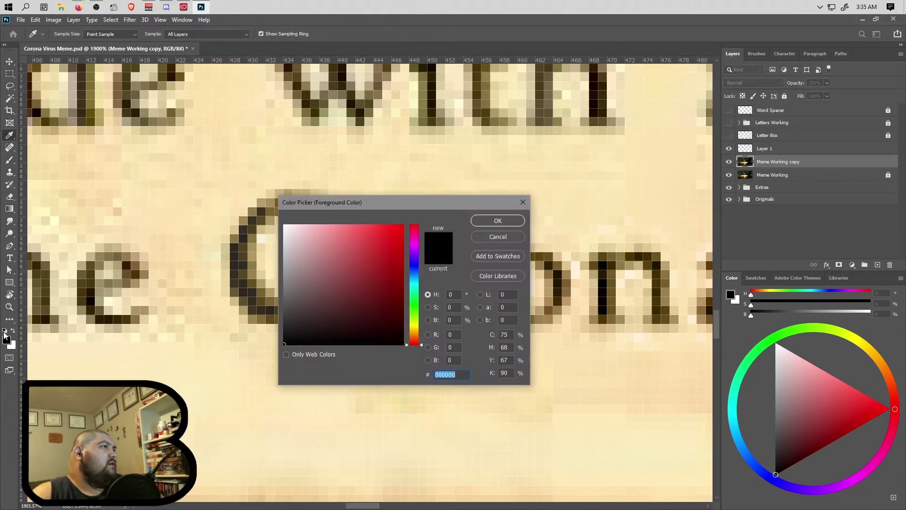
left_click(486, 237)
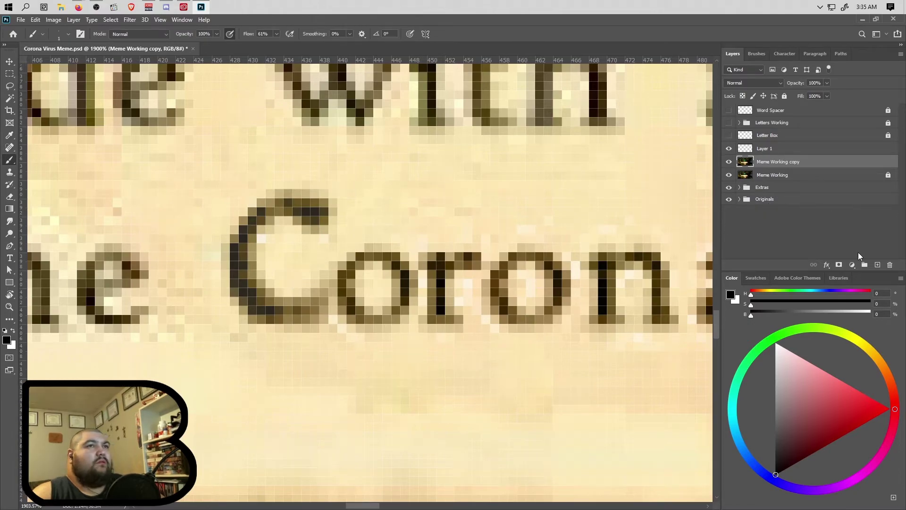
left_click(878, 266)
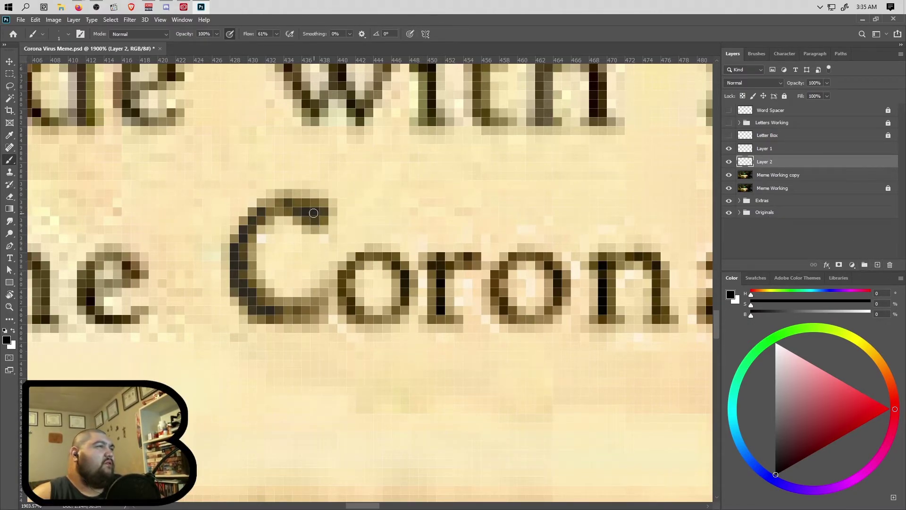
- Paint black along the core of the C in "Corona" with the 1 px brush on Layer 2
right_click(422, 214)
left_click(457, 233)
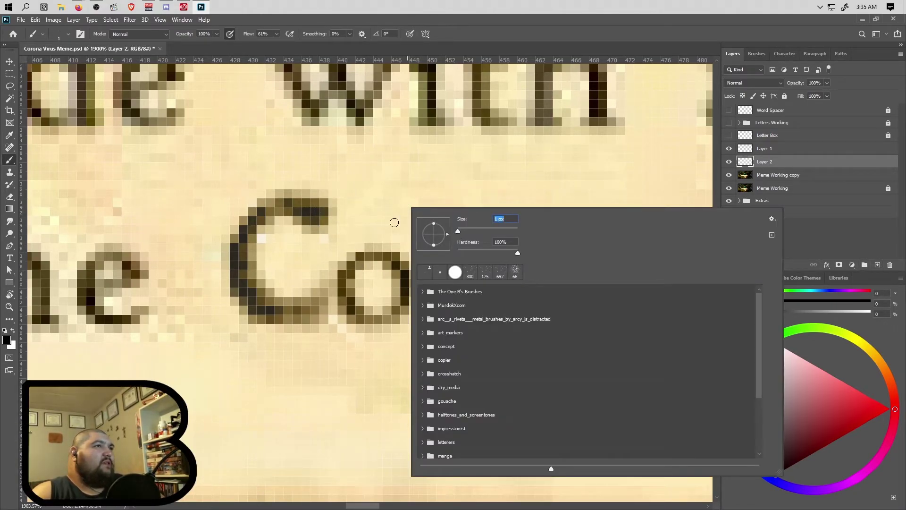
key("Return")
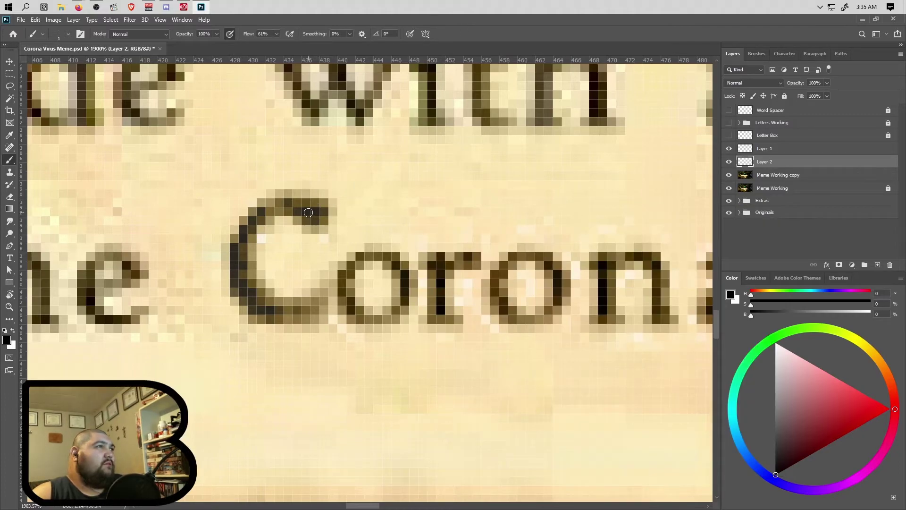
mouse_move(302, 210)
left_mouse_down()
mouse_move(284, 206)
mouse_move(244, 234)
left_mouse_up()
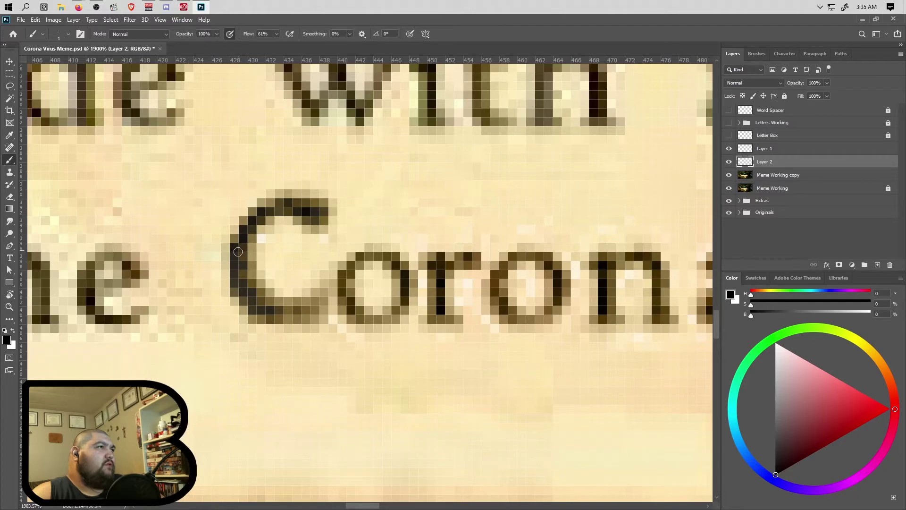
mouse_move(237, 271)
left_mouse_down()
mouse_move(258, 308)
mouse_move(298, 313)
left_mouse_up()
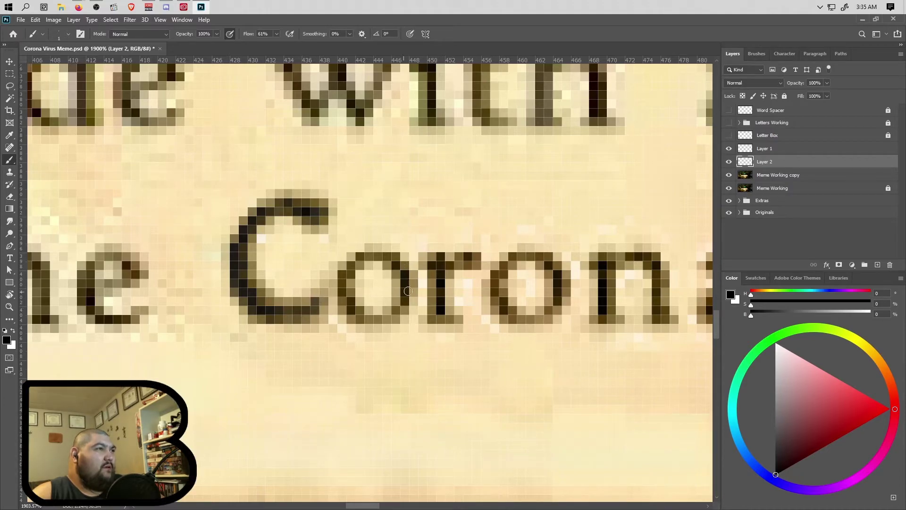
- Paint black along the strokes of the V and the u in "Virus" on Layer 2
scroll(396, 299, "down", 5)
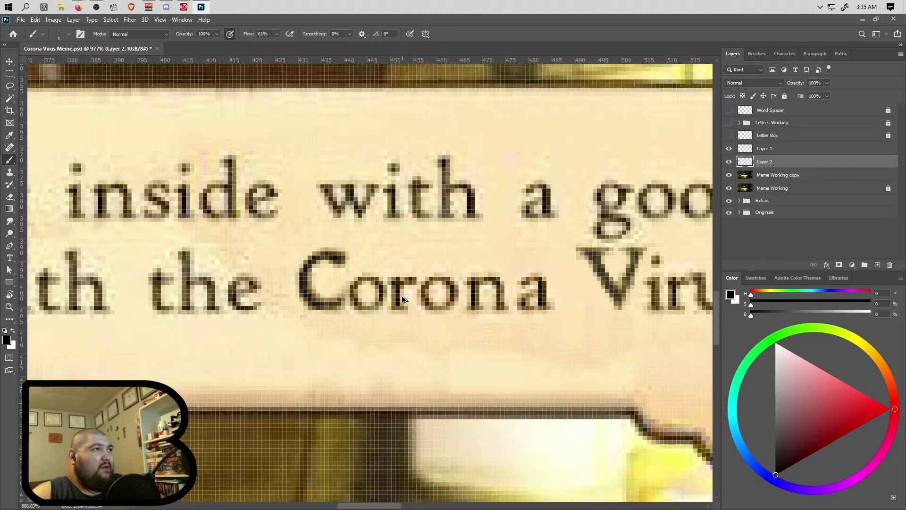
scroll(470, 318, "down", 3)
scroll(441, 313, "up", 5)
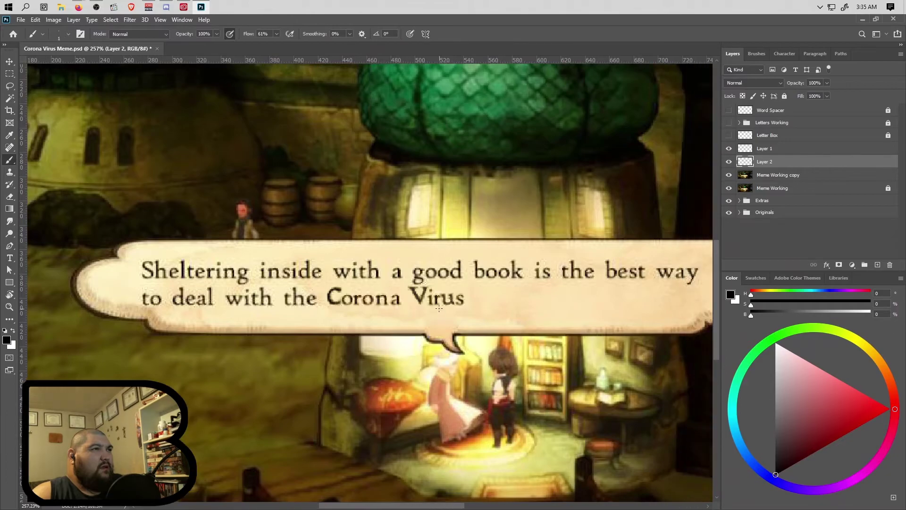
scroll(403, 304, "up", 4)
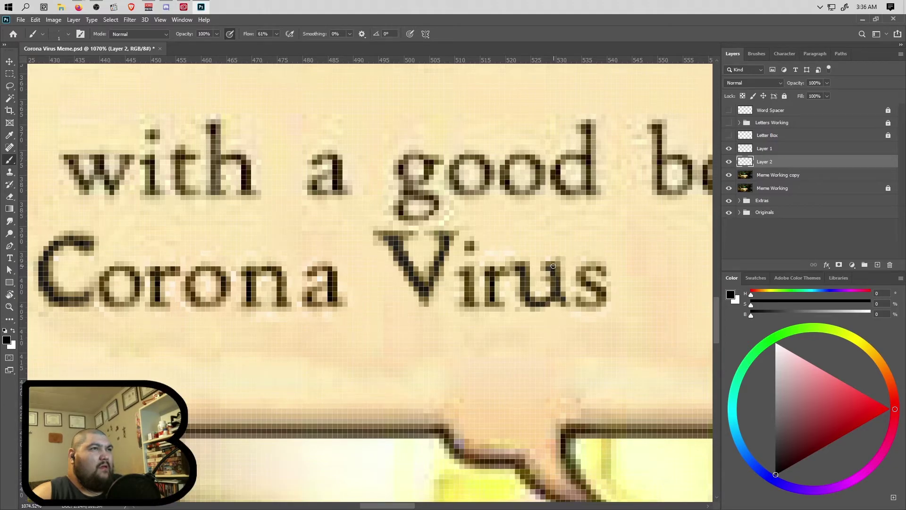
- Compare the lettering with Layer 2 shown and hidden to judge how strong the painted darkening looks
scroll(383, 346, "down", 5)
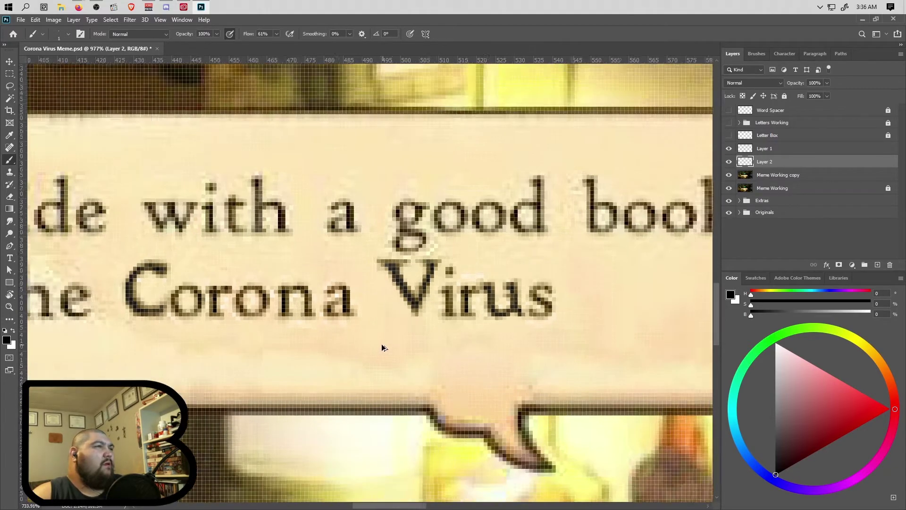
scroll(330, 351, "down", 4)
scroll(318, 347, "up", 2)
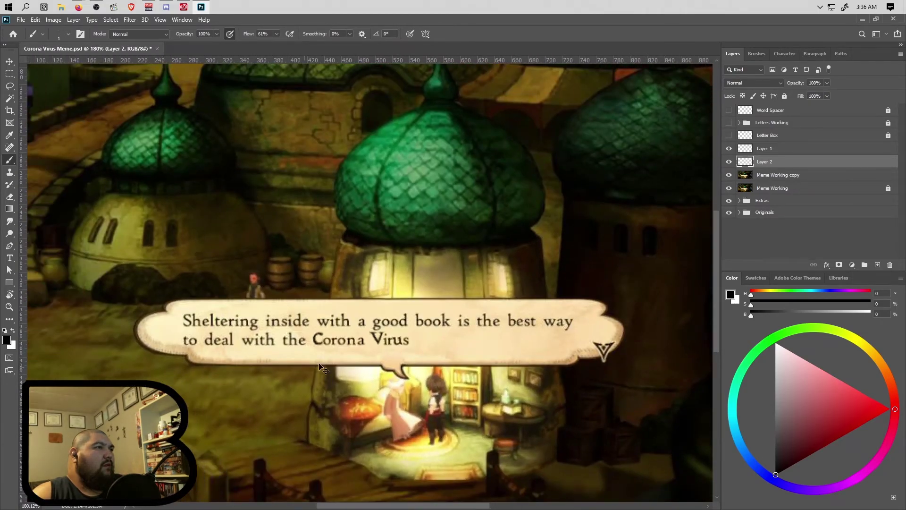
scroll(336, 350, "up", 4)
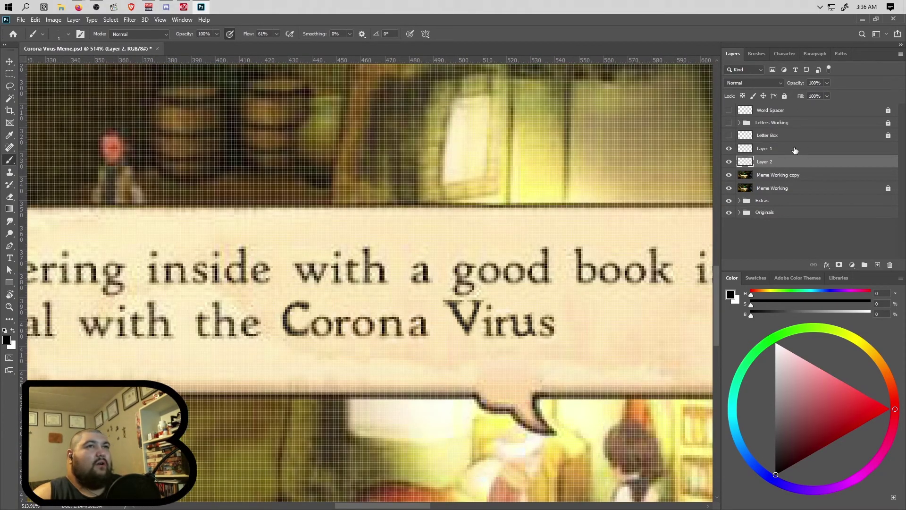
left_click(730, 164)
left_click(730, 163)
left_click(731, 163)
left_click(730, 164)
left_click(730, 164)
left_click(730, 164)
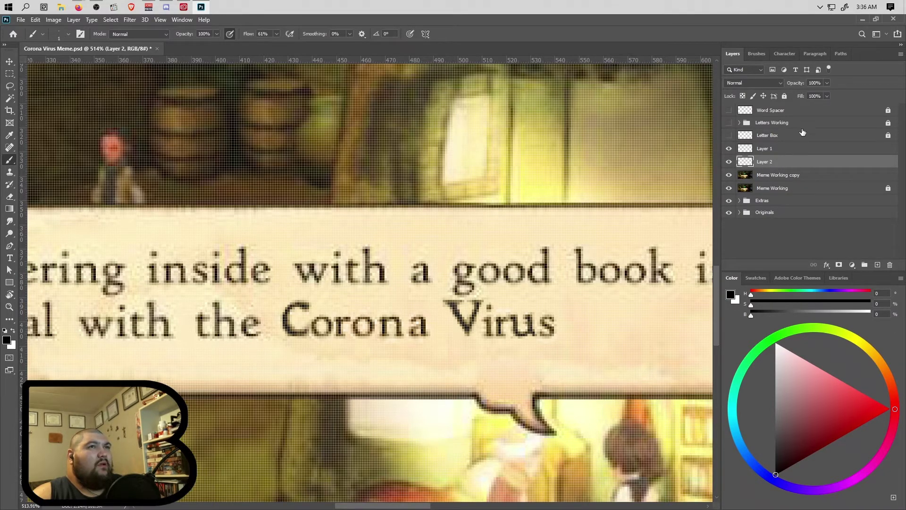
- Lower the opacity of Layer 2 to 32% and save the document
left_click(826, 84)
left_click_drag(826, 92, 808, 95)
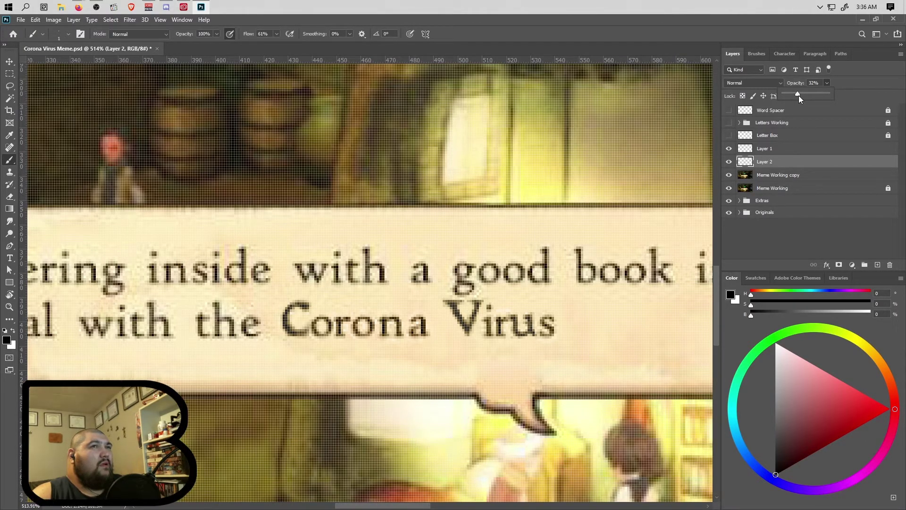
scroll(557, 231, "down", 5)
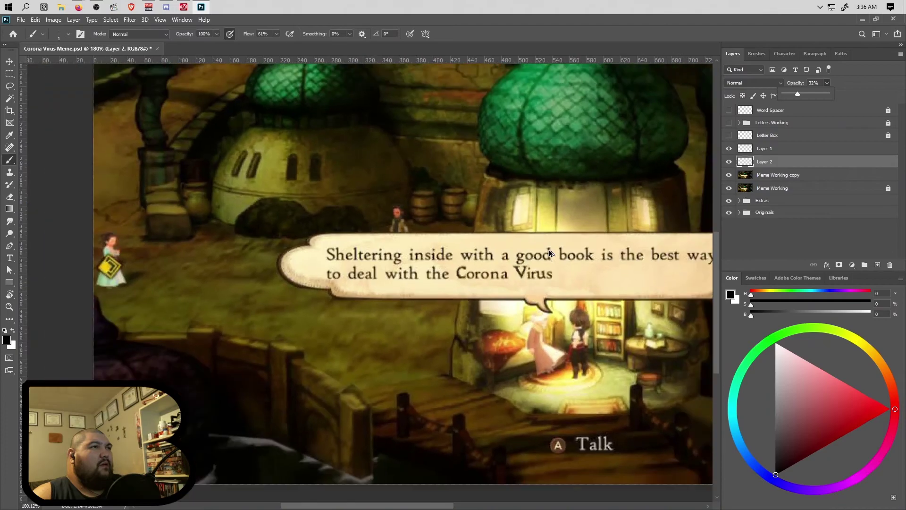
scroll(550, 253, "right", 3)
key("ctrl+s")
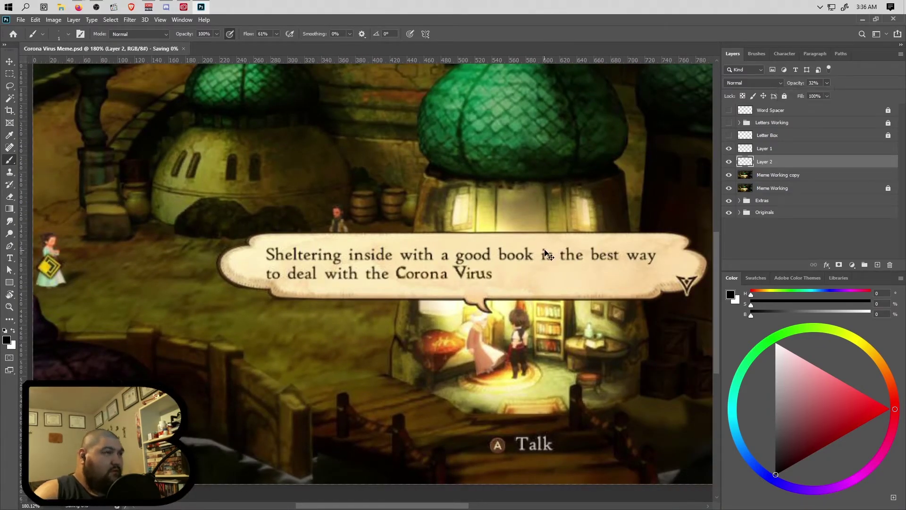
- Examine the "Virus" lettering up close and compare it with Layer 1 hidden and shown
scroll(545, 267, "down", 1)
scroll(496, 284, "up", 4)
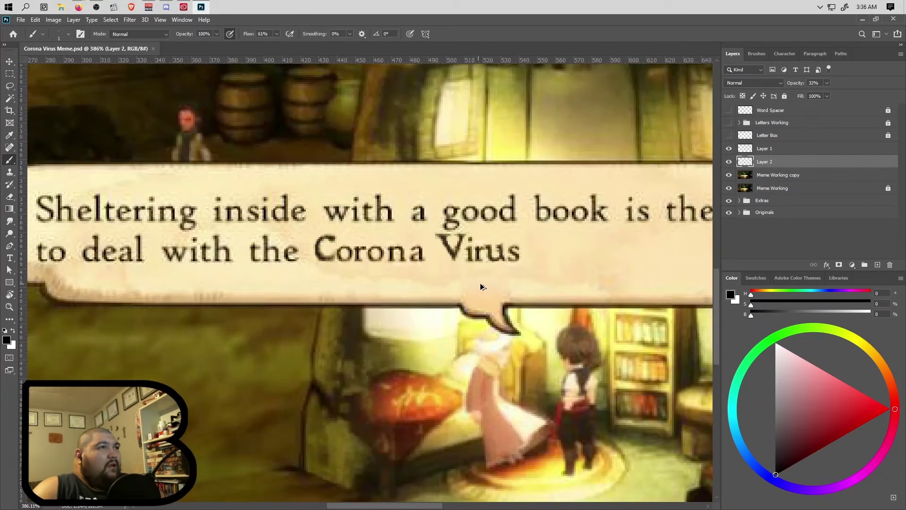
scroll(503, 270, "up", 4)
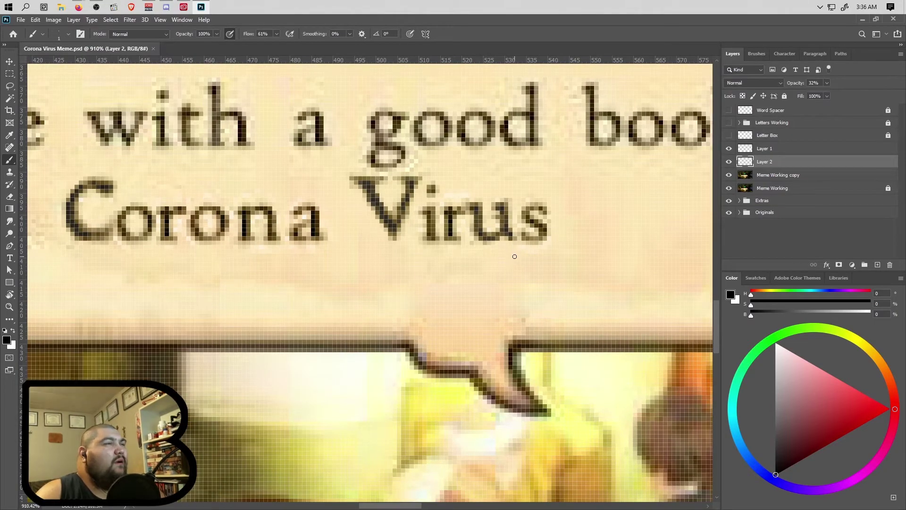
scroll(474, 222, "up", 2)
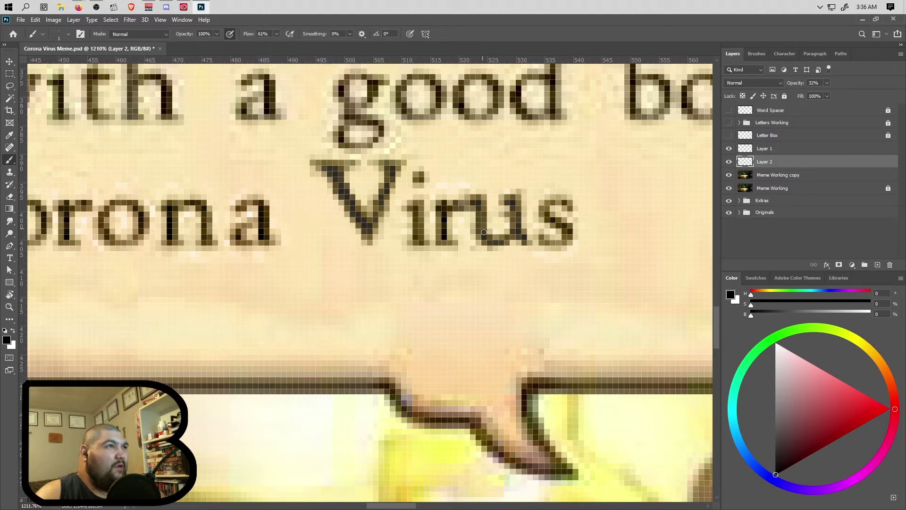
left_click(770, 150)
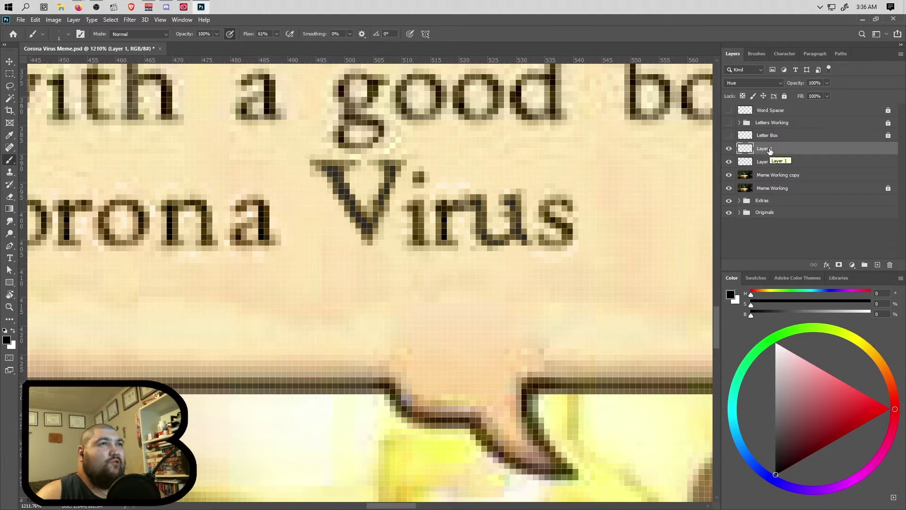
left_click(730, 150)
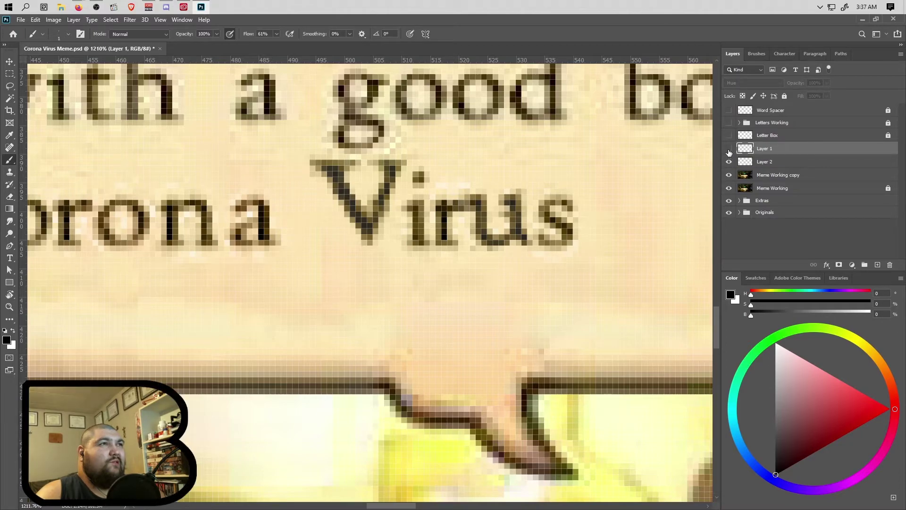
left_click(729, 150)
left_click(729, 150)
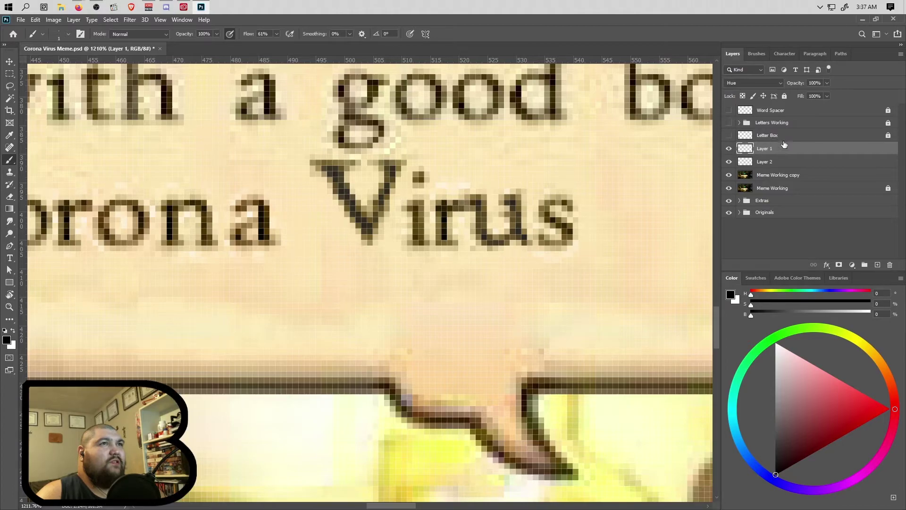
- Move Layer 1 below Layer 2 in the layer stack, keeping its Hue blend mode
left_click(772, 84)
key("Escape")
left_click_drag(764, 147, 737, 161)
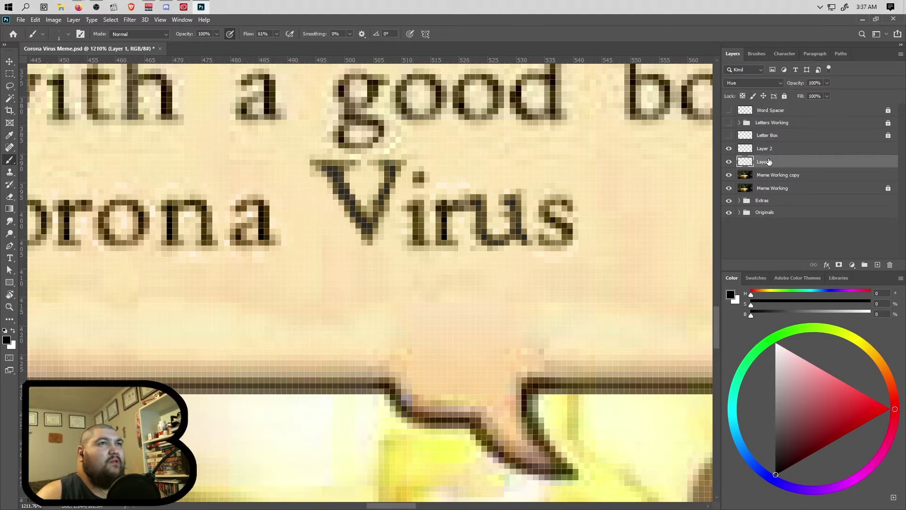
- Hide the Meme Working layer and inspect the overlay layers with Meme Working copy switched off and on
left_click(728, 188)
left_click(735, 175)
left_click(730, 176)
left_click(729, 175)
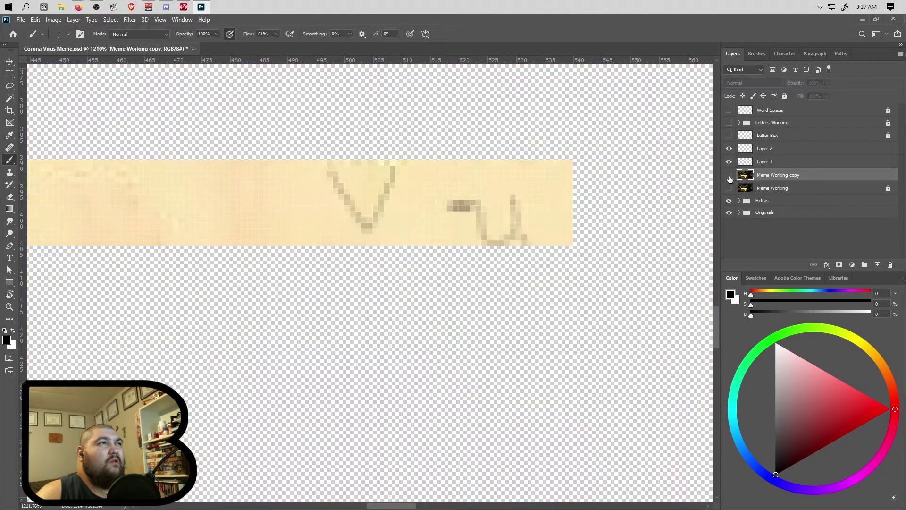
left_click(730, 176)
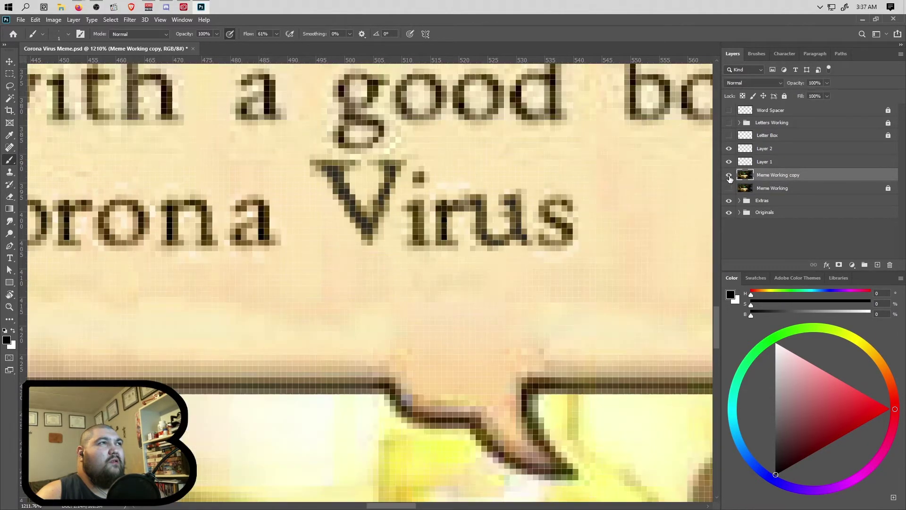
left_click(729, 175)
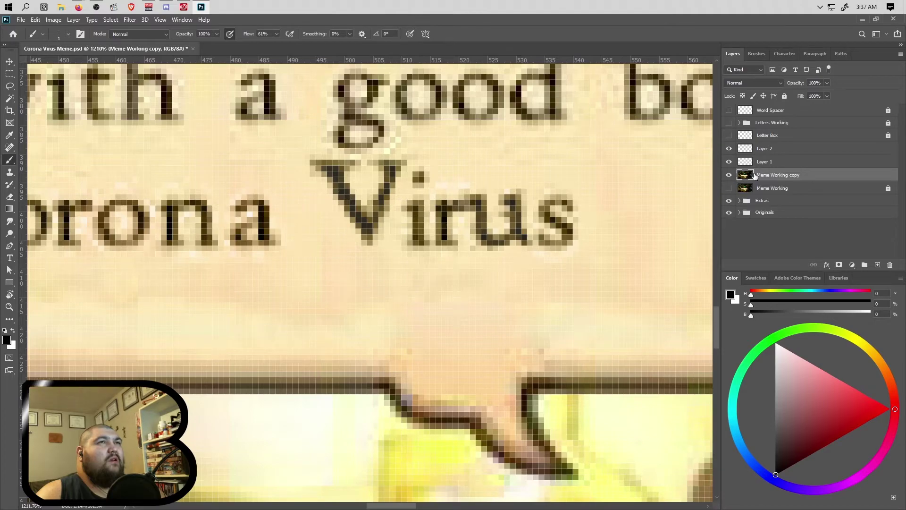
- Check Layer 2's effect, and hide Meme Working copy and Layer 2 to view Layer 1's parchment patch alone
left_click(748, 148)
left_click(729, 149)
left_click(729, 150)
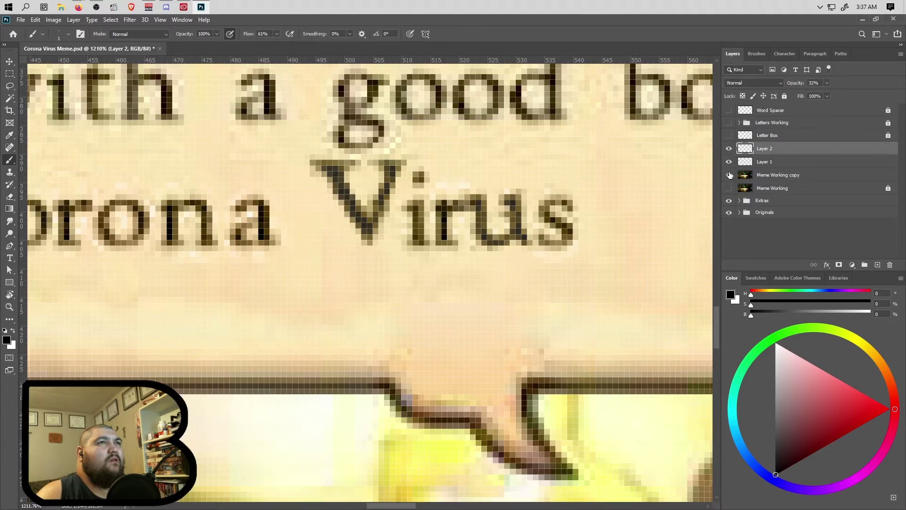
left_click(729, 176)
left_click(729, 149)
left_click(730, 162)
left_click(729, 162)
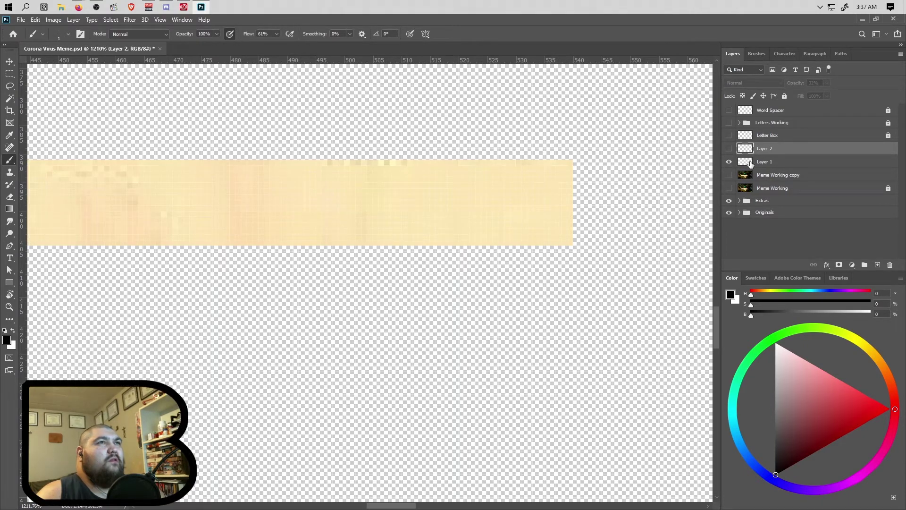
- Rename Layer 1, which holds the parchment patch, as Color Evener
double_click(765, 162)
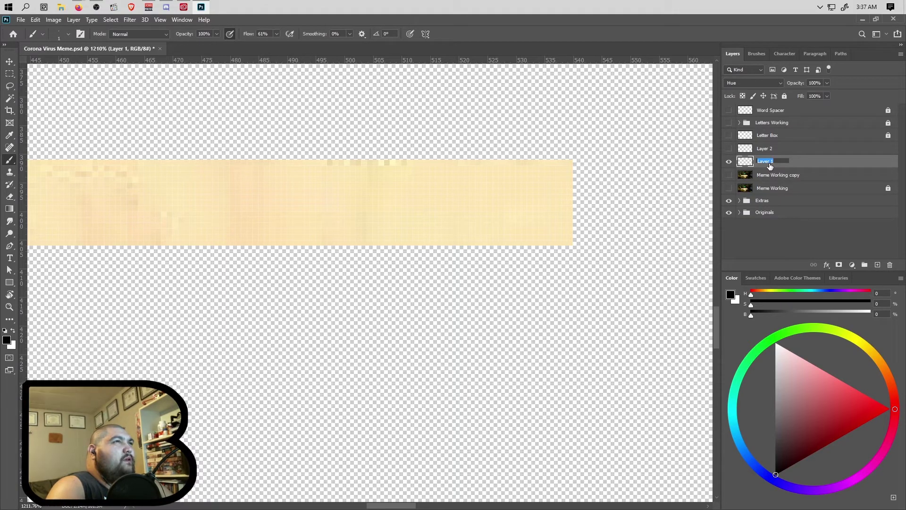
type("Color Evener")
key("Return")
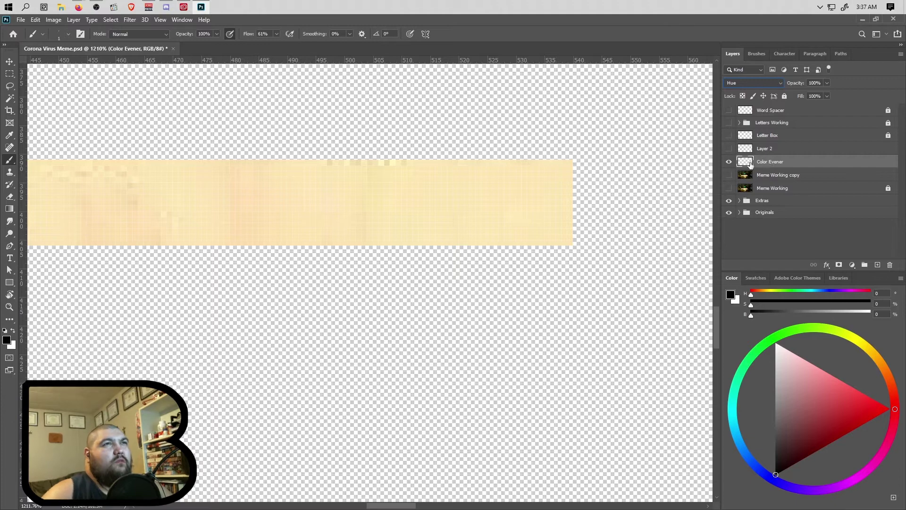
- Rename Layer 2 as Black Lettering
left_click(770, 148)
double_click(770, 149)
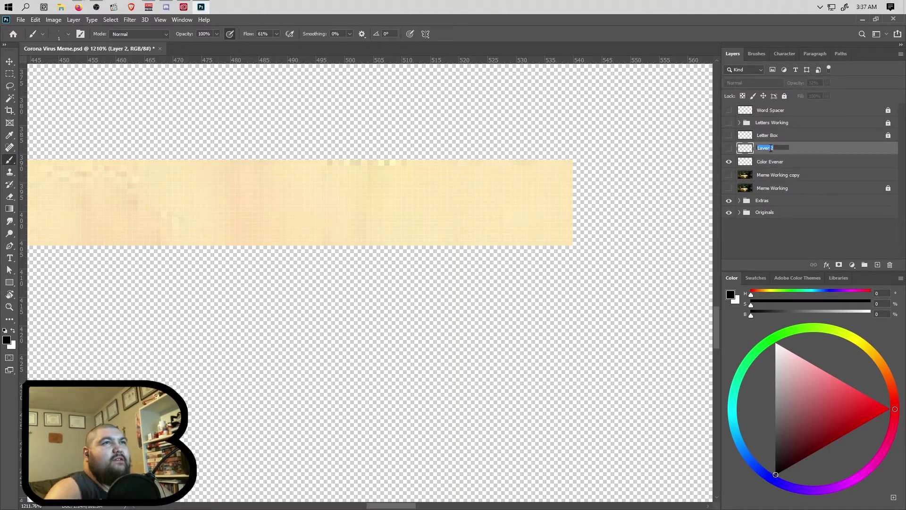
type("Black")
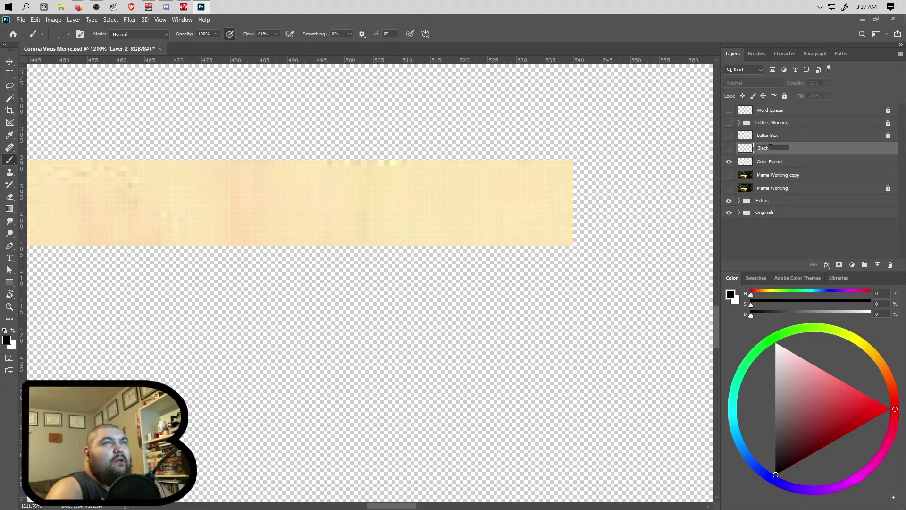
type(" Lettering")
key("Return")
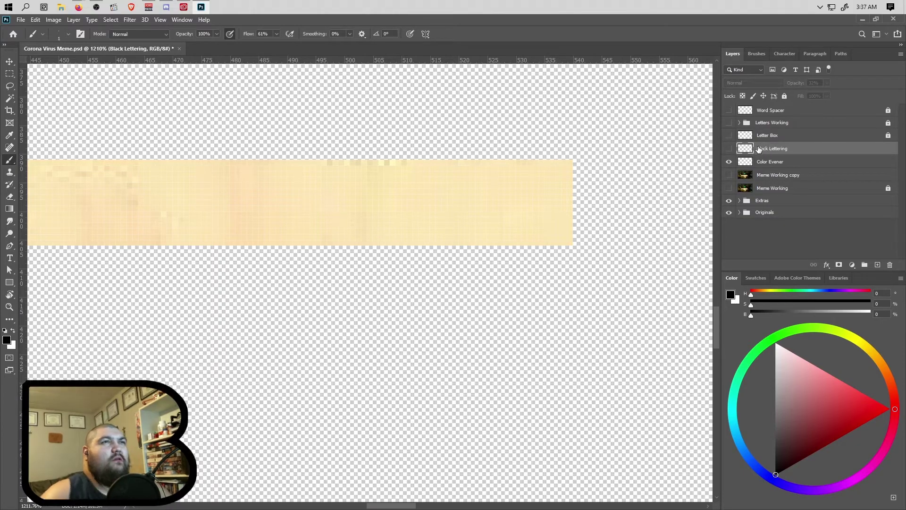
- Show the Meme Working copy and Black Lettering layers again and review the lettering within the whole image
left_click(729, 175)
left_click(728, 148)
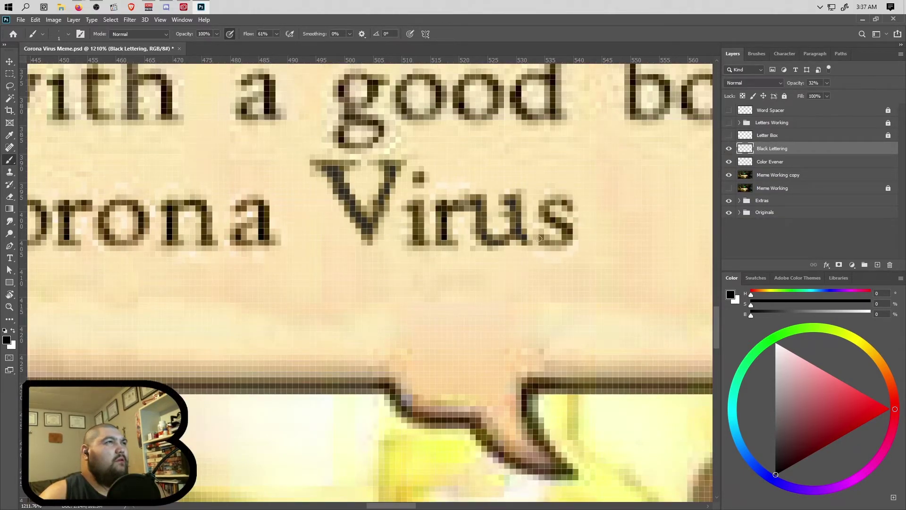
scroll(464, 263, "down", 2)
scroll(464, 263, "down", 9)
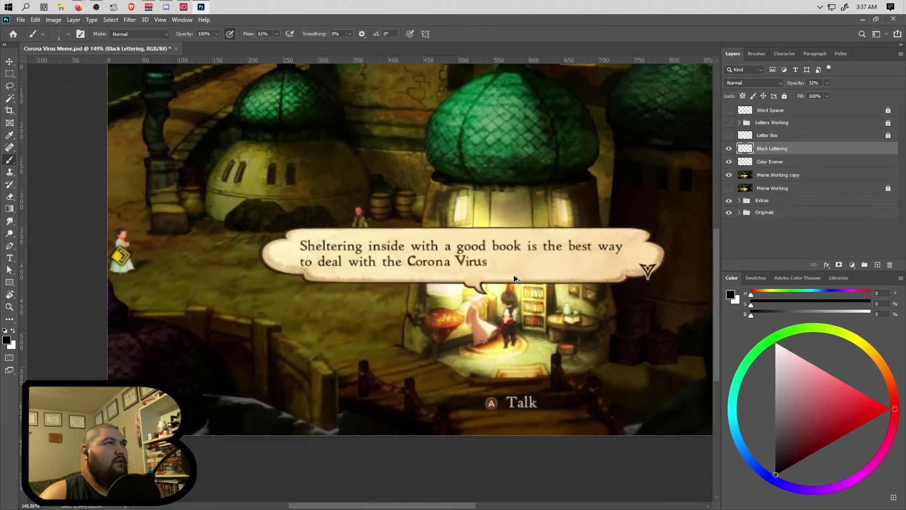
scroll(543, 276, "down", 1)
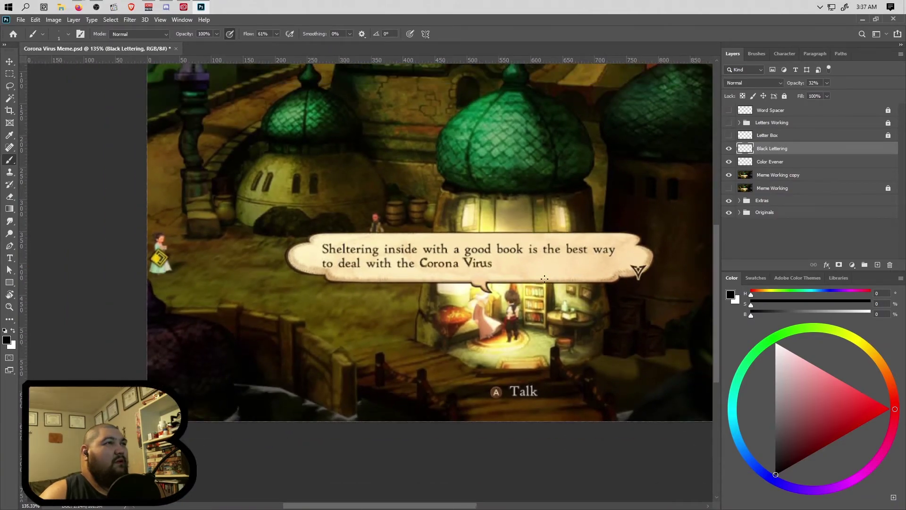
scroll(434, 275, "up", 8)
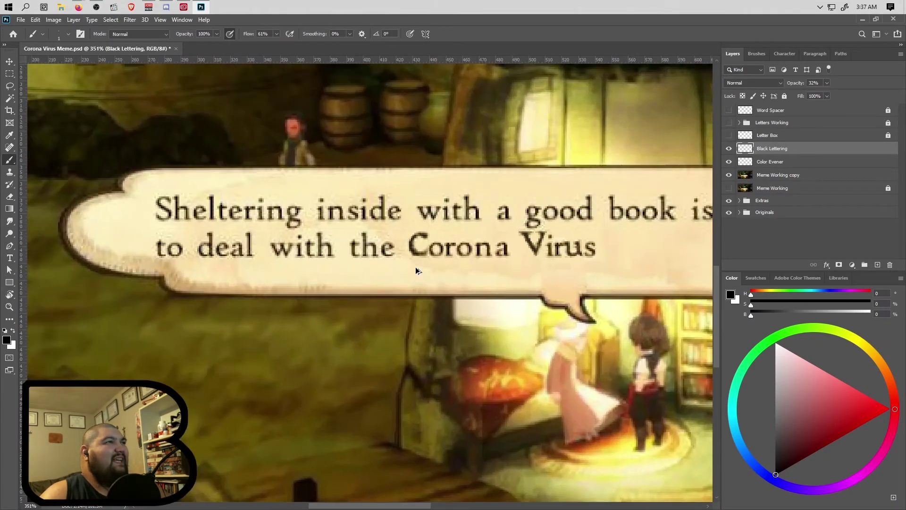
scroll(439, 265, "right", 1)
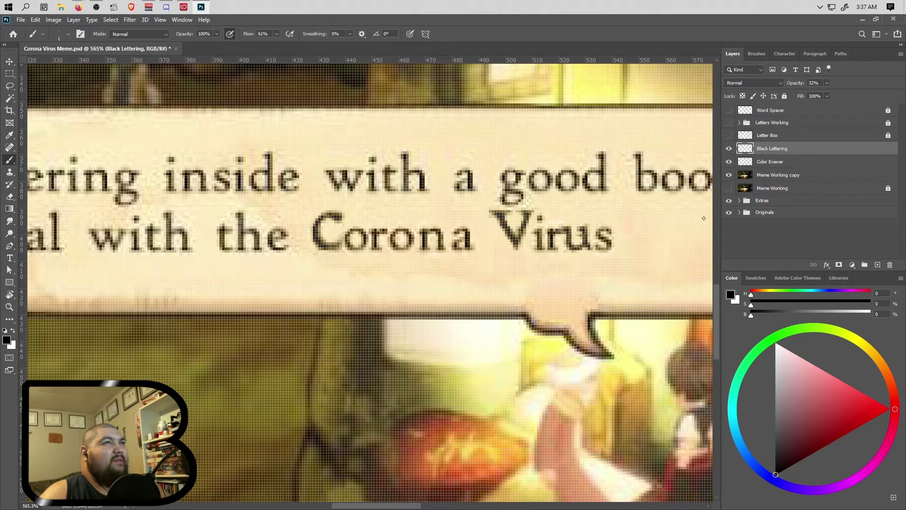
- Make Meme Working copy the active layer and check the "Corona Virus" lettering up close and at 100% size
left_click(778, 162)
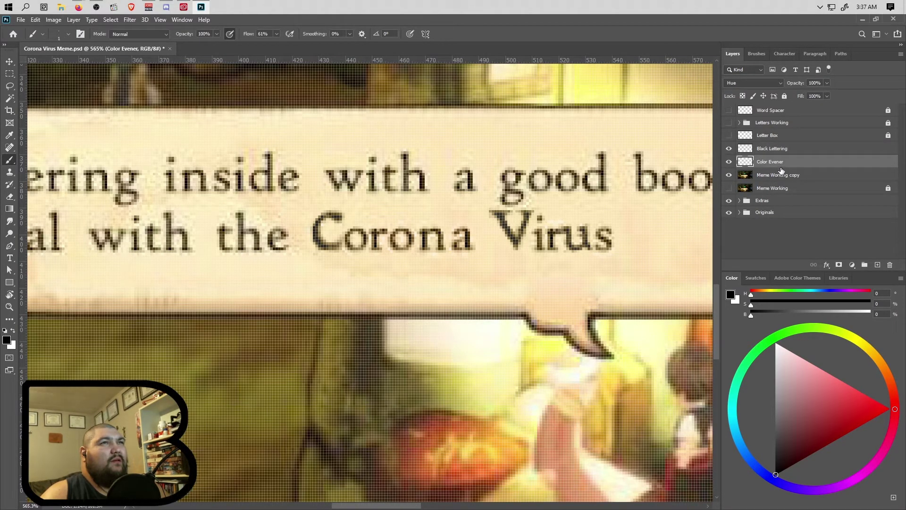
left_click(762, 175)
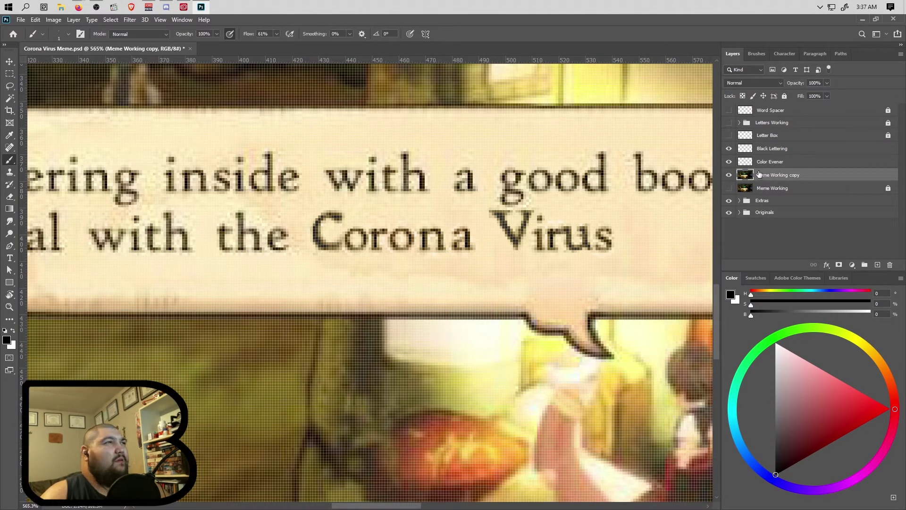
scroll(458, 220, "up", 5)
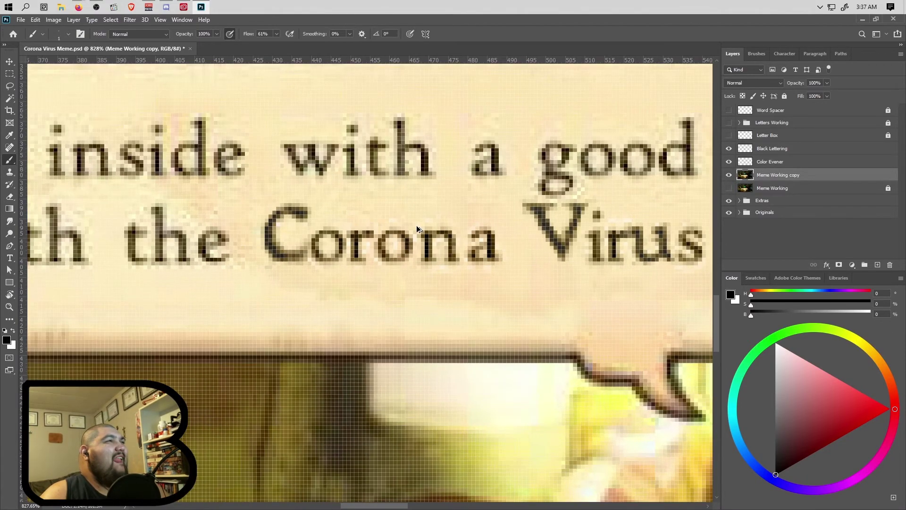
scroll(276, 258, "up", 1)
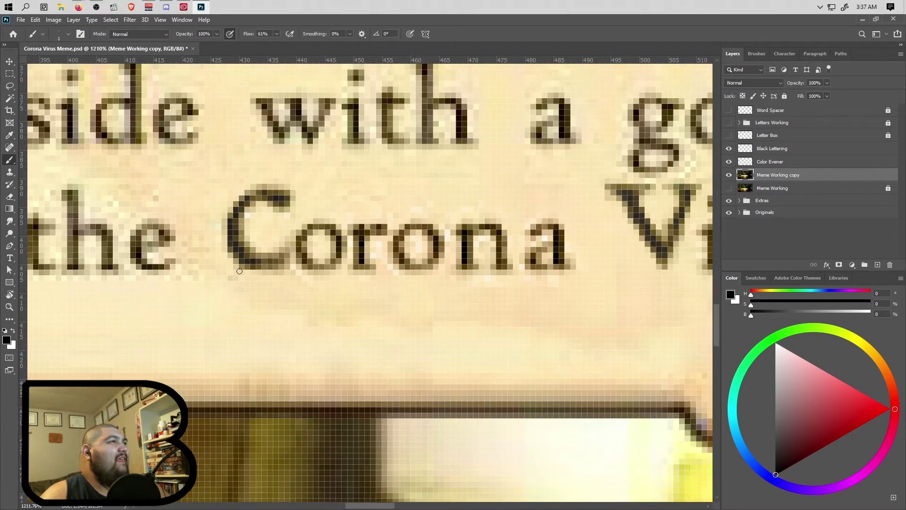
scroll(242, 269, "down", 10)
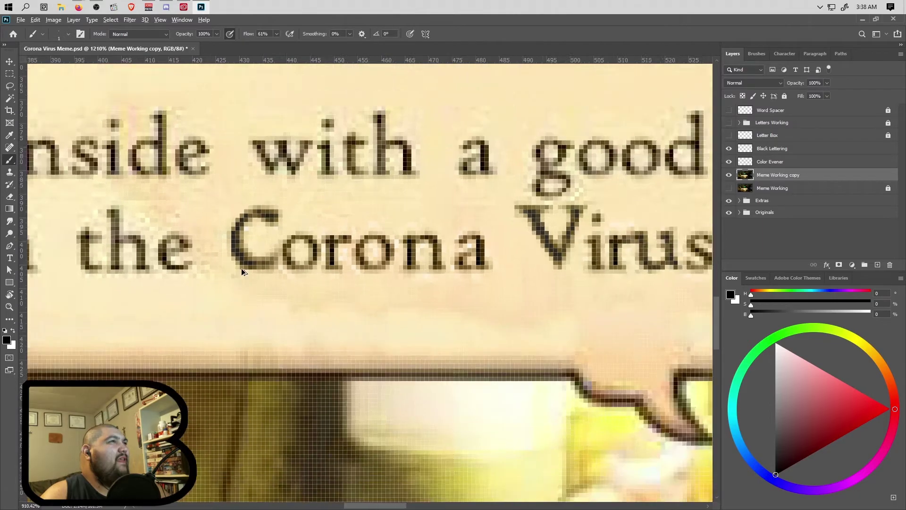
scroll(387, 289, "down", 1)
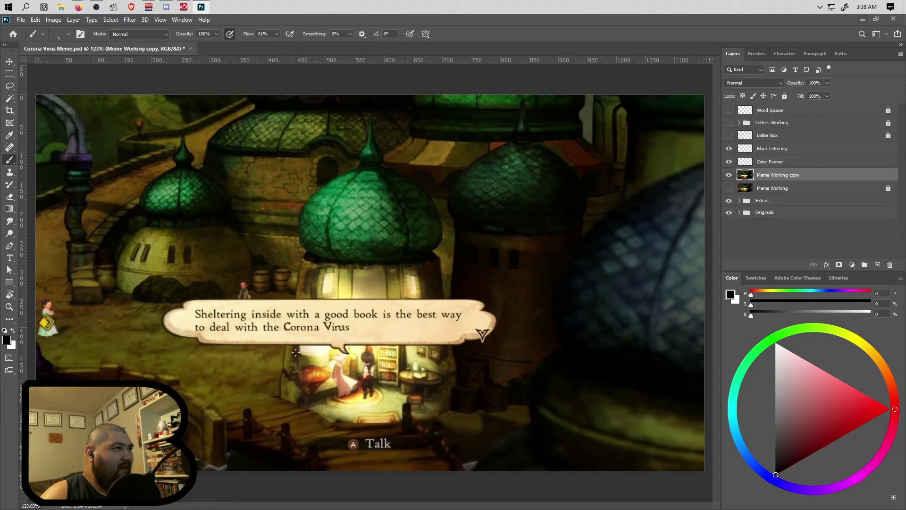
scroll(295, 352, "down", 2)
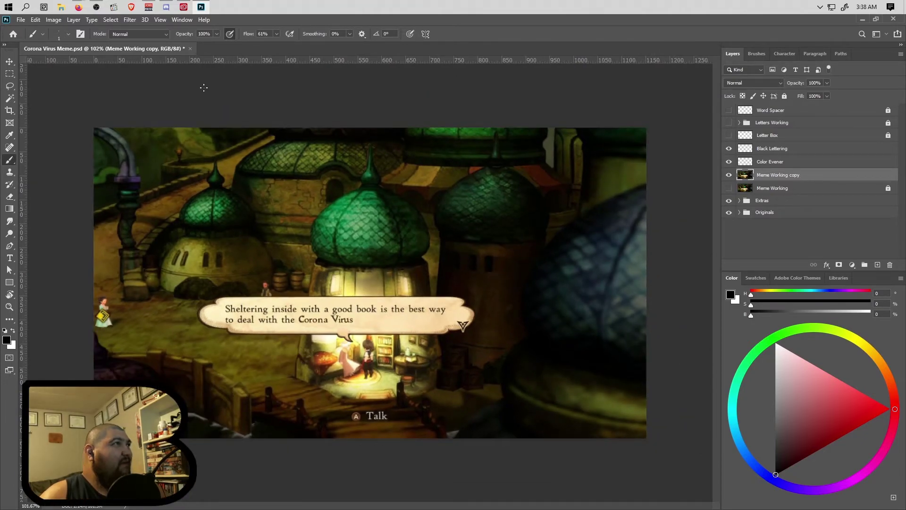
left_click(160, 20)
left_click(175, 133)
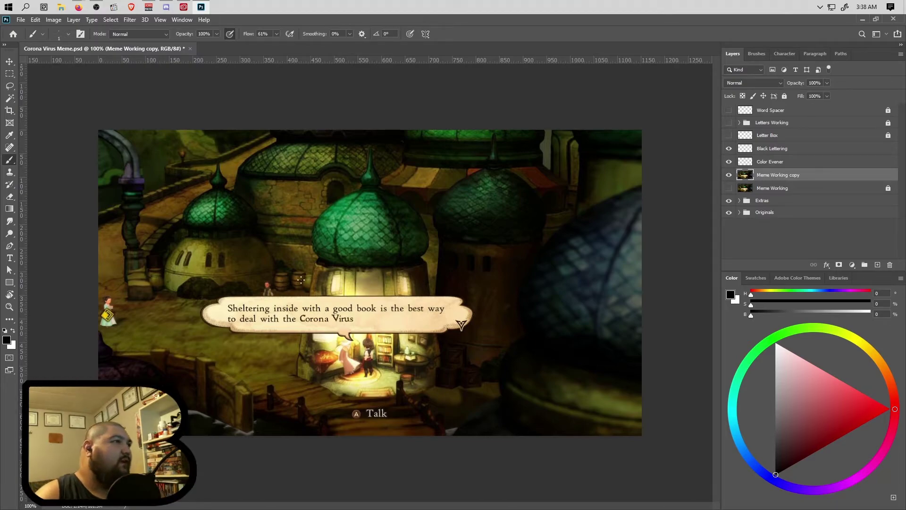
scroll(304, 330, "up", 8)
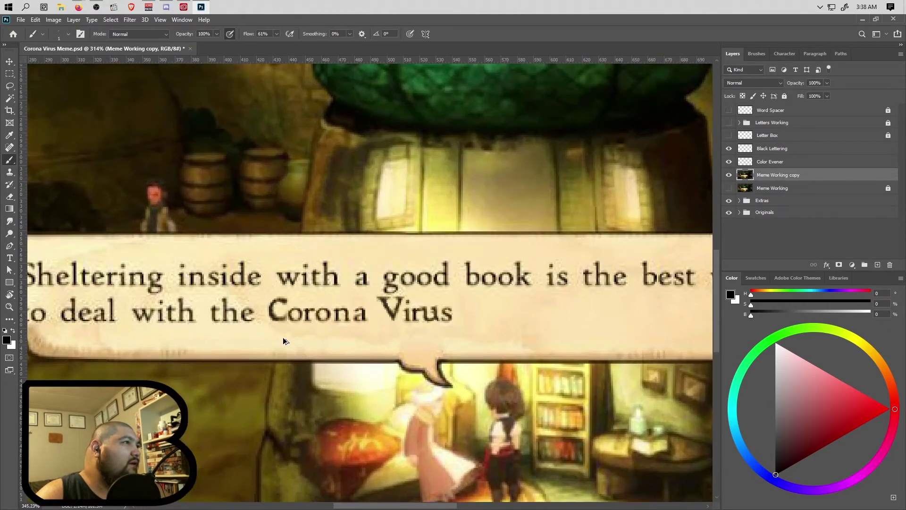
scroll(264, 344, "up", 8)
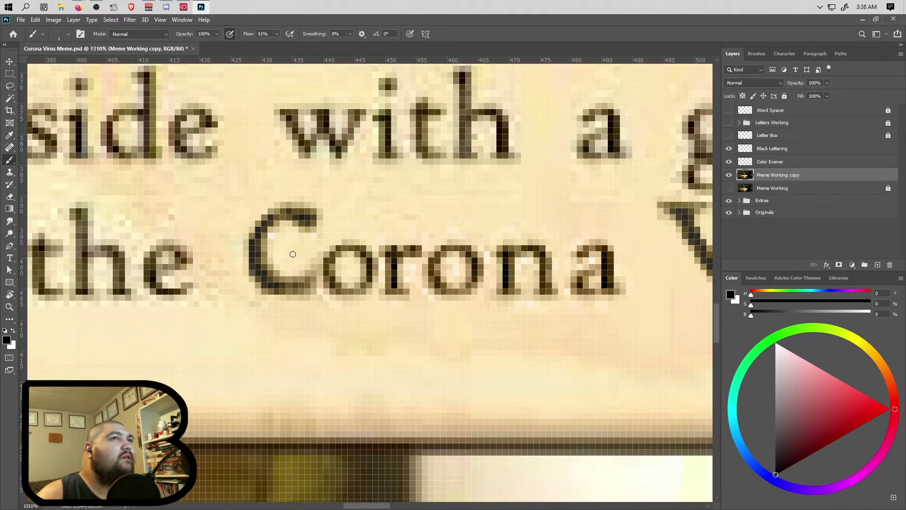
- Thin the heavy strokes of the C, V and u in "Corona Virus" with the Clone Stamp on Meme Working copy
left_click(10, 172)
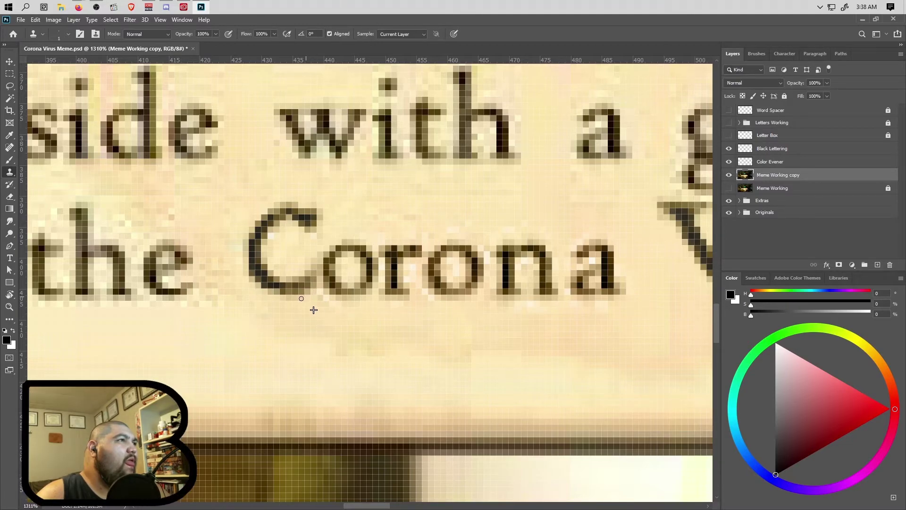
scroll(293, 320, "right", 5)
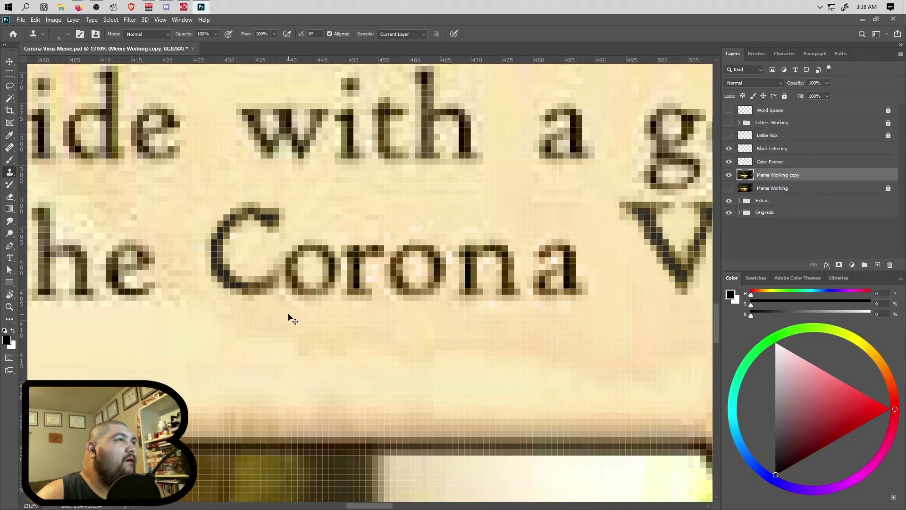
scroll(316, 314, "right", 3)
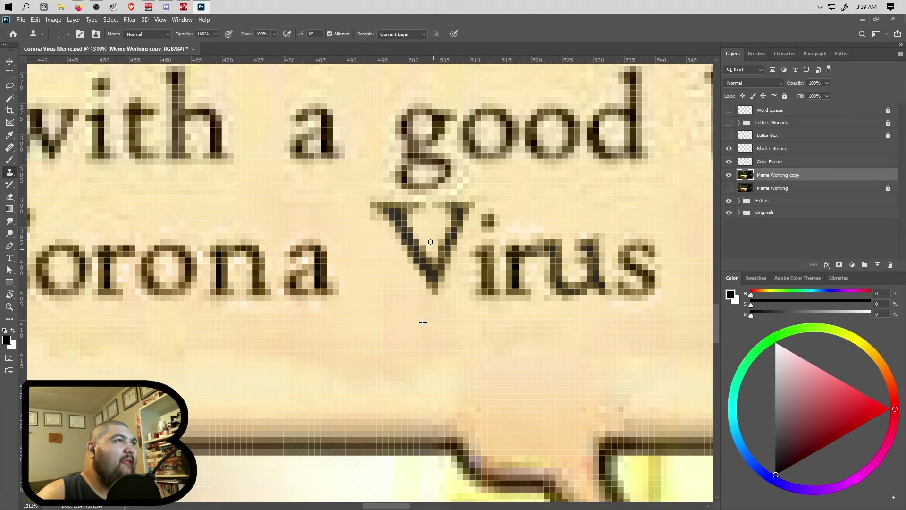
scroll(460, 307, "right", 3)
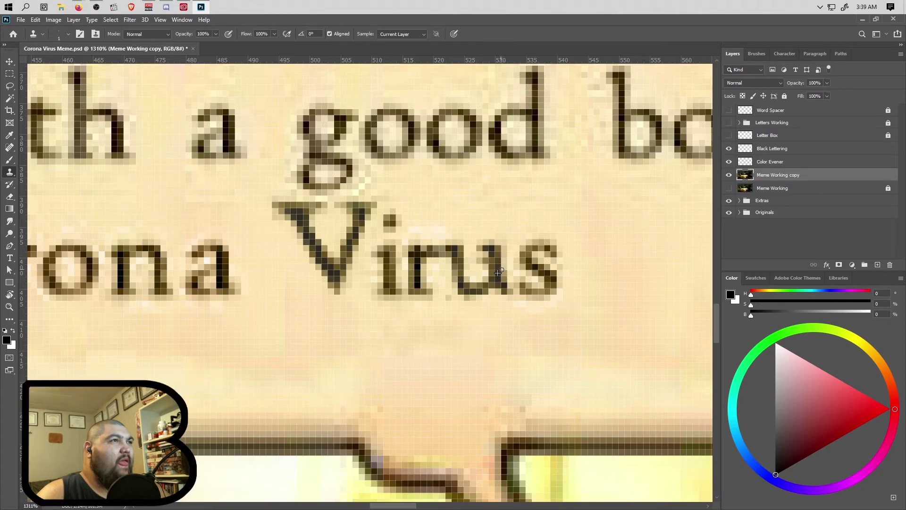
left_click_drag(504, 251, 503, 274)
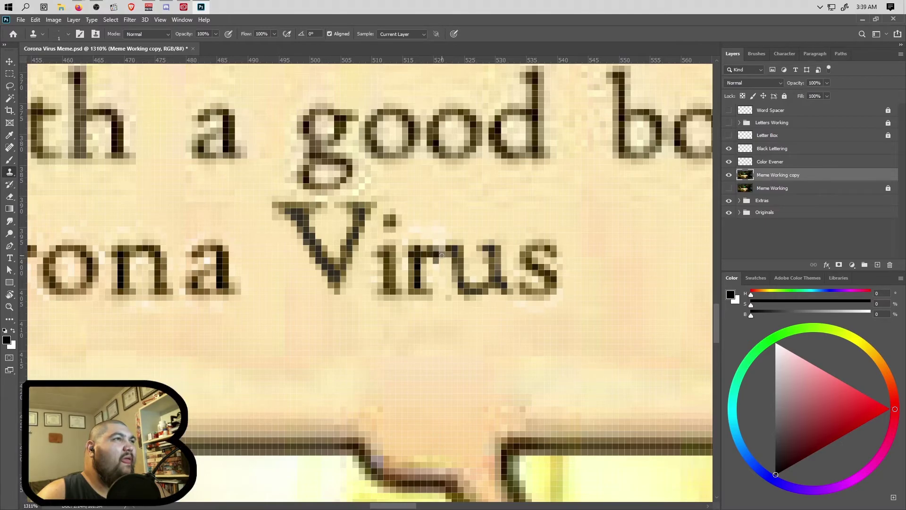
- Compare the thinned "Corona Virus" letters with the rest of the bubble text, both magnified and at 100% size
scroll(457, 317, "down", 5)
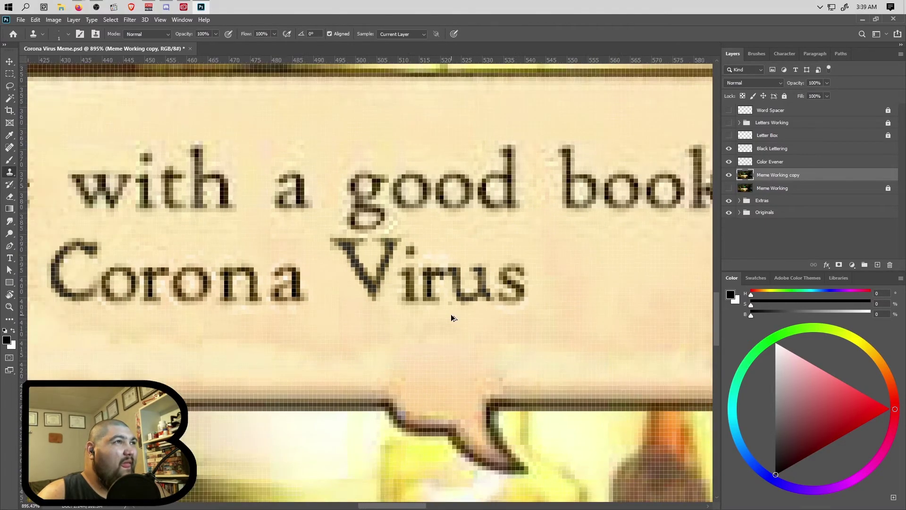
scroll(450, 315, "down", 4)
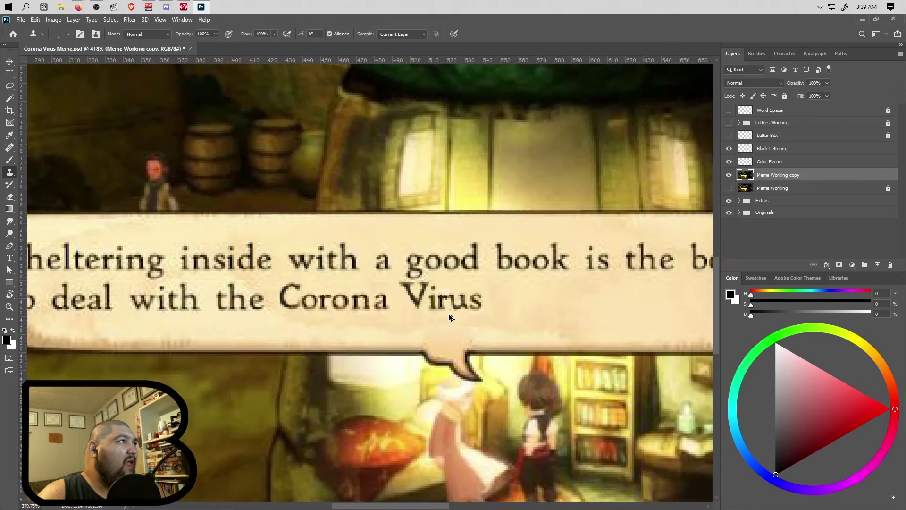
scroll(446, 315, "up", 5)
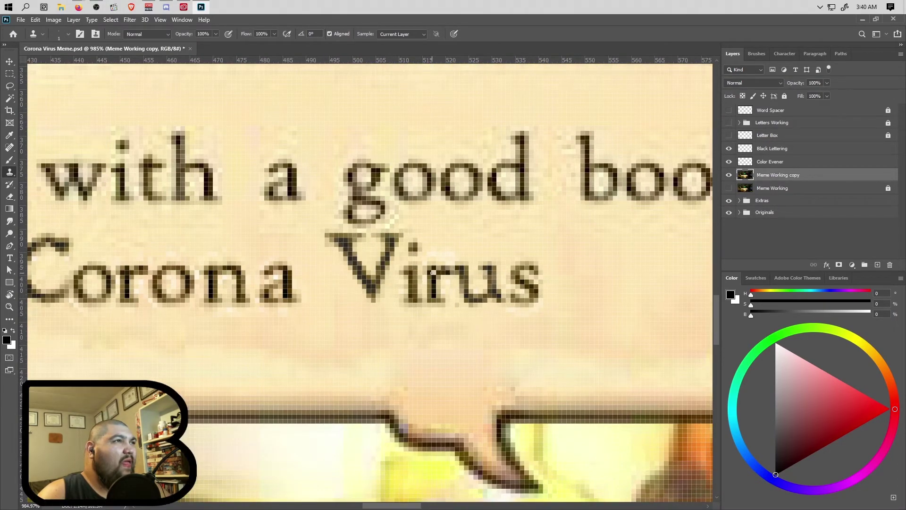
scroll(380, 297, "down", 4)
scroll(246, 289, "left", 5)
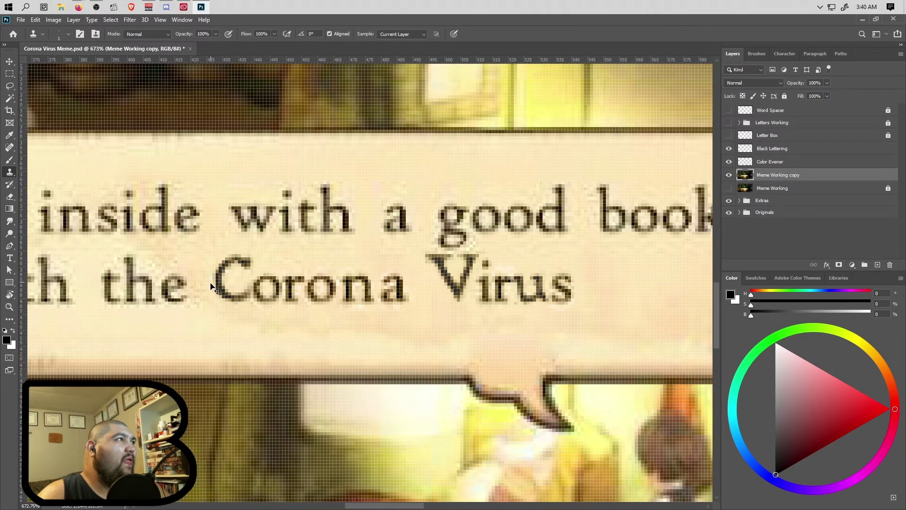
scroll(208, 284, "left", 4)
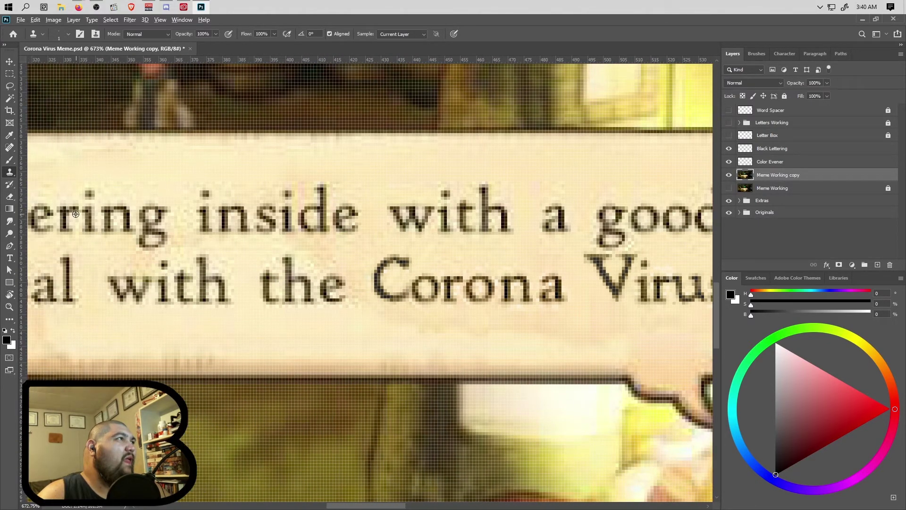
scroll(540, 307, "right", 5)
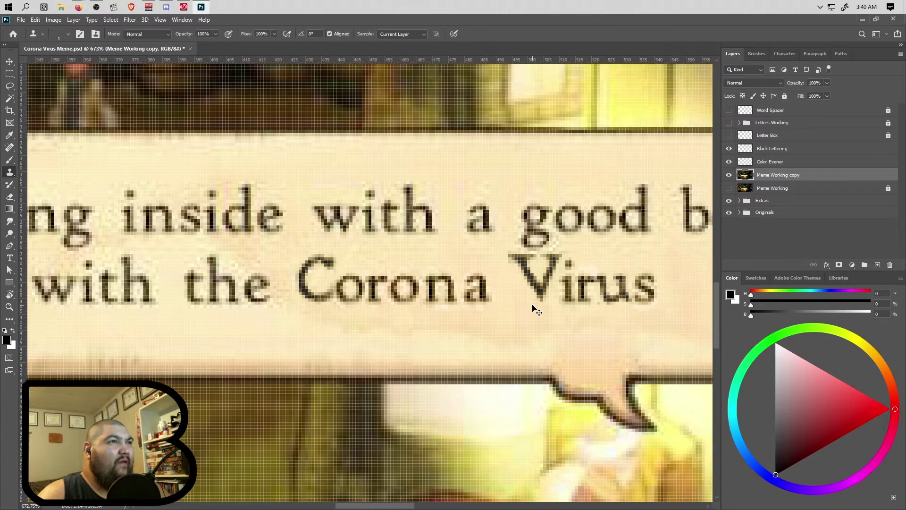
scroll(541, 306, "up", 2)
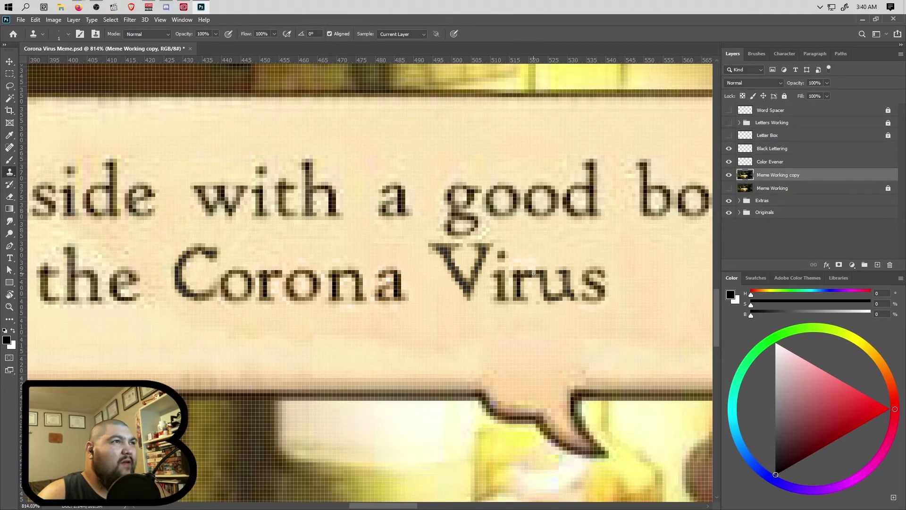
scroll(542, 315, "down", 10)
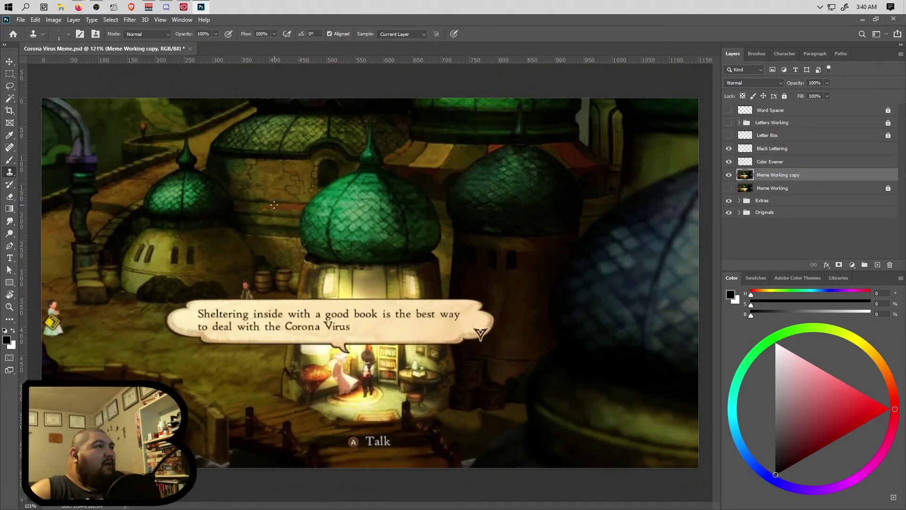
left_click(160, 19)
left_click(188, 130)
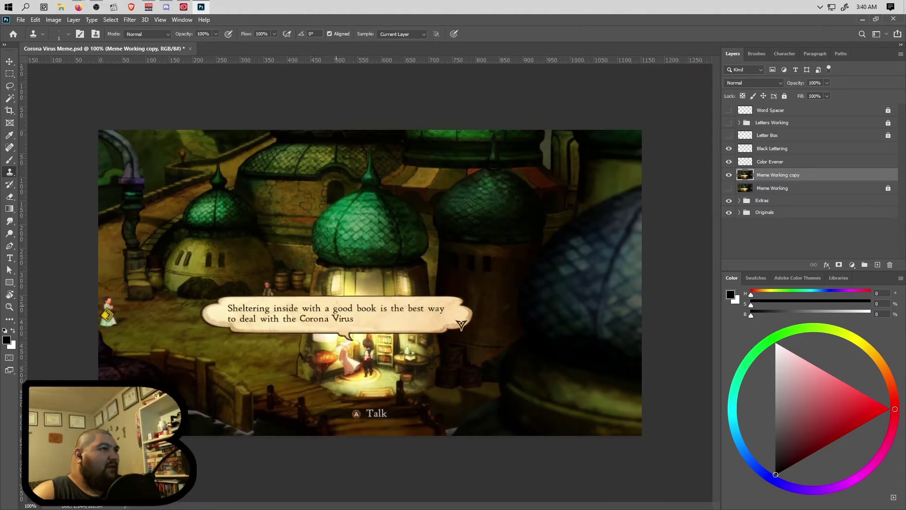
scroll(312, 352, "up", 12)
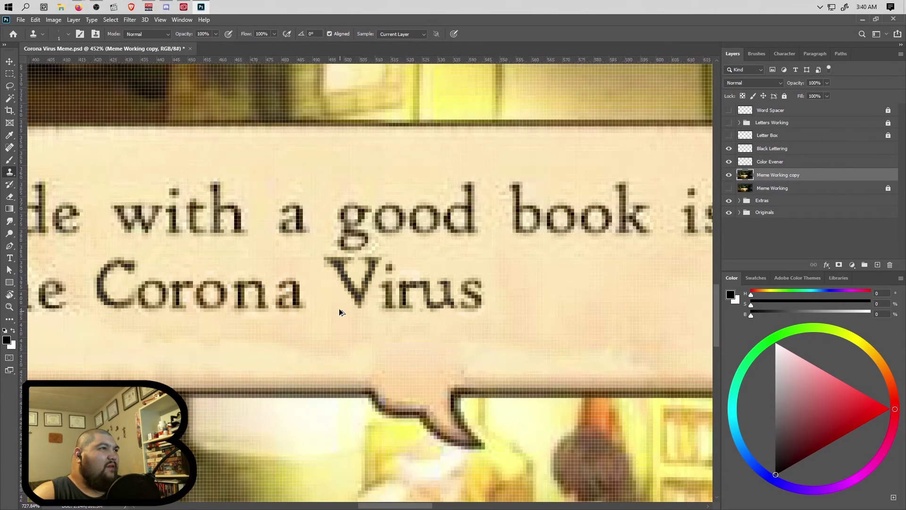
- Try to trim the V's outer left serif with the Clone Stamp on Meme Working copy, and undo the stroke
scroll(341, 297, "up", 3)
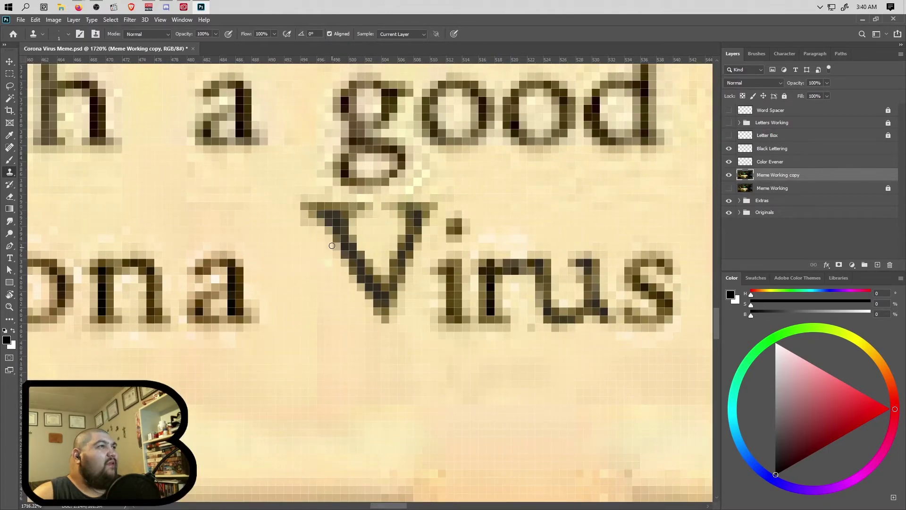
left_click(298, 241, "alt")
left_click_drag(314, 228, 305, 218)
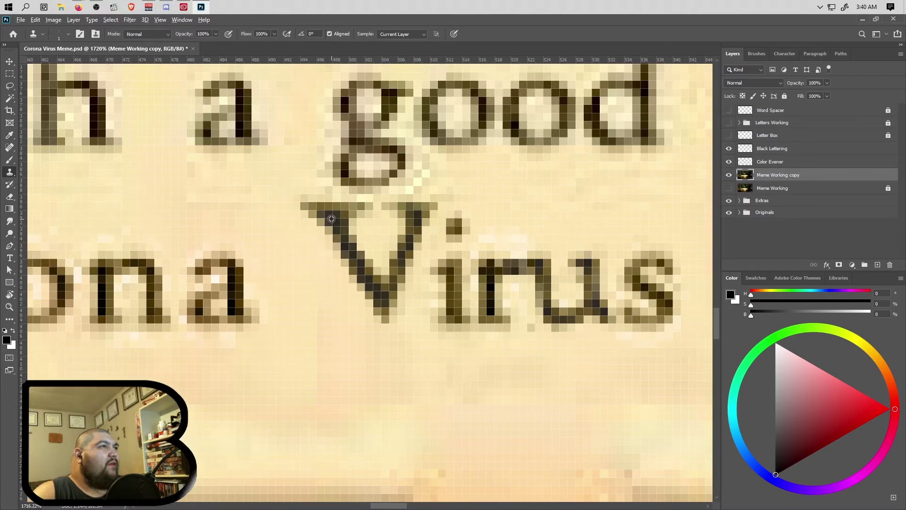
key("ctrl+z")
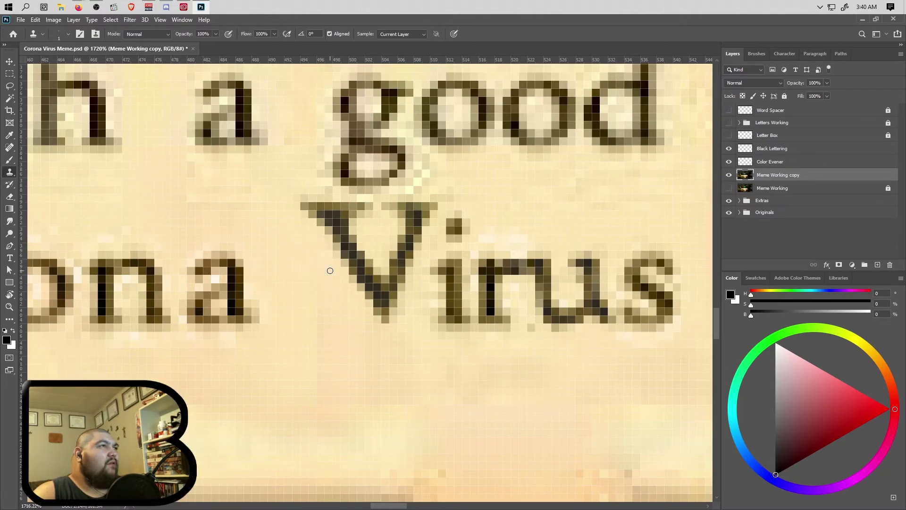
- Set the opacity of the Black Lettering layer to 39%
left_click(762, 164)
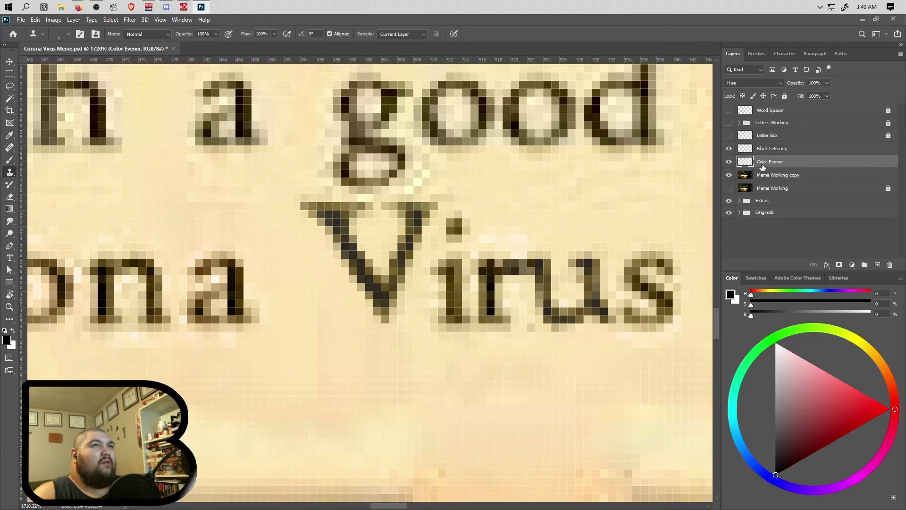
left_click(771, 149)
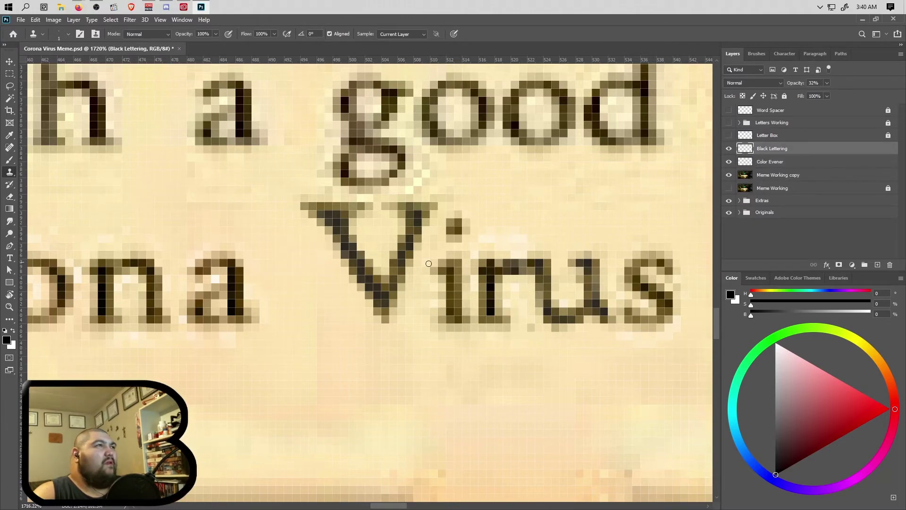
left_click(11, 160)
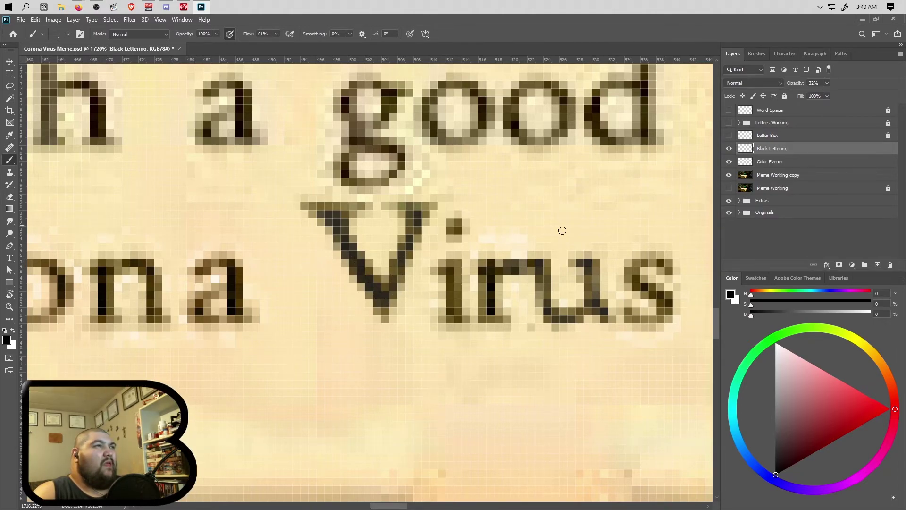
left_click(827, 83)
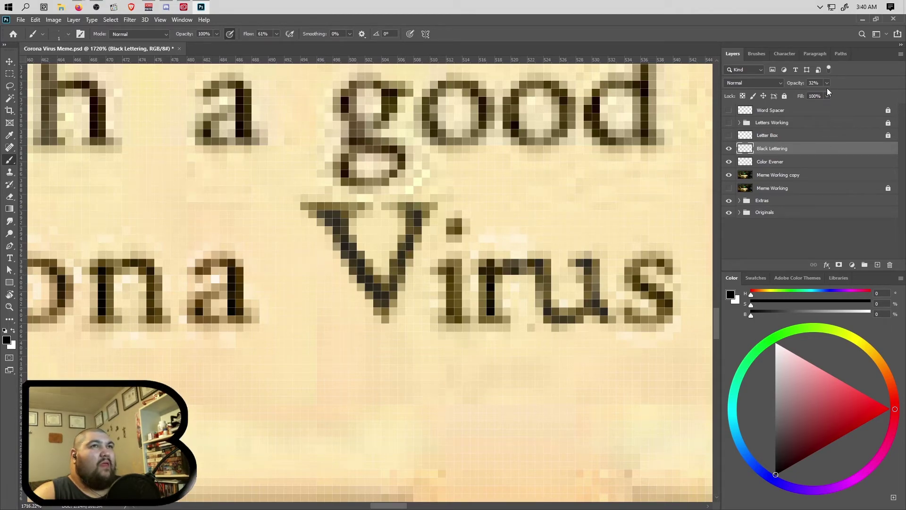
left_click_drag(834, 94, 830, 95)
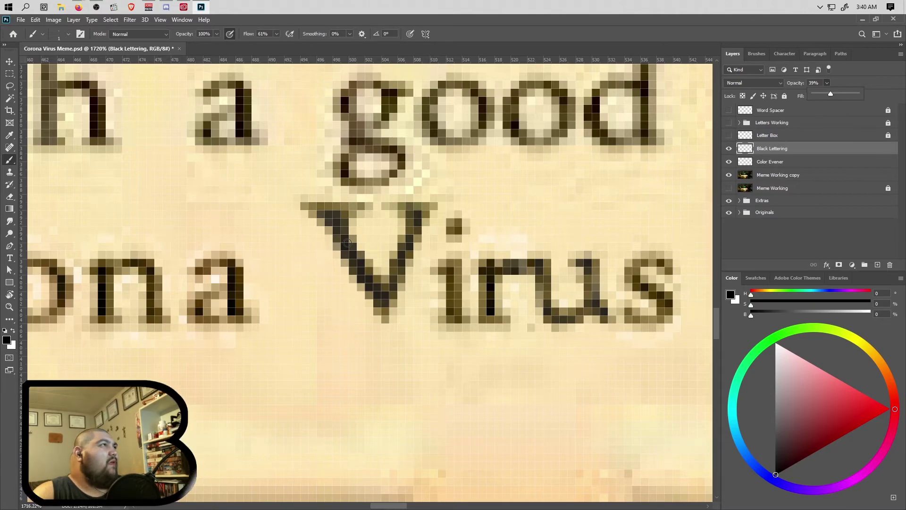
- Compare the "Virus" lettering with and without the Black Lettering layer, leaving the layer visible
left_click(11, 198)
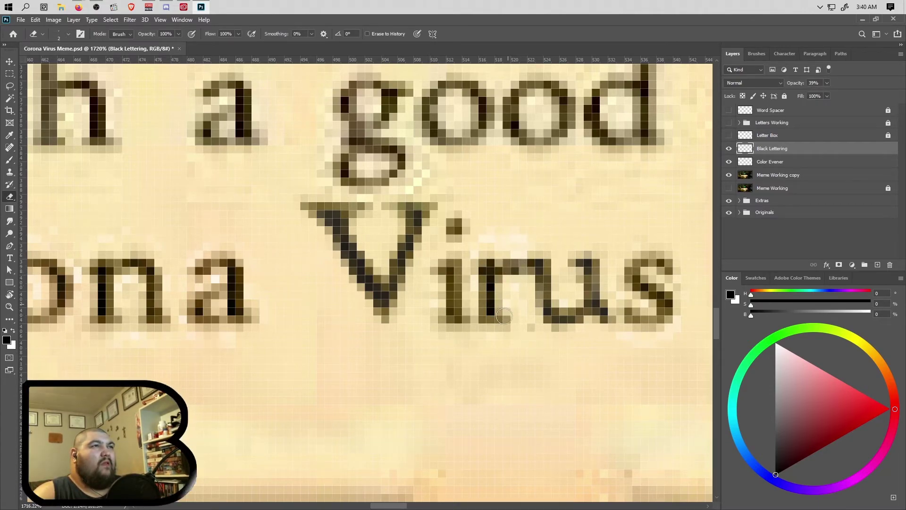
left_click(729, 149)
left_click(729, 149)
left_click(729, 149)
left_click(729, 149)
left_click(728, 149)
left_click(729, 149)
- Check the bubble text in the whole image at 100% size and save the document
scroll(607, 233, "down", 8)
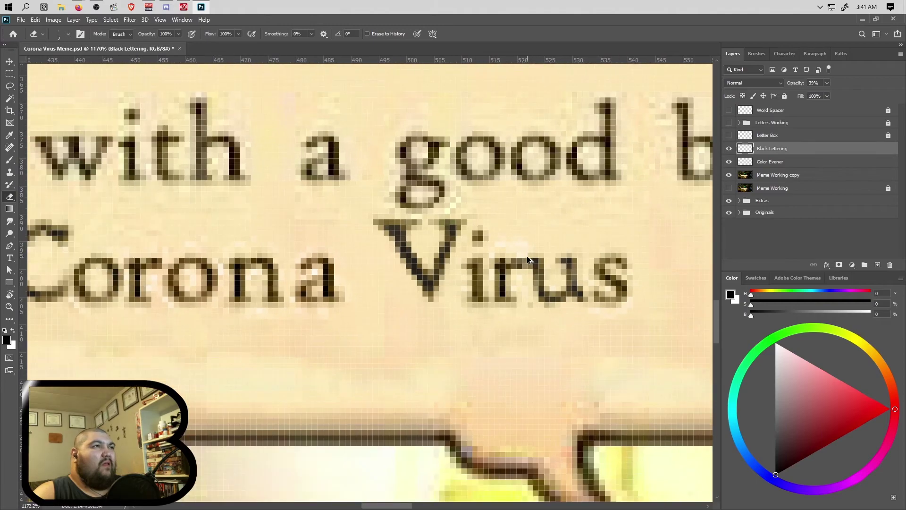
scroll(527, 256, "down", 4)
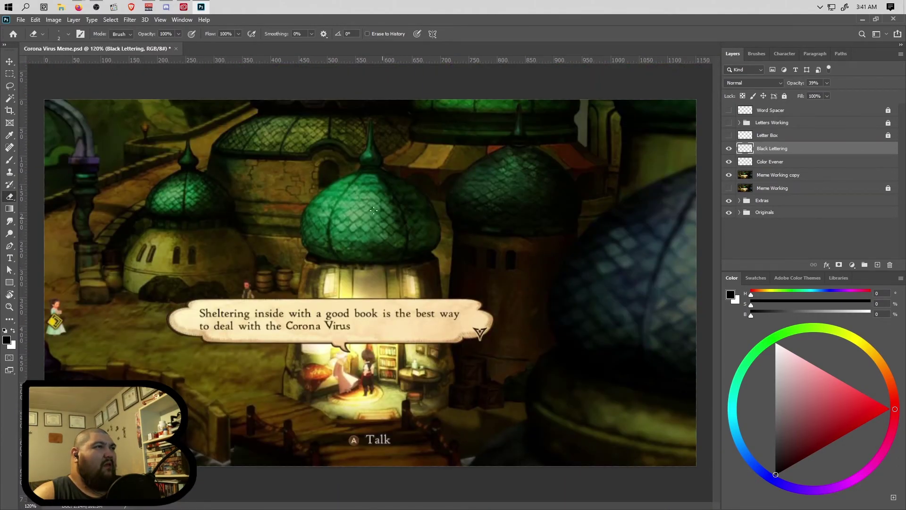
left_click(157, 24)
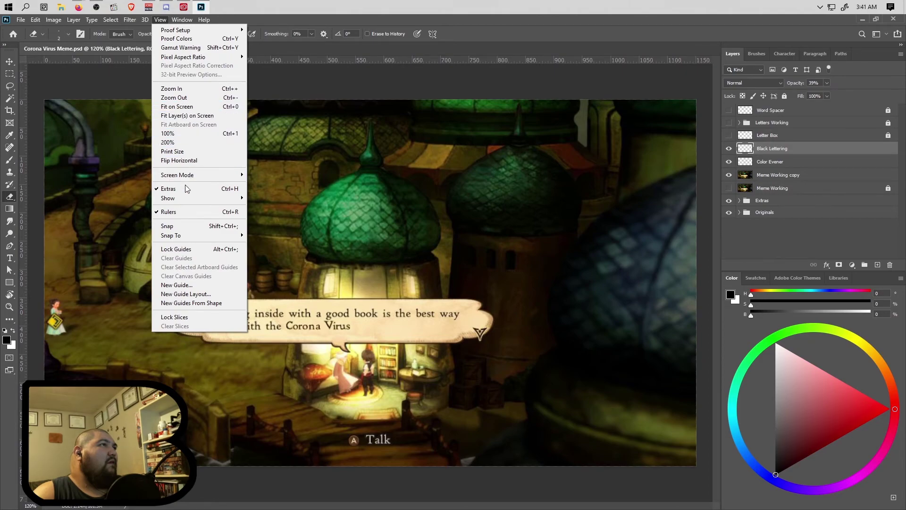
left_click(182, 133)
key("ctrl+s")
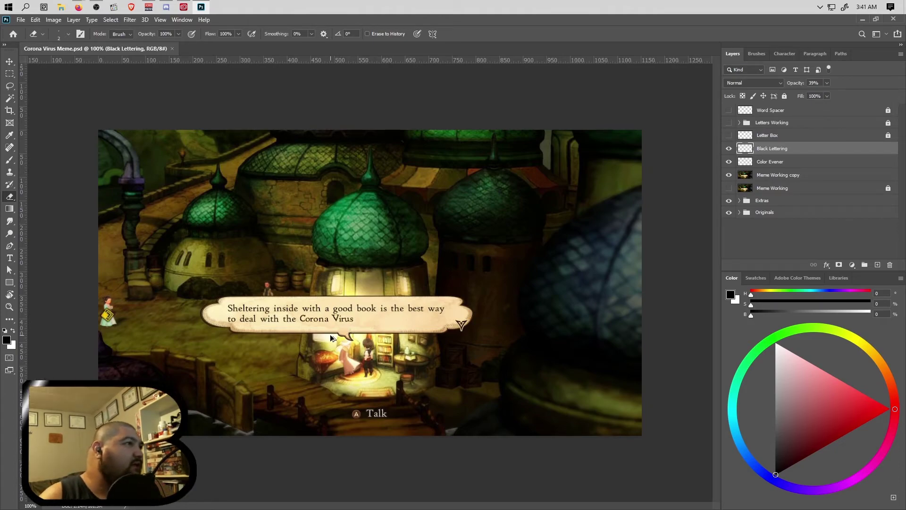
- Place a copy of the 'r' 2 layer from the Letters Working group directly above Meme Working copy
scroll(330, 337, "up", 8)
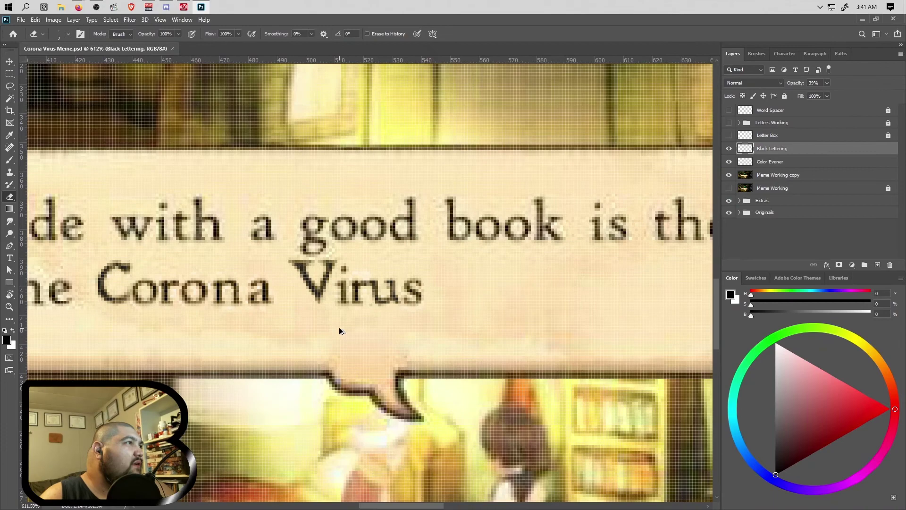
scroll(338, 330, "up", 4)
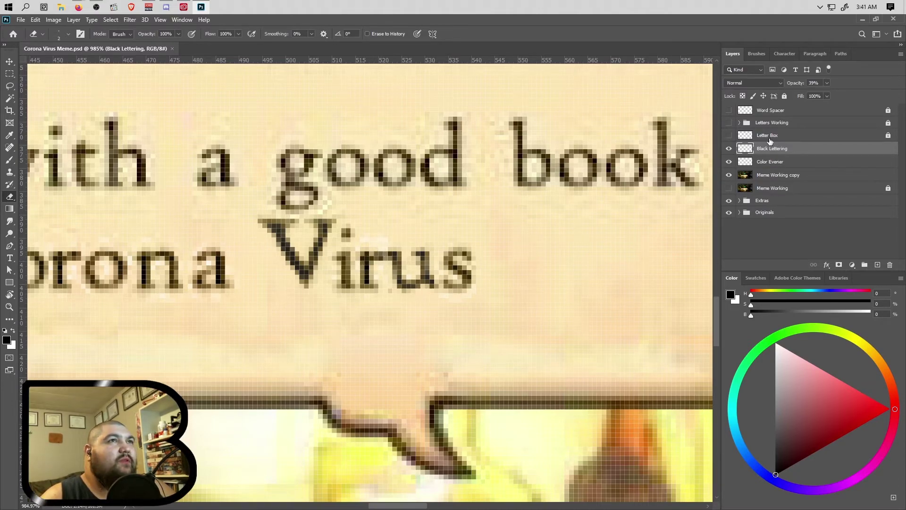
left_click(738, 122)
scroll(794, 197, "down", 2)
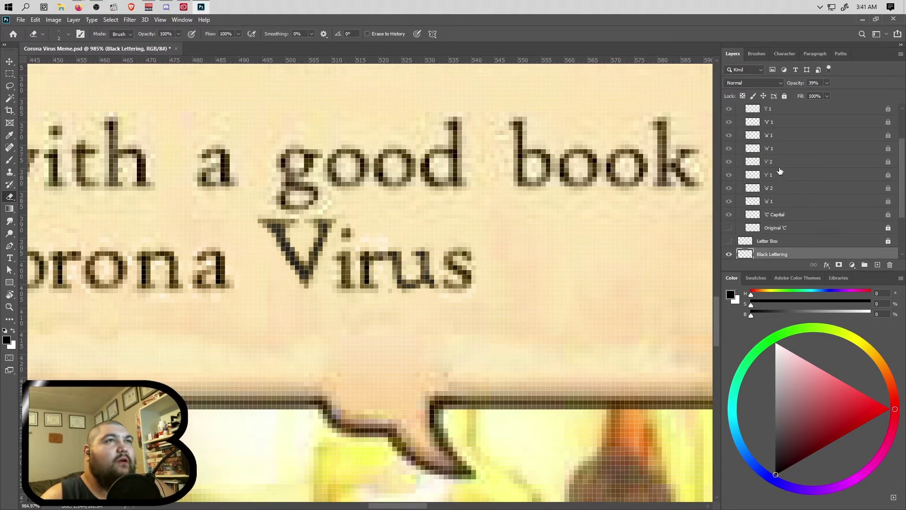
left_click(781, 164)
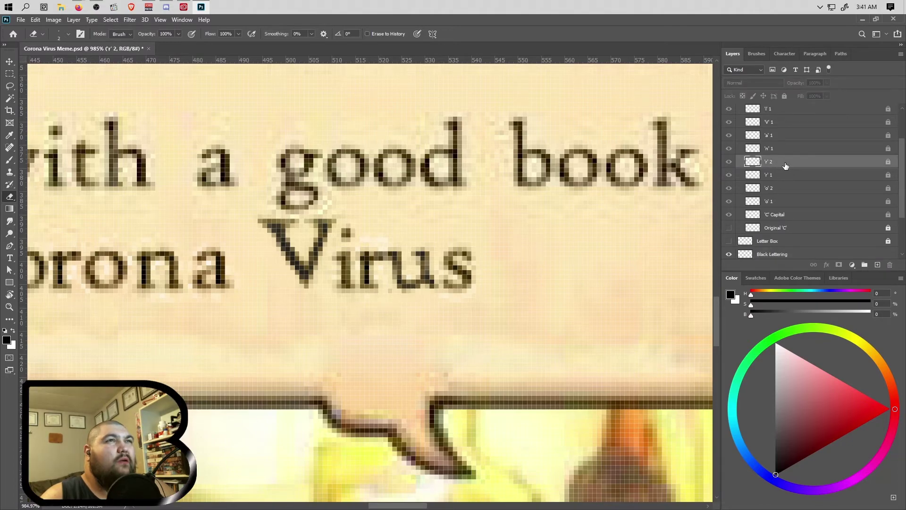
scroll(782, 164, "down", 2)
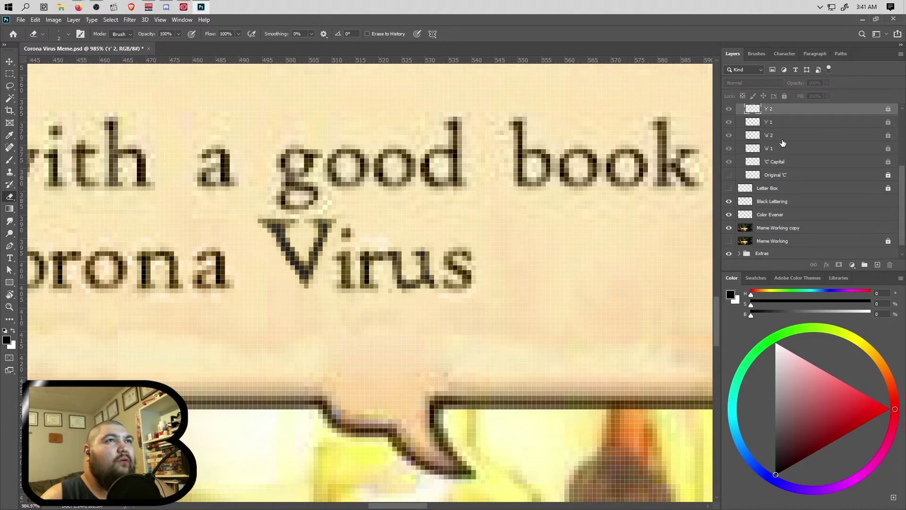
left_click_drag(777, 110, 786, 226)
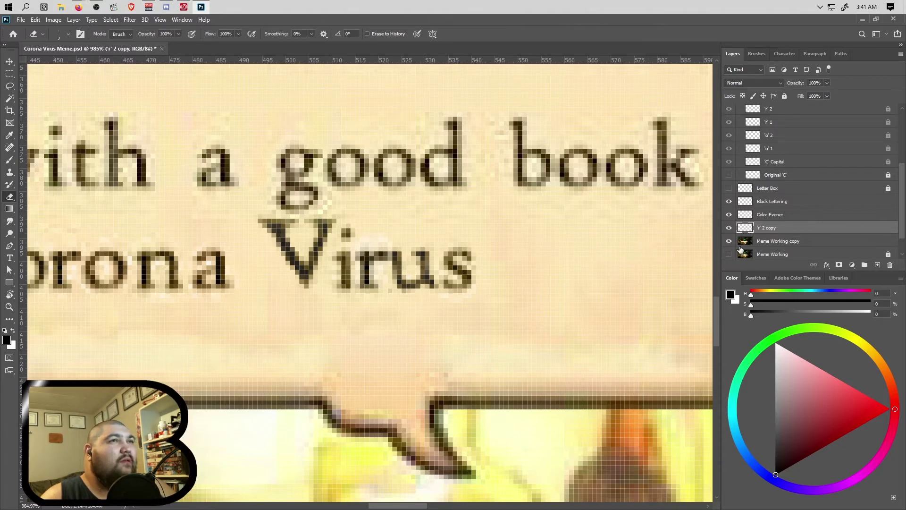
- Check the copied r within the bubble text and merge its layer down into Meme Working copy
scroll(678, 249, "down", 8)
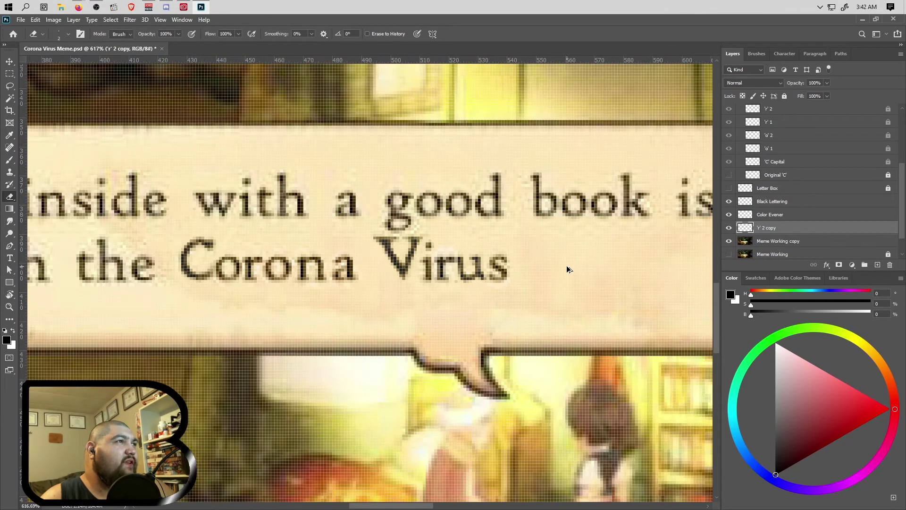
scroll(580, 267, "up", 8)
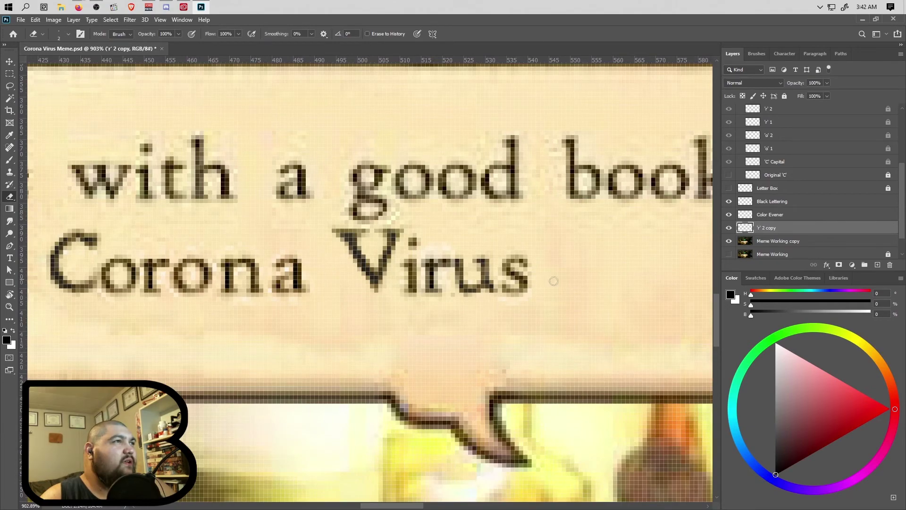
right_click(769, 229)
left_click(796, 390)
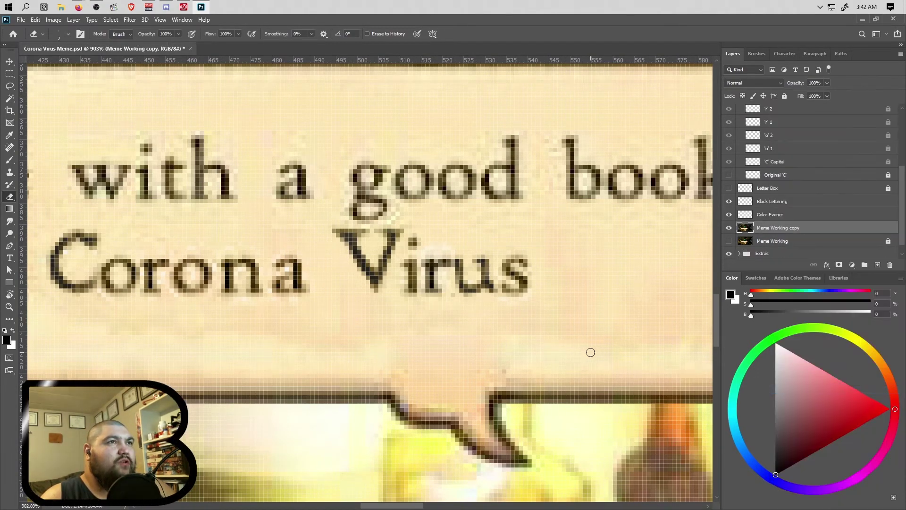
- Clean up the pixels around the r and beside the u in "Virus" with the Clone Stamp on Meme Working copy
key("s")
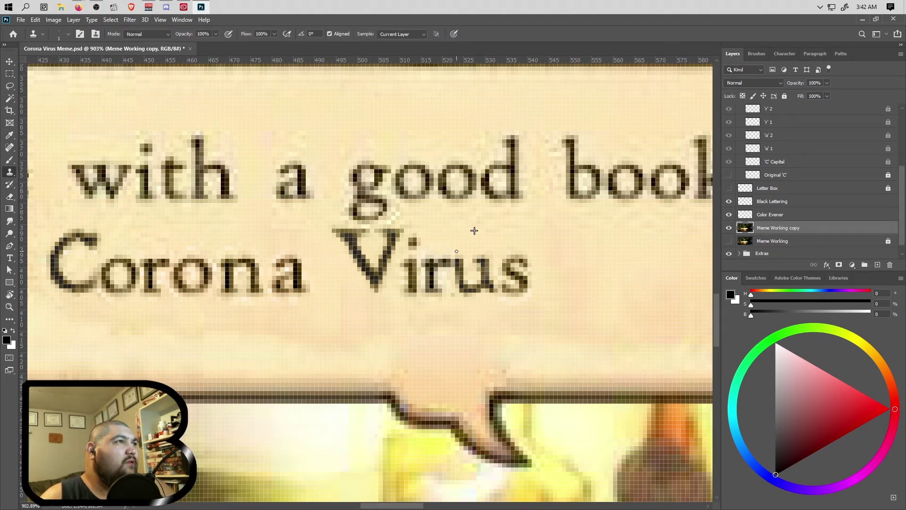
left_click(451, 313, "alt")
left_click(444, 279)
left_click(419, 324, "alt")
left_click(422, 285)
left_click(440, 243, "alt")
left_click(431, 254)
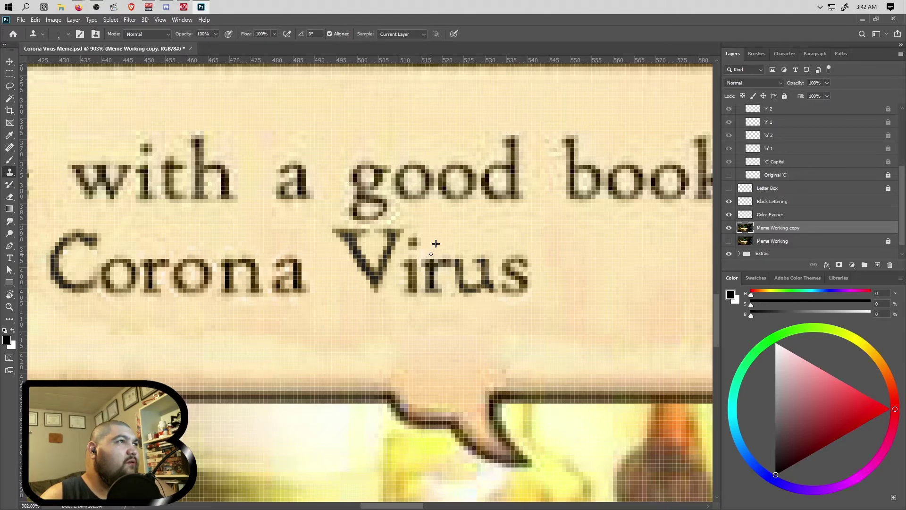
left_click(466, 273)
- Examine the retouched "Corona Virus" letters against the rest of the bubble text, both magnified and within the whole image
scroll(427, 340, "down", 16)
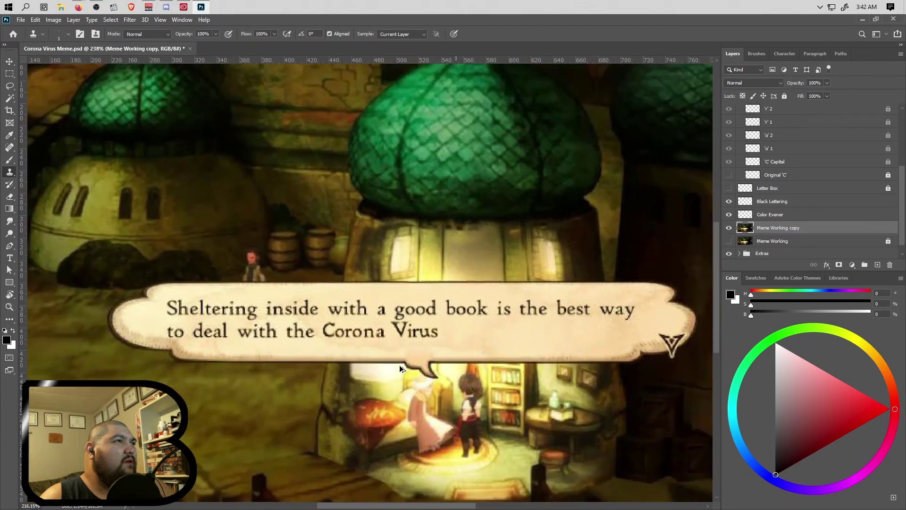
scroll(392, 366, "up", 8)
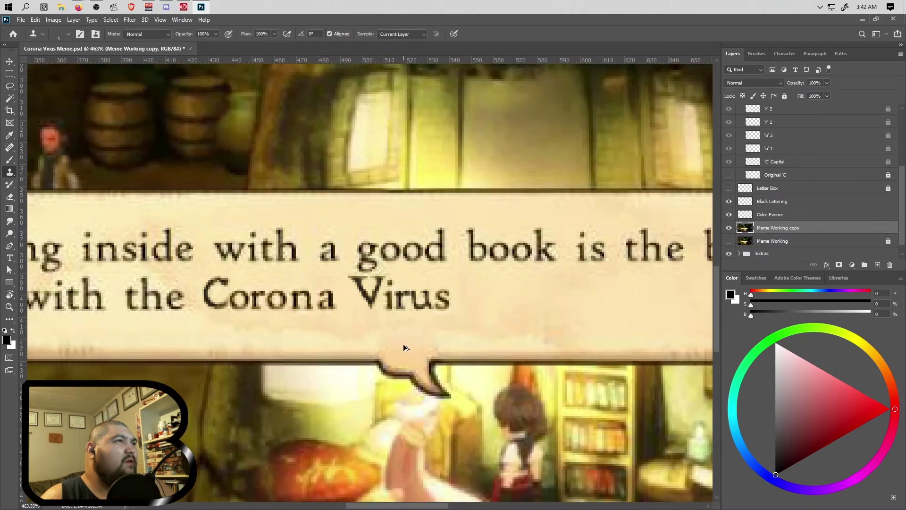
scroll(403, 347, "down", 12)
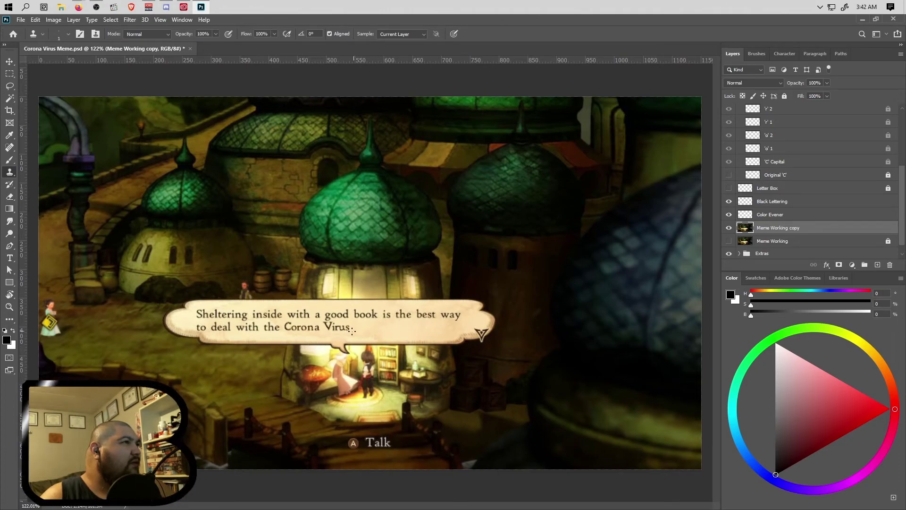
scroll(321, 339, "up", 5)
scroll(324, 338, "up", 6)
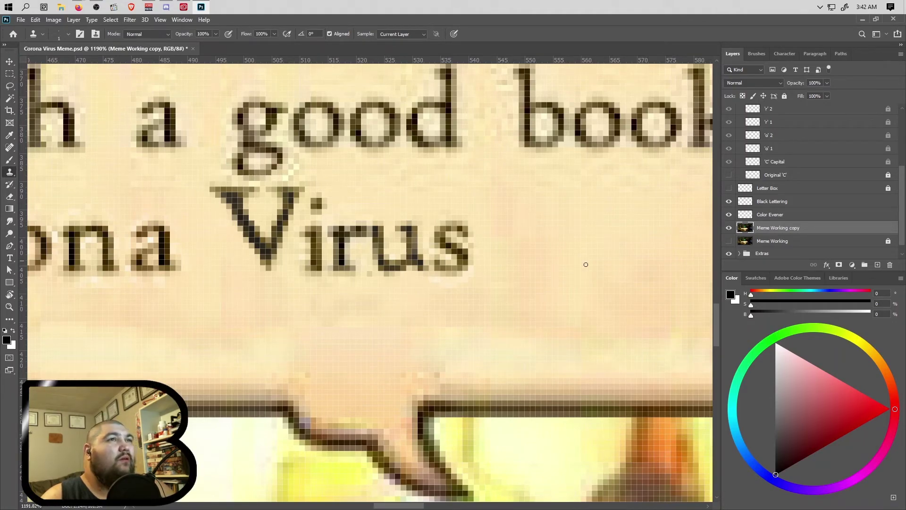
scroll(304, 308, "down", 3)
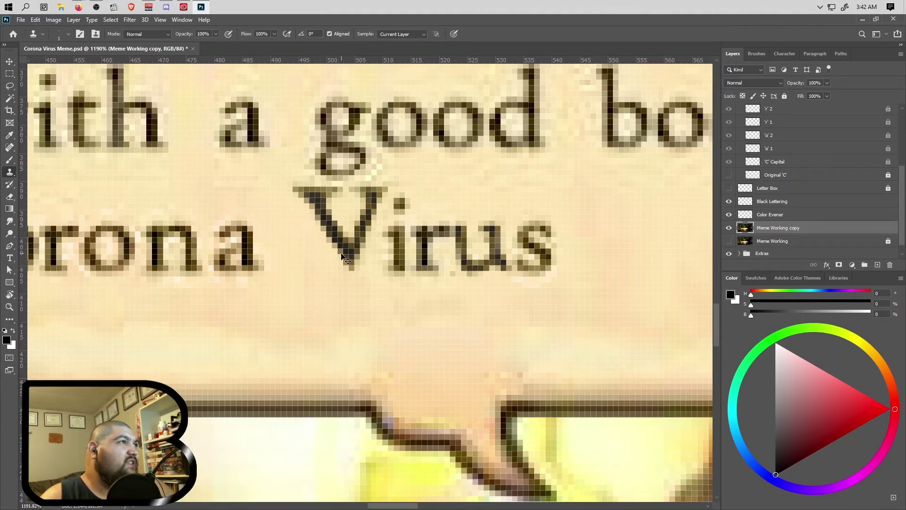
scroll(258, 301, "down", 2)
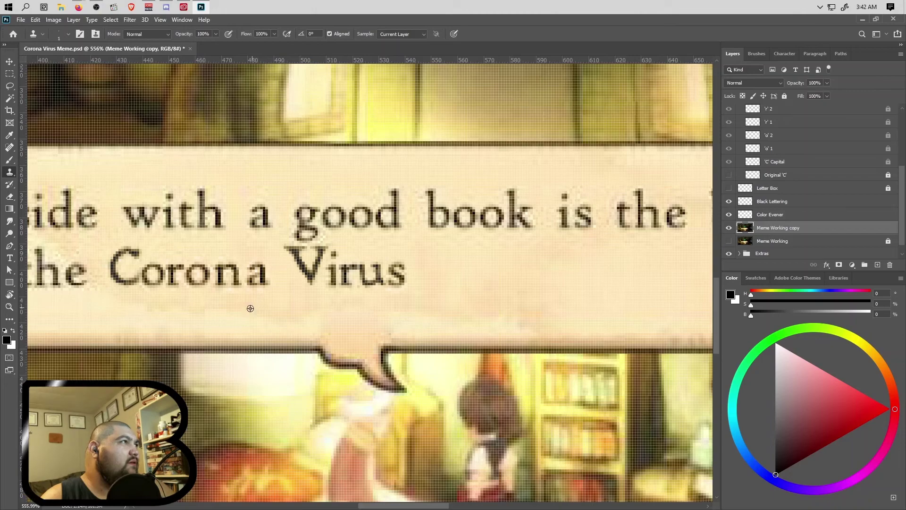
scroll(121, 302, "up", 3)
scroll(113, 265, "down", 1)
scroll(135, 205, "up", 3)
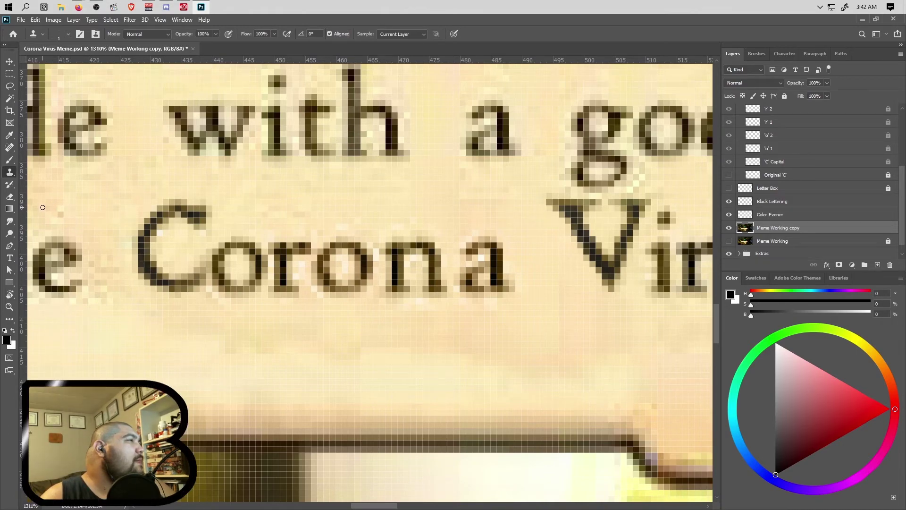
- Activate the Brush on the Black Lettering layer and set the layer's opacity to 100%
left_click(10, 159)
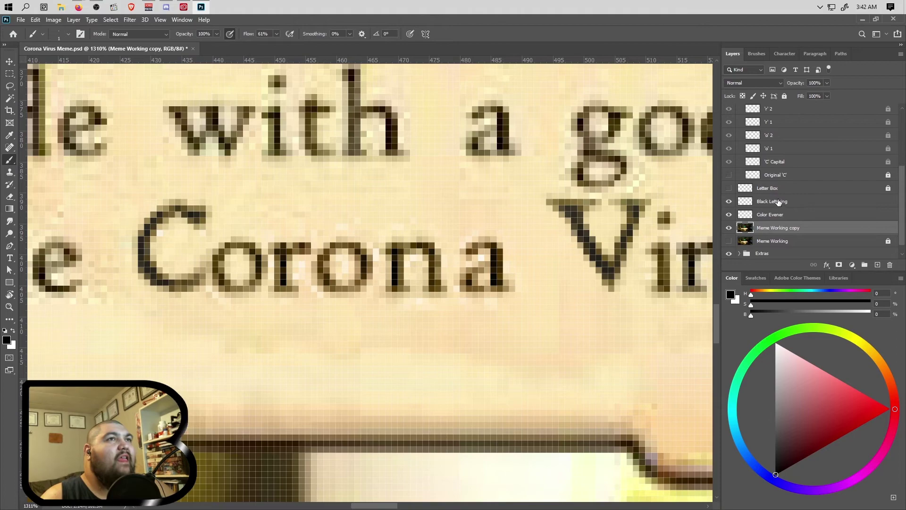
left_click(858, 201)
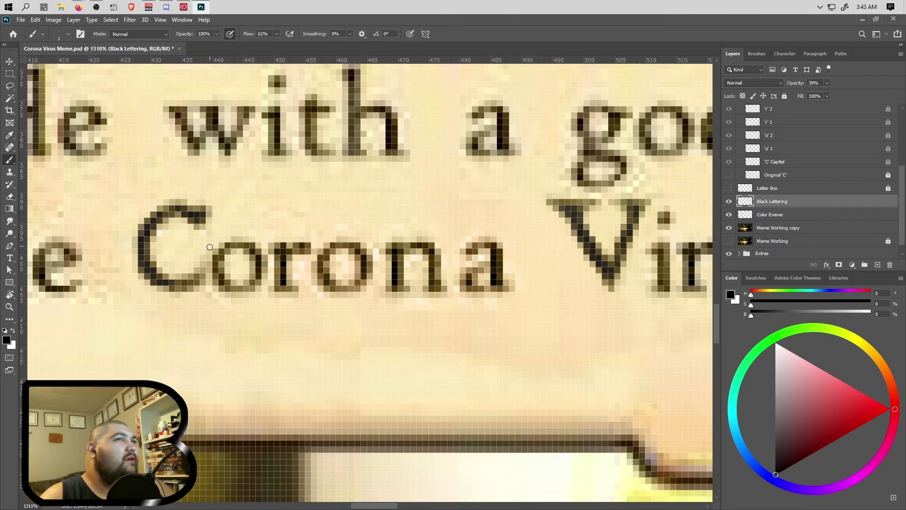
left_click(827, 83)
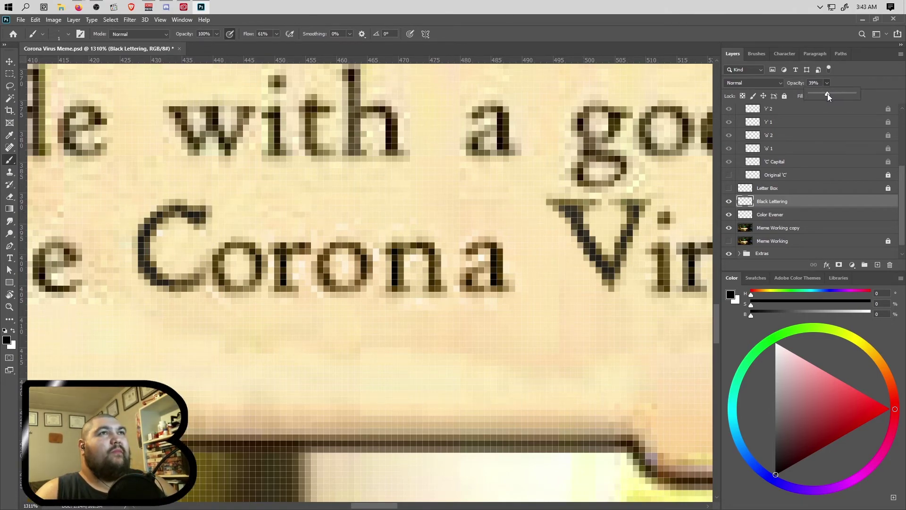
left_click_drag(828, 93, 854, 94)
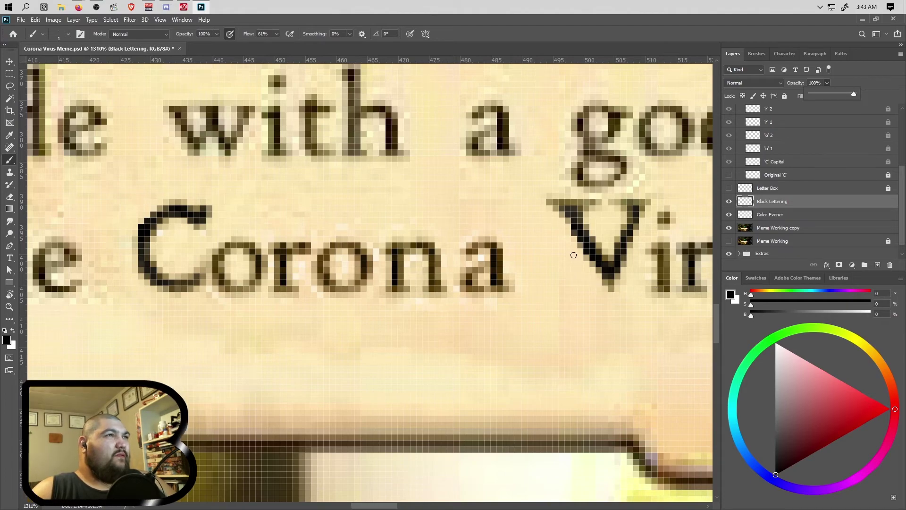
- Review the lettering within the whole bubble and set the Black Lettering layer's blend mode to Screen
left_click(18, 197)
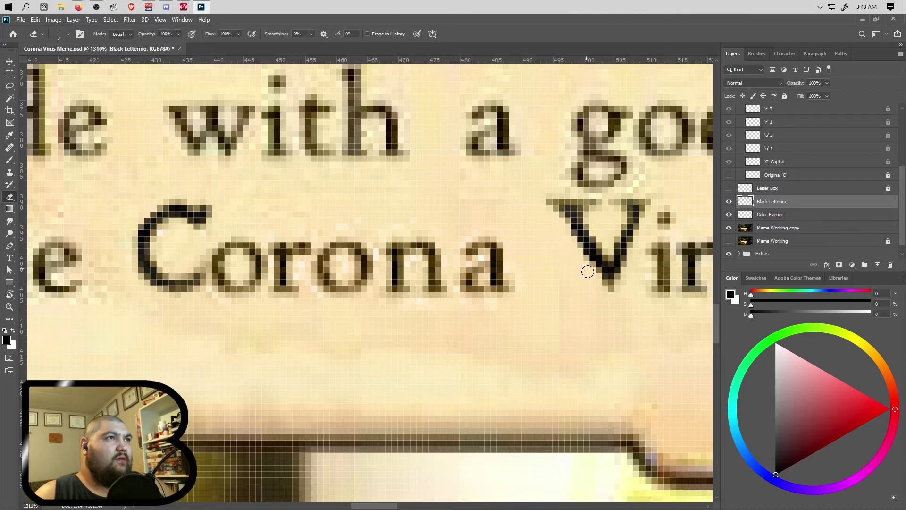
scroll(581, 295, "down", 12)
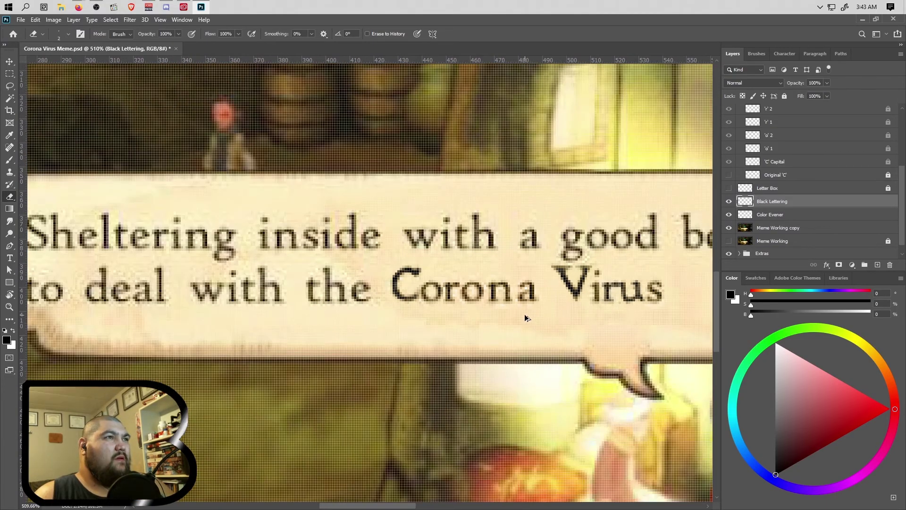
scroll(479, 322, "down", 3)
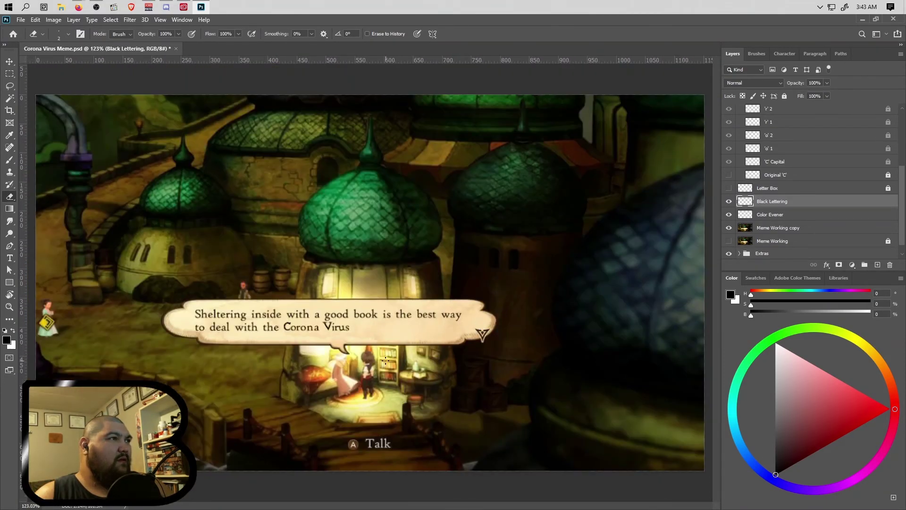
scroll(328, 329, "up", 5)
scroll(327, 329, "up", 3)
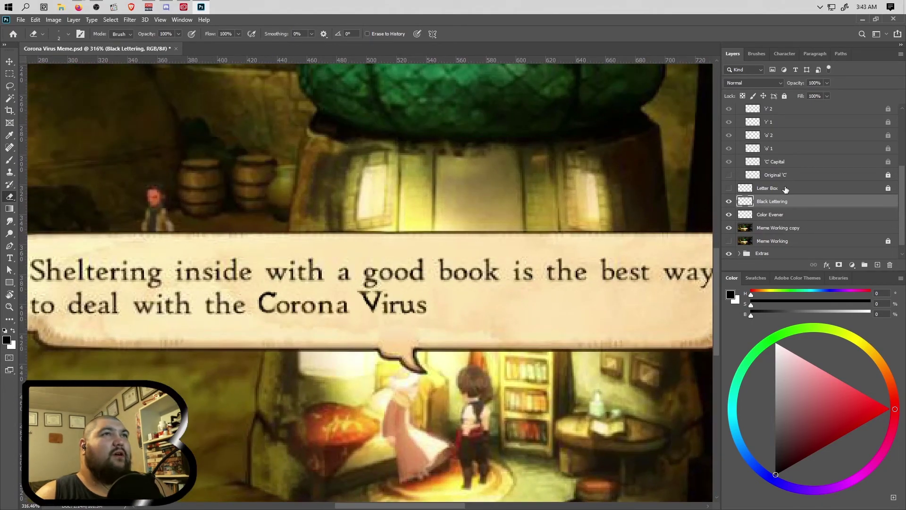
left_click(778, 84)
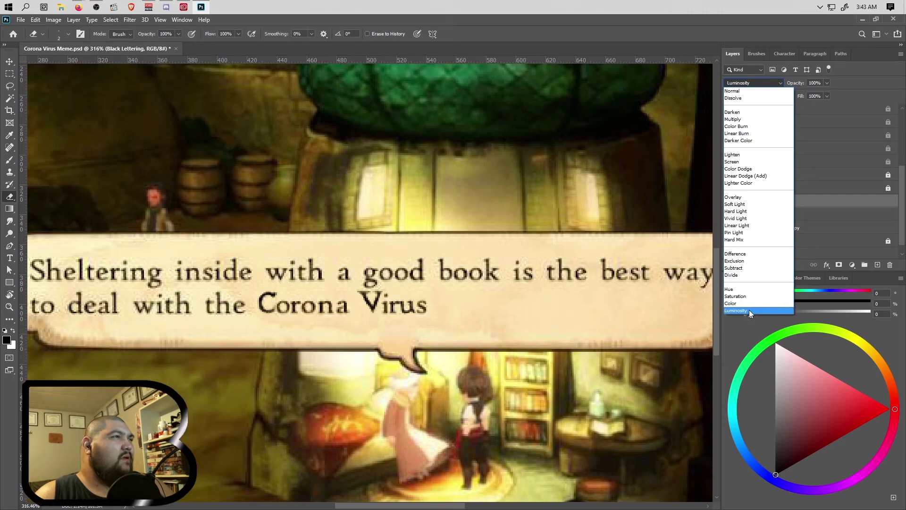
left_click(750, 161)
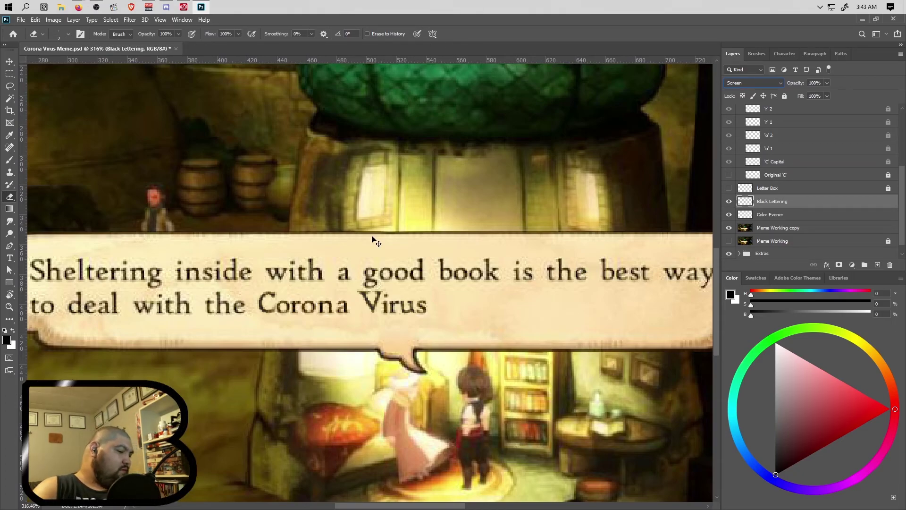
- Examine the "Corona Virus" lettering against the original text at 100% zoom and magnified
scroll(389, 248, "down", 5)
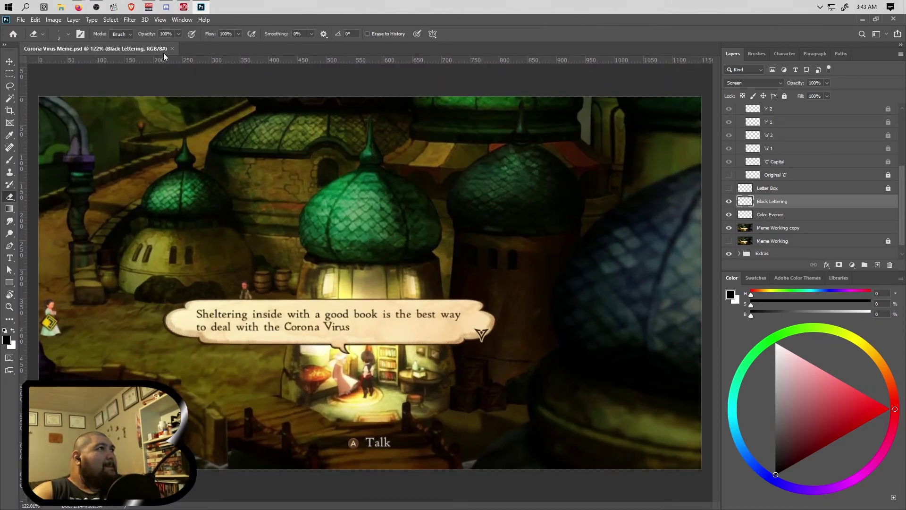
left_click(160, 21)
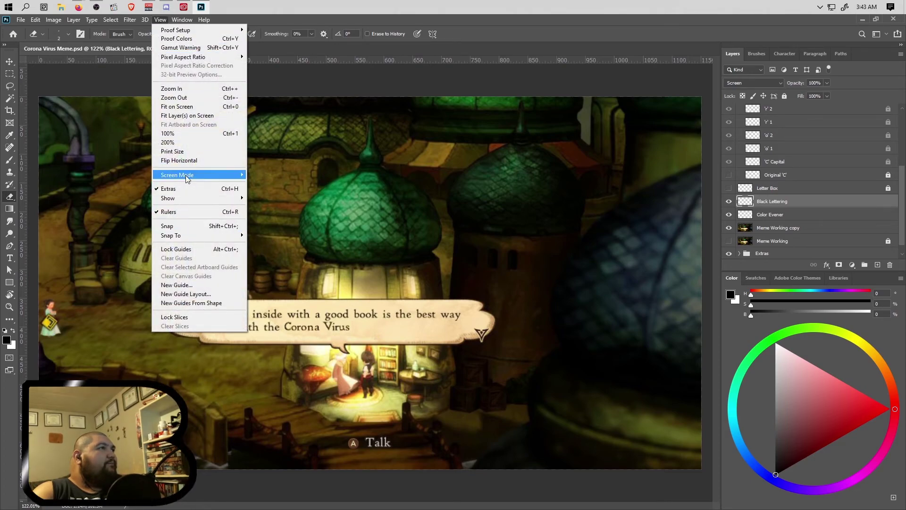
left_click(180, 134)
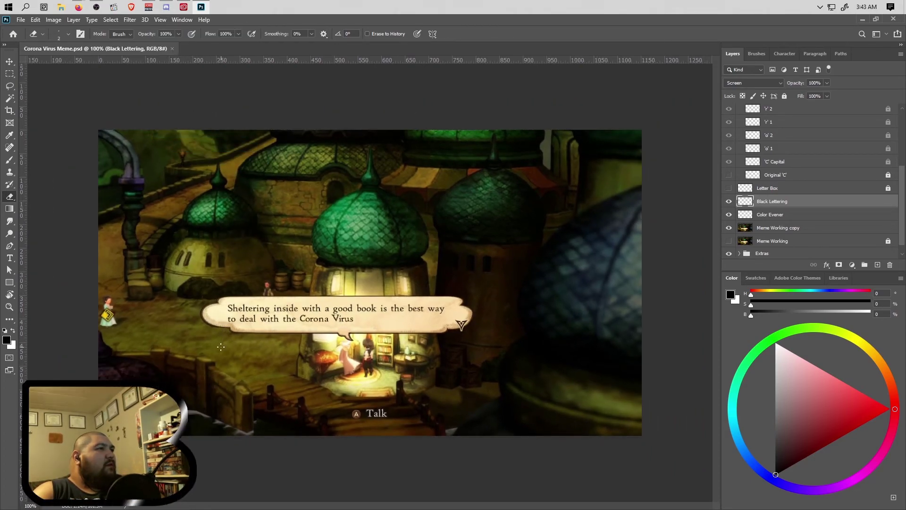
scroll(330, 330, "up", 5)
scroll(338, 328, "up", 4)
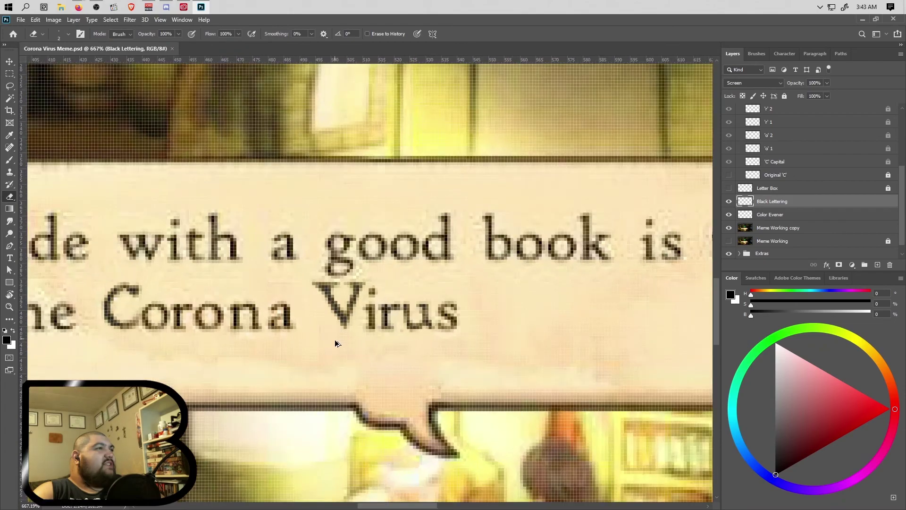
- Move the Extra Text Original layer out of Originals to the top of the layer stack and show it
scroll(748, 228, "down", 1)
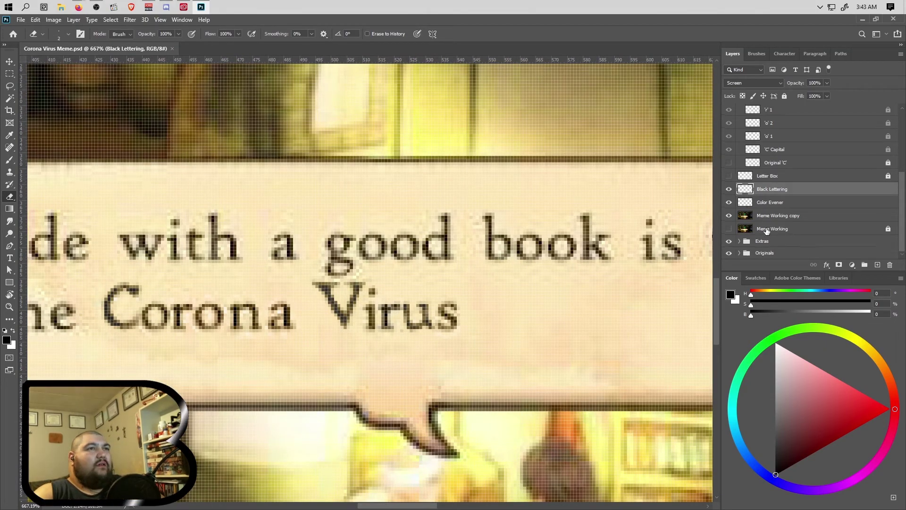
scroll(785, 245, "down", 3)
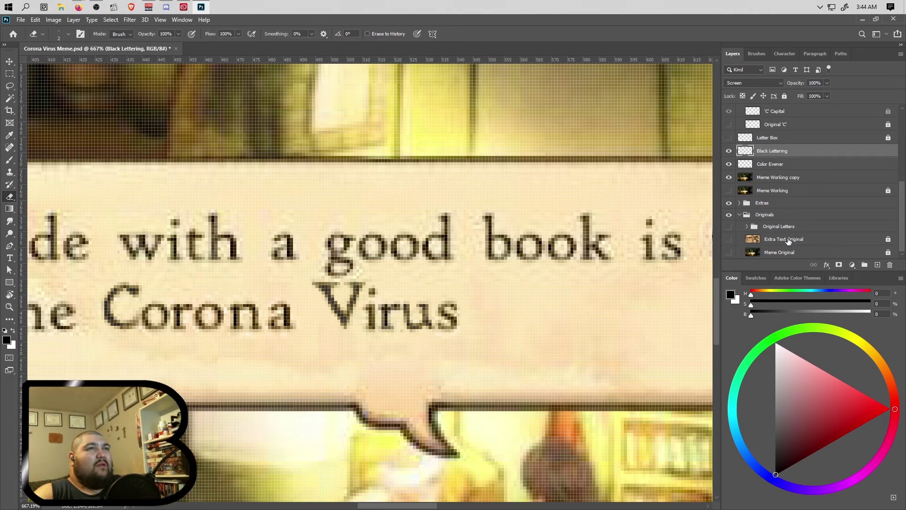
scroll(580, 255, "down", 6)
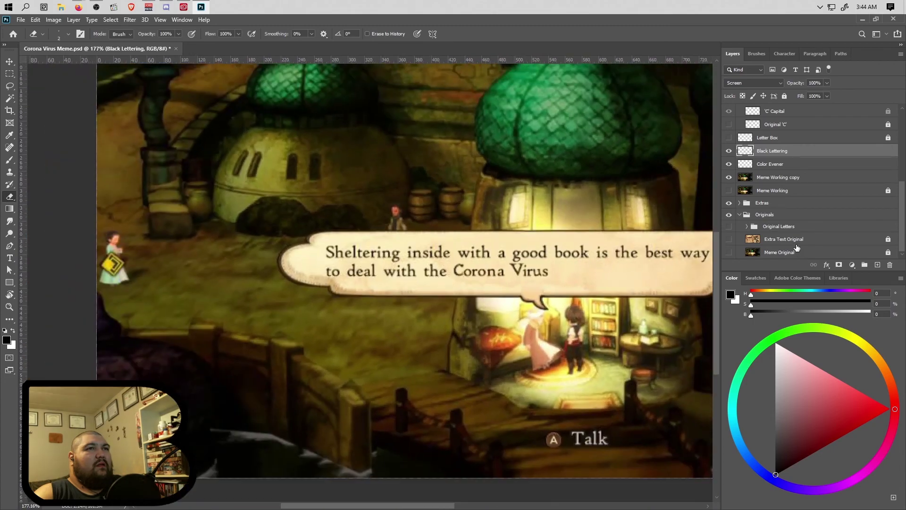
left_click_drag(793, 239, 790, 106)
left_click(738, 139)
left_click(740, 136)
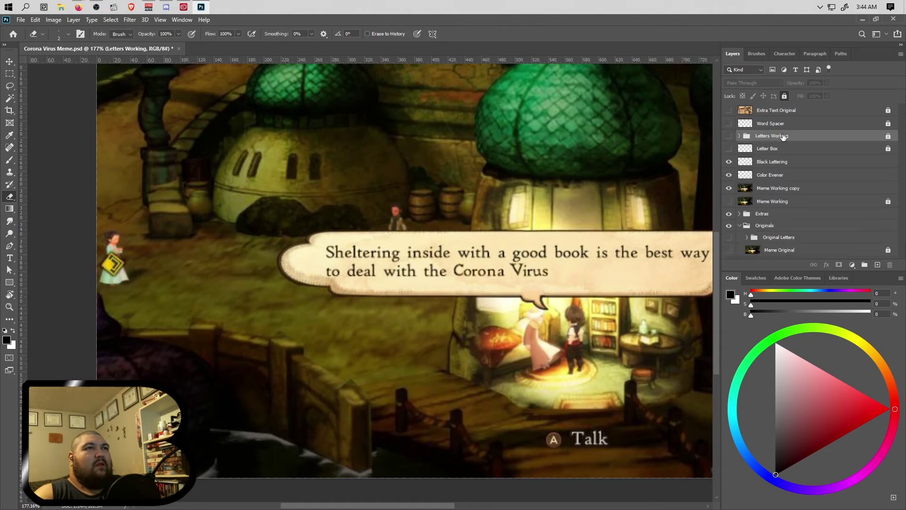
left_click(777, 110)
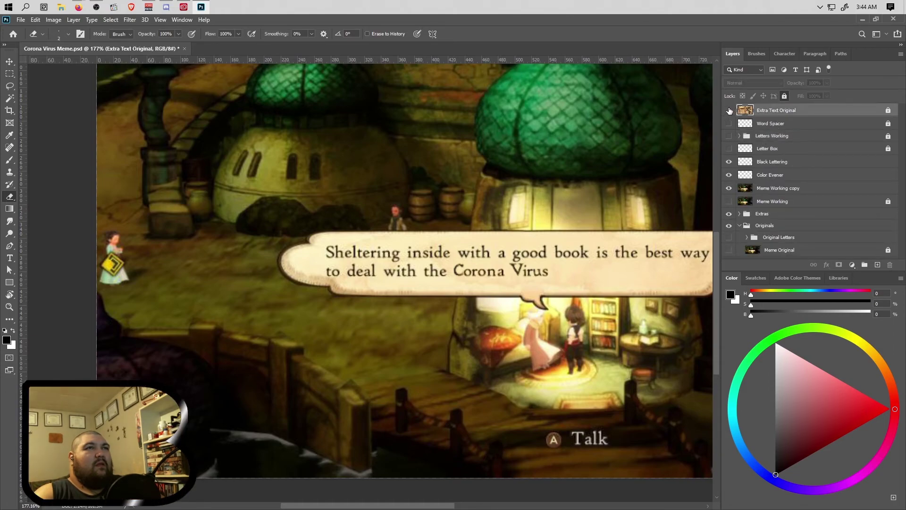
left_click(729, 110)
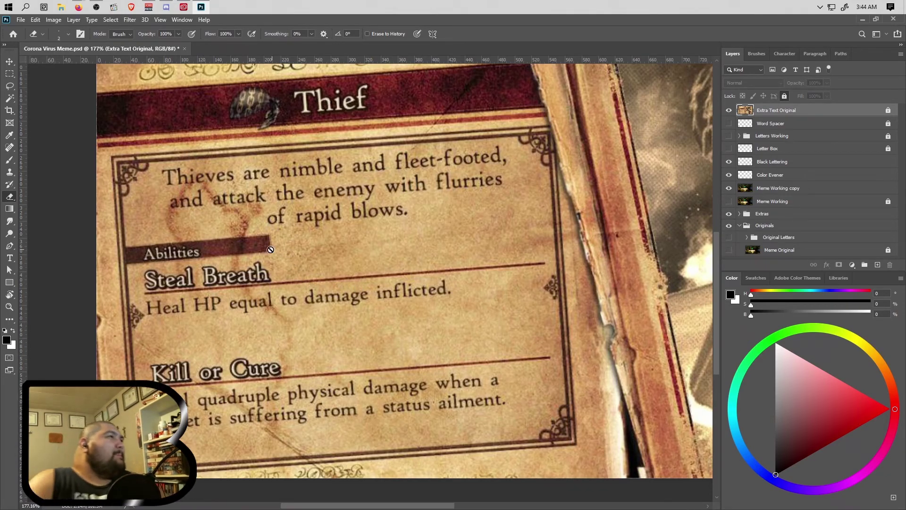
- Examine the letter shapes and stroke weight of the Thief page text on the Extra Text Original layer
scroll(209, 178, "up", 1)
scroll(209, 176, "up", 10)
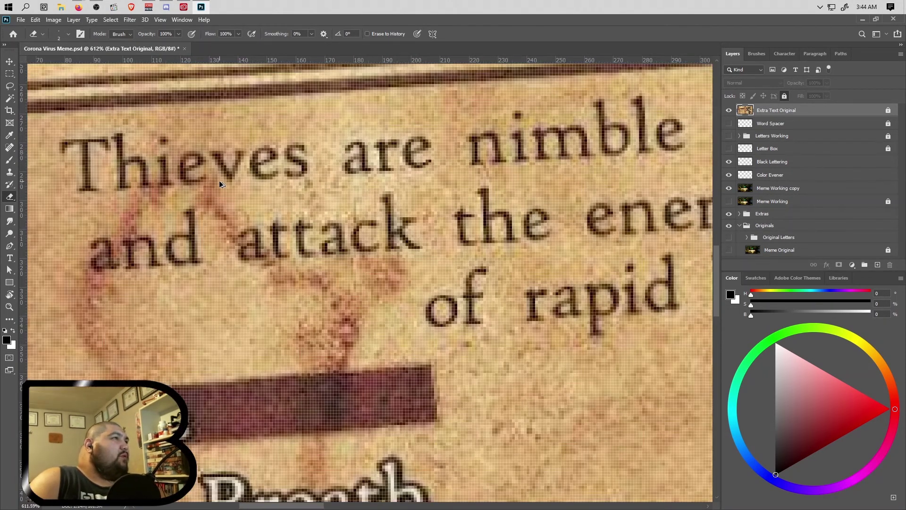
scroll(219, 180, "up", 2)
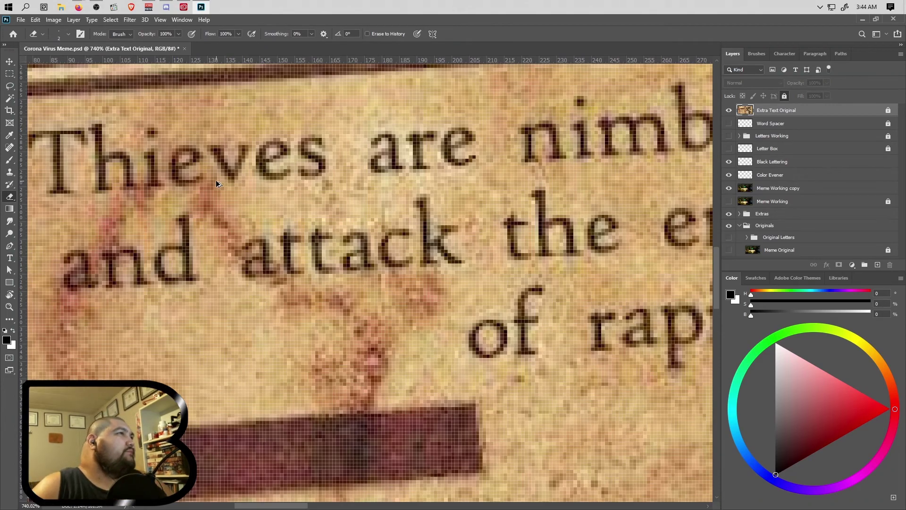
scroll(222, 180, "up", 1)
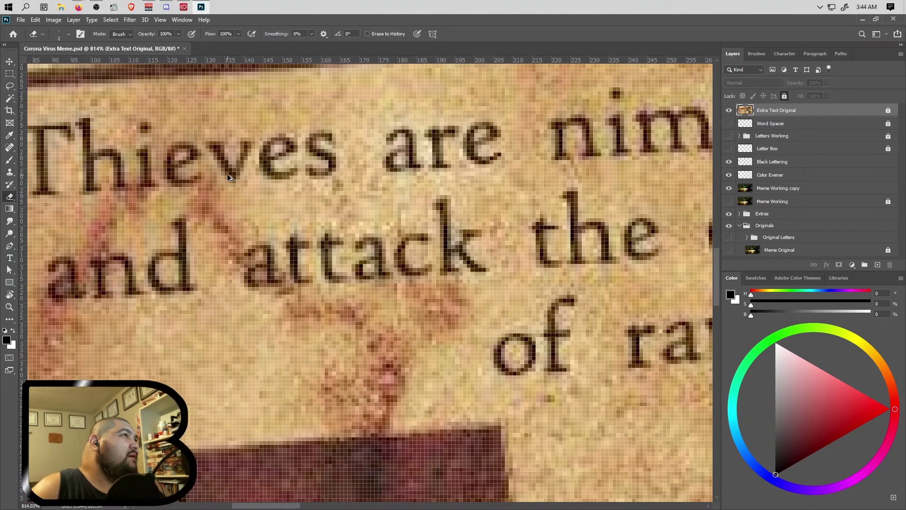
scroll(226, 181, "down", 13)
scroll(284, 262, "down", 3)
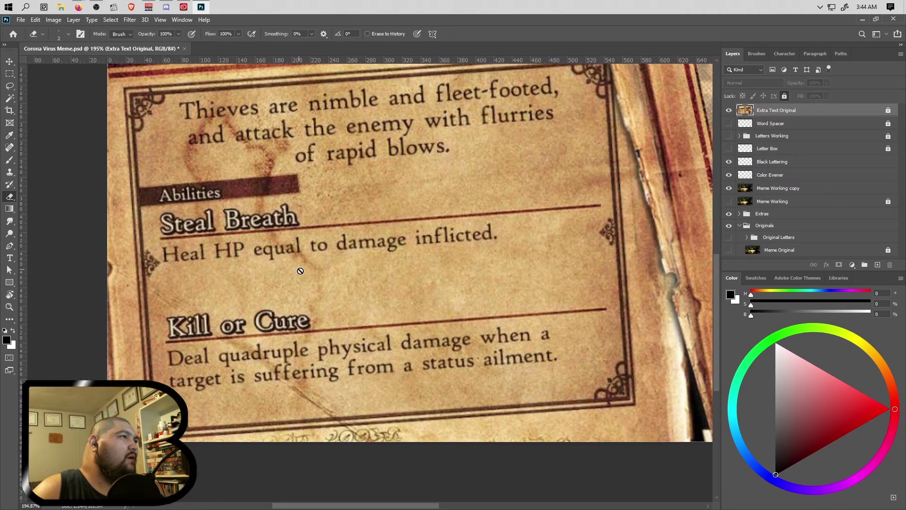
scroll(328, 269, "up", 2)
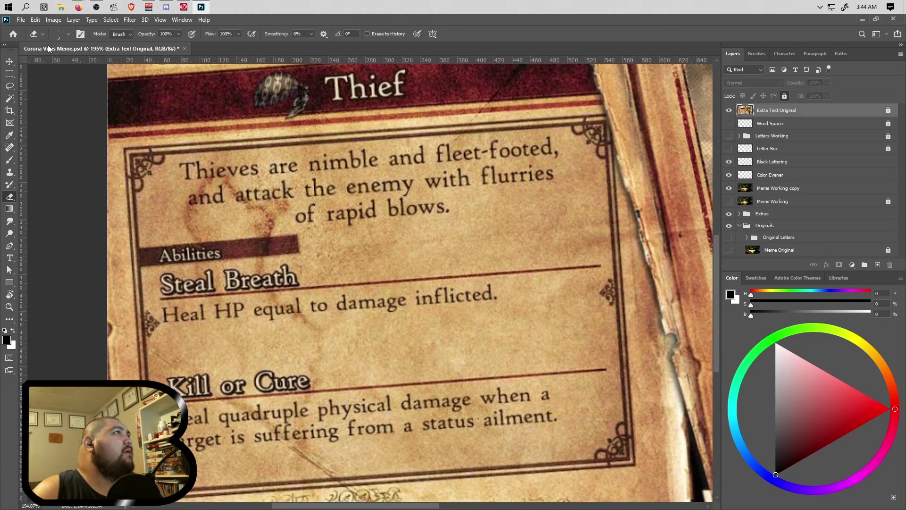
- Return the Extra Text Original layer to the Originals group above Meme Original and hide it
scroll(796, 183, "down", 4)
left_click_drag(781, 110, 750, 237)
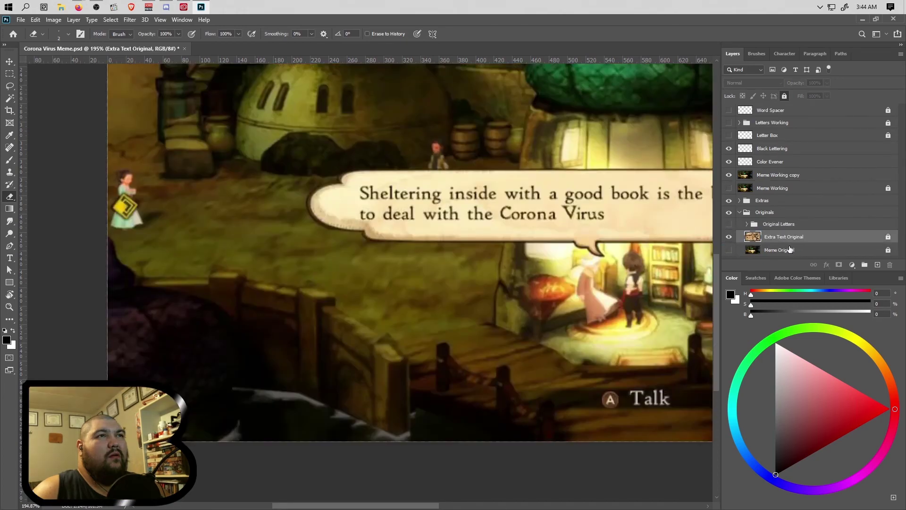
left_click(729, 236)
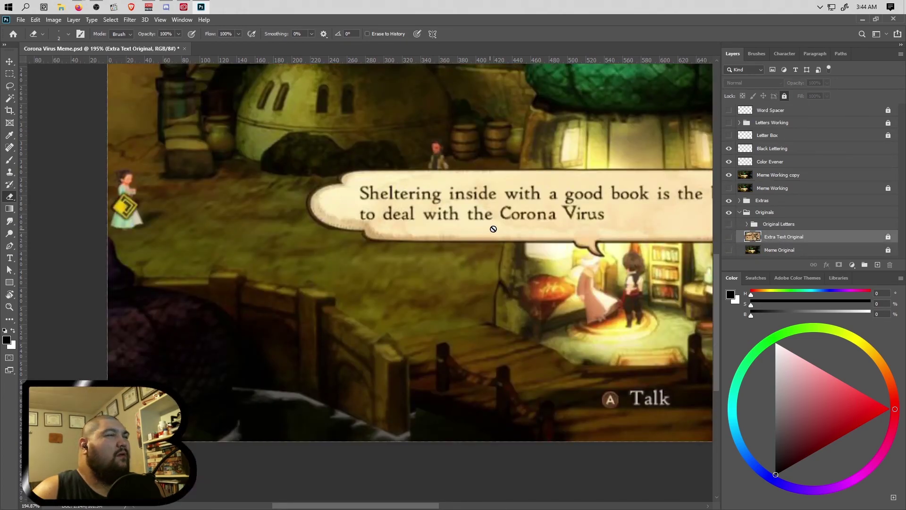
- Set the Black Lettering layer's blend mode to Normal and retouch the lower point of the V with the Brush and Eraser
scroll(568, 217, "up", 10)
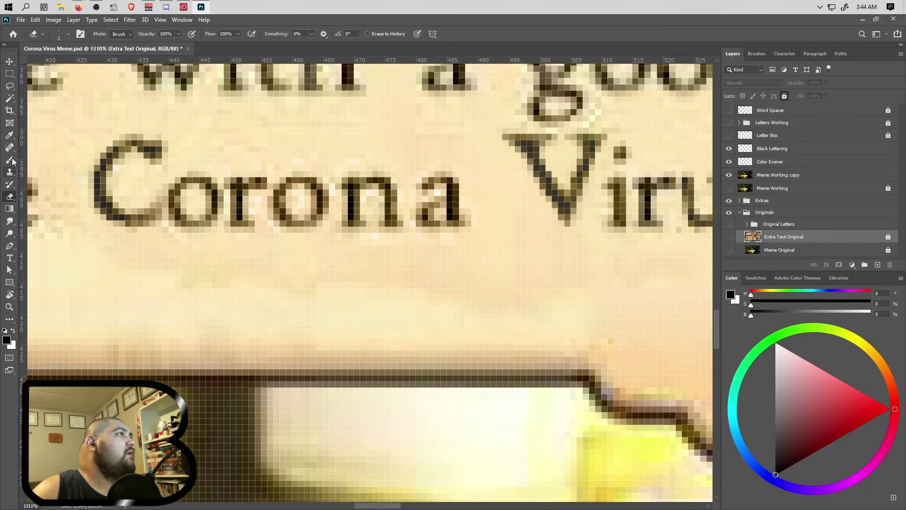
key("b")
left_click(772, 149)
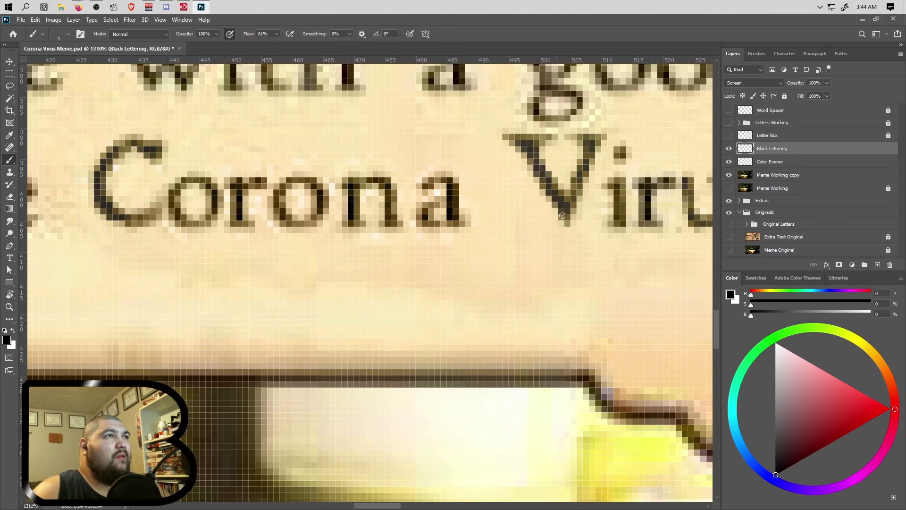
left_click(754, 83)
left_click(758, 90)
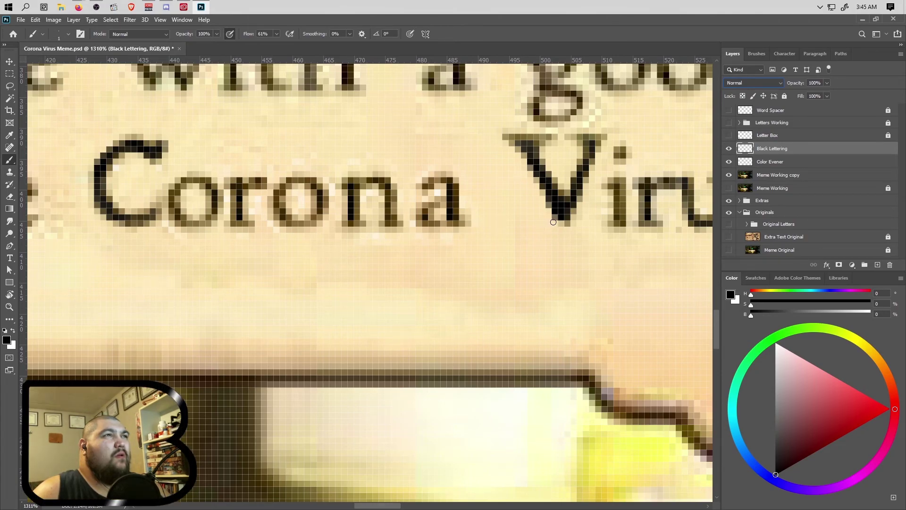
left_click(9, 195)
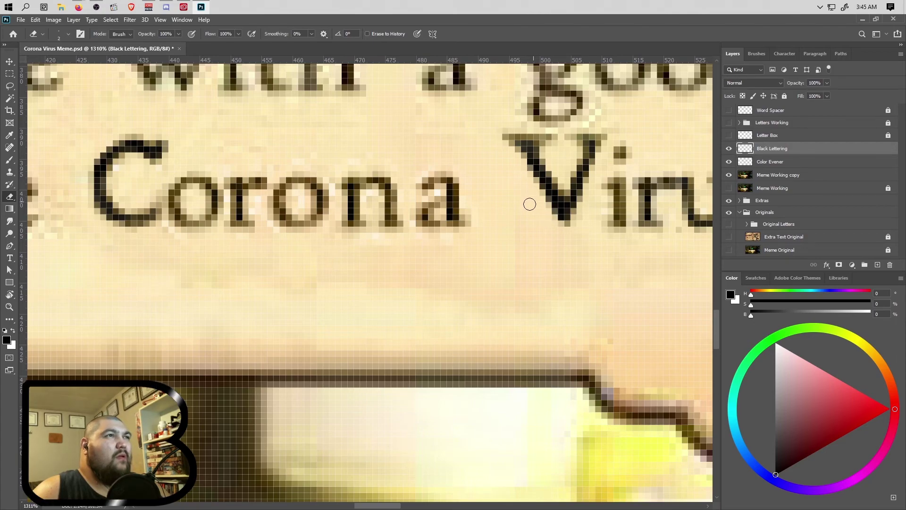
- Set the Black Lettering layer's blend mode to Soft Light and check the bubble text at 100% zoom
left_click(777, 83)
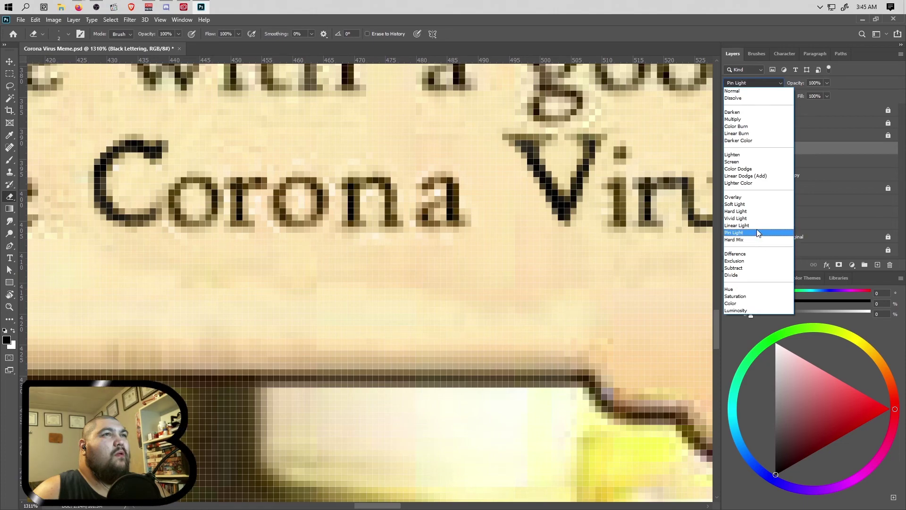
left_click(751, 205)
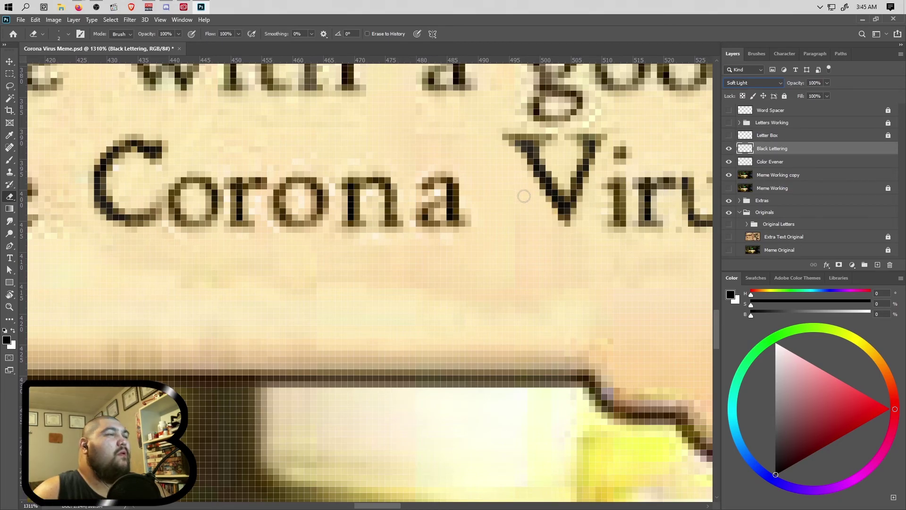
scroll(391, 161, "down", 6)
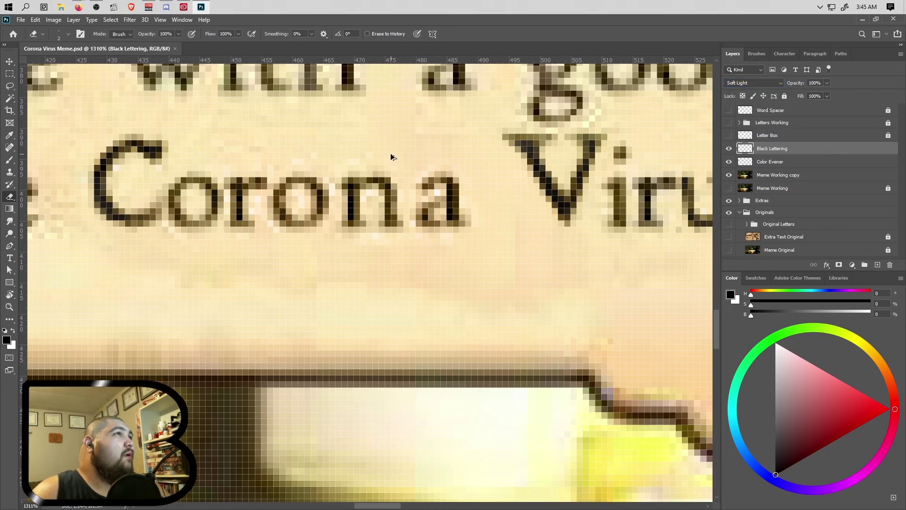
scroll(391, 170, "down", 4)
scroll(458, 228, "up", 3)
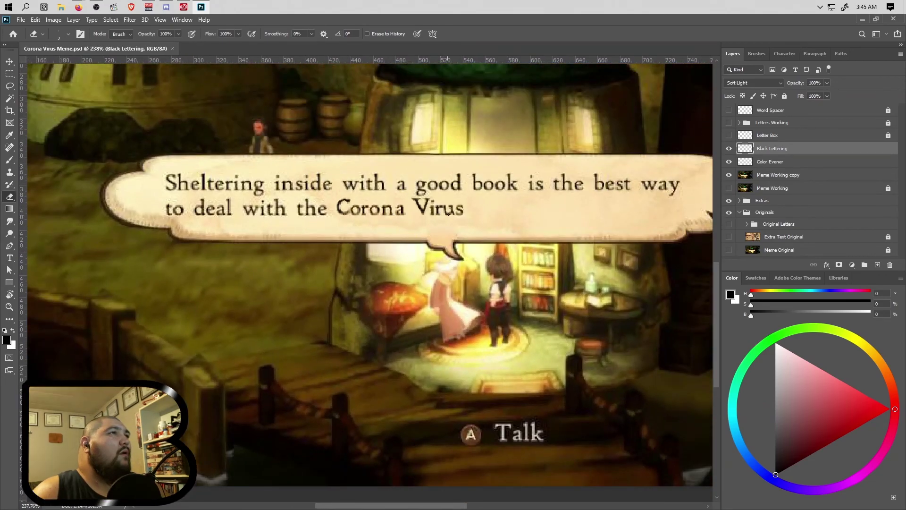
scroll(460, 228, "right", 2)
scroll(443, 243, "down", 2)
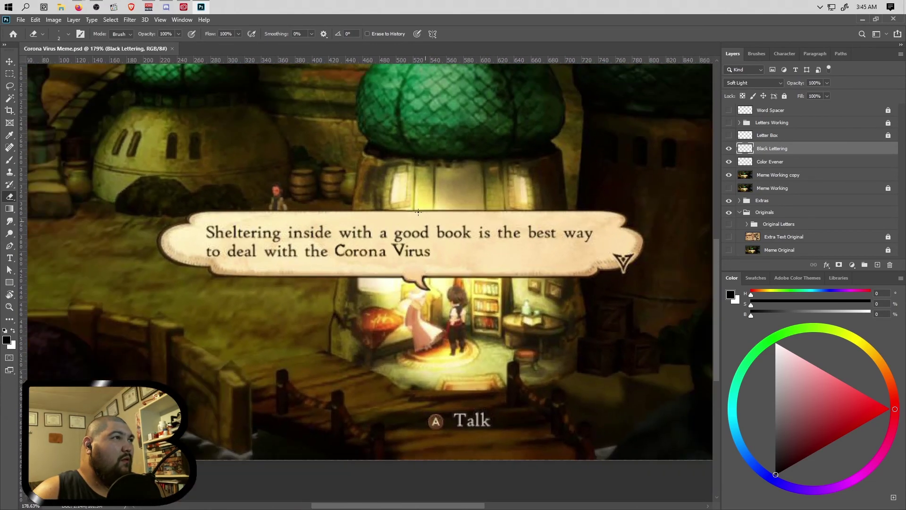
left_click(160, 19)
left_click(178, 133)
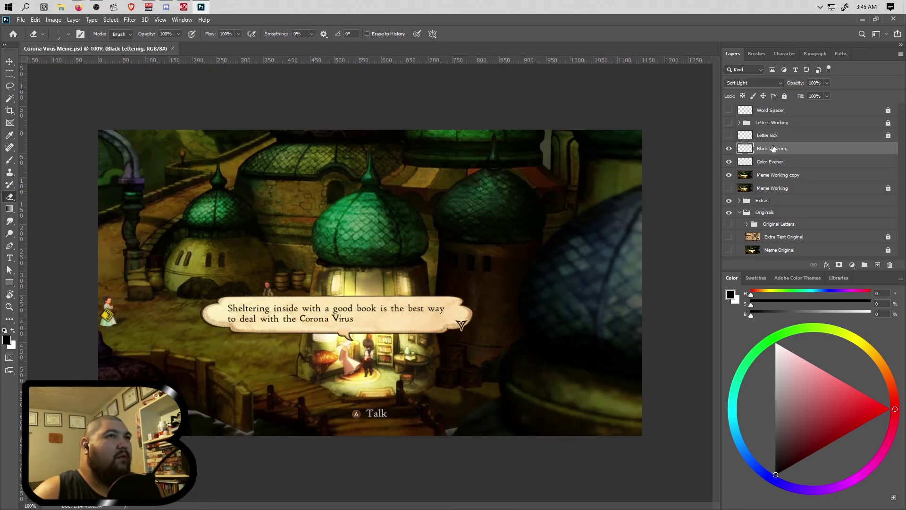
- Try lowering the Black Lettering layer's fill to 8%
left_click(827, 83)
left_click(827, 96)
left_click_drag(826, 106, 787, 107)
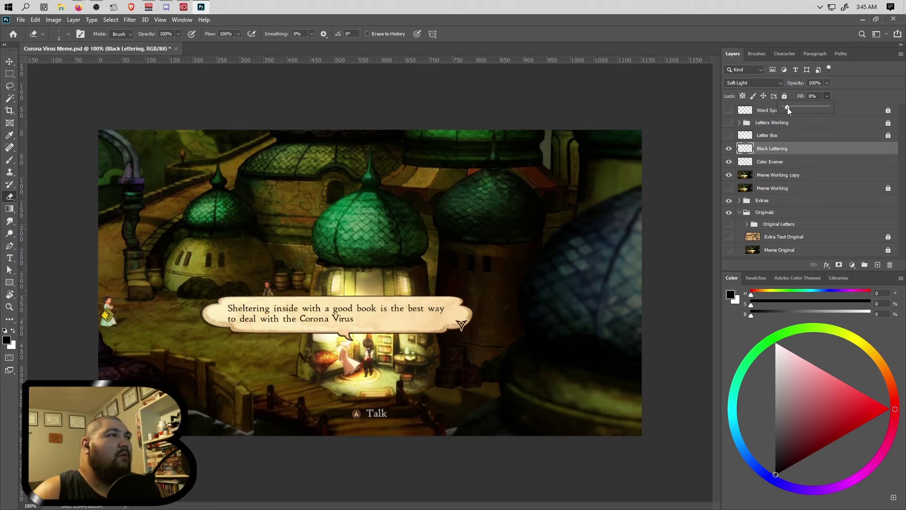
- Set the Black Lettering layer's opacity to 49% and its fill to 100%
left_click(826, 83)
left_click_drag(820, 94, 805, 95)
left_click(840, 84)
left_click(827, 96)
left_click_drag(825, 106, 895, 106)
left_click(855, 81)
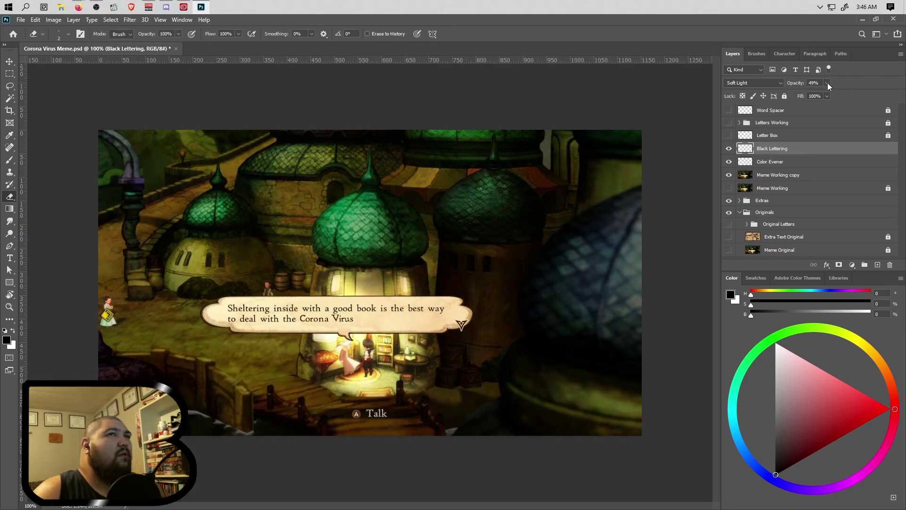
- Set the Black Lettering layer's opacity to 25% and save the document
mouse_move(827, 95)
left_mouse_down()
mouse_move(851, 94)
mouse_move(766, 97)
mouse_move(818, 96)
left_mouse_up()
left_click(859, 87)
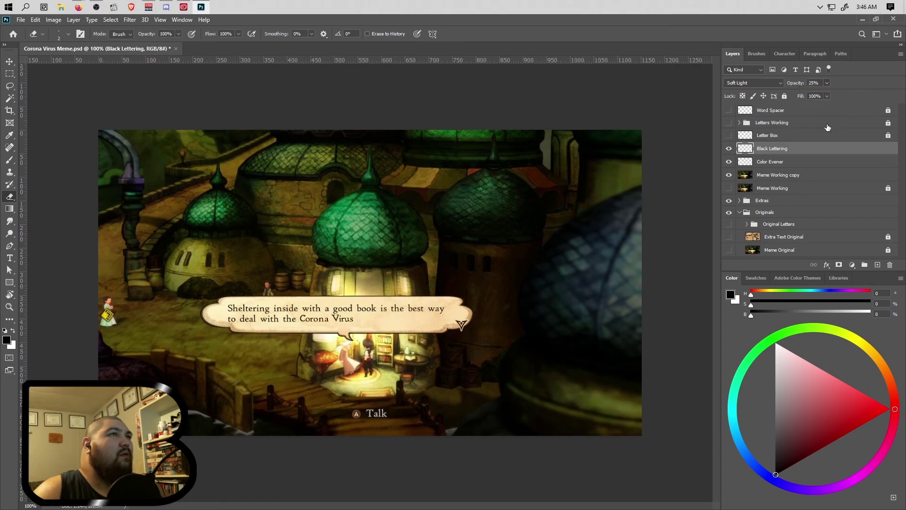
scroll(302, 360, "up", 3)
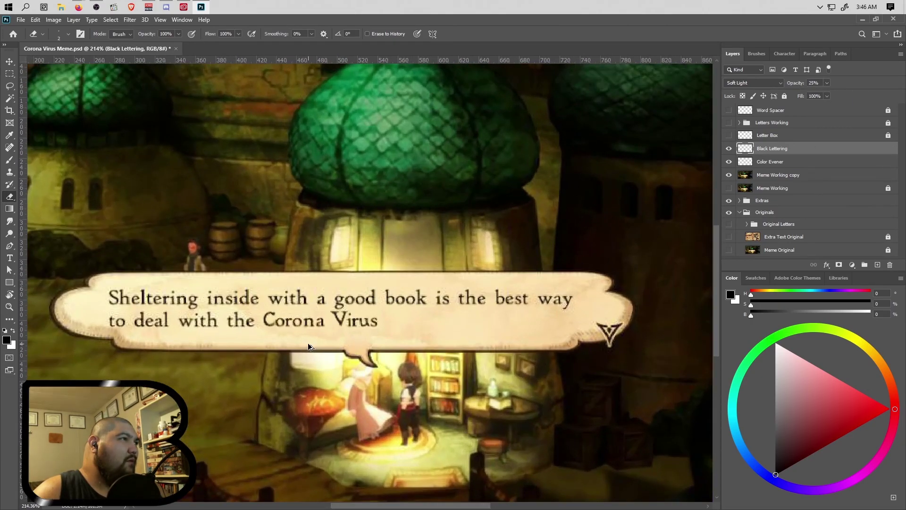
scroll(308, 343, "down", 5)
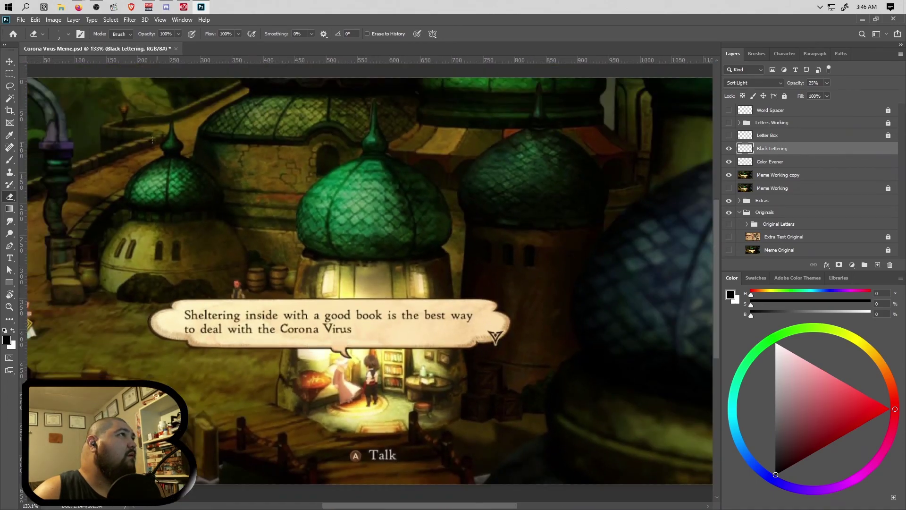
left_click(20, 19)
left_click(33, 124)
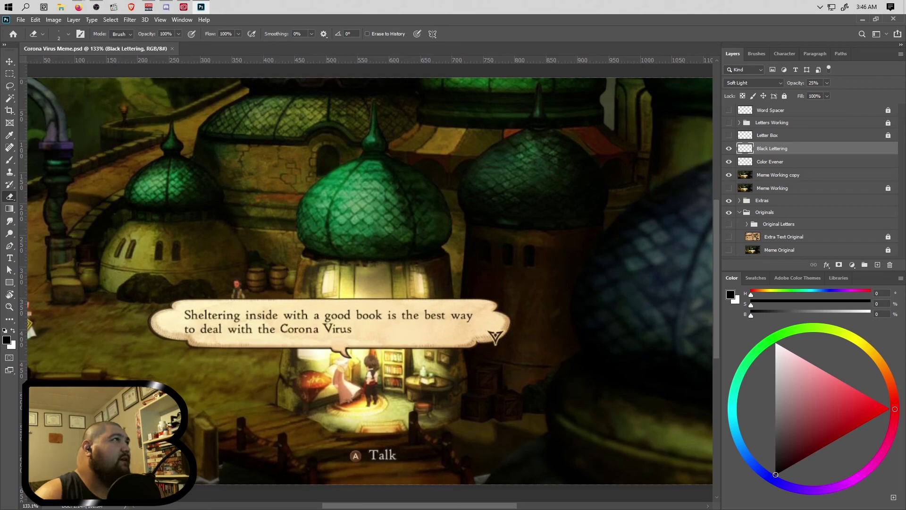
- Check the speech bubble's lettering at 200% and 100% zoom and save the document again
left_click(160, 20)
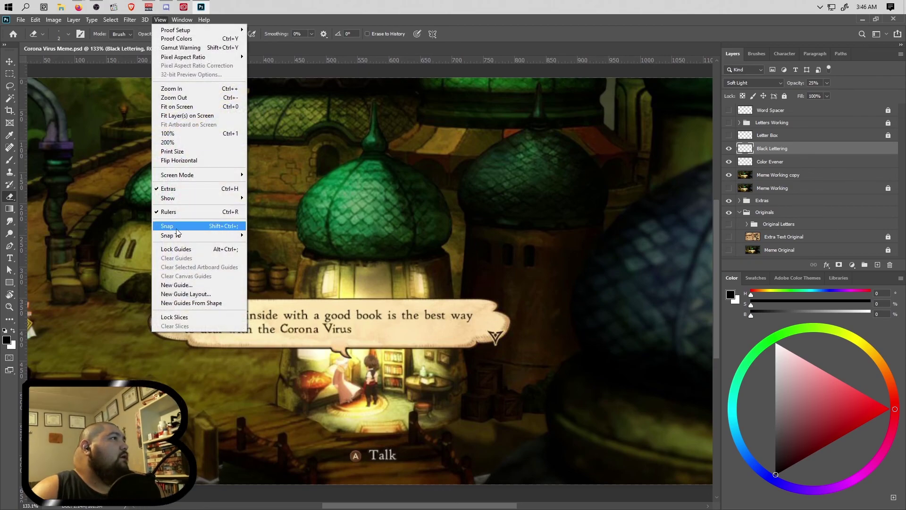
left_click(191, 142)
left_click(160, 19)
left_click(180, 133)
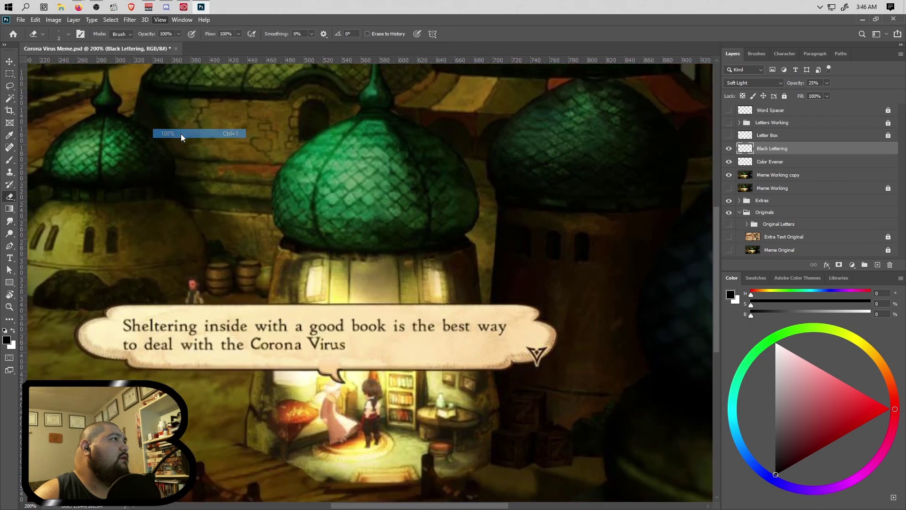
key("ctrl+s")
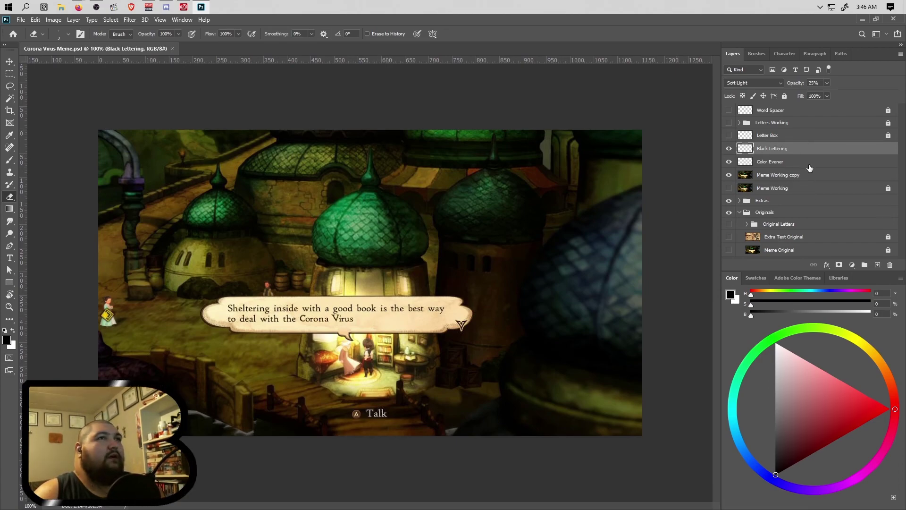
left_click(21, 20)
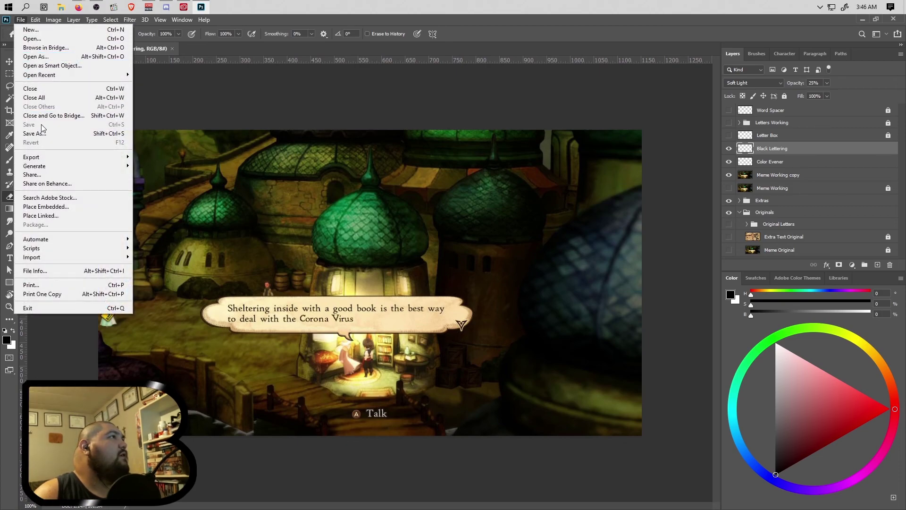
left_click(301, 22)
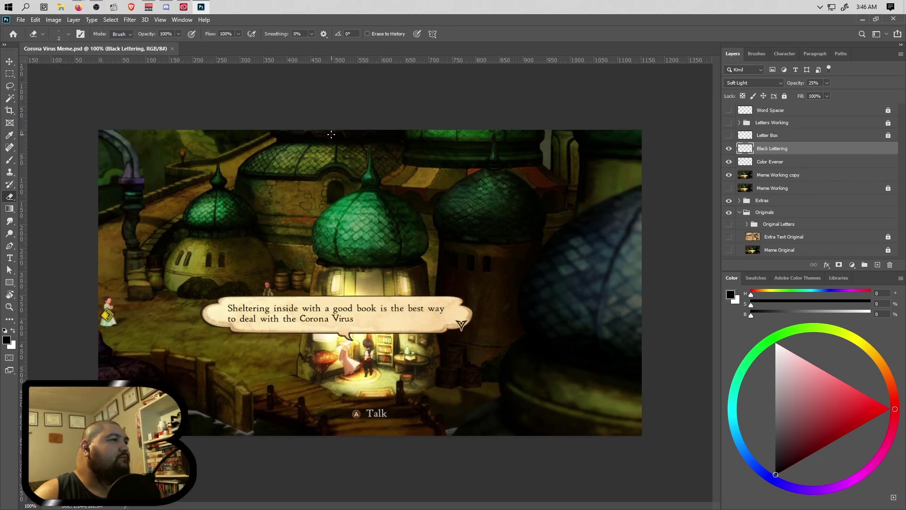
left_click(36, 19)
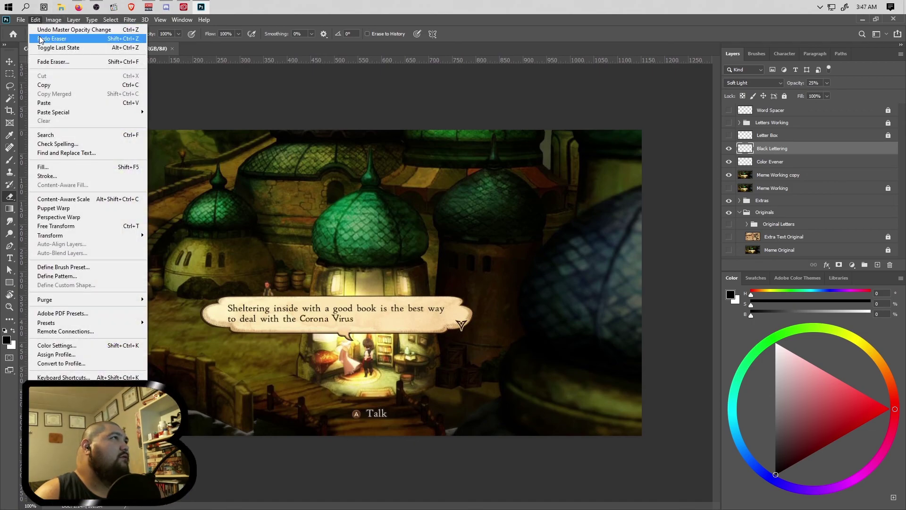
left_click(240, 16)
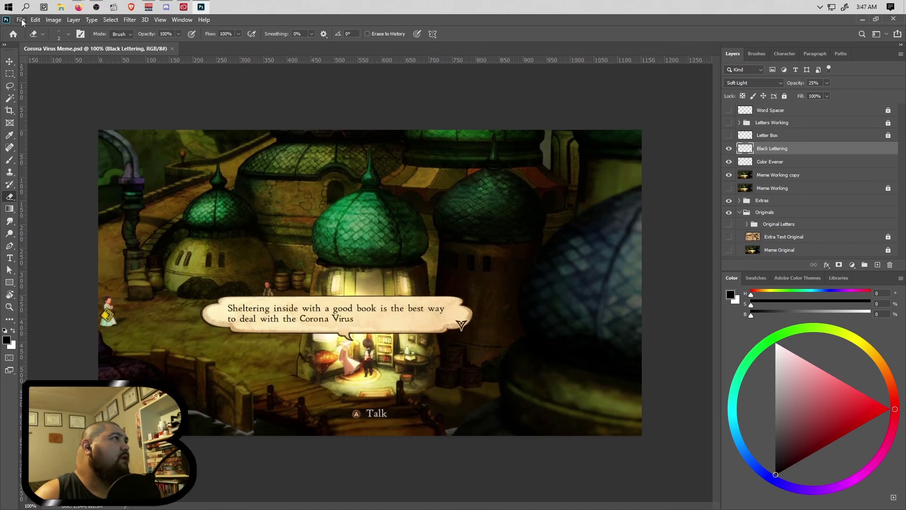